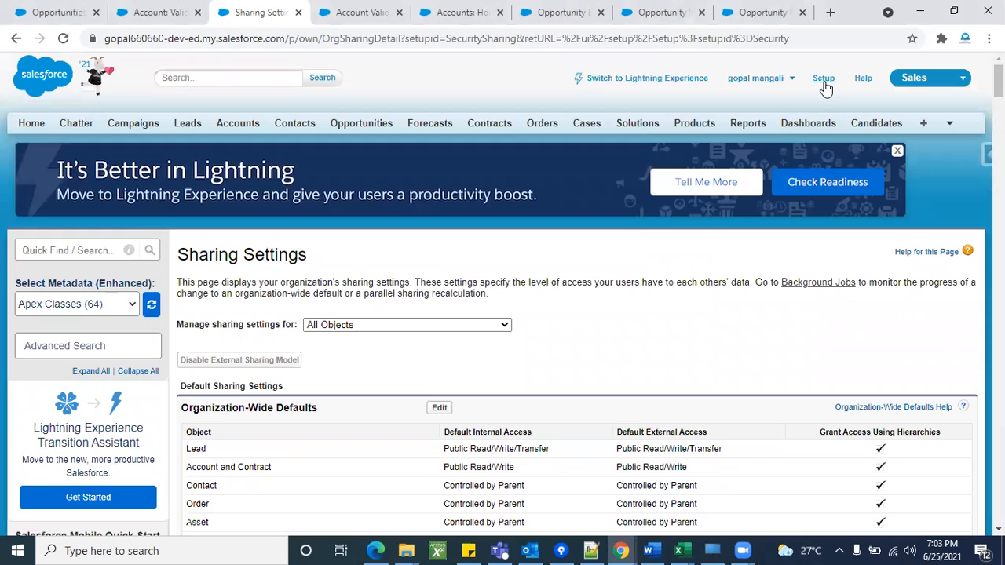
Step: Go from the sharing settings to the setup home and open the Opportunities home page
{"action": "left_click", "coordinate": [823, 80]}
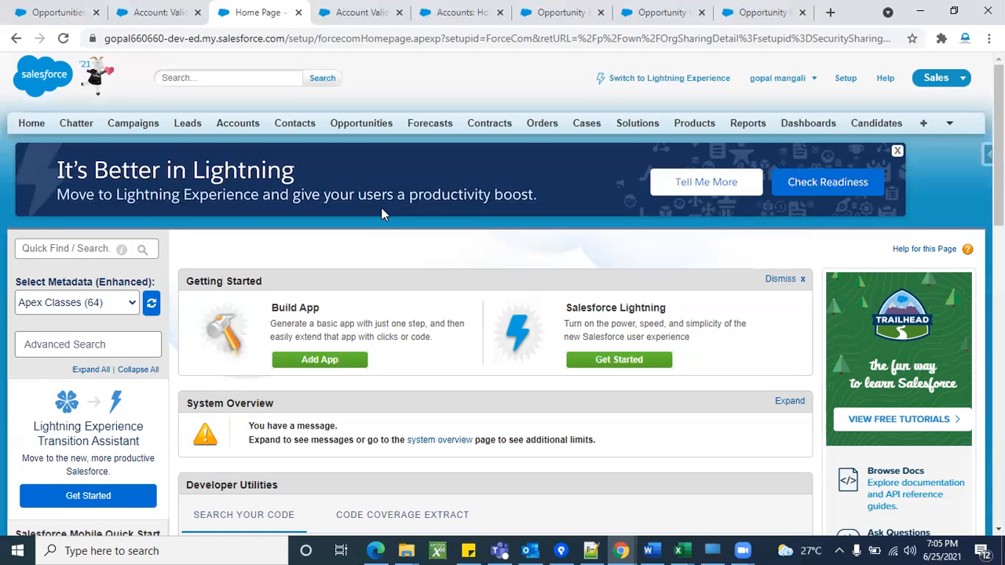
{"action": "left_click", "coordinate": [361, 123]}
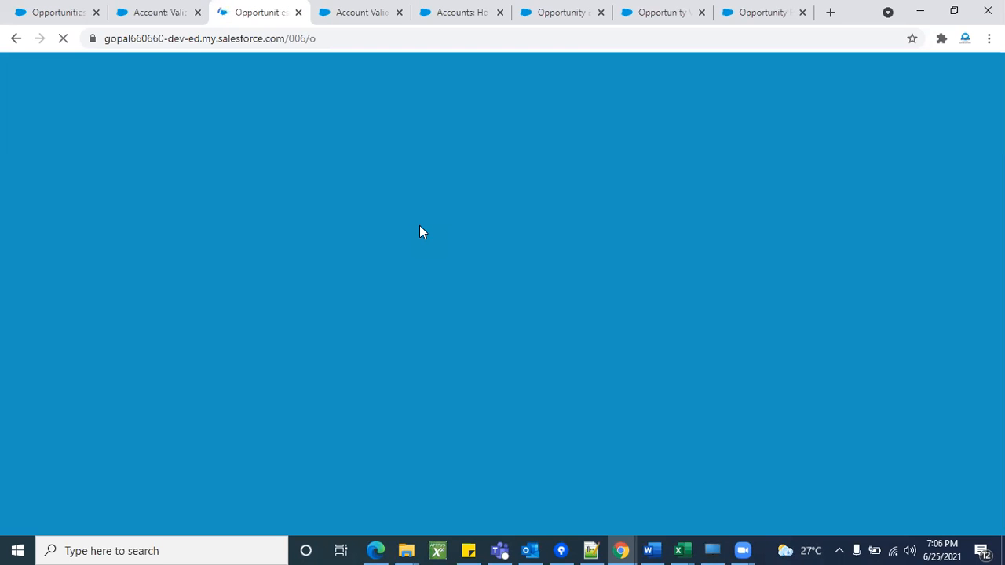
{"action": "left_click", "coordinate": [59, 43]}
{"action": "left_click", "coordinate": [59, 42]}
{"action": "left_click", "coordinate": [151, 7]}
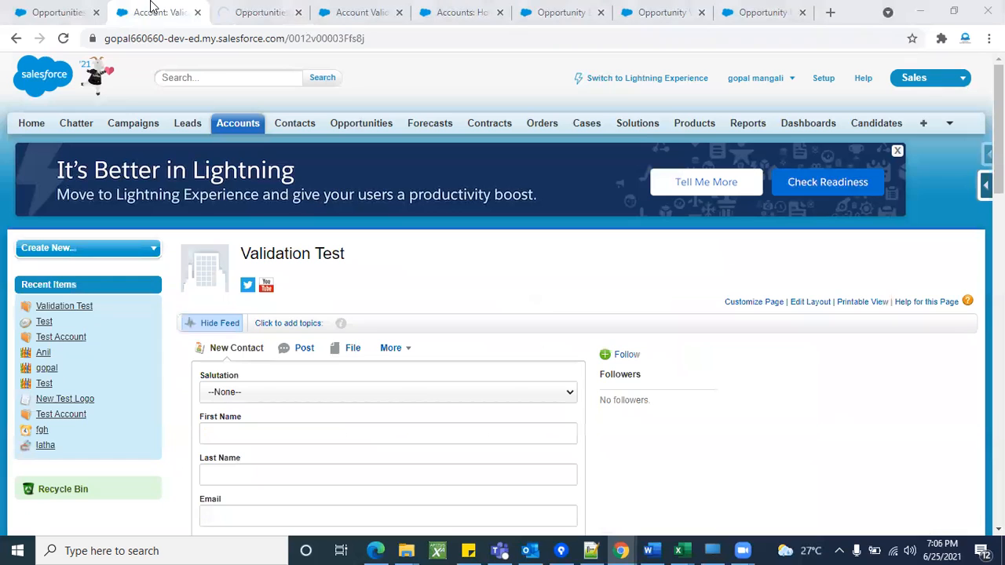
{"action": "left_click", "coordinate": [236, 19]}
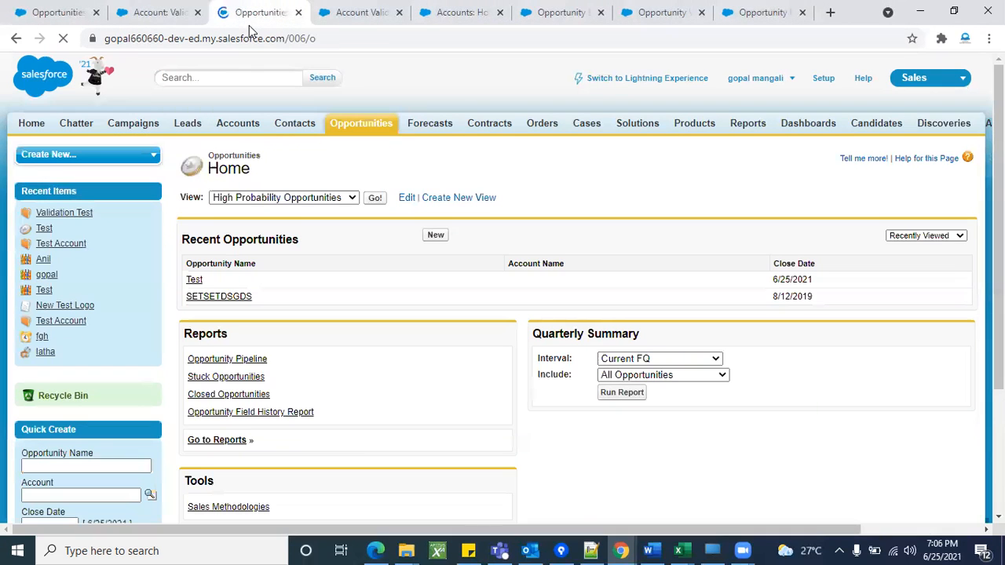
Step: Start a new opportunity record and look over the fields on its edit form
{"action": "left_click", "coordinate": [434, 235]}
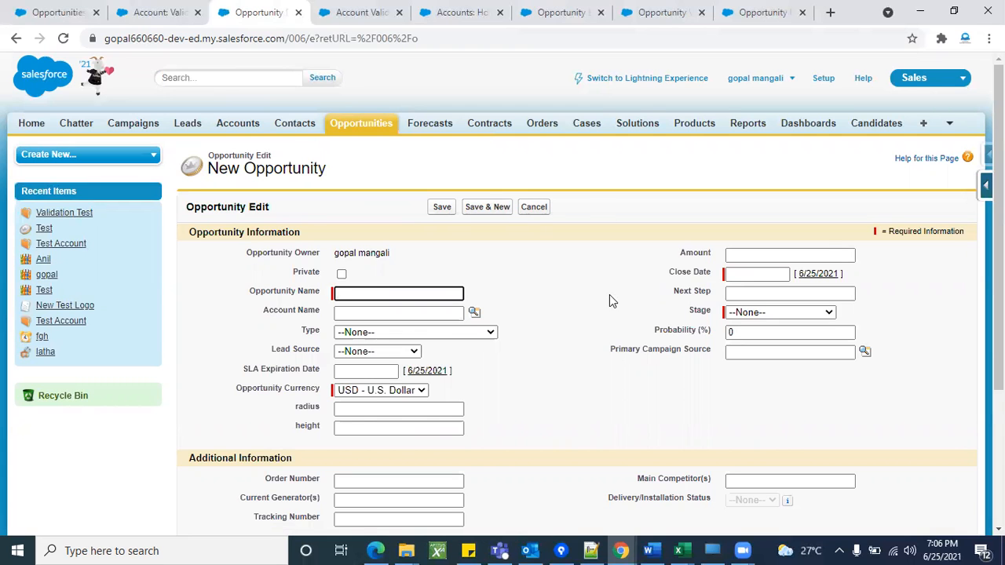
{"action": "scroll", "coordinate": [609, 297], "scroll_direction": "down", "scroll_amount": 3}
{"action": "scroll", "coordinate": [615, 334], "scroll_direction": "up", "scroll_amount": 3}
{"action": "scroll", "coordinate": [667, 337], "scroll_direction": "down", "scroll_amount": 2}
{"action": "scroll", "coordinate": [668, 354], "scroll_direction": "up", "scroll_amount": 2}
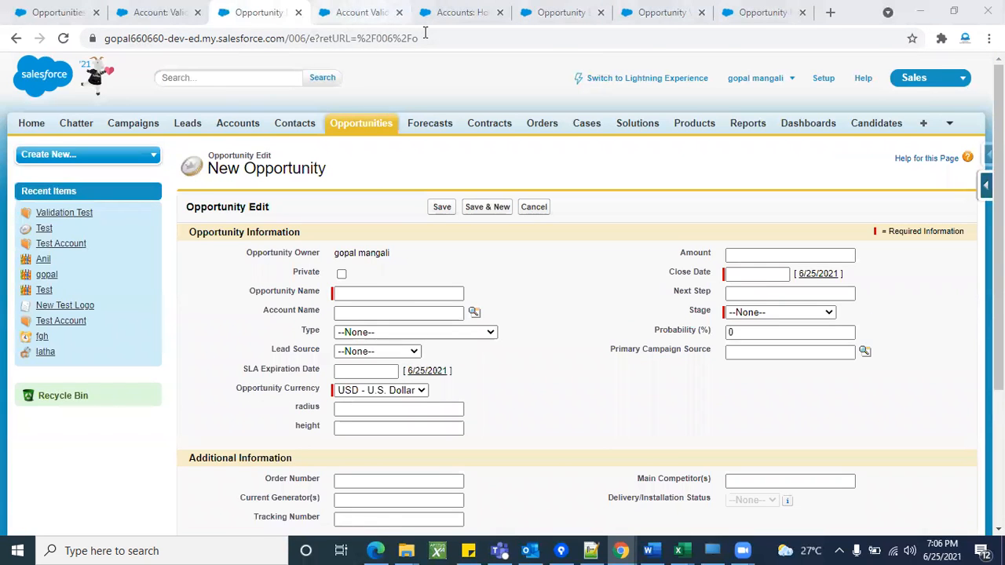
Step: Close the browser tab showing the Account Validation Rules
{"action": "left_click", "coordinate": [357, 12]}
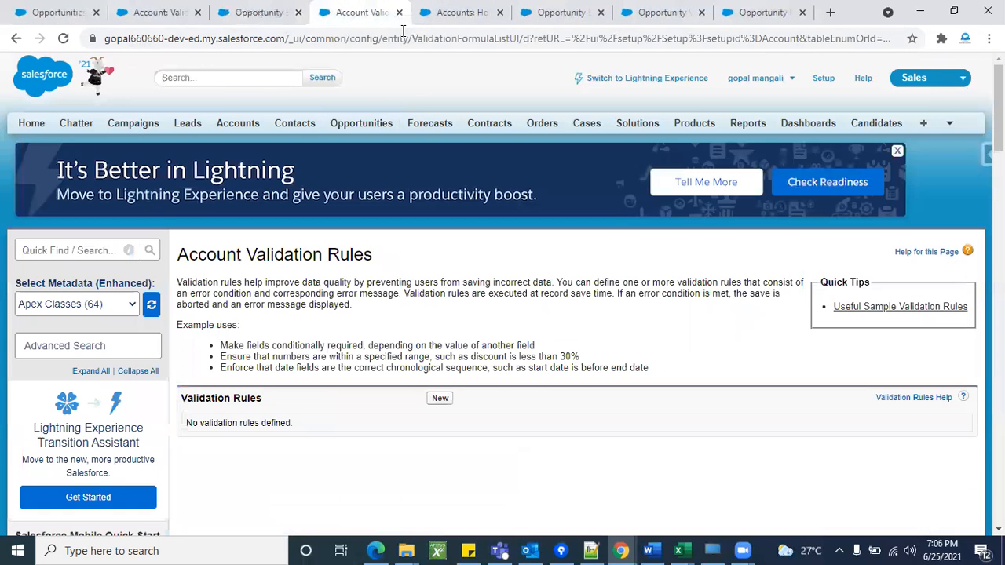
{"action": "right_click", "coordinate": [358, 13]}
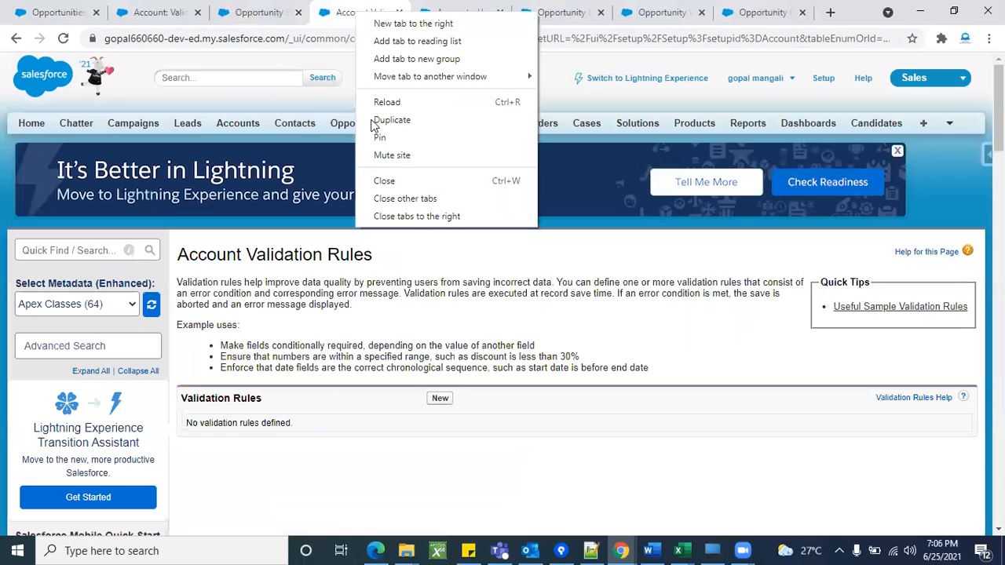
{"action": "left_click", "coordinate": [394, 185]}
Step: Open the Opportunity field list from the new opportunity form and look through its setup page
{"action": "left_click", "coordinate": [308, 14]}
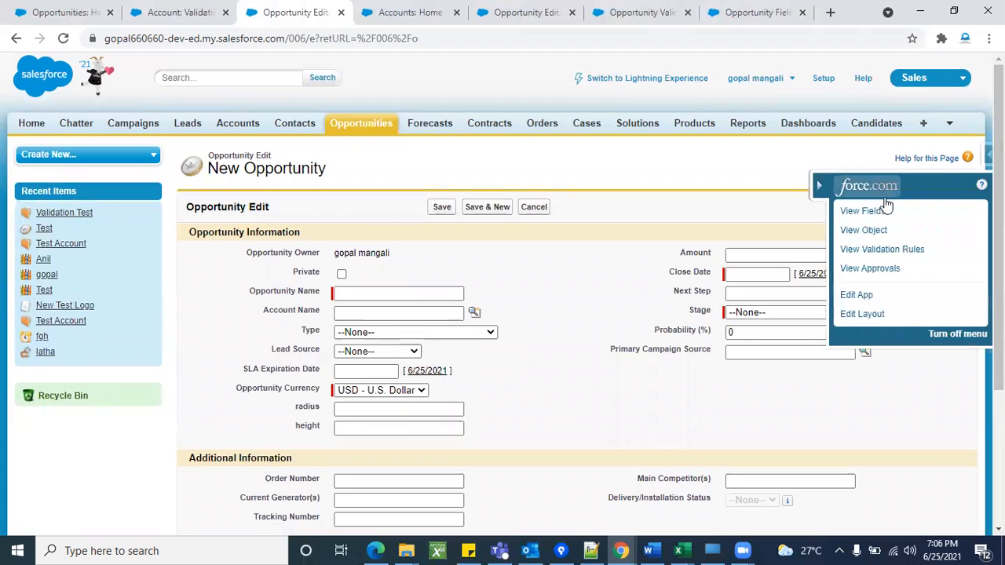
{"action": "left_click", "coordinate": [864, 211]}
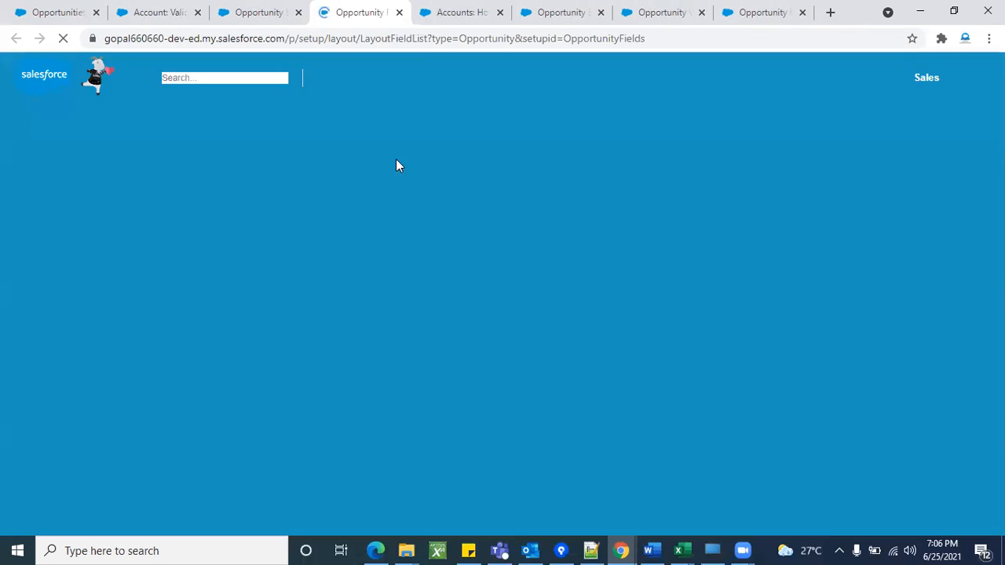
{"action": "scroll", "coordinate": [353, 302], "scroll_direction": "down", "scroll_amount": 15}
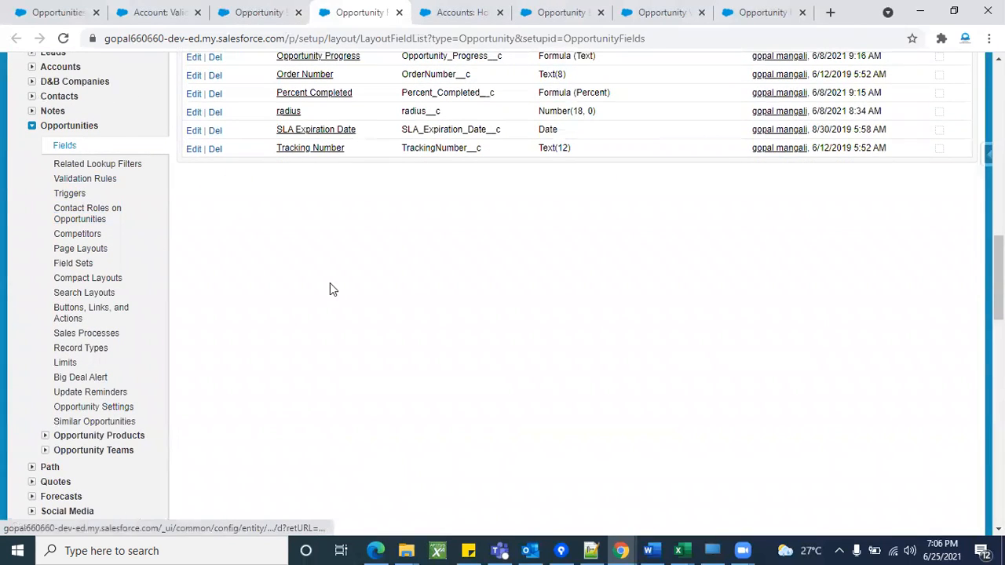
{"action": "scroll", "coordinate": [342, 304], "scroll_direction": "up", "scroll_amount": 4}
{"action": "scroll", "coordinate": [352, 438], "scroll_direction": "down", "scroll_amount": 3}
{"action": "scroll", "coordinate": [351, 438], "scroll_direction": "down", "scroll_amount": 3}
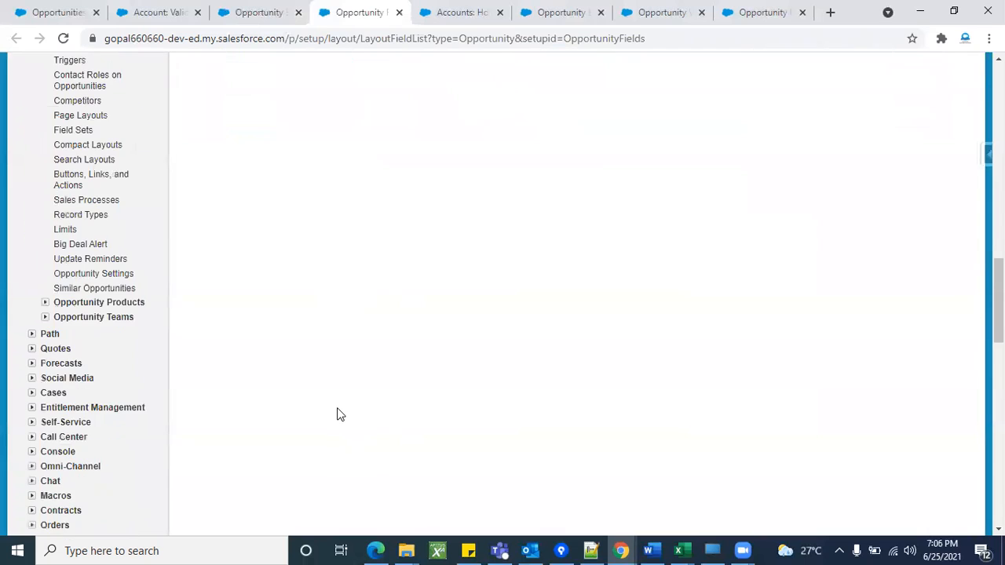
{"action": "scroll", "coordinate": [392, 392], "scroll_direction": "down", "scroll_amount": 2}
{"action": "scroll", "coordinate": [386, 328], "scroll_direction": "down", "scroll_amount": 10}
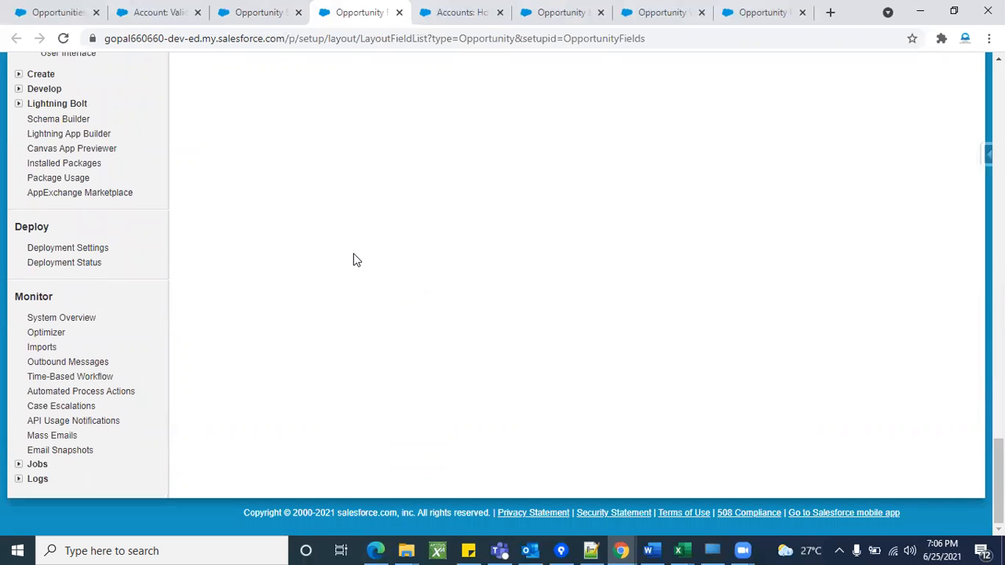
{"action": "scroll", "coordinate": [353, 260], "scroll_direction": "up", "scroll_amount": 15}
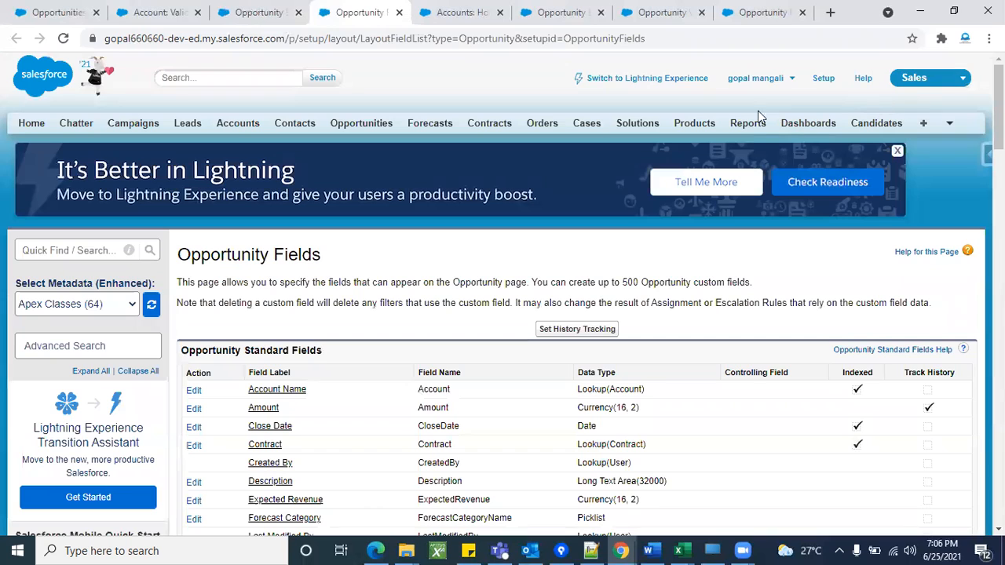
Step: Open the Candidates home page in a new browser tab and switch to it
{"action": "right_click", "coordinate": [880, 126]}
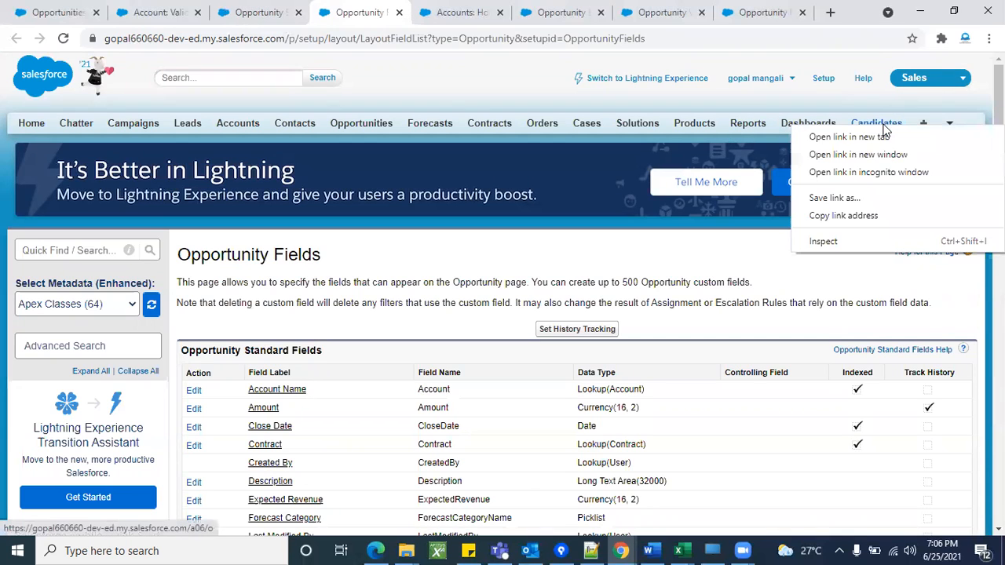
{"action": "left_click", "coordinate": [880, 138]}
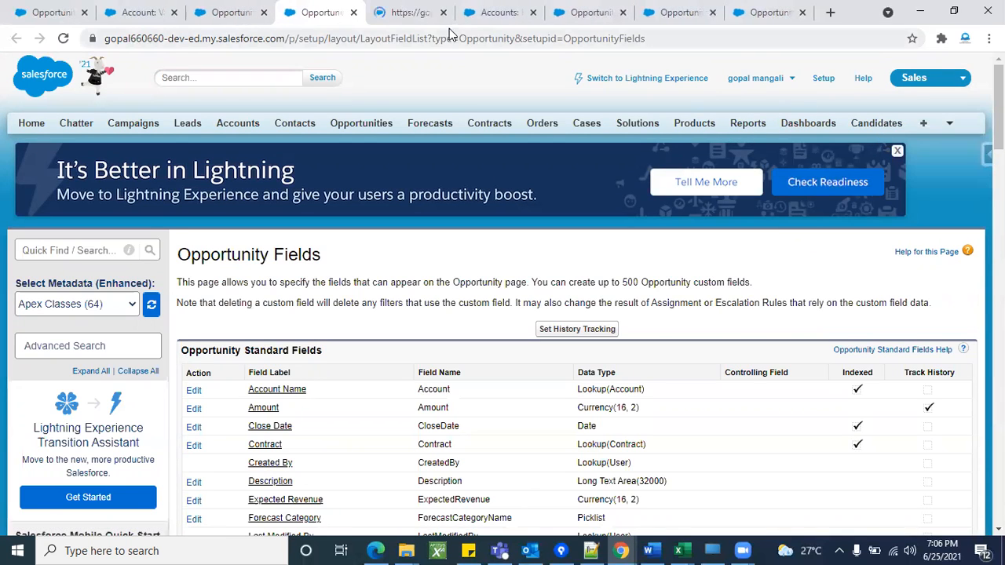
{"action": "left_click", "coordinate": [379, 24]}
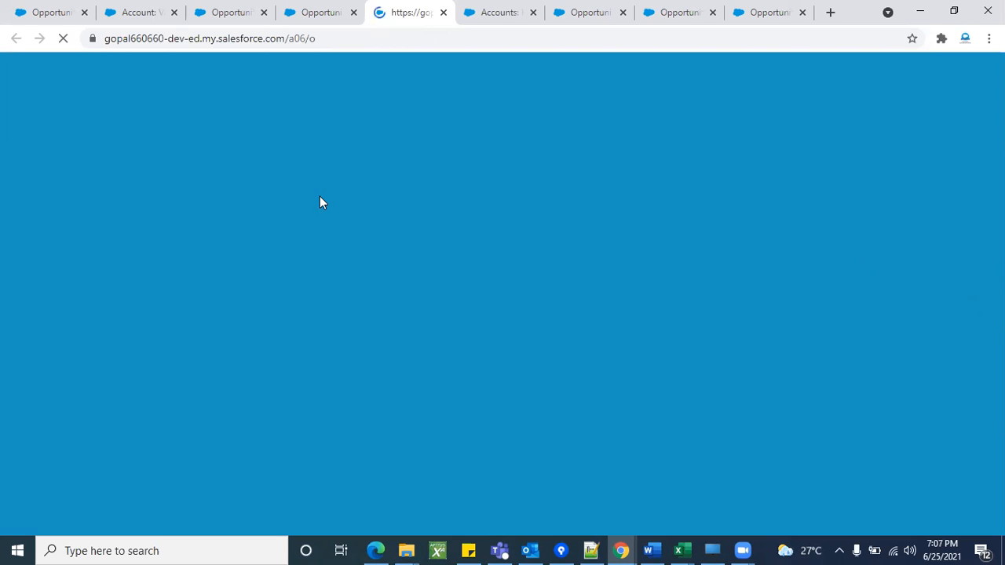
{"action": "left_click", "coordinate": [63, 38]}
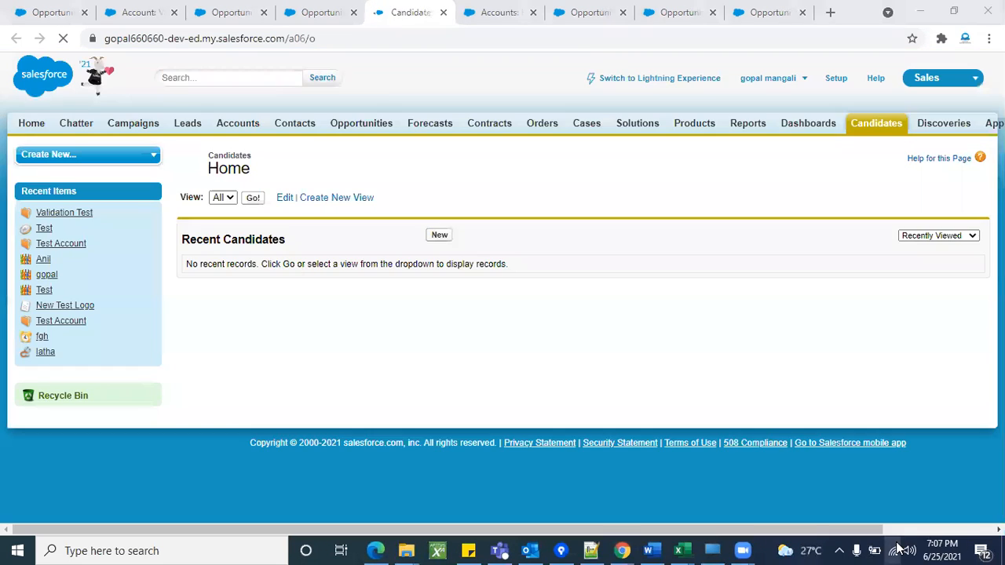
{"action": "left_click", "coordinate": [896, 550]}
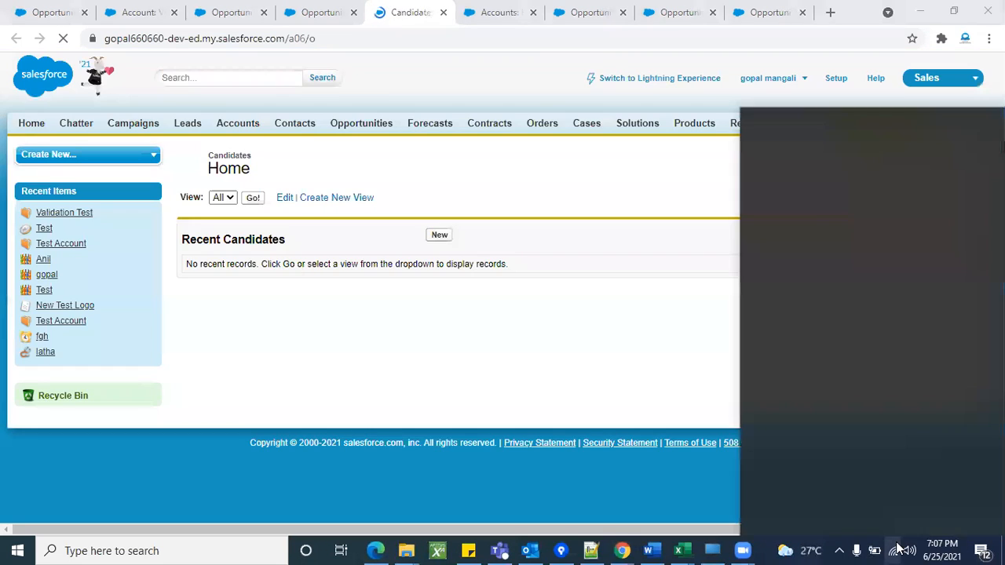
{"action": "left_click", "coordinate": [897, 549]}
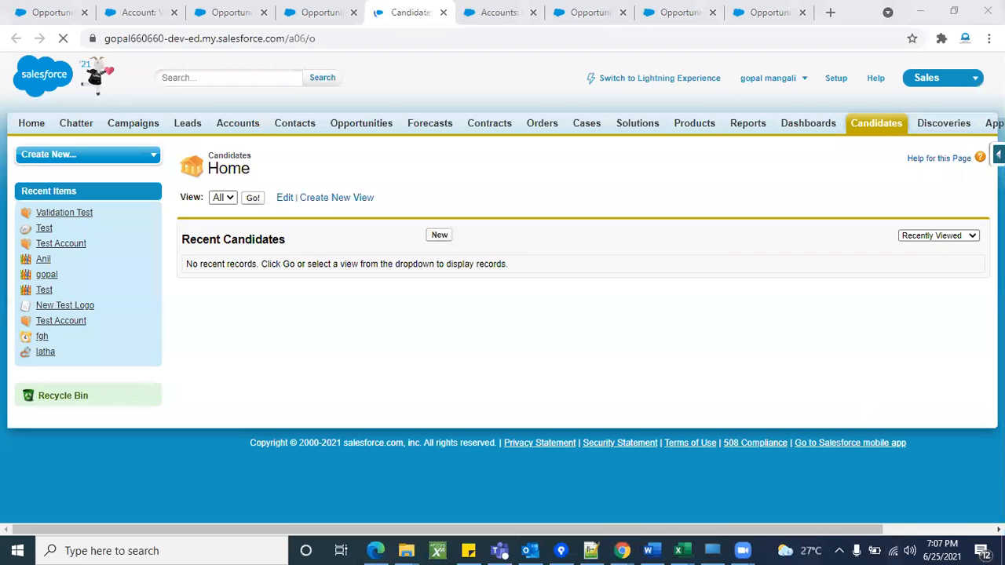
Step: Open the field definitions of the Candidate custom object from the Candidates home page
{"action": "left_click", "coordinate": [999, 154]}
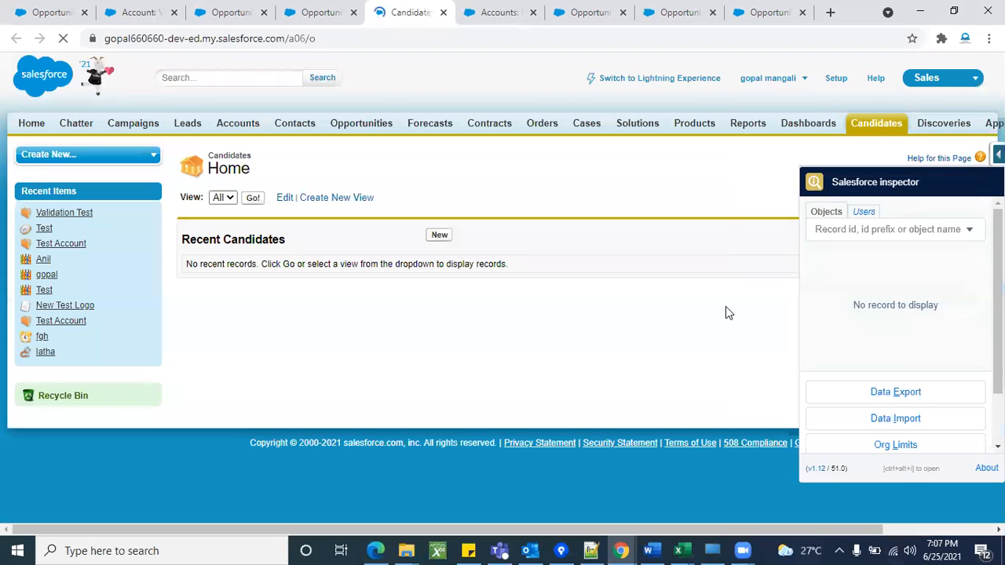
{"action": "left_click", "coordinate": [999, 185]}
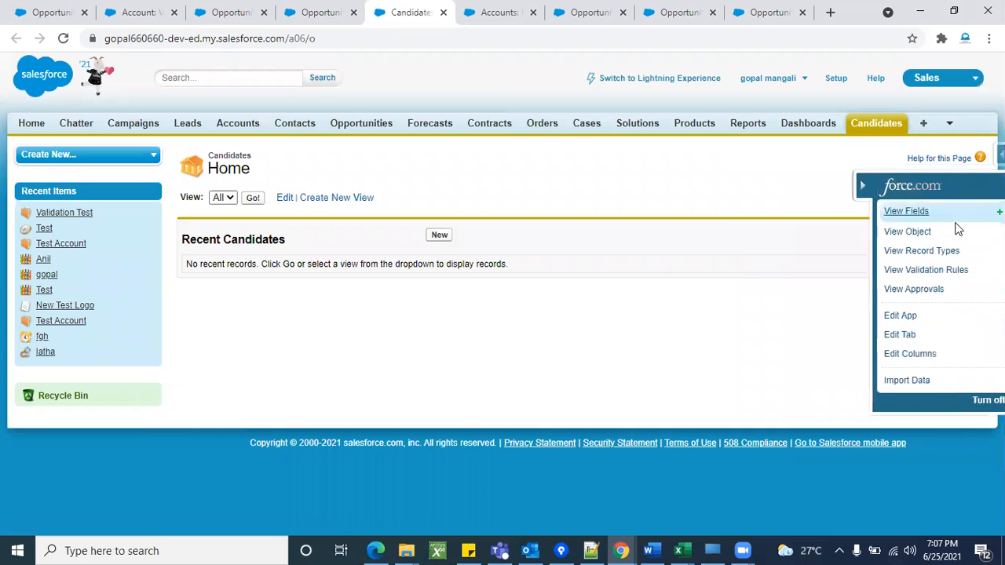
{"action": "left_click", "coordinate": [872, 209]}
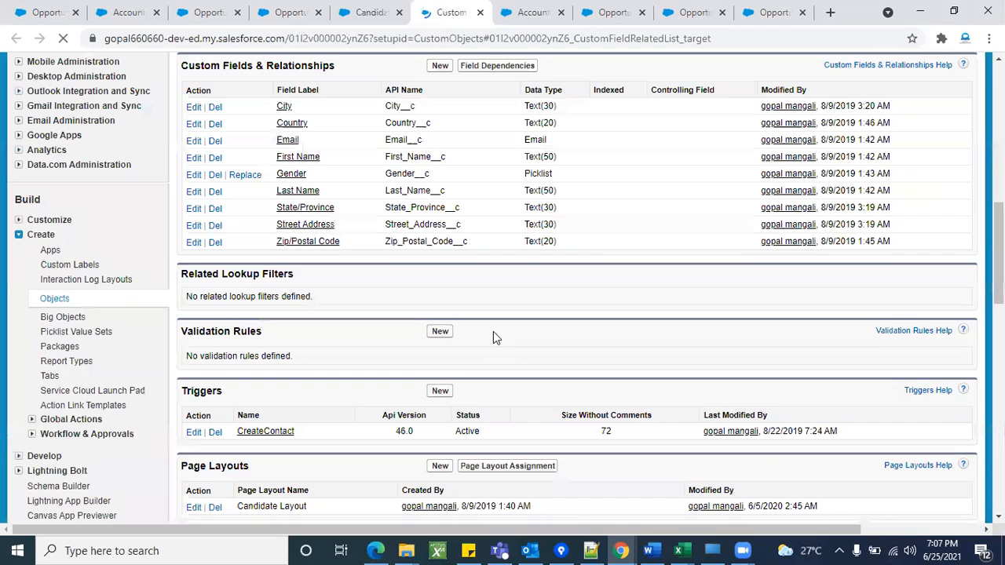
Step: Examine the API name and its suffix in the Candidate custom object's definition details
{"action": "scroll", "coordinate": [343, 272], "scroll_direction": "up", "scroll_amount": 10}
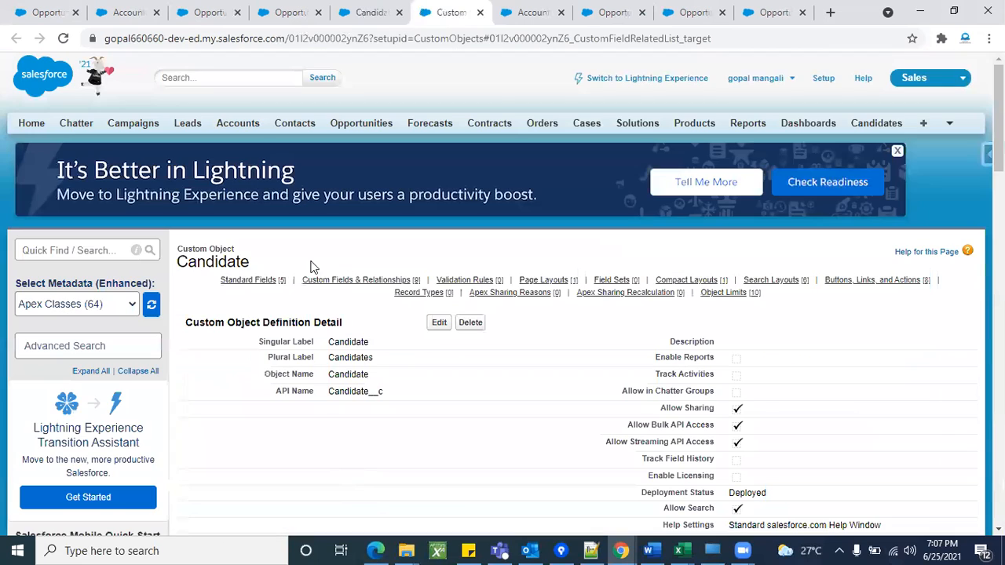
{"action": "double_click", "coordinate": [350, 390]}
{"action": "left_click", "coordinate": [385, 395]}
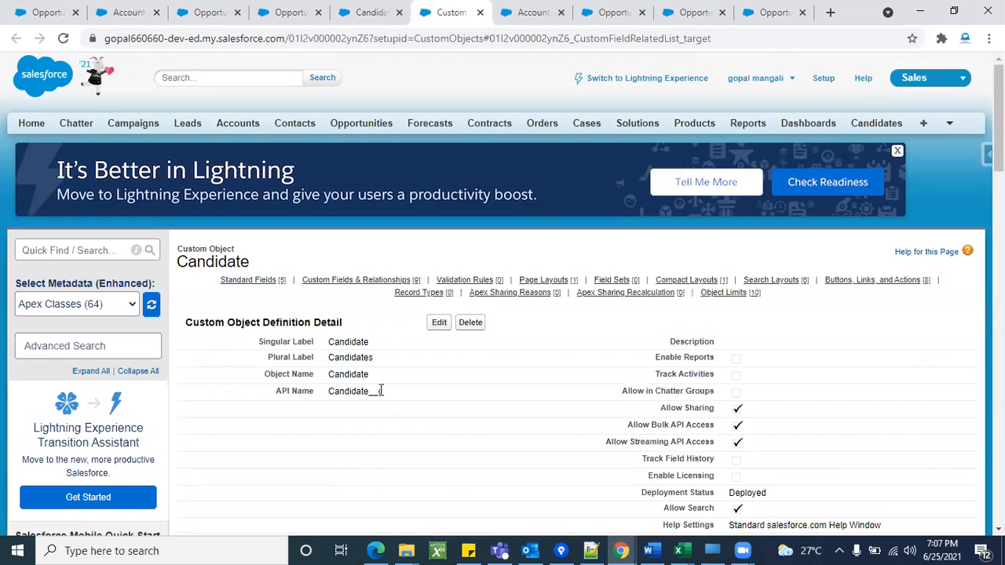
{"action": "double_click", "coordinate": [381, 390]}
{"action": "left_click", "coordinate": [418, 396]}
Step: Review the Candidate object's standard fields, custom fields and validation rules sections
{"action": "scroll", "coordinate": [386, 376], "scroll_direction": "down", "scroll_amount": 5}
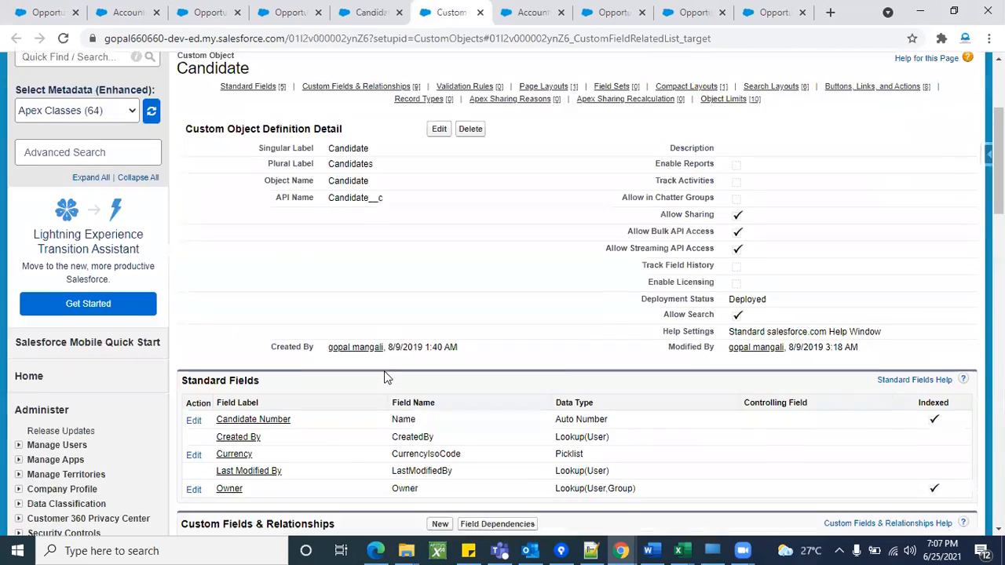
{"action": "scroll", "coordinate": [315, 359], "scroll_direction": "down", "scroll_amount": 4}
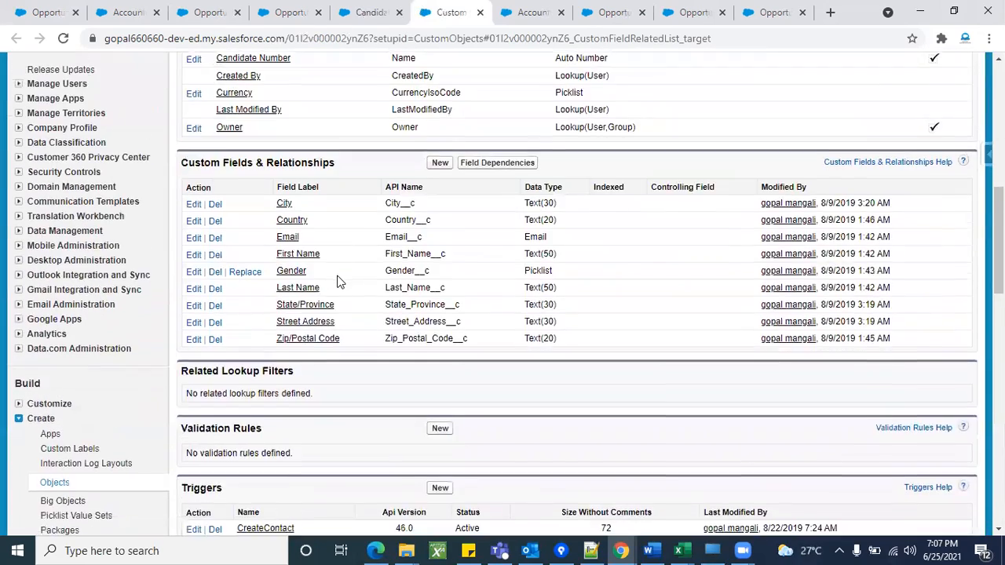
{"action": "triple_click", "coordinate": [242, 272]}
{"action": "left_click", "coordinate": [352, 287]}
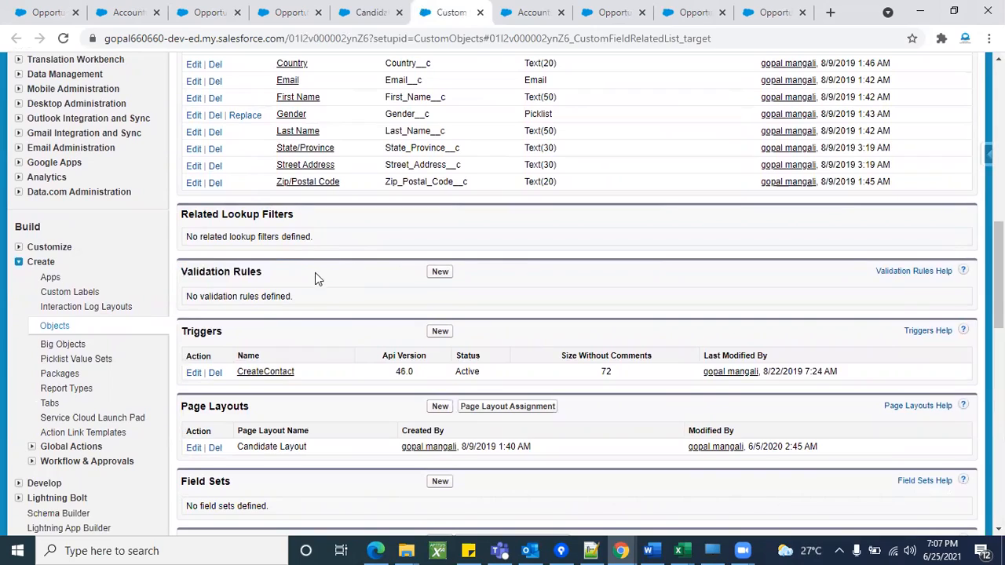
{"action": "scroll", "coordinate": [362, 270], "scroll_direction": "up", "scroll_amount": 1}
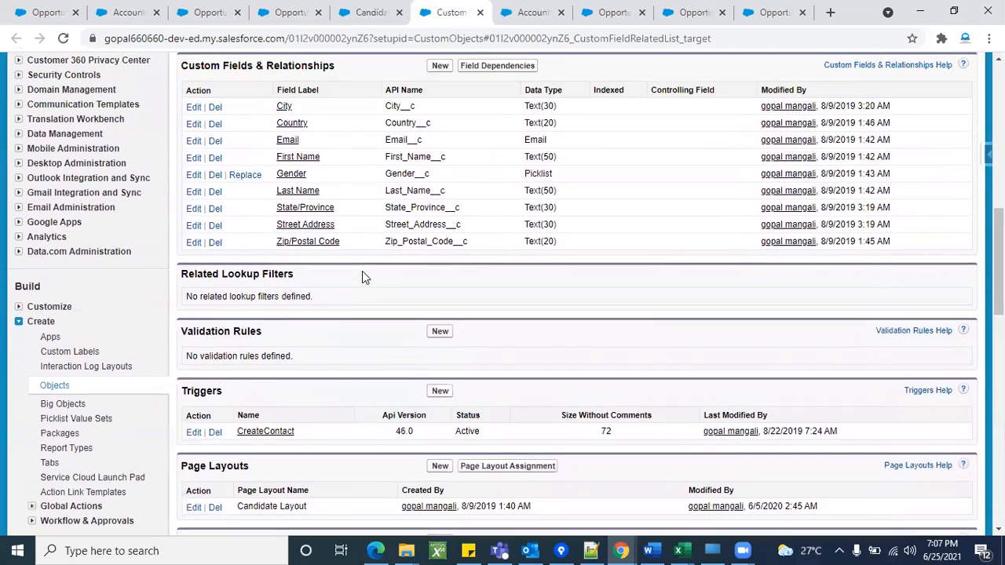
Step: Return to the Opportunity Fields page and open the Validation Rules page for opportunities
{"action": "left_click", "coordinate": [284, 13]}
{"action": "scroll", "coordinate": [350, 345], "scroll_direction": "down", "scroll_amount": 15}
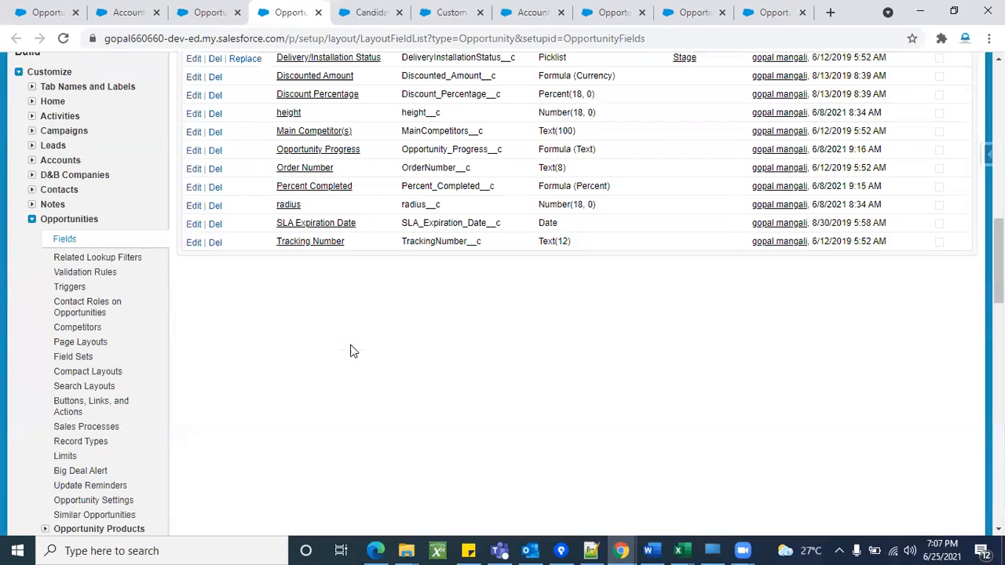
{"action": "scroll", "coordinate": [417, 410], "scroll_direction": "down", "scroll_amount": 2}
{"action": "scroll", "coordinate": [416, 411], "scroll_direction": "up", "scroll_amount": 3}
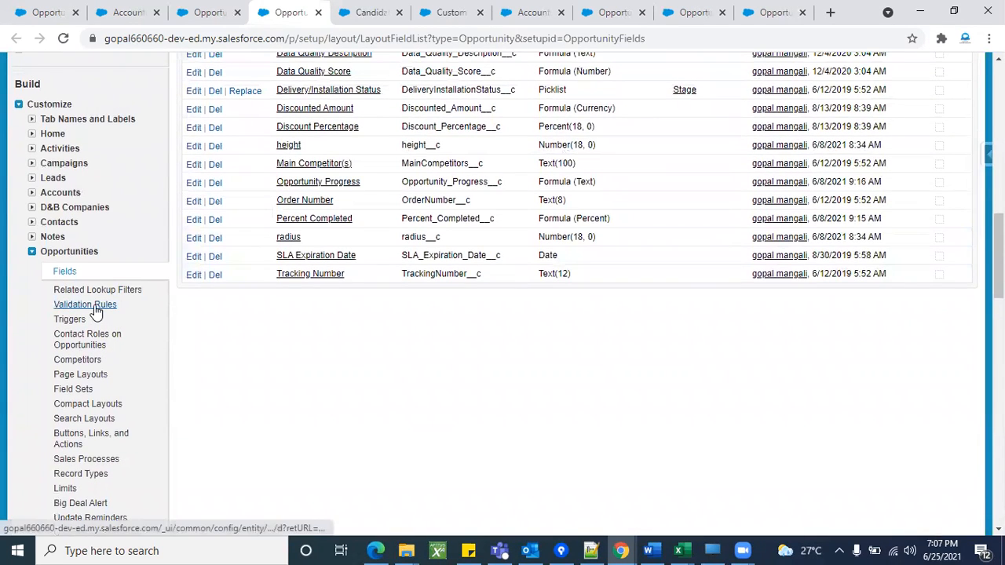
{"action": "left_click", "coordinate": [83, 306]}
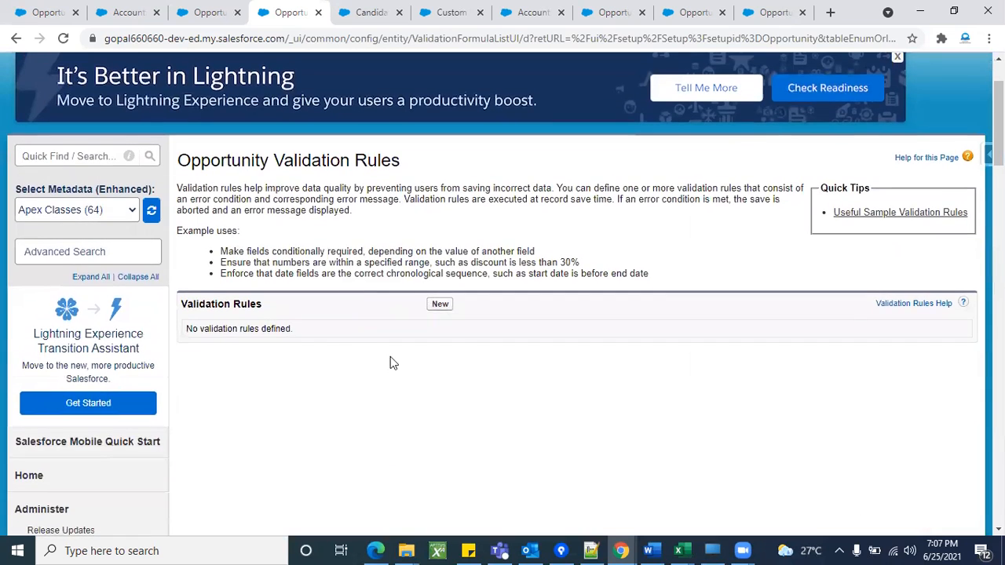
{"action": "scroll", "coordinate": [339, 353], "scroll_direction": "up", "scroll_amount": 1}
{"action": "scroll", "coordinate": [338, 353], "scroll_direction": "up", "scroll_amount": 1}
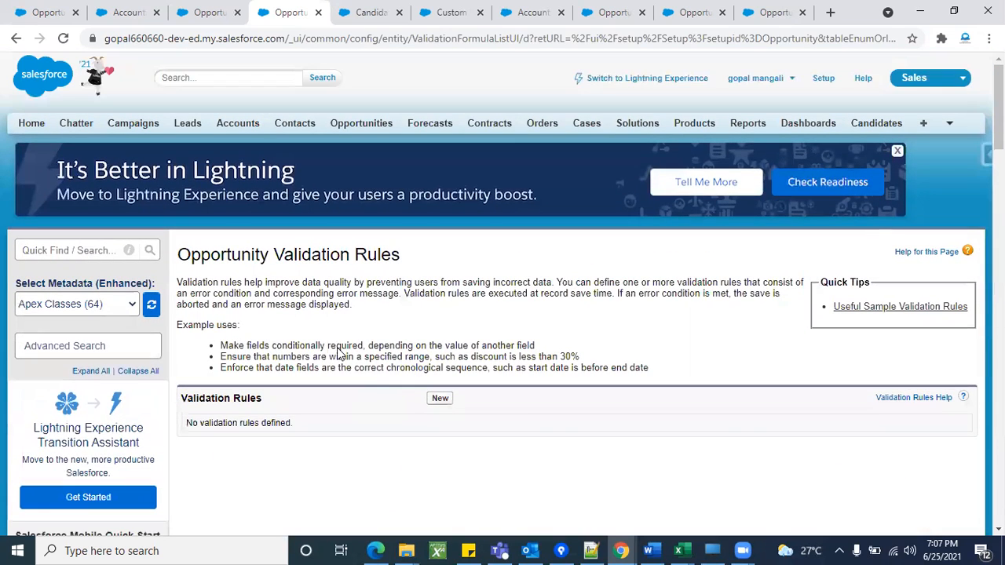
{"action": "triple_click", "coordinate": [248, 256]}
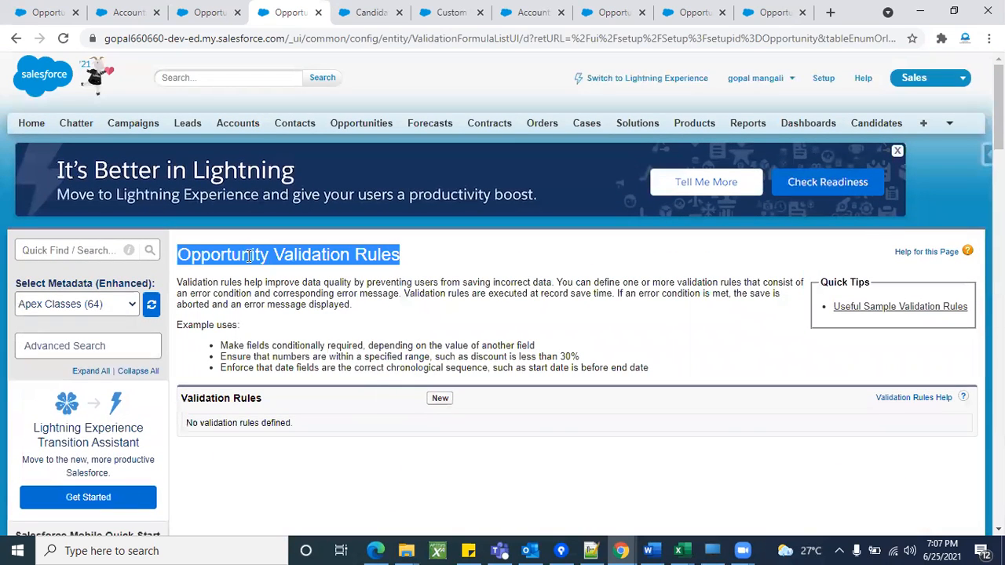
{"action": "left_click", "coordinate": [357, 249]}
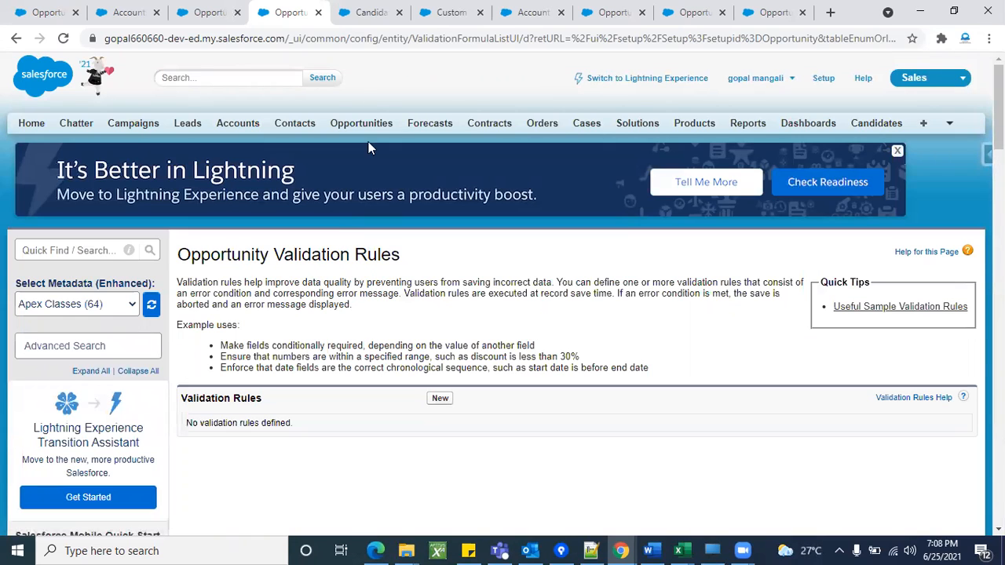
Step: Review the New Opportunity form's fields, focusing on the Amount field
{"action": "left_click", "coordinate": [364, 13]}
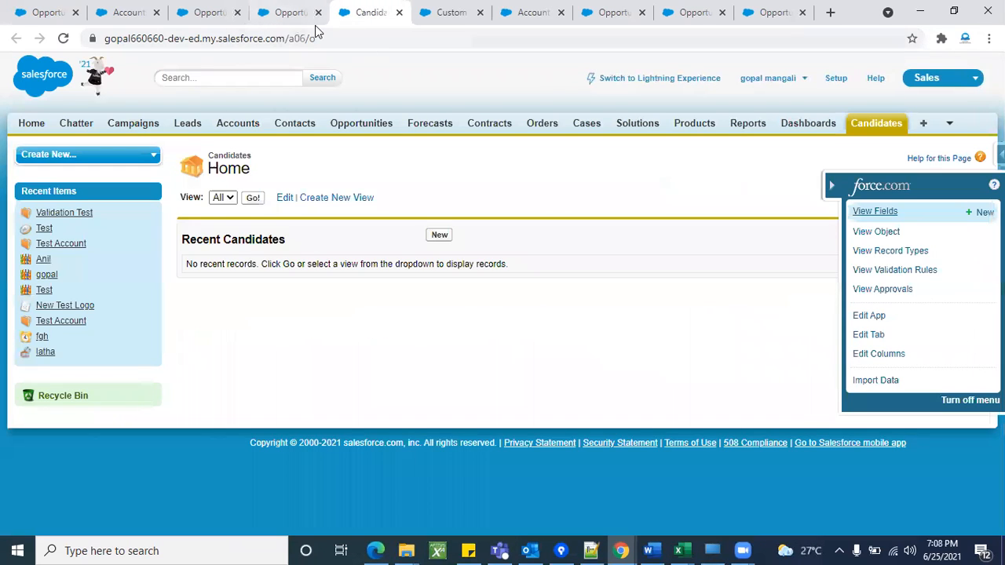
{"action": "left_click", "coordinate": [208, 12]}
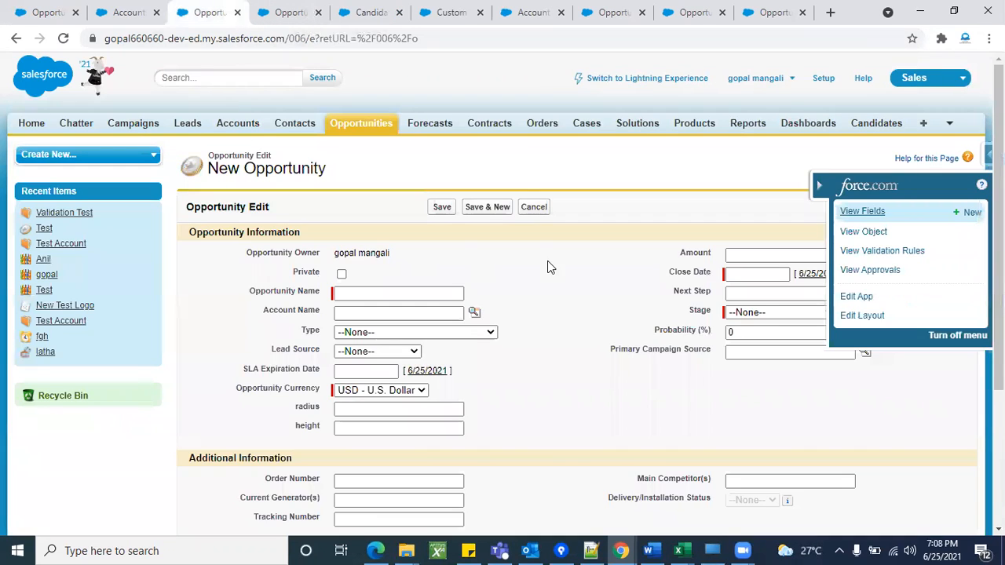
{"action": "left_click", "coordinate": [818, 189]}
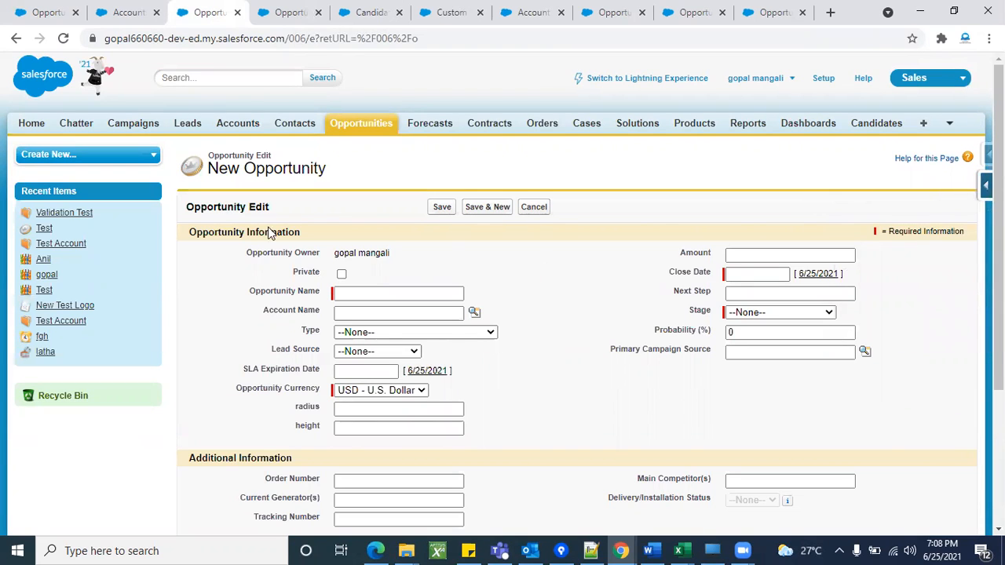
{"action": "scroll", "coordinate": [593, 354], "scroll_direction": "down", "scroll_amount": 2}
{"action": "scroll", "coordinate": [593, 354], "scroll_direction": "up", "scroll_amount": 2}
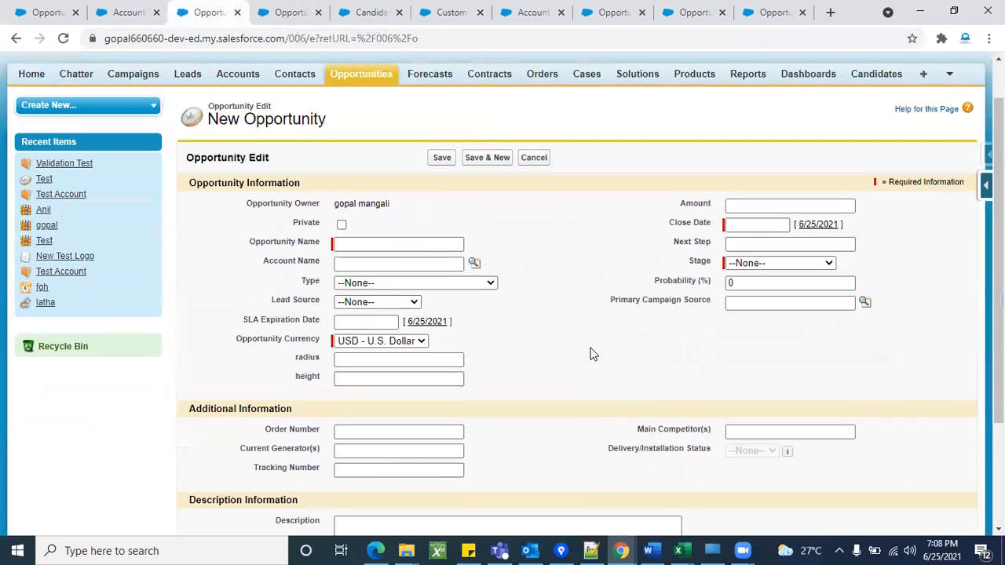
{"action": "scroll", "coordinate": [621, 254], "scroll_direction": "up", "scroll_amount": 1}
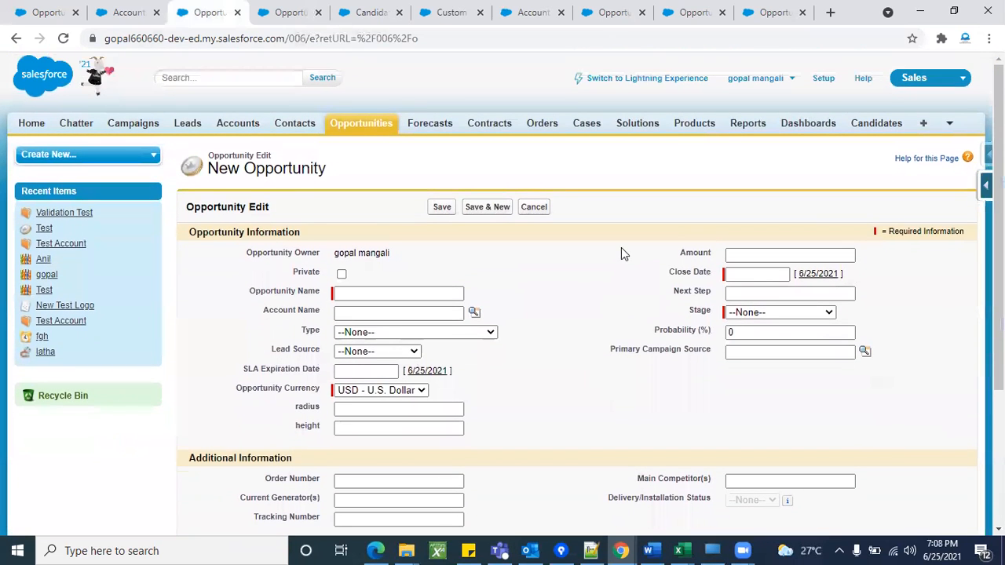
{"action": "double_click", "coordinate": [705, 254]}
{"action": "left_click", "coordinate": [629, 224]}
{"action": "left_click", "coordinate": [730, 253]}
Step: Start a new validation rule from the Opportunity Validation Rules page
{"action": "key", "text": "ctrl+Tab"}
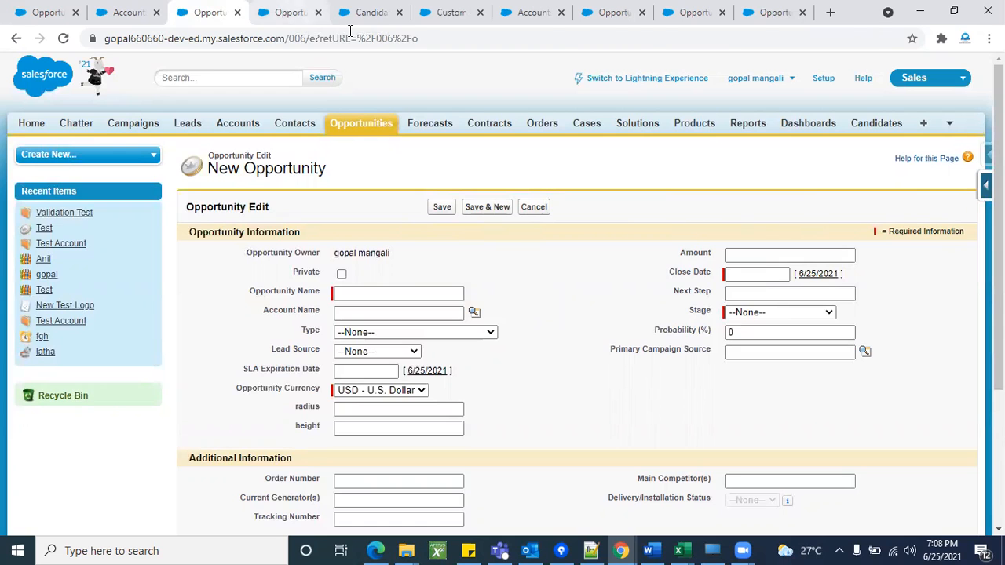
{"action": "scroll", "coordinate": [359, 342], "scroll_direction": "down", "scroll_amount": 2}
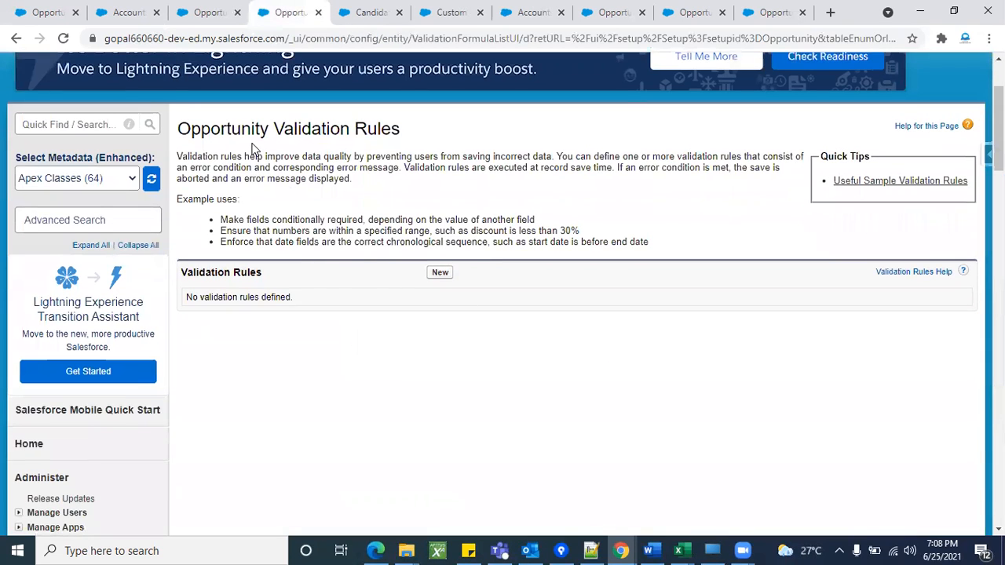
{"action": "left_click", "coordinate": [438, 276]}
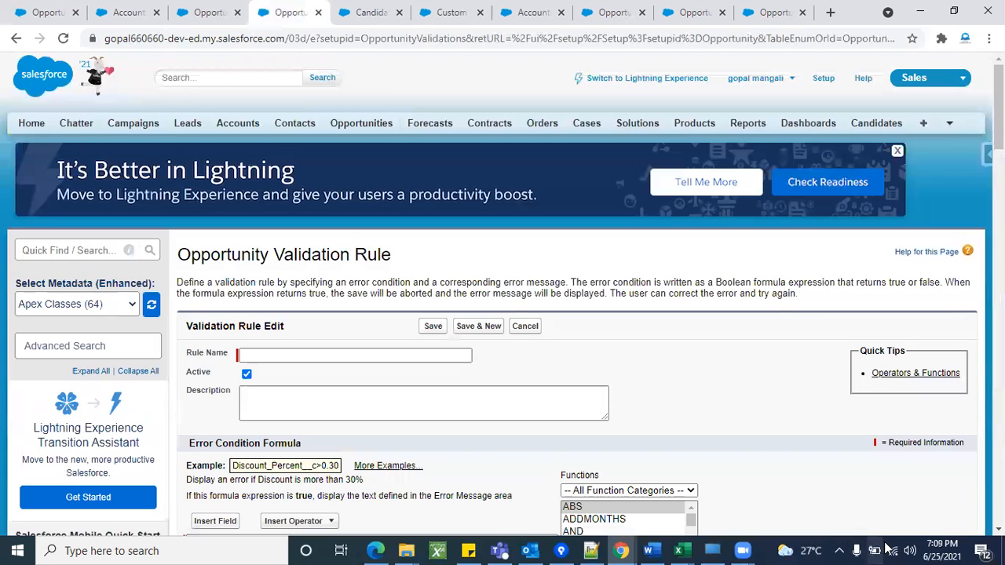
{"action": "left_click", "coordinate": [887, 547]}
{"action": "left_click", "coordinate": [888, 548]}
{"action": "scroll", "coordinate": [620, 371], "scroll_direction": "down", "scroll_amount": 3}
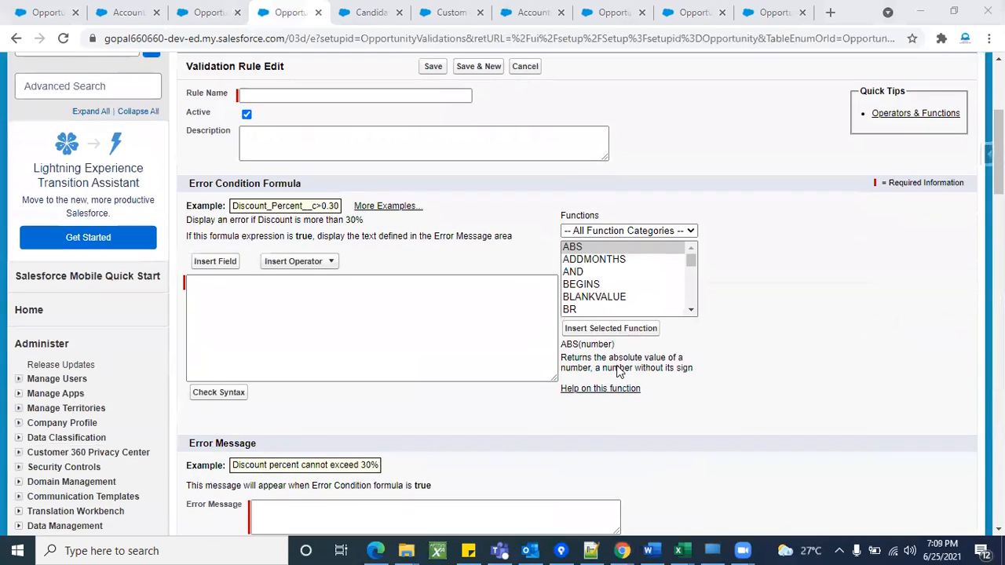
{"action": "scroll", "coordinate": [621, 371], "scroll_direction": "up", "scroll_amount": 2}
Step: Name the validation rule Validation_Amount
{"action": "left_click", "coordinate": [370, 296]}
{"action": "type", "text": "Validation"}
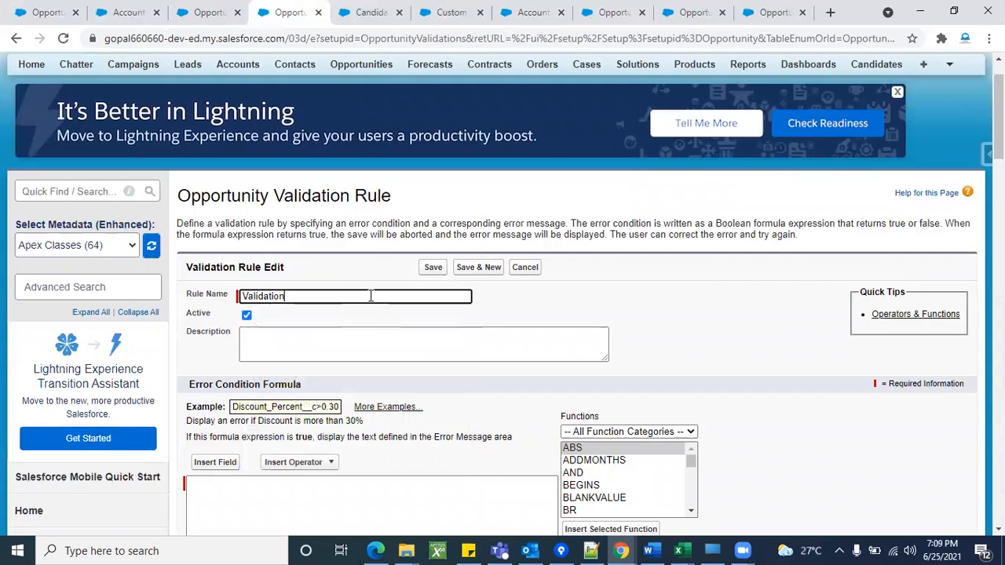
{"action": "type", "text": " Test"}
{"action": "scroll", "coordinate": [370, 332], "scroll_direction": "down", "scroll_amount": 1}
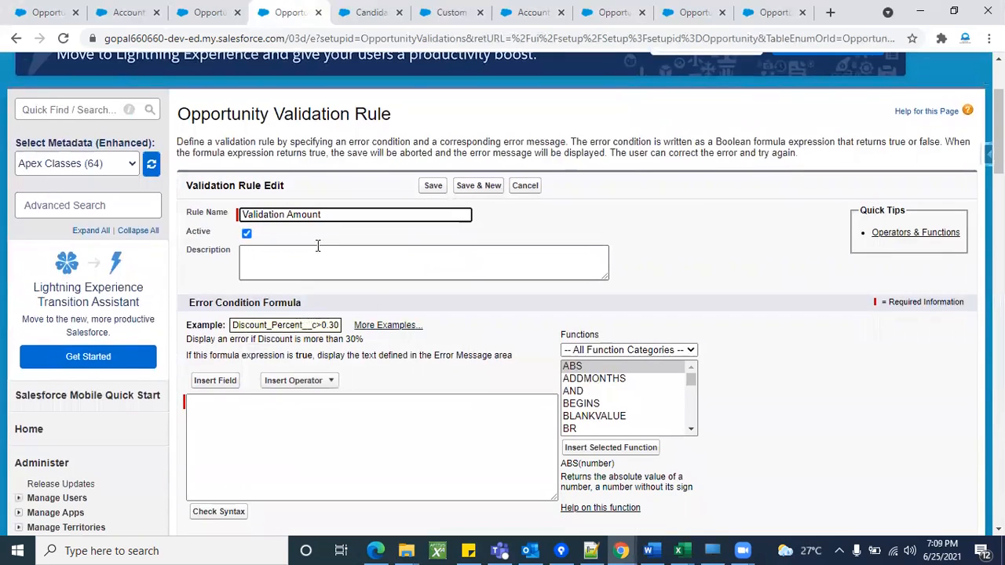
{"action": "left_click", "coordinate": [277, 259]}
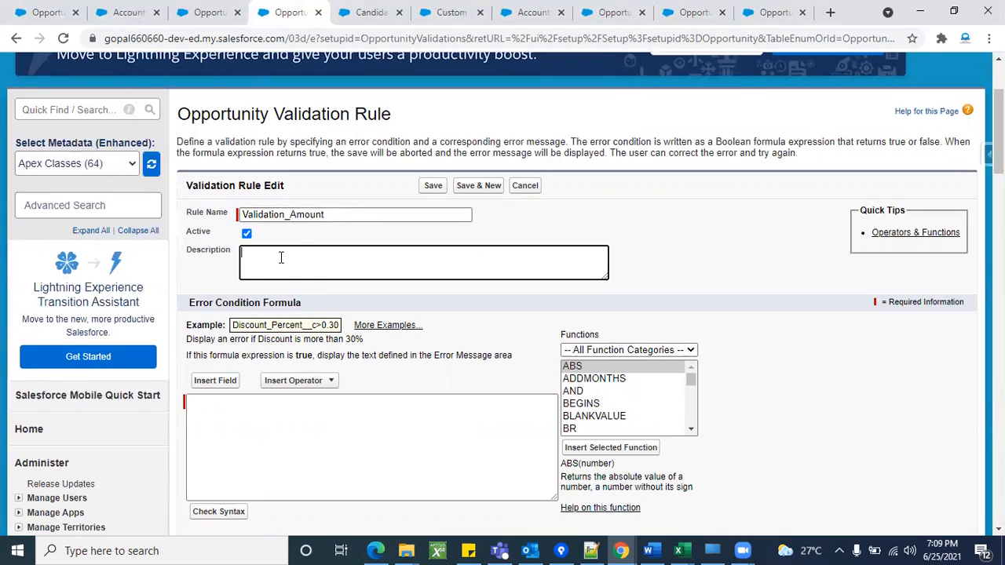
Step: Open the field picker for the error condition formula and browse the Opportunity object's fields
{"action": "scroll", "coordinate": [355, 268], "scroll_direction": "down", "scroll_amount": 3}
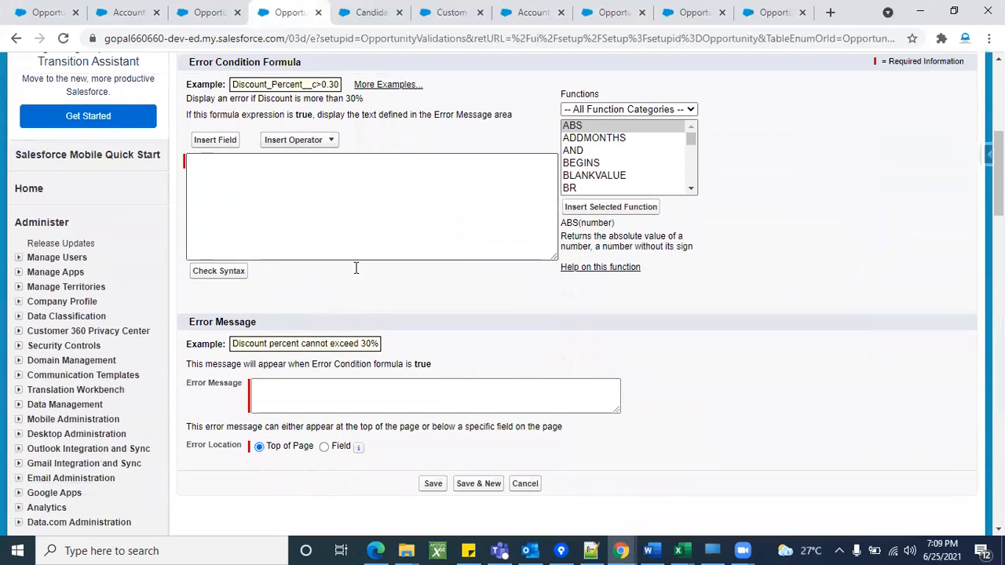
{"action": "scroll", "coordinate": [356, 268], "scroll_direction": "up", "scroll_amount": 1}
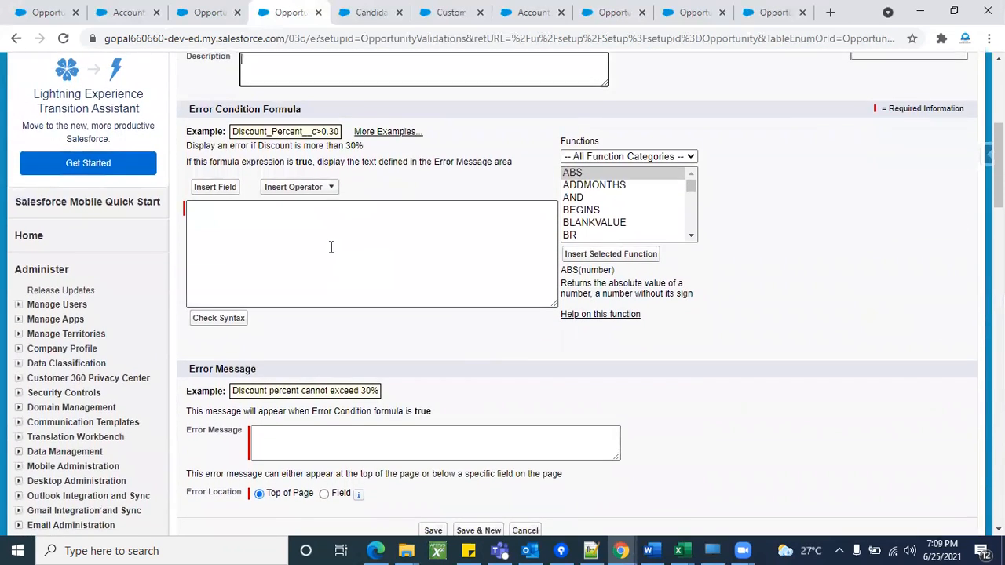
{"action": "left_click", "coordinate": [215, 187]}
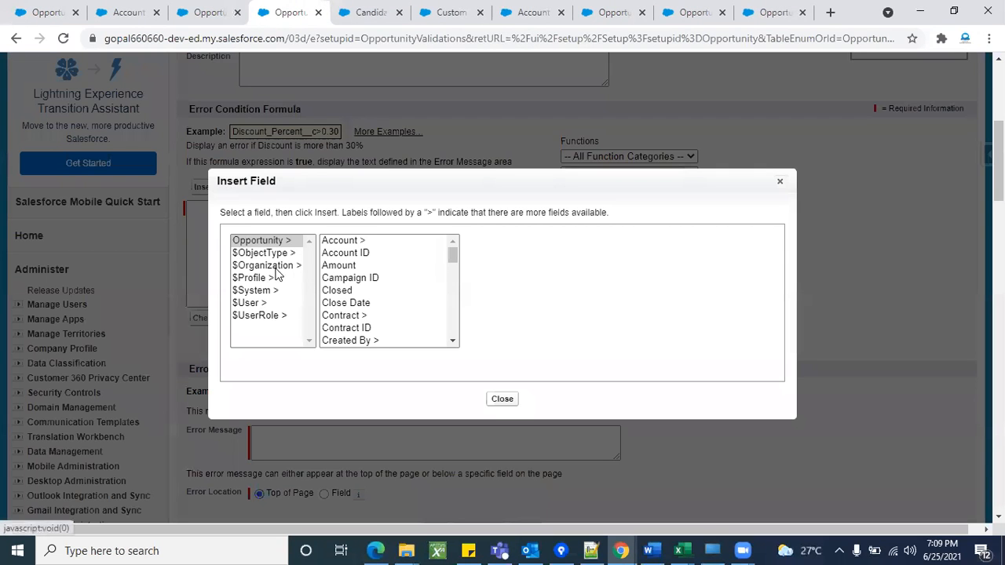
{"action": "left_click", "coordinate": [284, 243]}
{"action": "scroll", "coordinate": [380, 315], "scroll_direction": "down", "scroll_amount": 2}
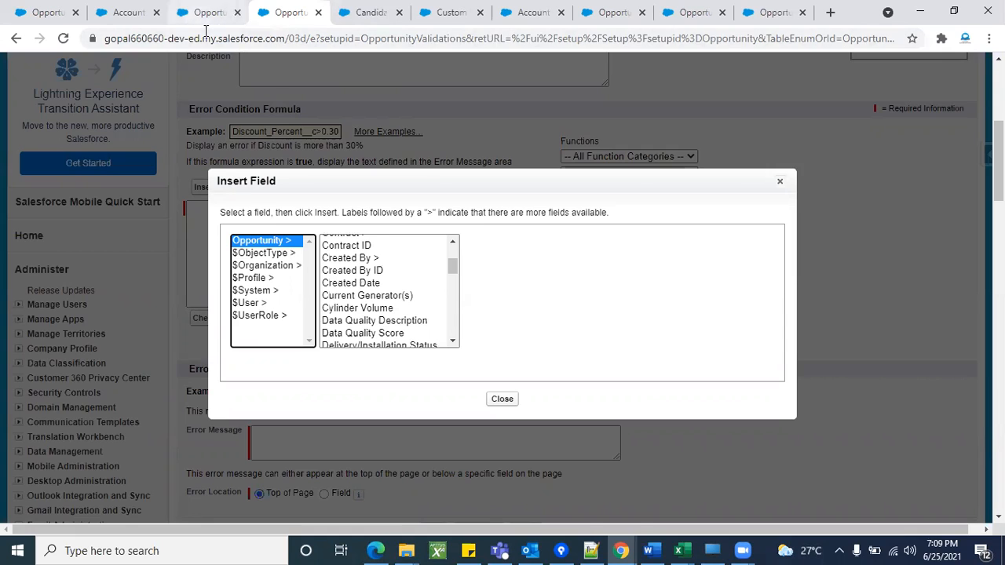
Step: Open the Opportunity Fields page from the New Opportunity form and review its standard and custom fields
{"action": "left_click", "coordinate": [206, 13]}
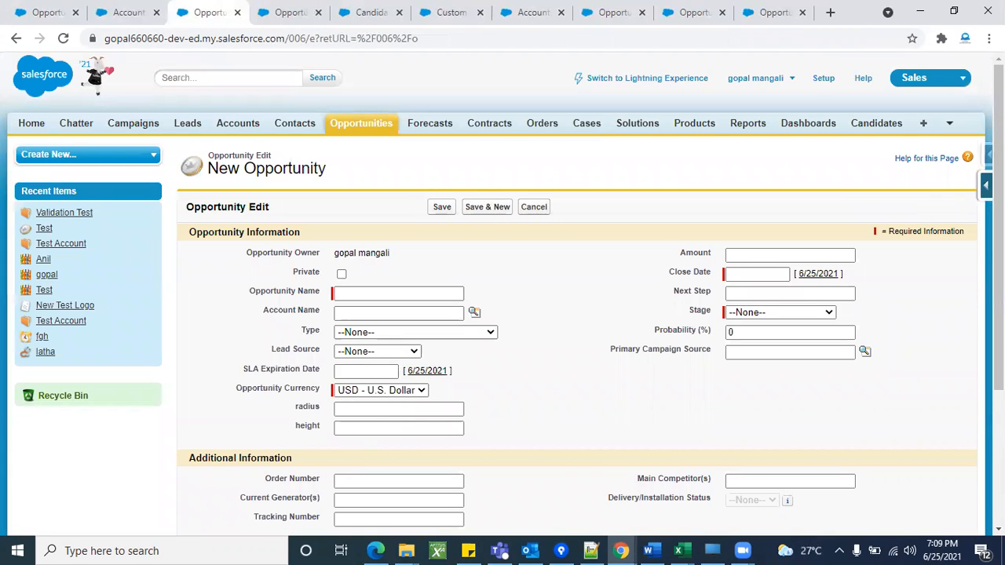
{"action": "mouse_move", "coordinate": [986, 185]}
{"action": "left_click", "coordinate": [863, 212]}
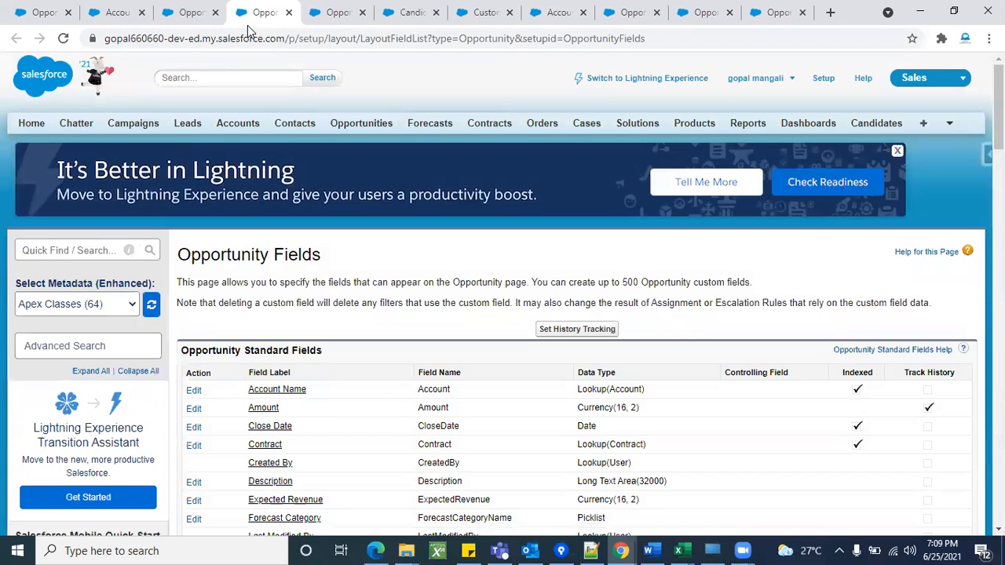
{"action": "left_click_drag", "start_coordinate": [248, 25], "coordinate": [206, 24]}
{"action": "scroll", "coordinate": [373, 437], "scroll_direction": "down", "scroll_amount": 5}
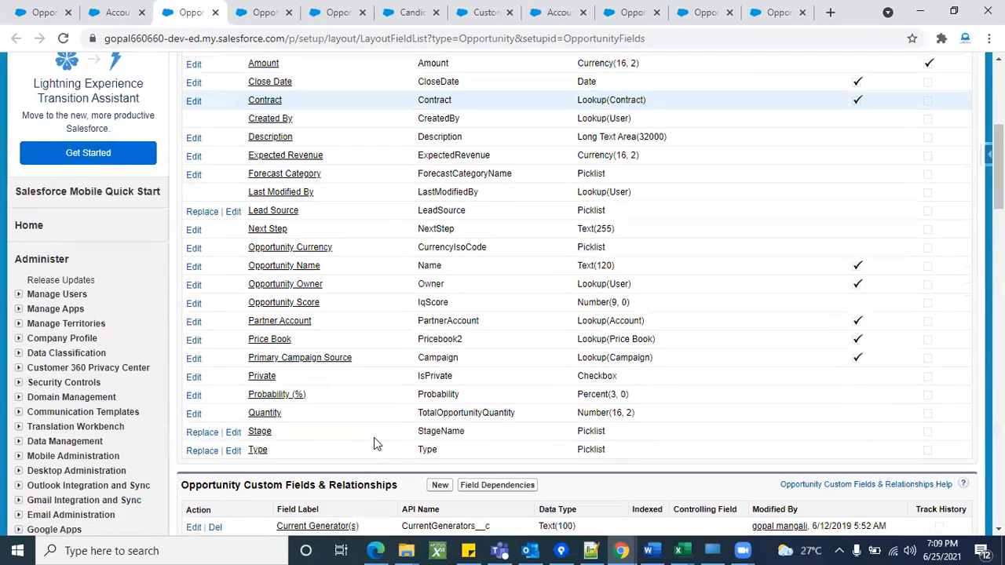
{"action": "scroll", "coordinate": [377, 323], "scroll_direction": "up", "scroll_amount": 3}
{"action": "scroll", "coordinate": [378, 330], "scroll_direction": "down", "scroll_amount": 5}
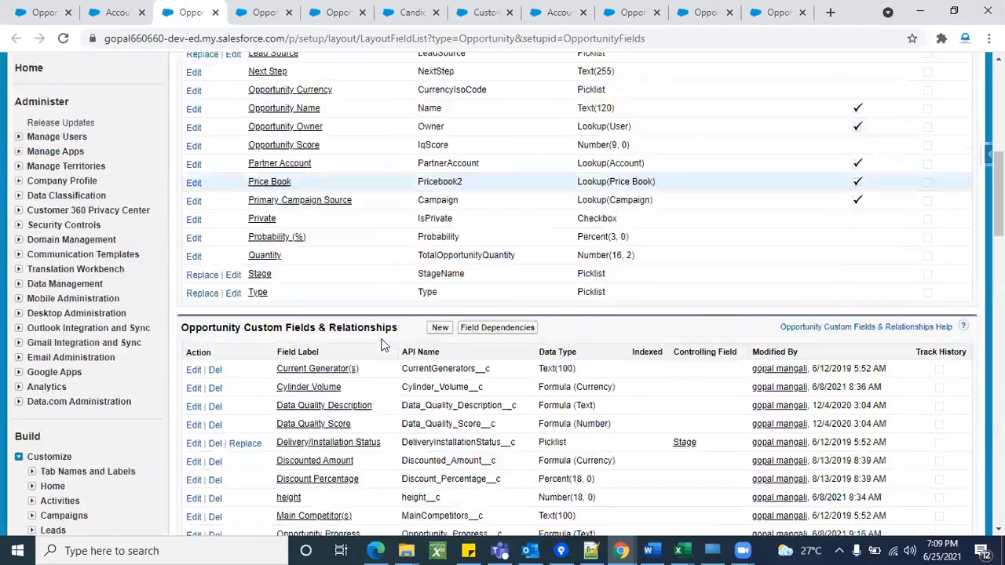
{"action": "scroll", "coordinate": [382, 345], "scroll_direction": "down", "scroll_amount": 3}
{"action": "scroll", "coordinate": [385, 353], "scroll_direction": "up", "scroll_amount": 5}
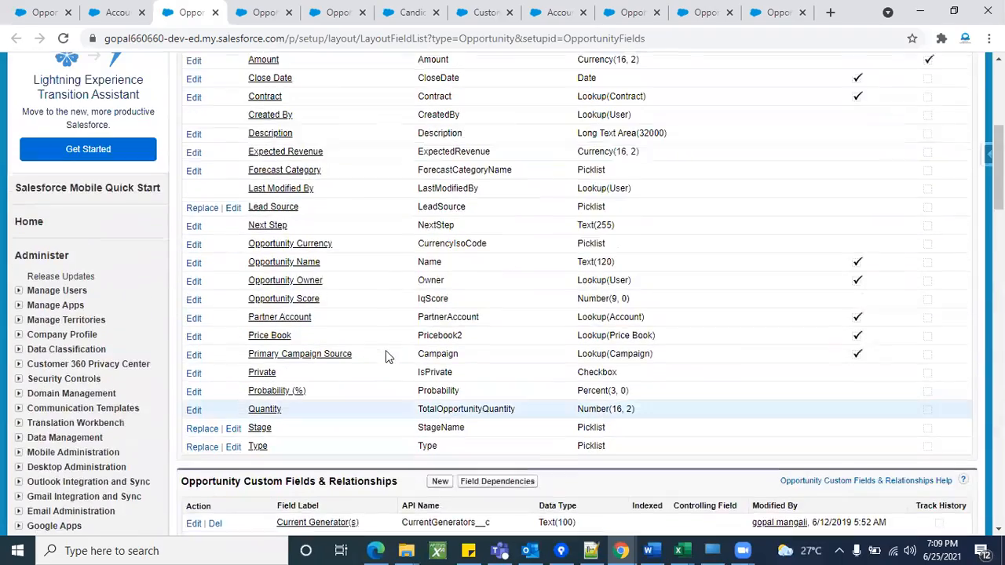
{"action": "scroll", "coordinate": [385, 350], "scroll_direction": "up", "scroll_amount": 1}
Step: Return to the validation rule and insert the Opportunity's Amount field into the error condition formula
{"action": "left_click", "coordinate": [330, 19]}
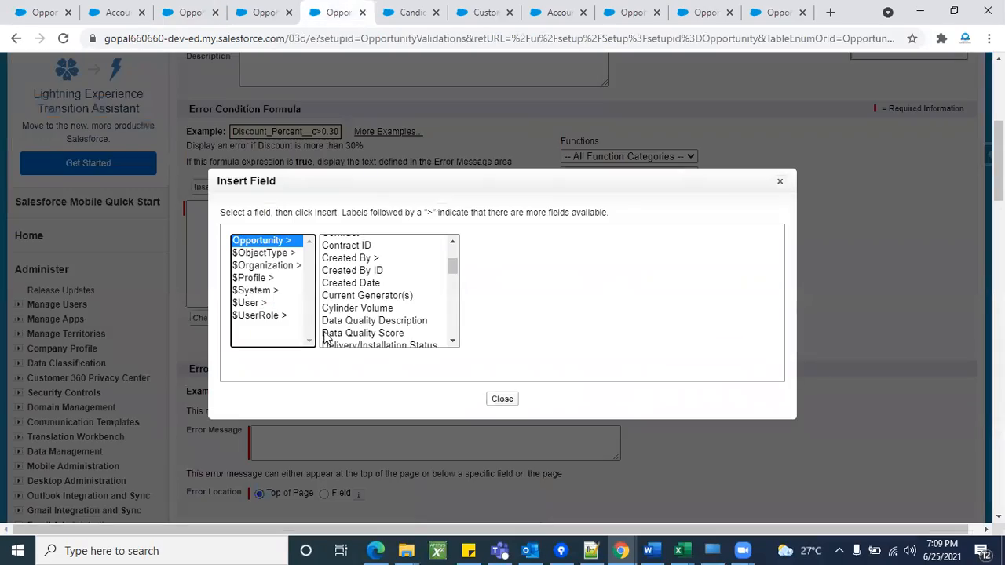
{"action": "scroll", "coordinate": [384, 308], "scroll_direction": "up", "scroll_amount": 3}
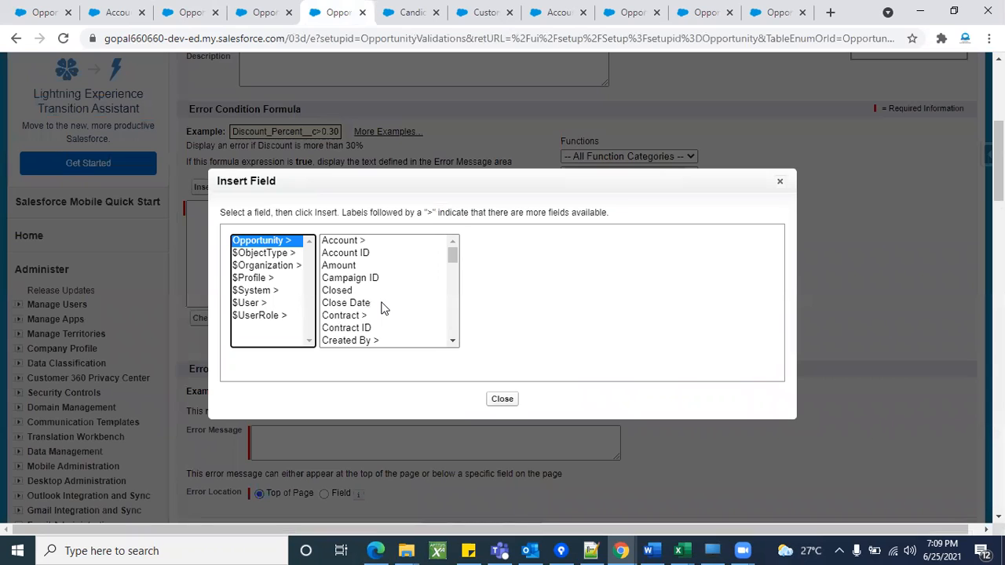
{"action": "left_click", "coordinate": [337, 265]}
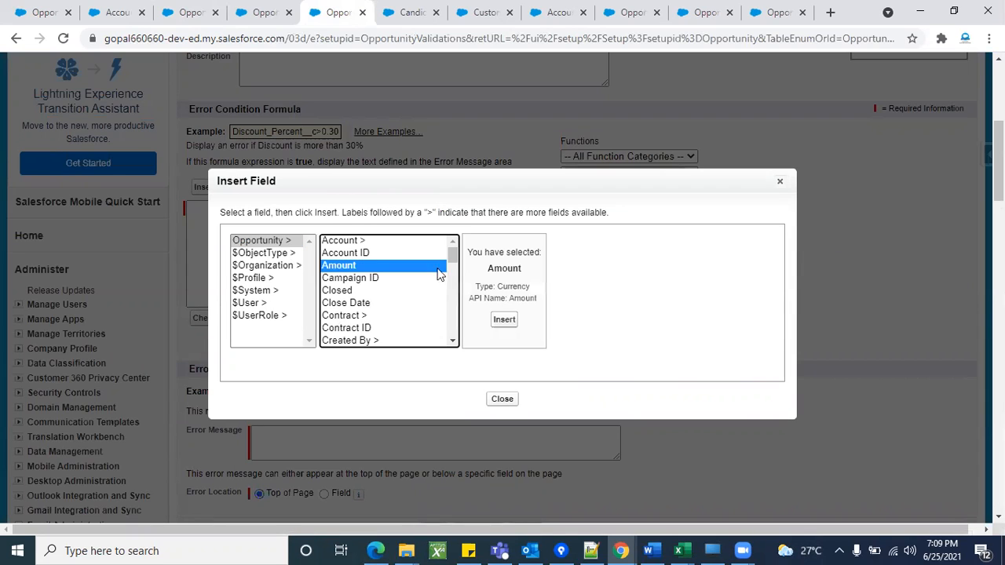
{"action": "left_click", "coordinate": [269, 243]}
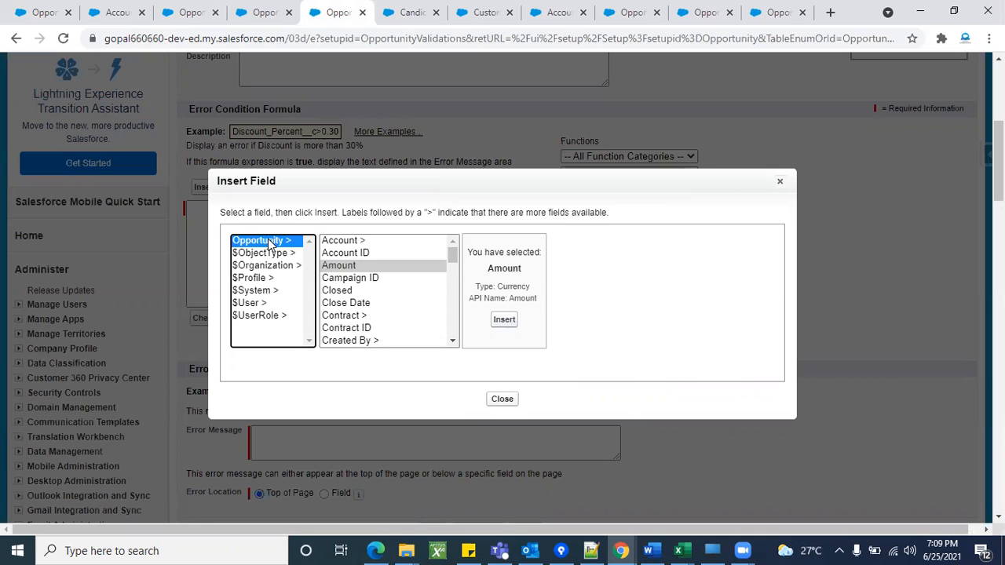
{"action": "left_click", "coordinate": [365, 268]}
{"action": "left_click", "coordinate": [504, 320]}
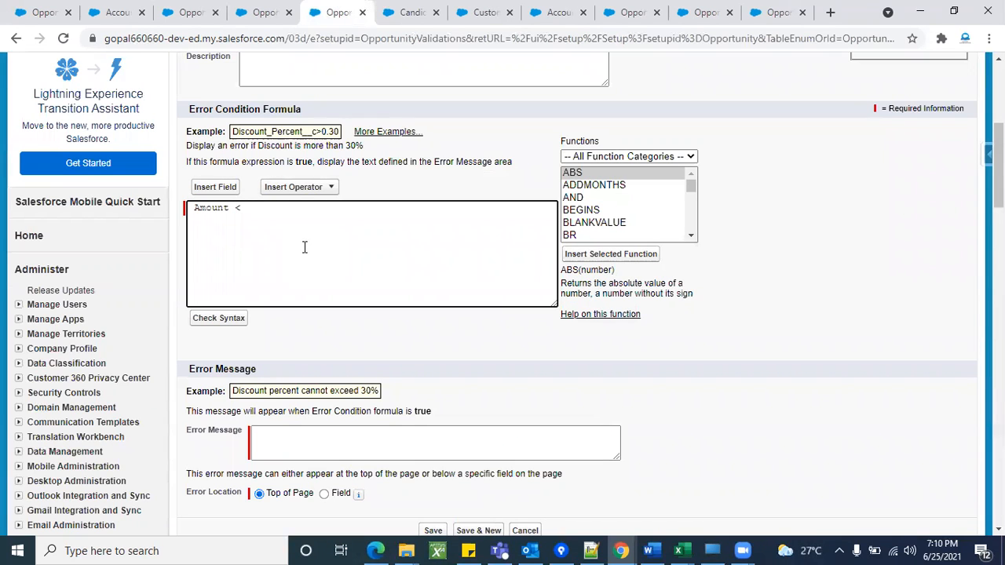
Step: Complete the error condition formula as Amount < 10000 using the Less Than operator
{"action": "left_click", "coordinate": [320, 191]}
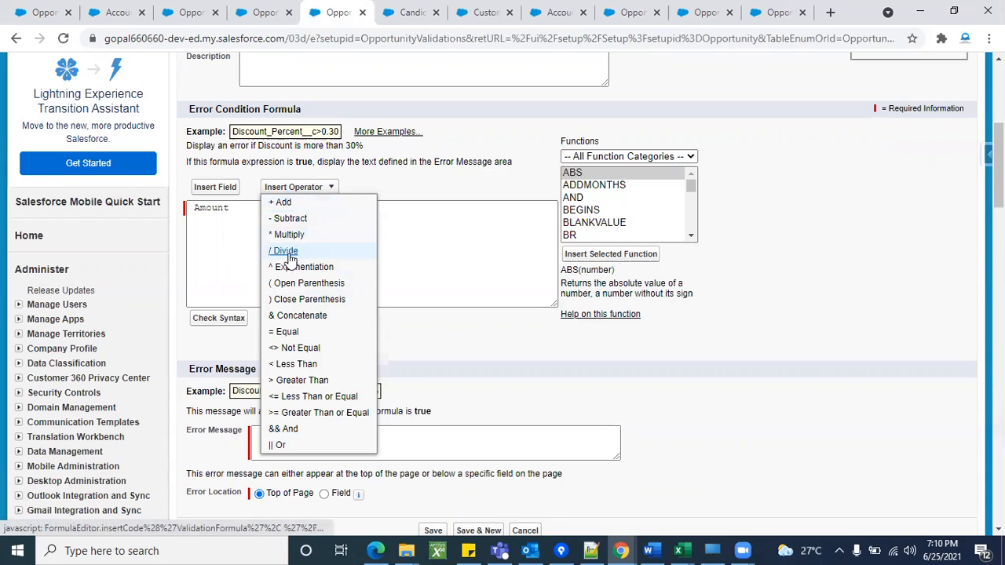
{"action": "left_click", "coordinate": [295, 364]}
{"action": "type", "text": "10000"}
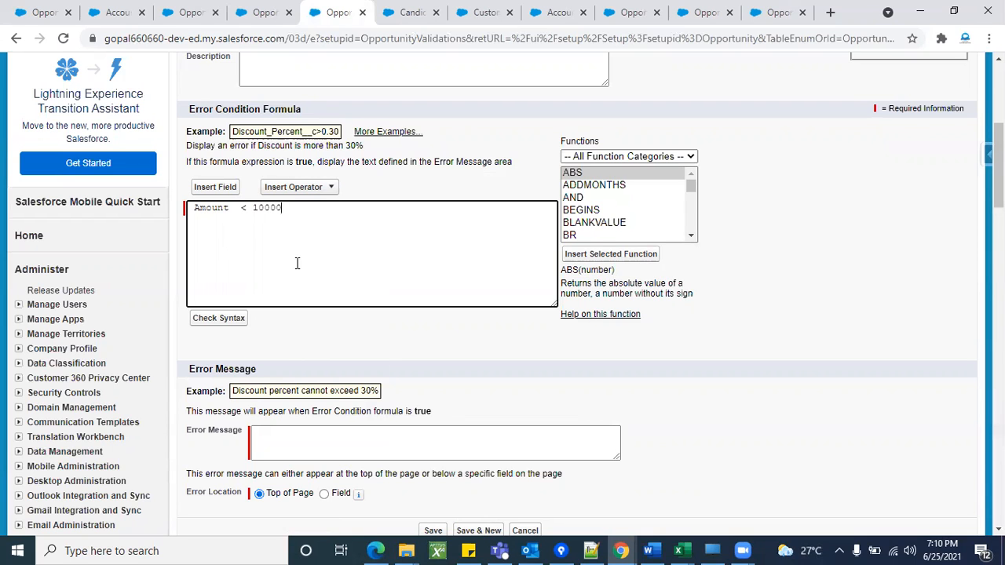
{"action": "left_click", "coordinate": [291, 328]}
Step: Check the syntax of the error condition formula
{"action": "scroll", "coordinate": [322, 329], "scroll_direction": "down", "scroll_amount": 1}
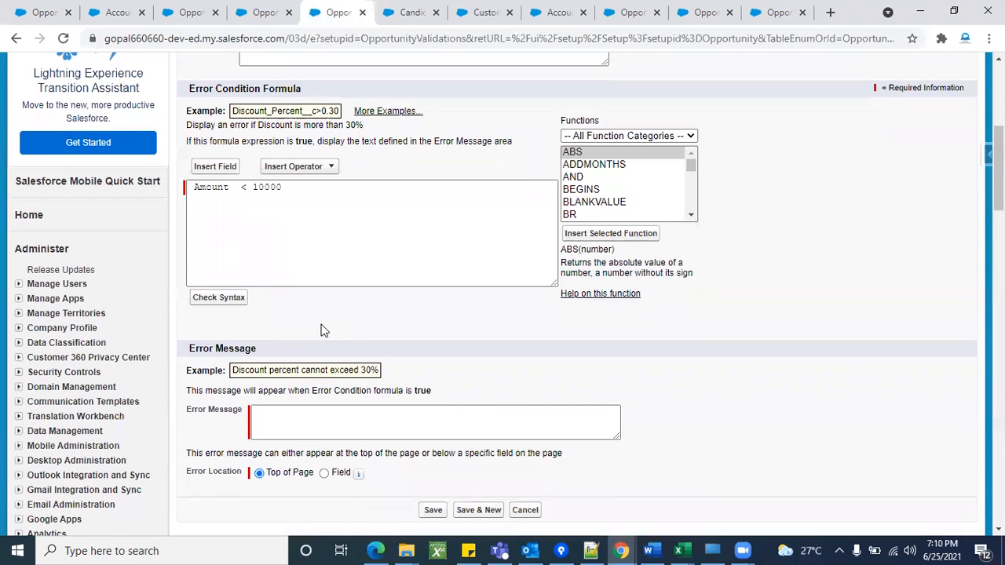
{"action": "left_click", "coordinate": [223, 240]}
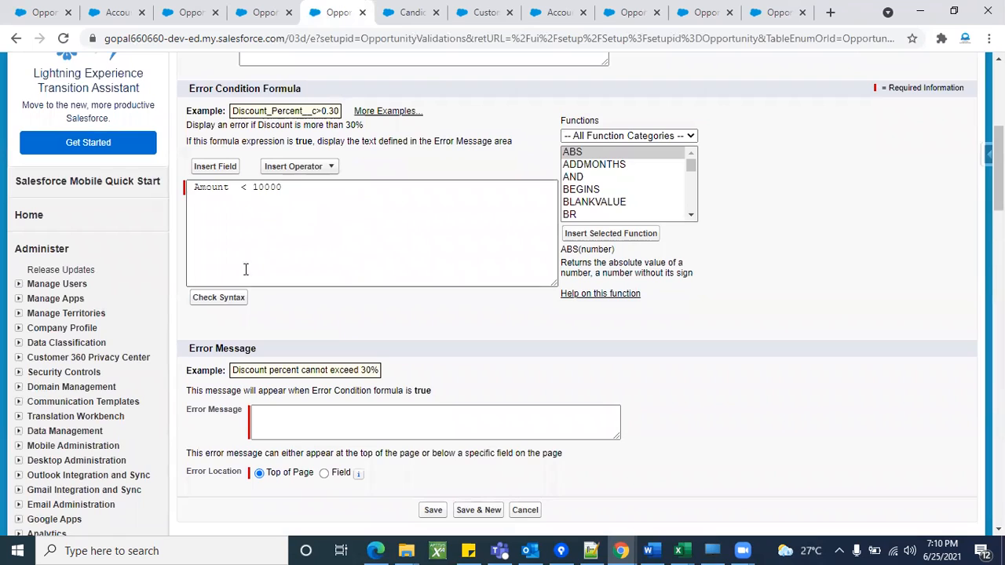
{"action": "left_click", "coordinate": [220, 297]}
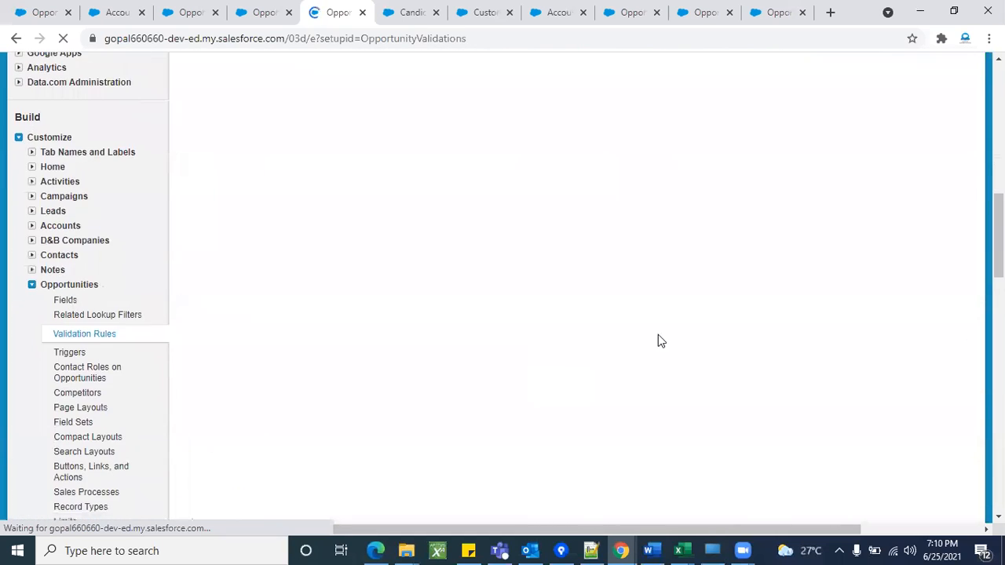
{"action": "left_click", "coordinate": [892, 551]}
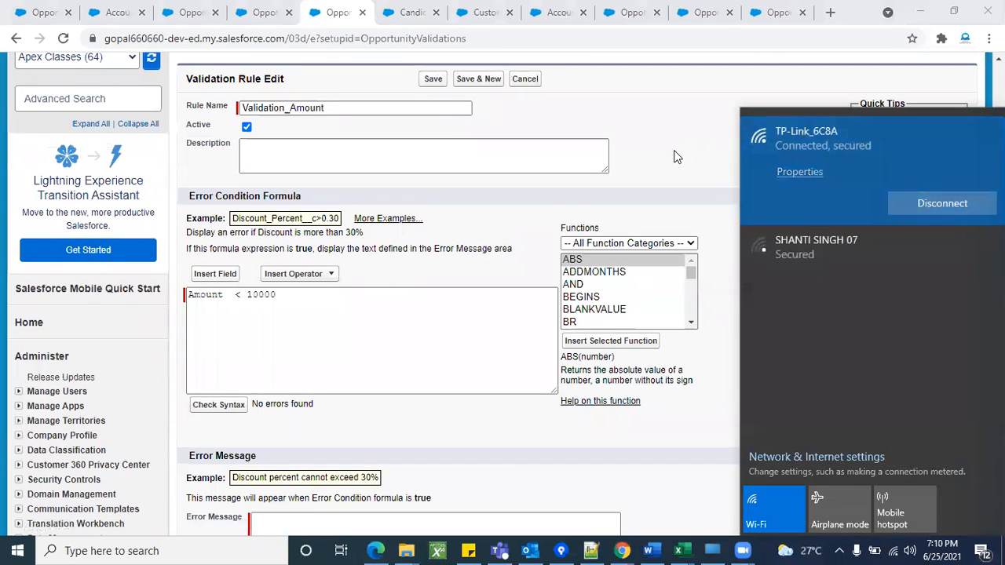
{"action": "left_click", "coordinate": [677, 157]}
Step: Enter "Please check the amount before you enter." as the validation rule's error message
{"action": "scroll", "coordinate": [483, 287], "scroll_direction": "down", "scroll_amount": 3}
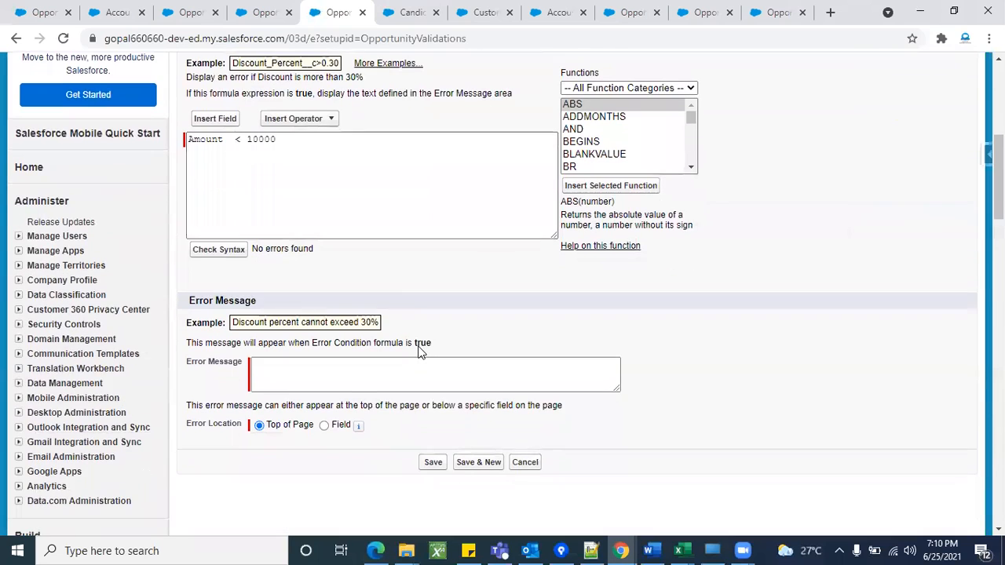
{"action": "left_click", "coordinate": [308, 367]}
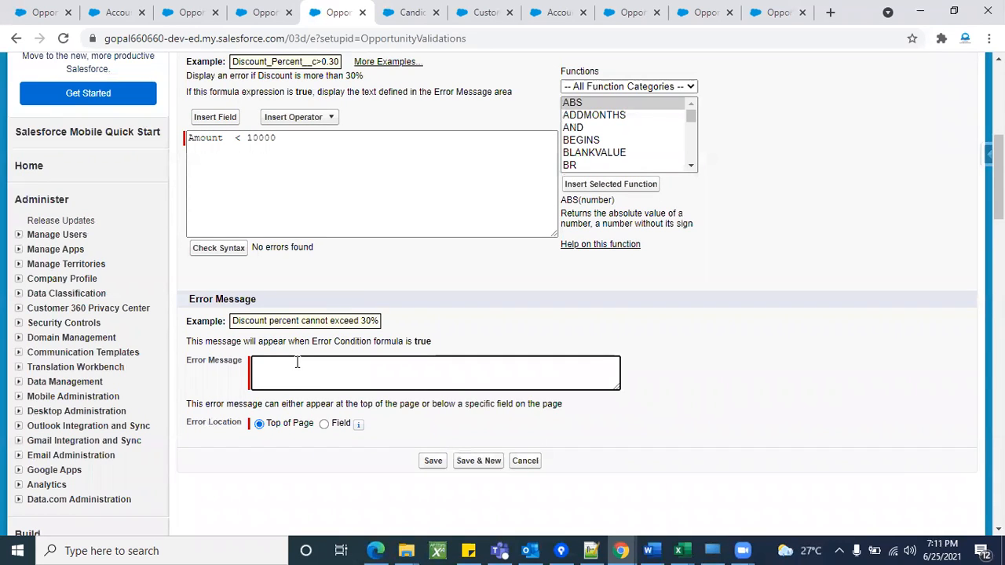
{"action": "type", "text": "Please check the amount b"}
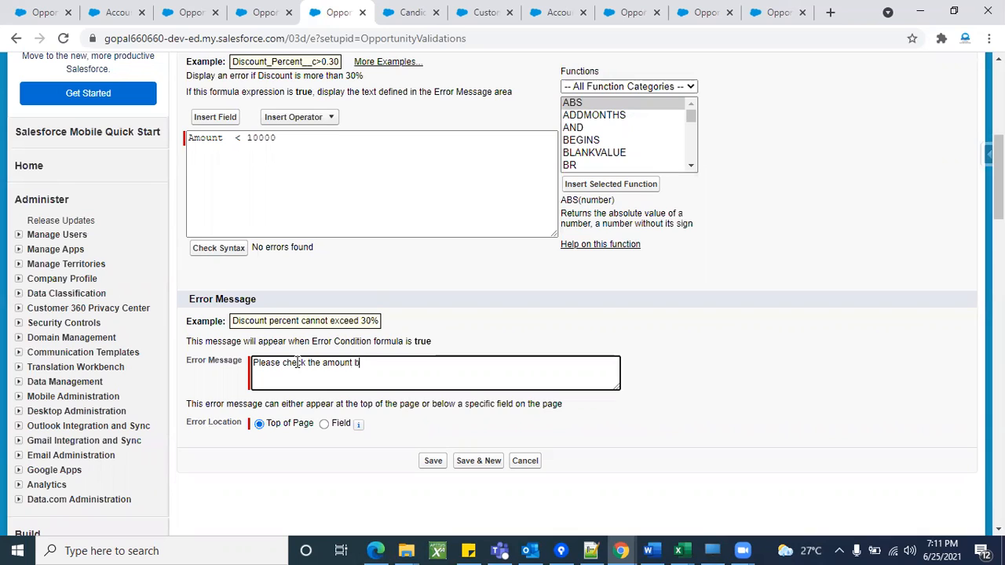
{"action": "type", "text": "efore you enter."}
Step: Set the error location to a specific field and choose Amount as that field
{"action": "left_click", "coordinate": [264, 13]}
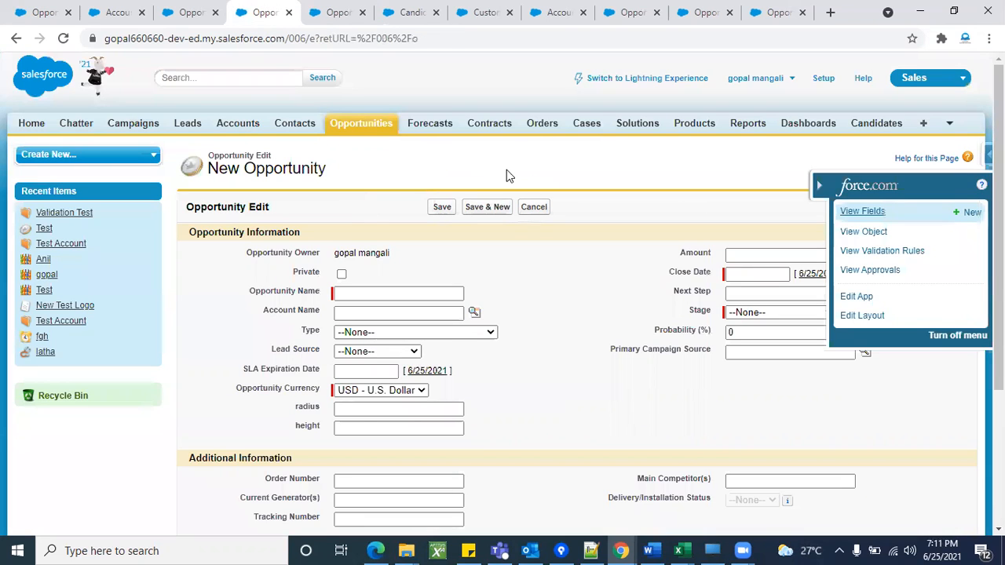
{"action": "left_click", "coordinate": [348, 25]}
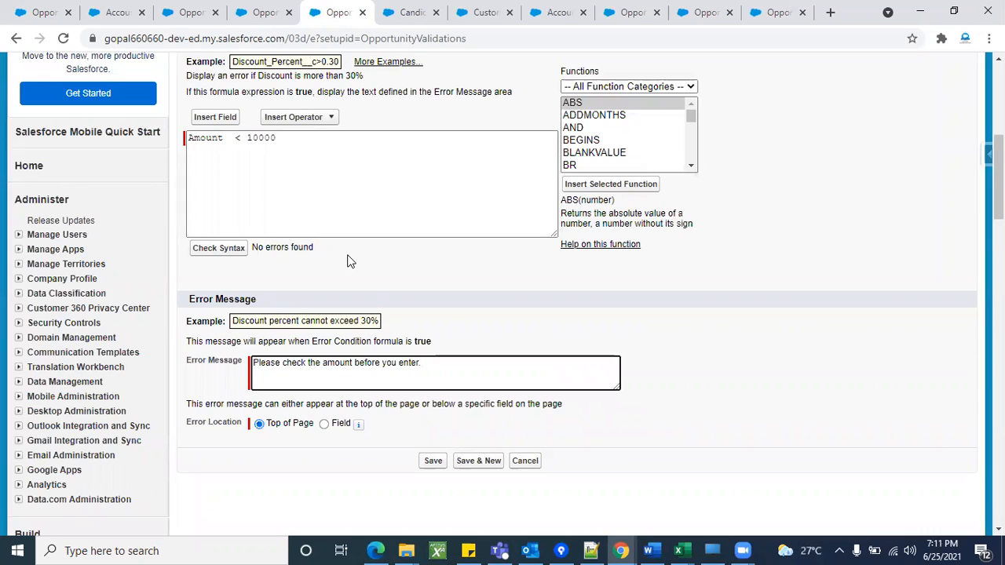
{"action": "scroll", "coordinate": [318, 369], "scroll_direction": "down", "scroll_amount": 1}
{"action": "left_click", "coordinate": [323, 362]}
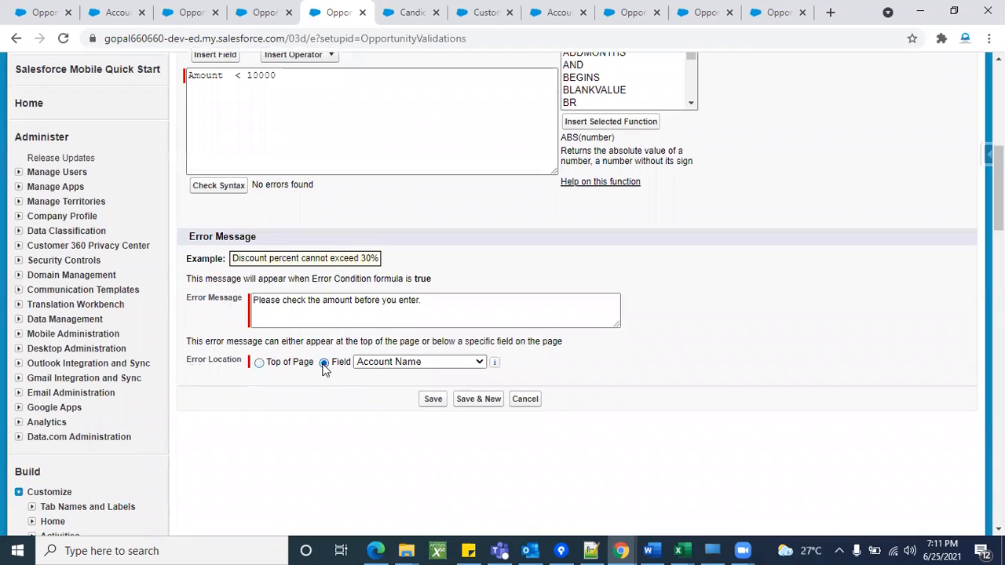
{"action": "left_click", "coordinate": [418, 365]}
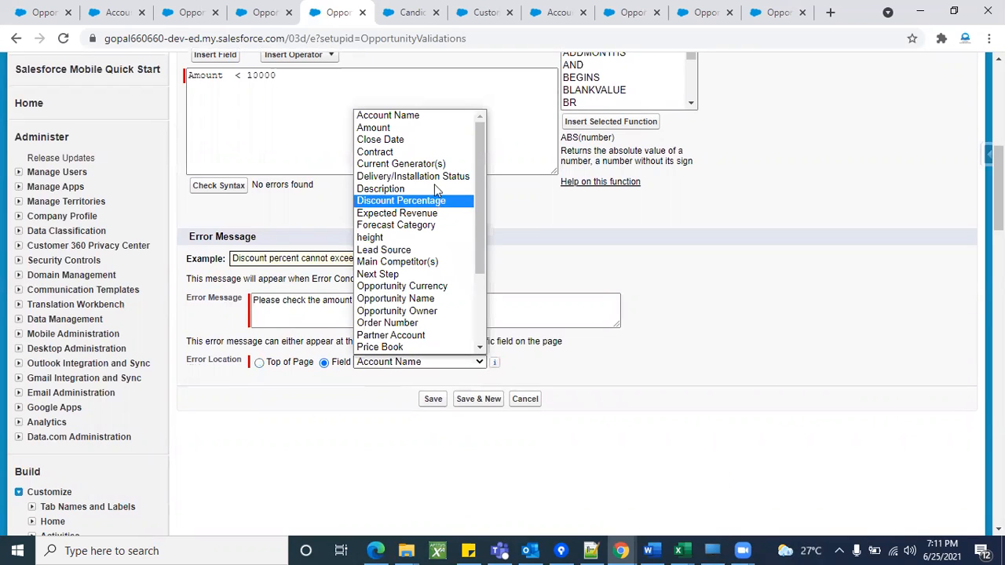
{"action": "left_click", "coordinate": [410, 128]}
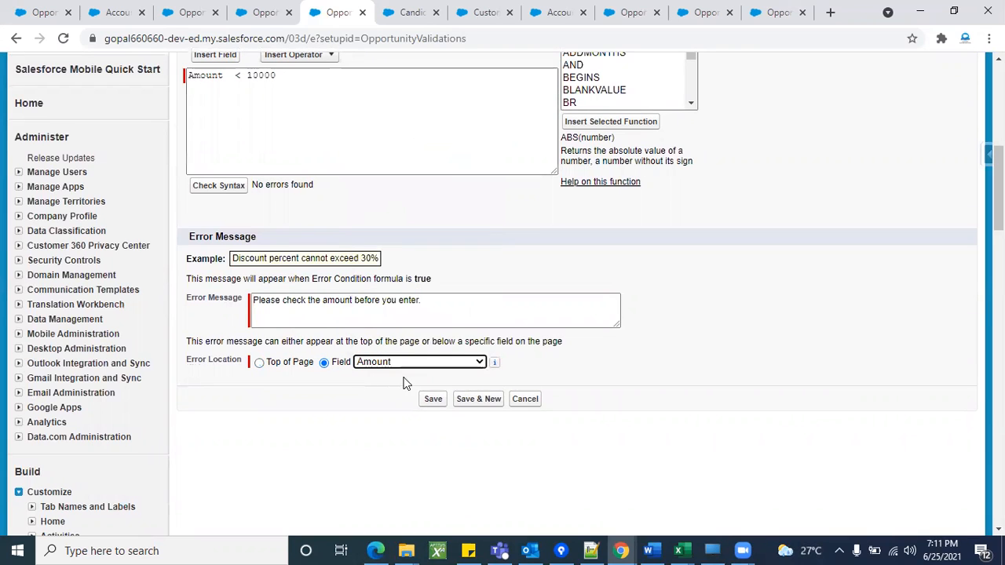
Step: Check the Amount field on the New Opportunity form, then try to save the validation rule under its current name
{"action": "left_click", "coordinate": [263, 13]}
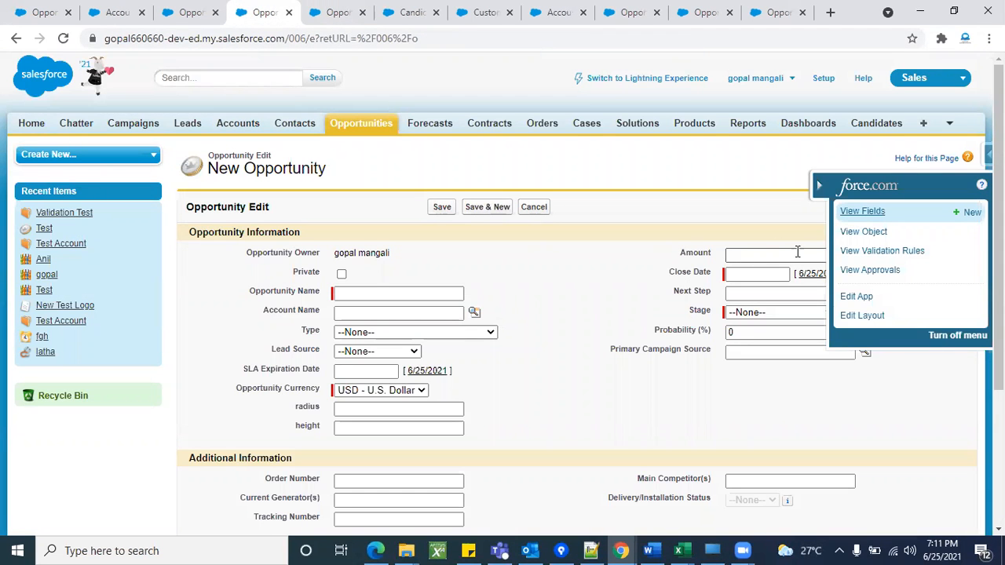
{"action": "left_click", "coordinate": [348, 24]}
{"action": "left_click", "coordinate": [434, 399]}
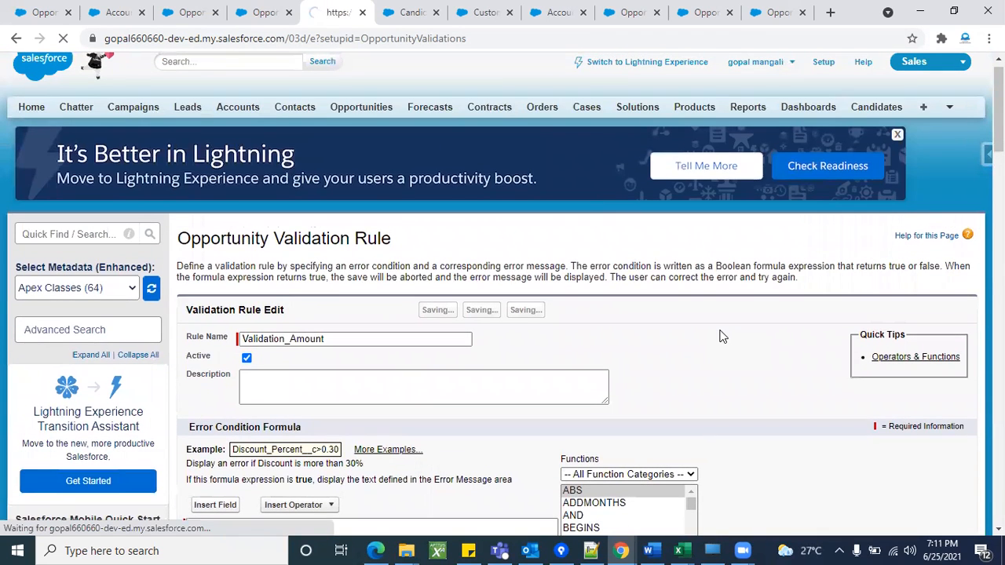
{"action": "scroll", "coordinate": [722, 336], "scroll_direction": "down", "scroll_amount": 3}
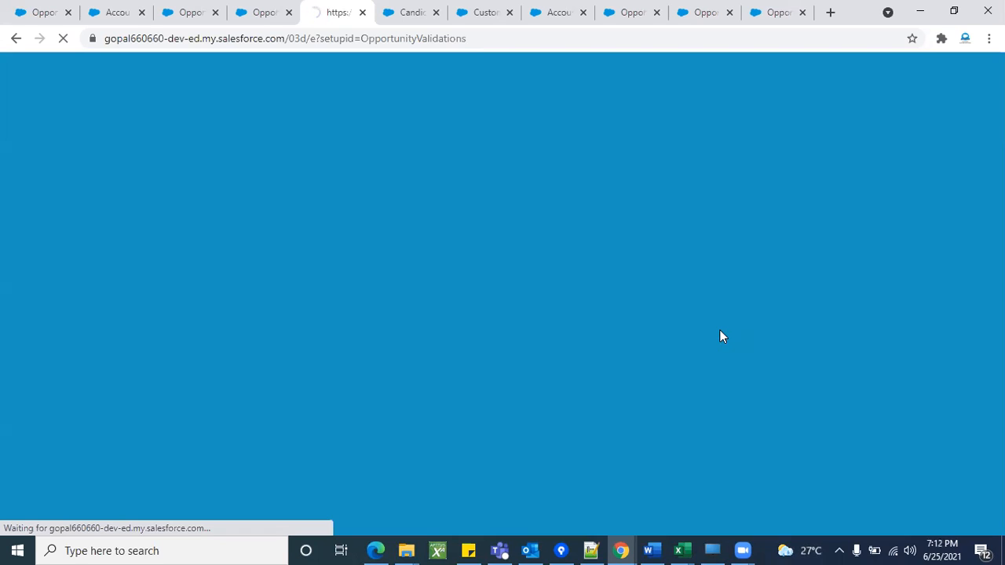
{"action": "key", "text": "ctrl+shift+Tab"}
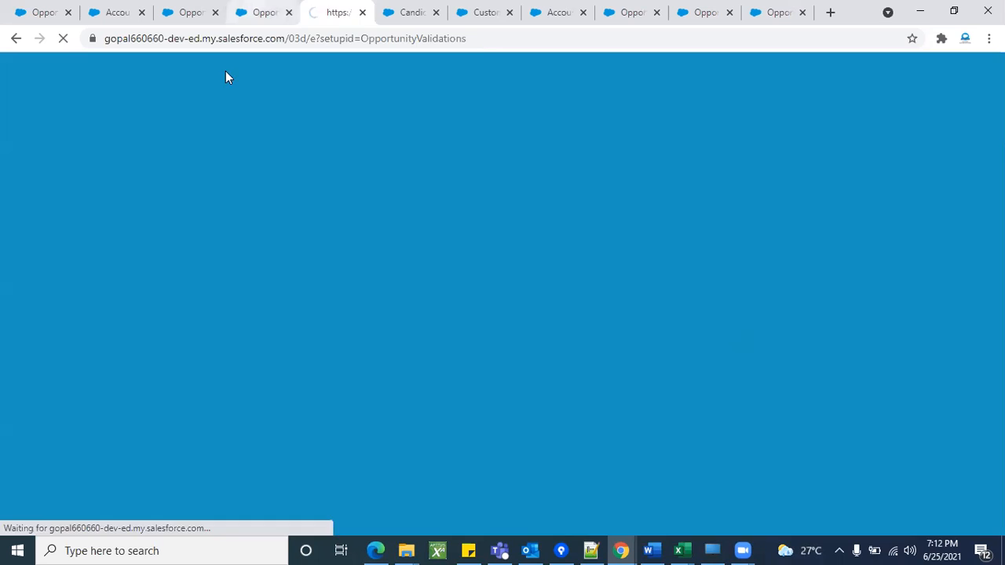
{"action": "key", "text": "ctrl+Tab"}
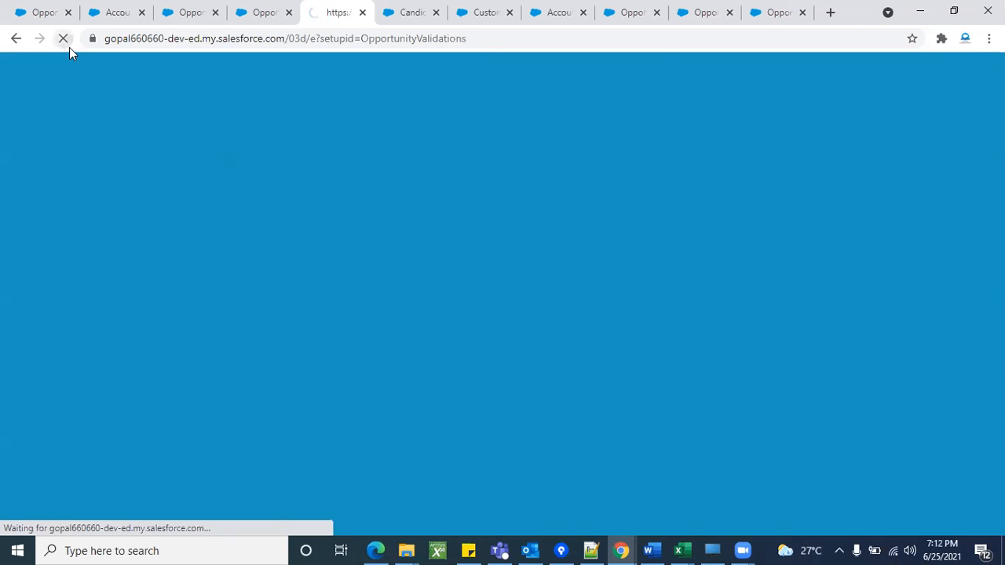
{"action": "left_click", "coordinate": [558, 149]}
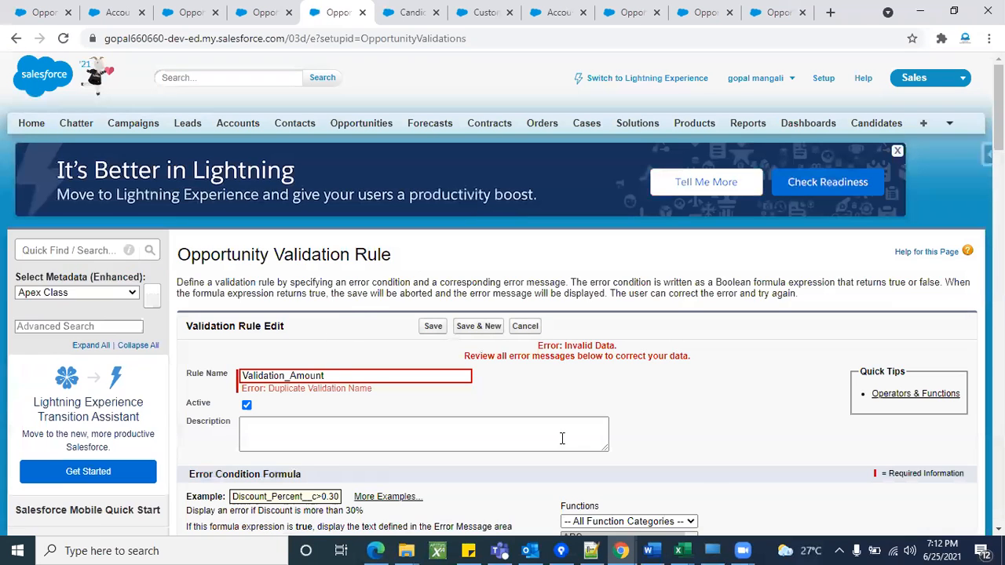
Step: Rename the validation rule to Validation1 and save it
{"action": "scroll", "coordinate": [562, 438], "scroll_direction": "down", "scroll_amount": 4}
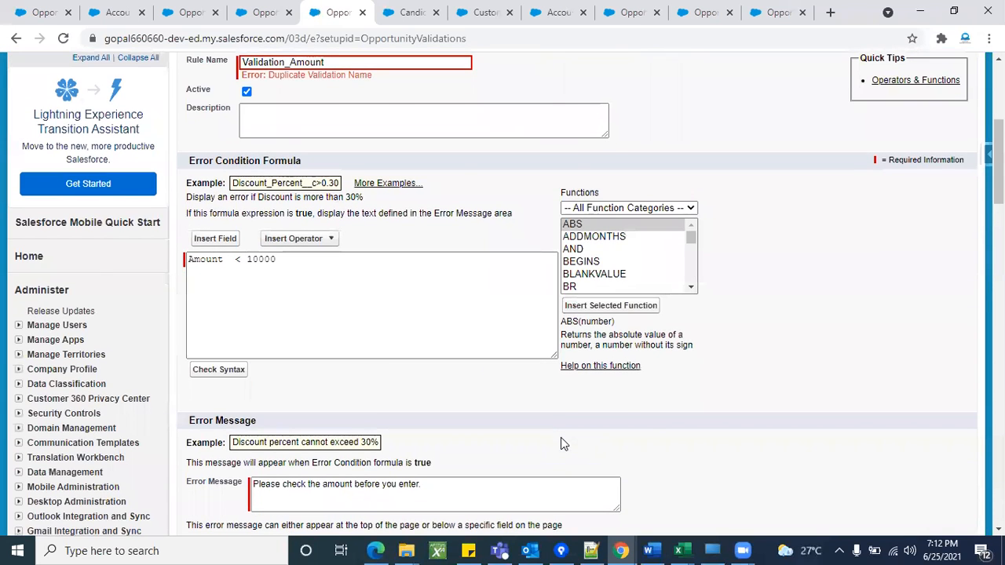
{"action": "scroll", "coordinate": [560, 438], "scroll_direction": "up", "scroll_amount": 2}
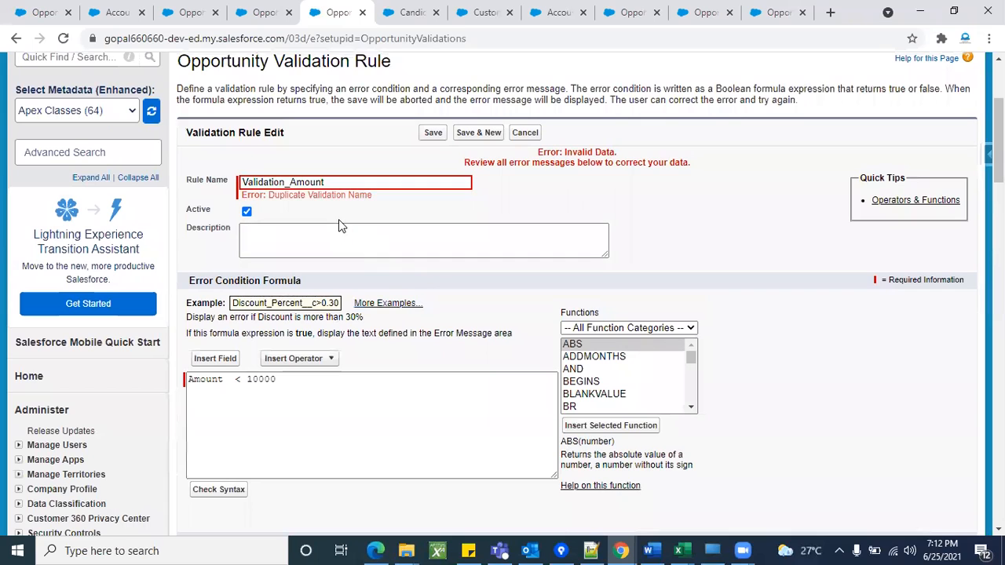
{"action": "left_click", "coordinate": [336, 182]}
{"action": "key", "text": "BackSpace"}
{"action": "key", "text": "BackSpace"}
{"action": "key", "text": "BackSpace"}
{"action": "key", "text": "BackSpace"}
{"action": "key", "text": "BackSpace"}
{"action": "key", "text": "BackSpace"}
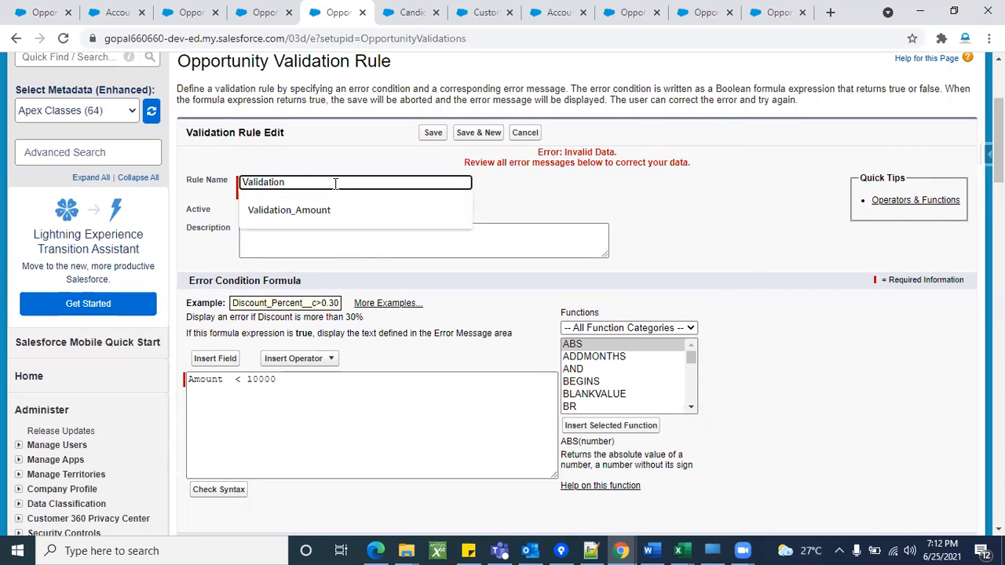
{"action": "type", "text": "1"}
{"action": "left_click", "coordinate": [432, 134]}
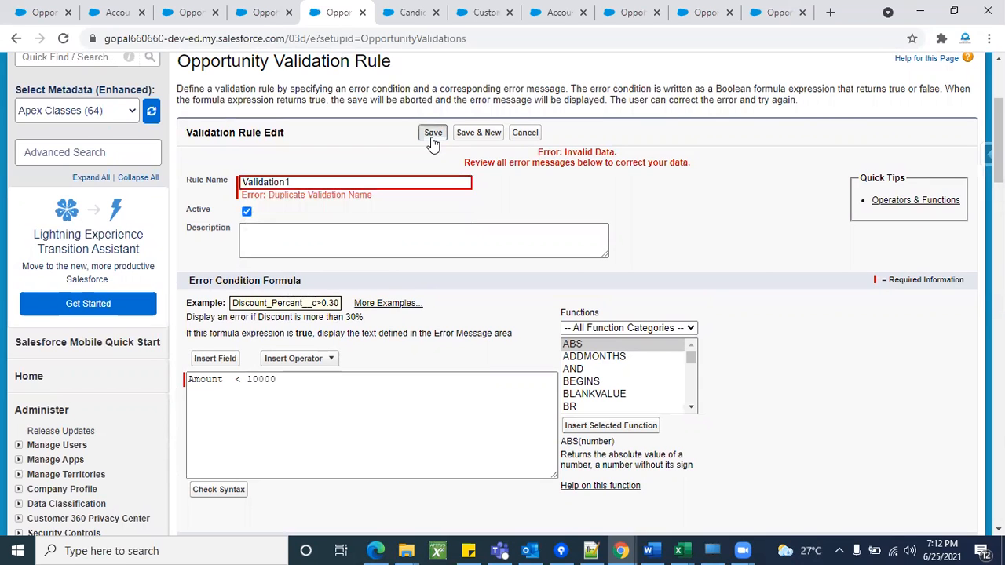
Step: Review the saved rule's detail page, examining its error condition formula, error message and the object it applies to
{"action": "scroll", "coordinate": [739, 310], "scroll_direction": "down", "scroll_amount": 3}
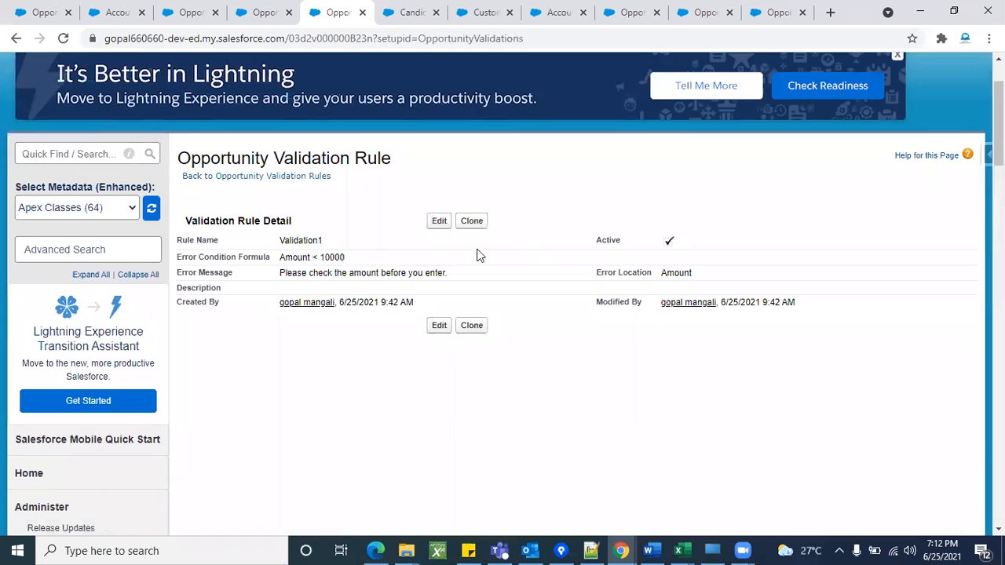
{"action": "scroll", "coordinate": [338, 379], "scroll_direction": "up", "scroll_amount": 1}
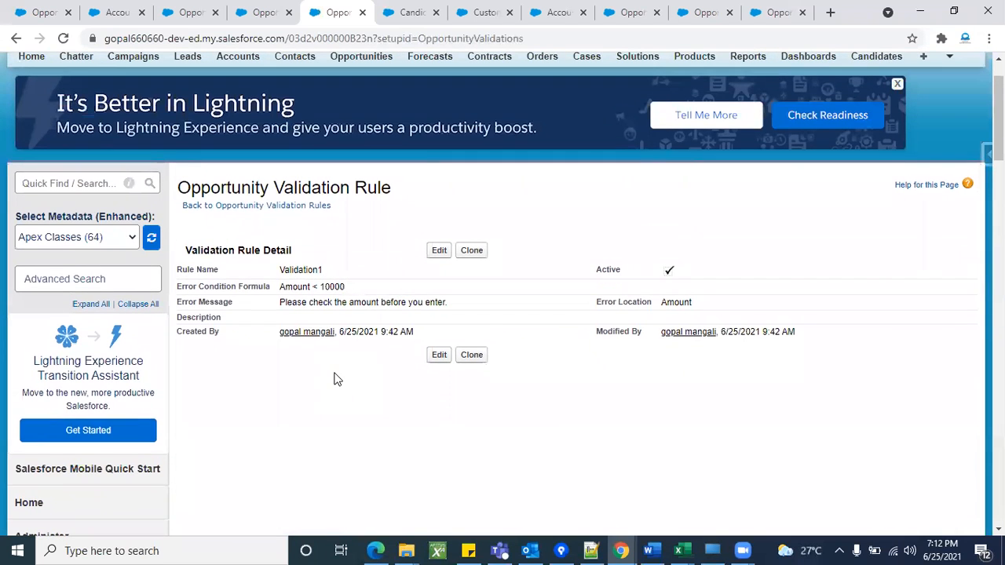
{"action": "triple_click", "coordinate": [344, 287]}
{"action": "left_click", "coordinate": [363, 289]}
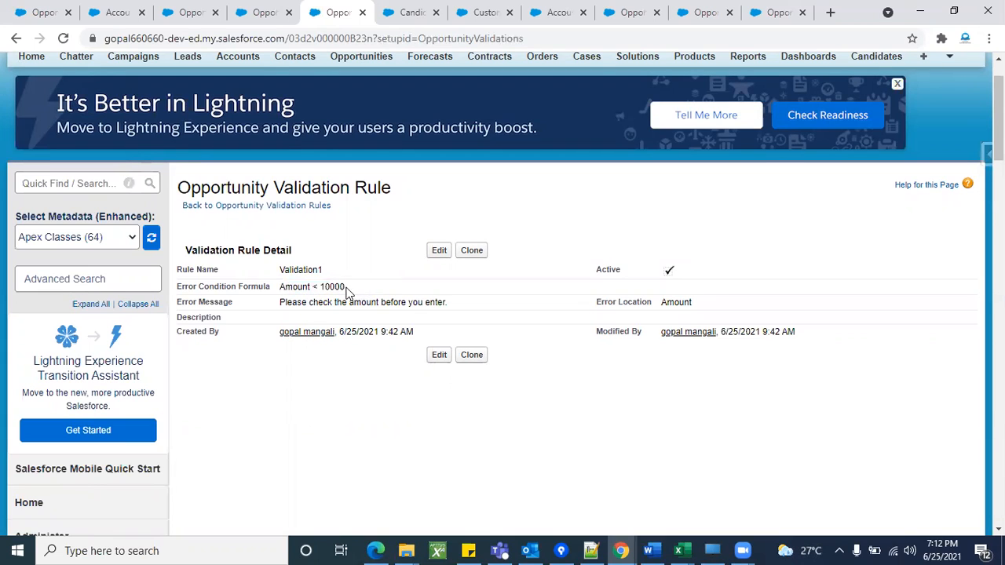
{"action": "triple_click", "coordinate": [344, 287]}
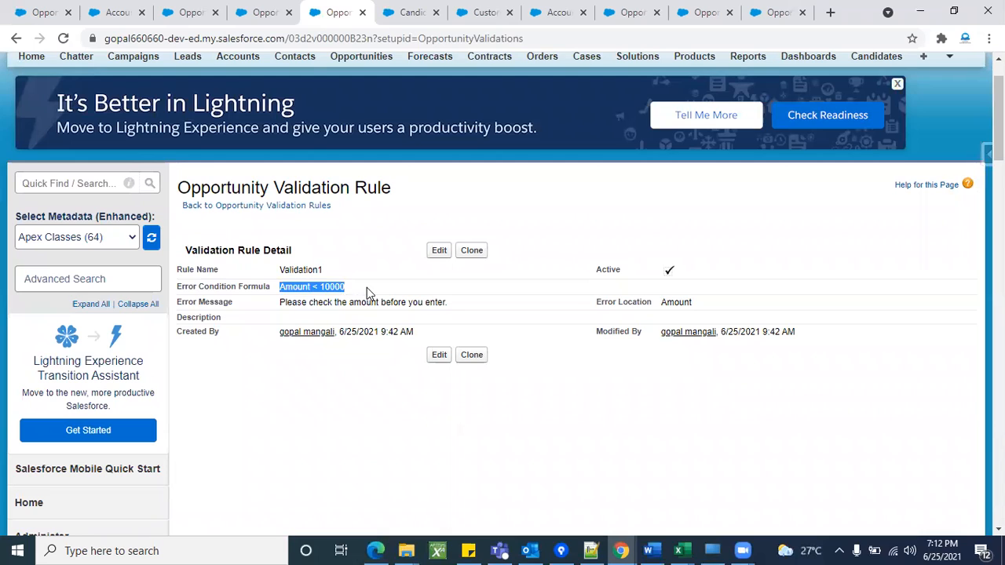
{"action": "left_click", "coordinate": [367, 287]}
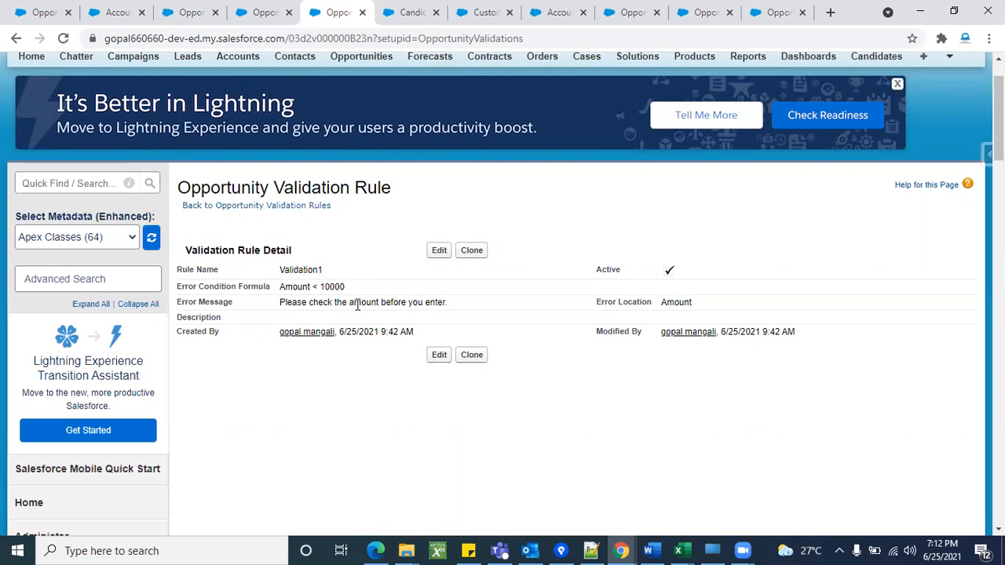
{"action": "triple_click", "coordinate": [357, 305]}
{"action": "left_click", "coordinate": [371, 287]}
{"action": "left_click", "coordinate": [265, 13]}
{"action": "left_click", "coordinate": [332, 14]}
{"action": "double_click", "coordinate": [232, 189]}
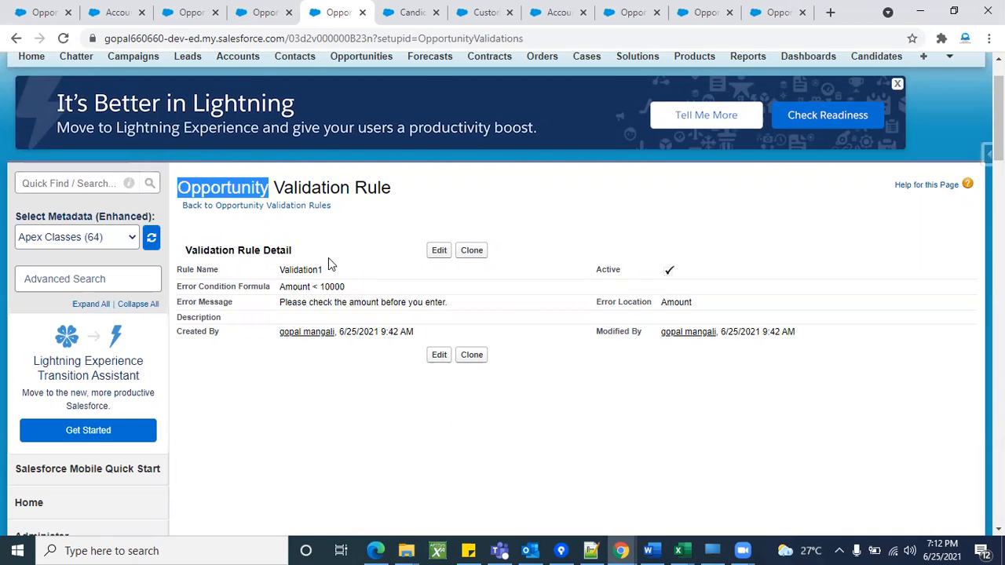
Step: Start a new blank opportunity from the Opportunities home page to test the rule
{"action": "left_click", "coordinate": [269, 24]}
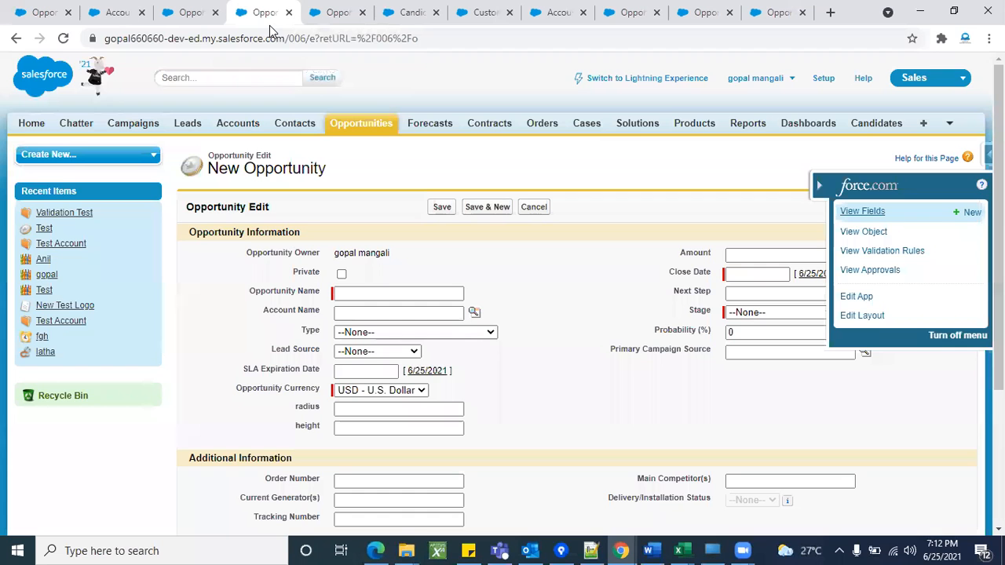
{"action": "left_click", "coordinate": [343, 130]}
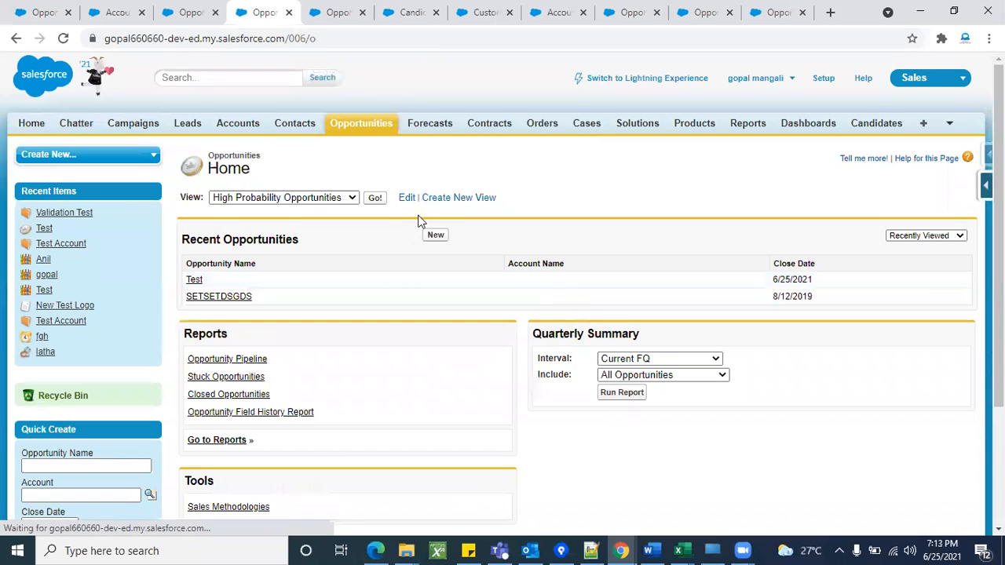
{"action": "left_click", "coordinate": [434, 236]}
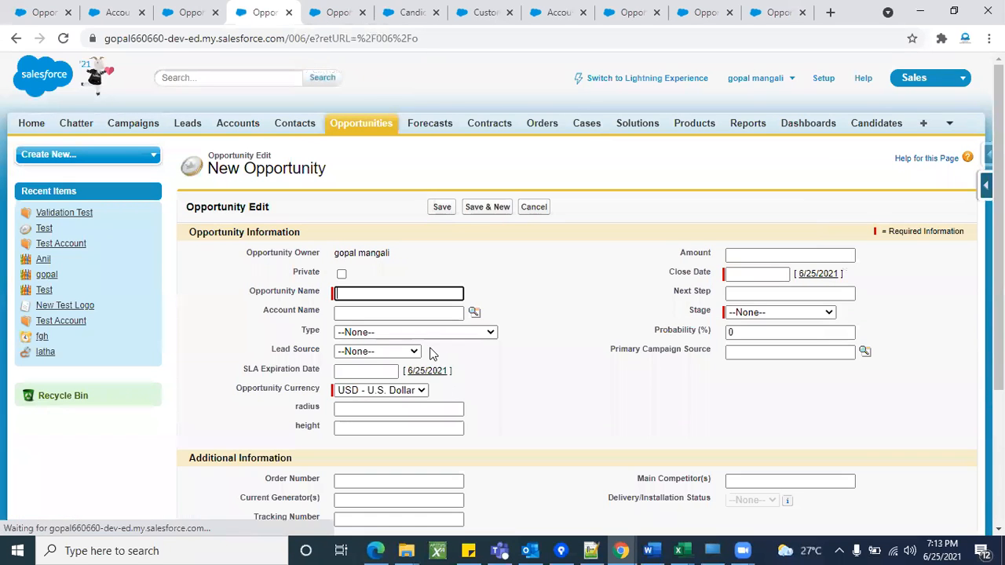
{"action": "left_click", "coordinate": [383, 130]}
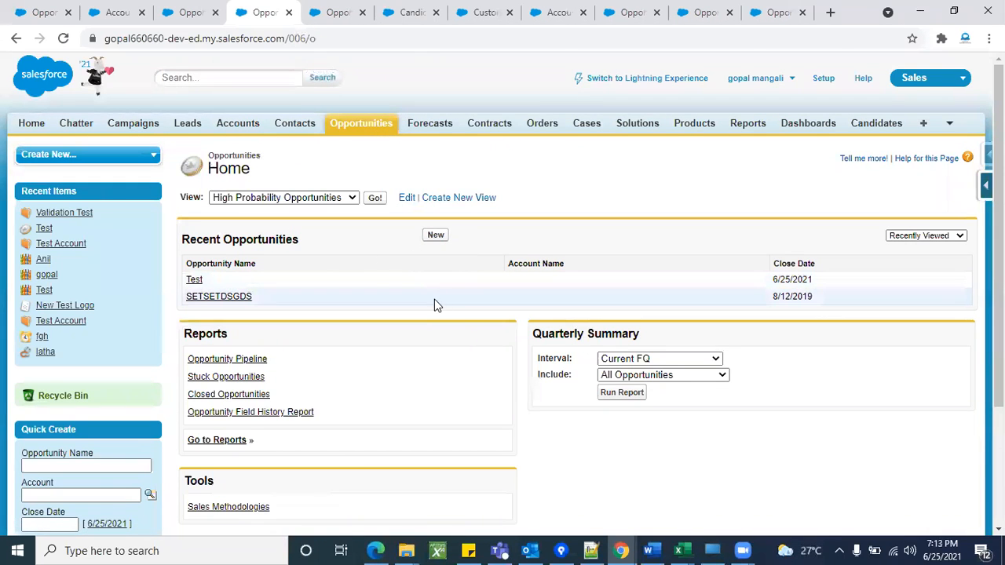
{"action": "left_click", "coordinate": [436, 235]}
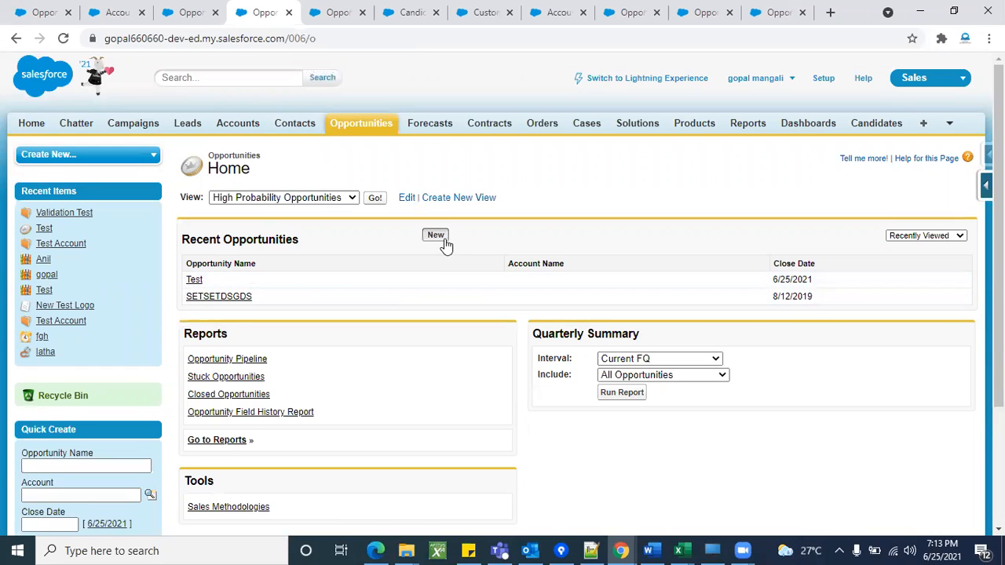
{"action": "scroll", "coordinate": [611, 296], "scroll_direction": "down", "scroll_amount": 2}
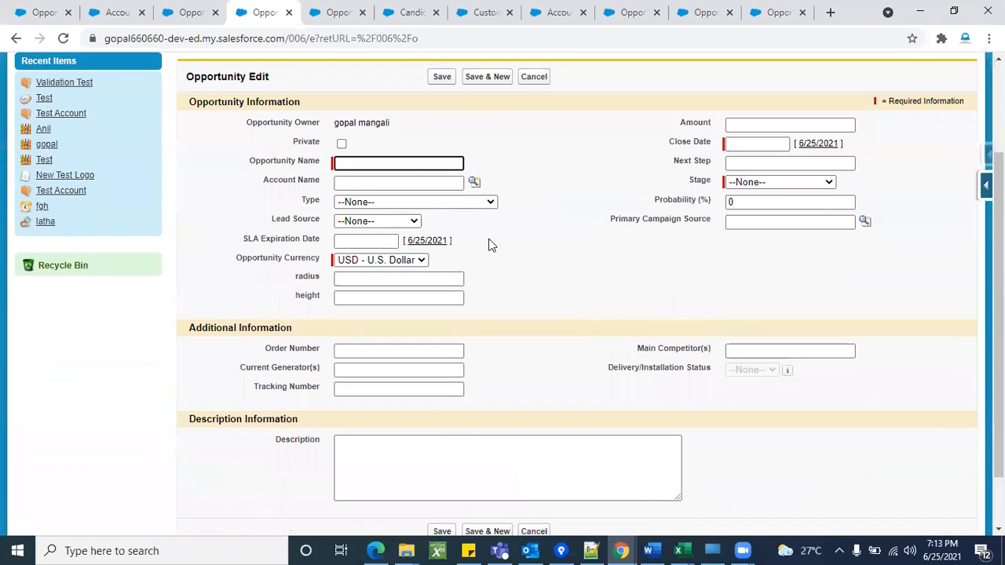
Step: Enter "Test Validation" as the new opportunity's name
{"action": "left_click", "coordinate": [392, 164]}
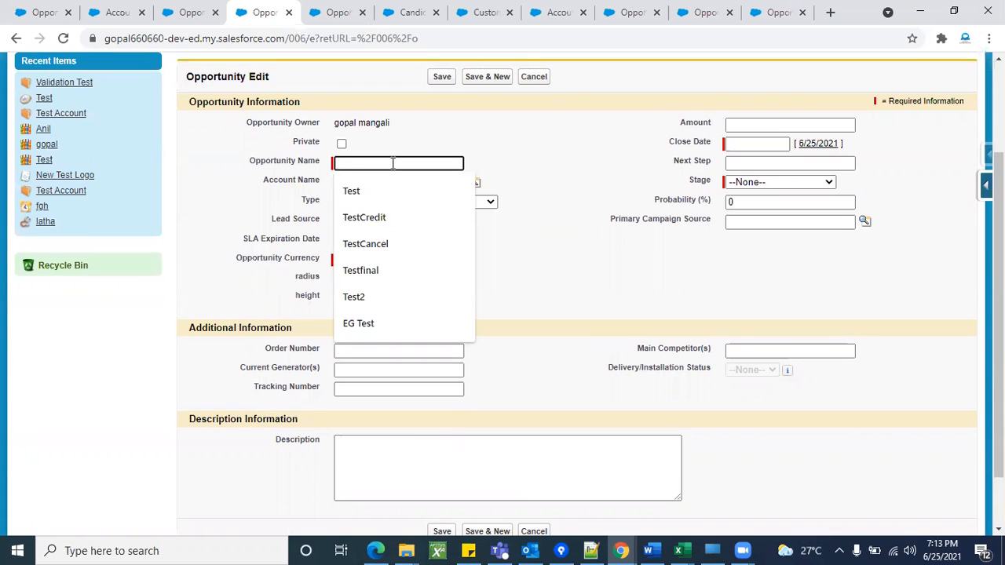
{"action": "type", "text": "ValidTION"}
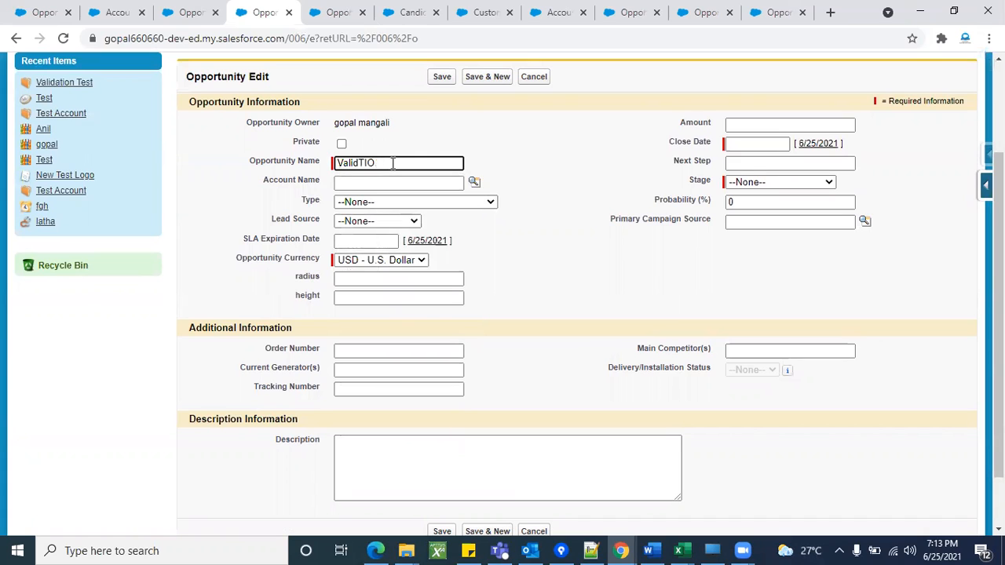
{"action": "key", "text": "BackSpace"}
{"action": "key", "text": "BackSpace"}
{"action": "key", "text": "BackSpace"}
{"action": "key", "text": "BackSpace"}
{"action": "key", "text": "BackSpace"}
{"action": "key", "text": "BackSpace"}
{"action": "type", "text": "Test Validation"}
{"action": "left_click", "coordinate": [509, 162]}
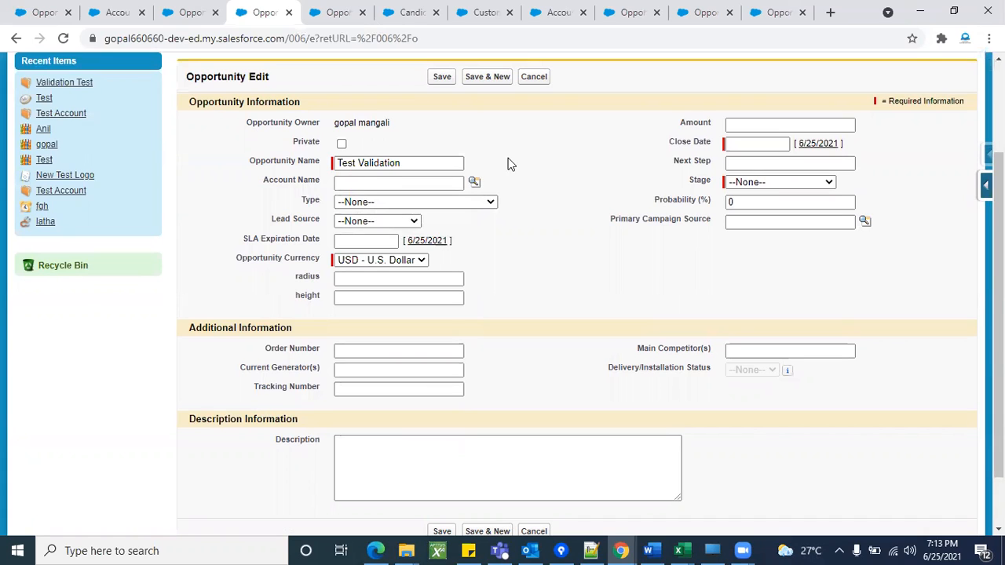
Step: Set the opportunity's close date to 6/25/2021 and its stage to Prospecting
{"action": "left_click", "coordinate": [824, 148]}
{"action": "left_click", "coordinate": [804, 182]}
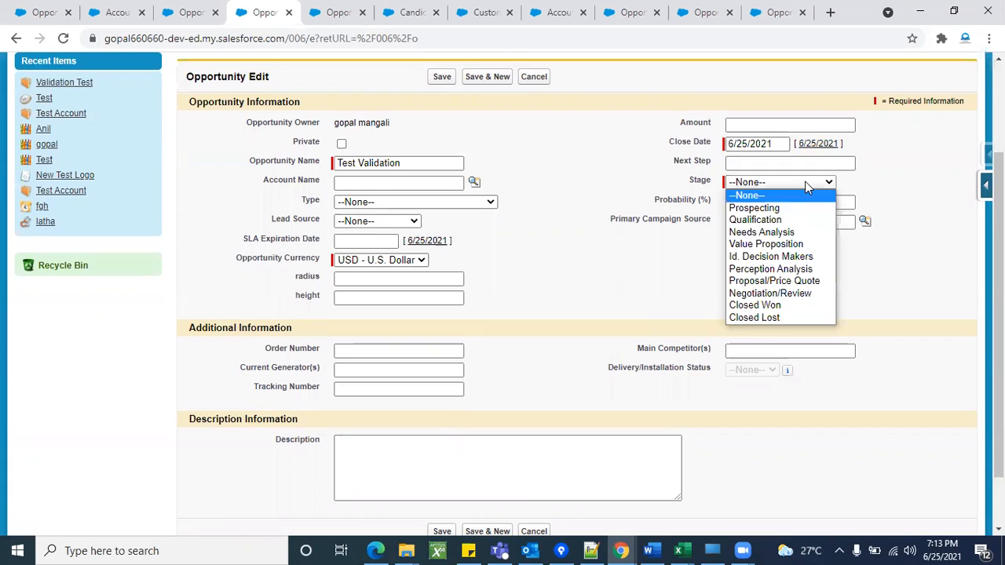
{"action": "left_click", "coordinate": [789, 209]}
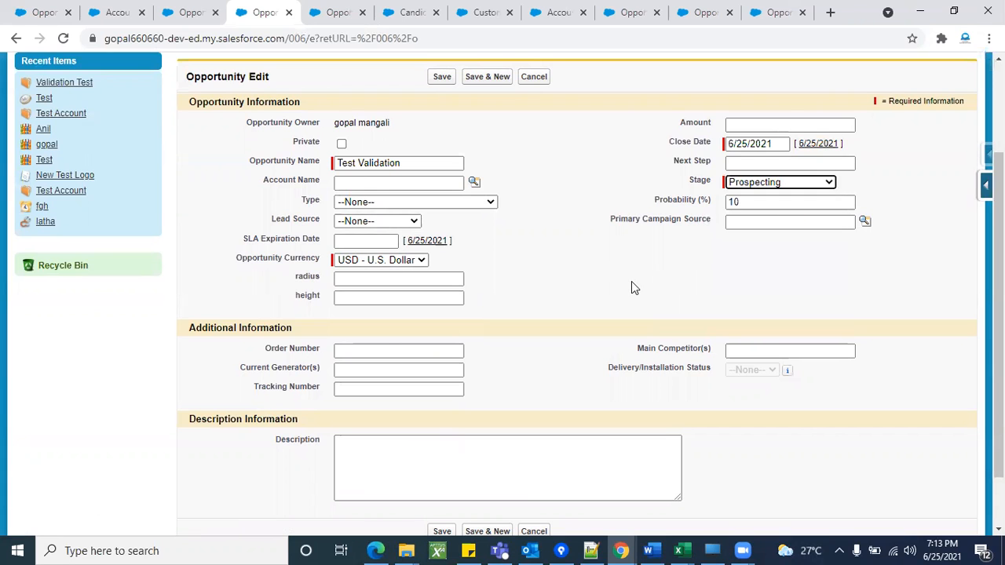
Step: Save the new Test Validation opportunity with its Amount left blank
{"action": "scroll", "coordinate": [583, 327], "scroll_direction": "down", "scroll_amount": 2}
{"action": "scroll", "coordinate": [583, 326], "scroll_direction": "up", "scroll_amount": 3}
{"action": "scroll", "coordinate": [582, 326], "scroll_direction": "down", "scroll_amount": 3}
{"action": "scroll", "coordinate": [527, 270], "scroll_direction": "up", "scroll_amount": 3}
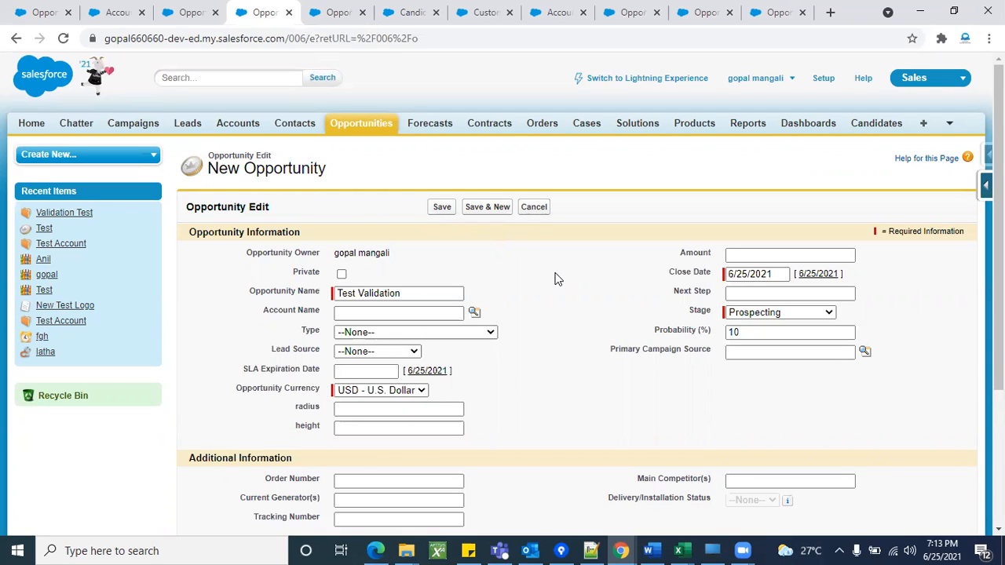
{"action": "left_click", "coordinate": [444, 210]}
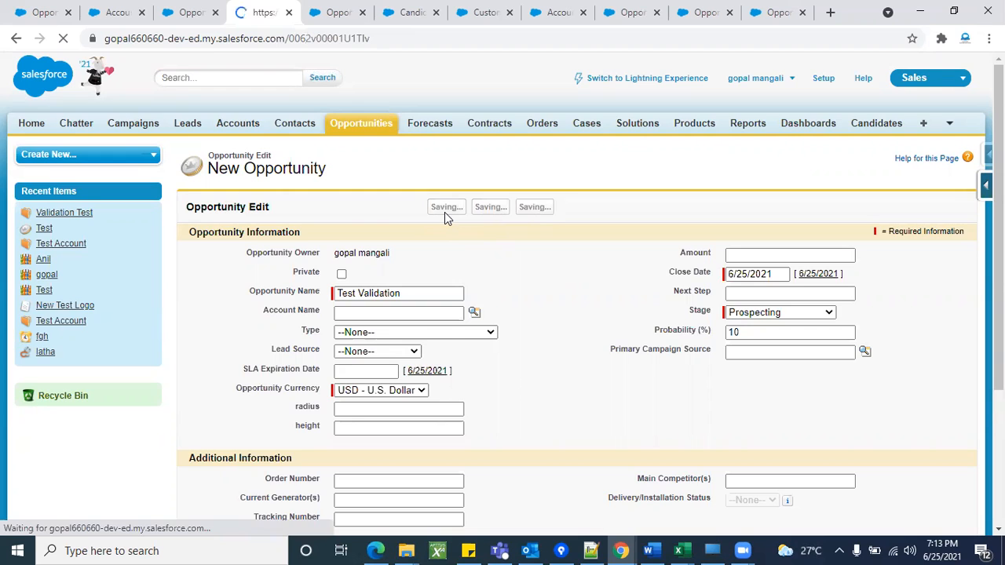
{"action": "scroll", "coordinate": [696, 347], "scroll_direction": "down", "scroll_amount": 3}
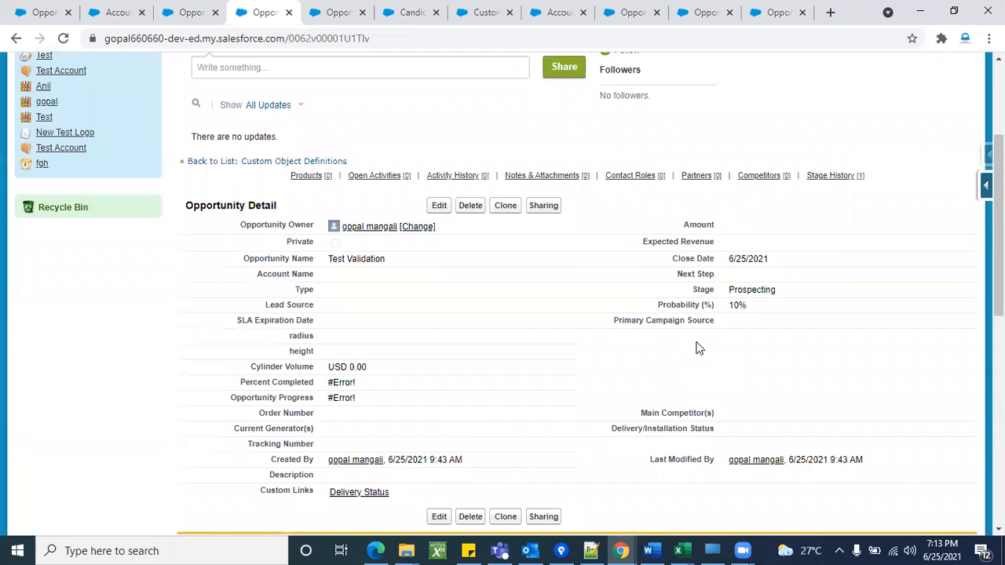
Step: Edit the Test Validation opportunity and try to save it with an Amount of 8000
{"action": "left_click", "coordinate": [439, 205]}
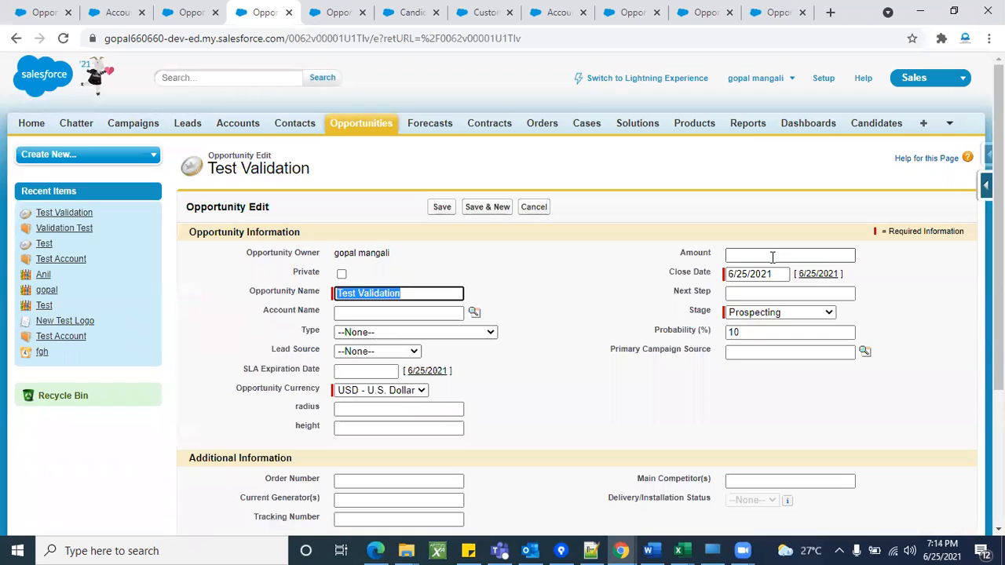
{"action": "left_click", "coordinate": [773, 256]}
{"action": "type", "text": "8000"}
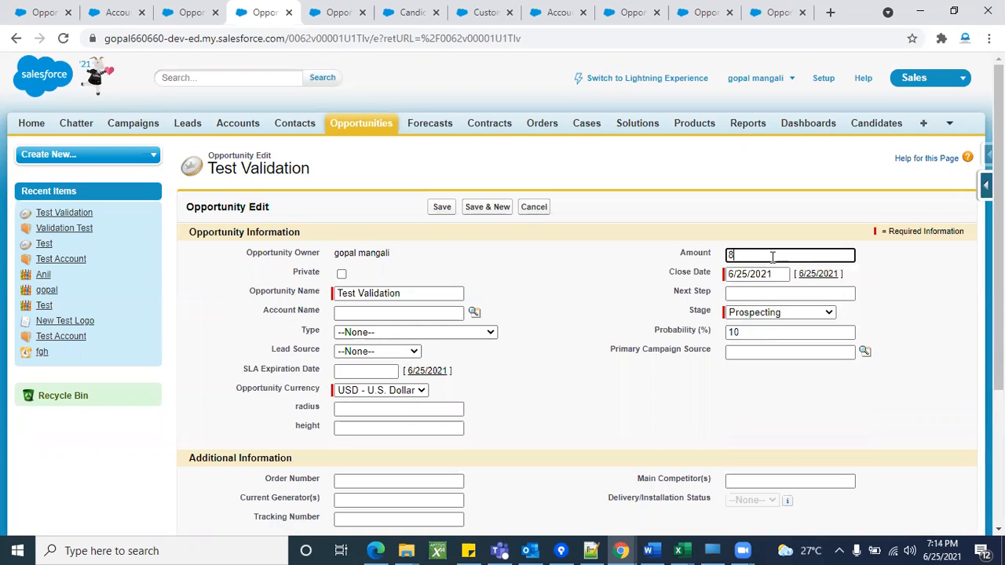
{"action": "left_click", "coordinate": [614, 274]}
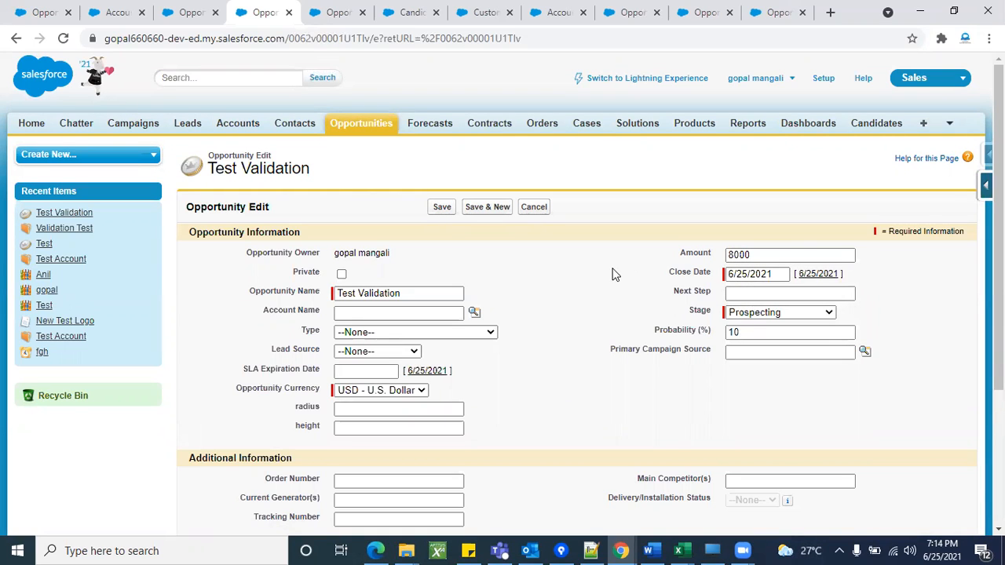
{"action": "left_click", "coordinate": [451, 214]}
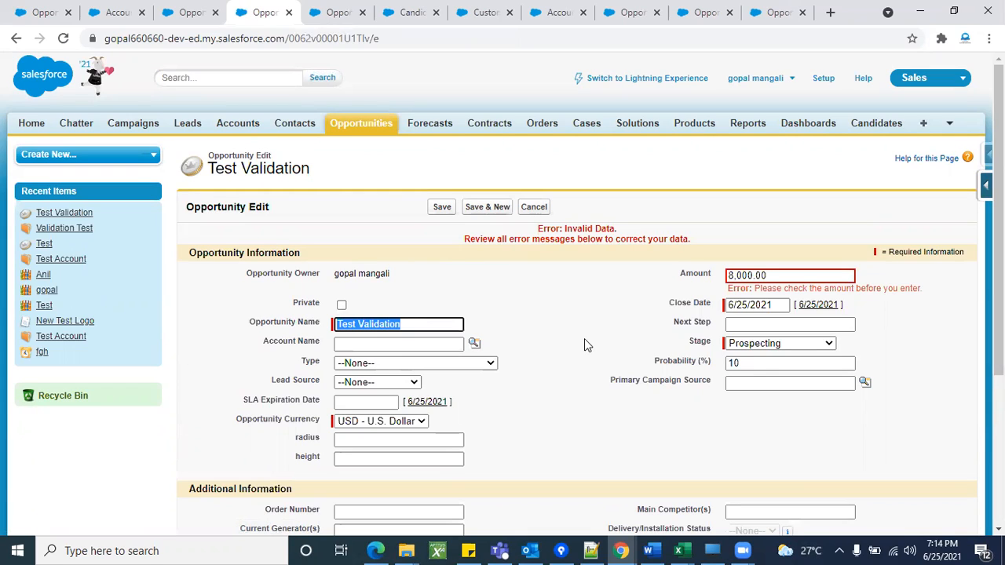
Step: Check the error condition formula on the Validation1 rule's detail page
{"action": "left_click", "coordinate": [323, 15]}
{"action": "triple_click", "coordinate": [337, 287]}
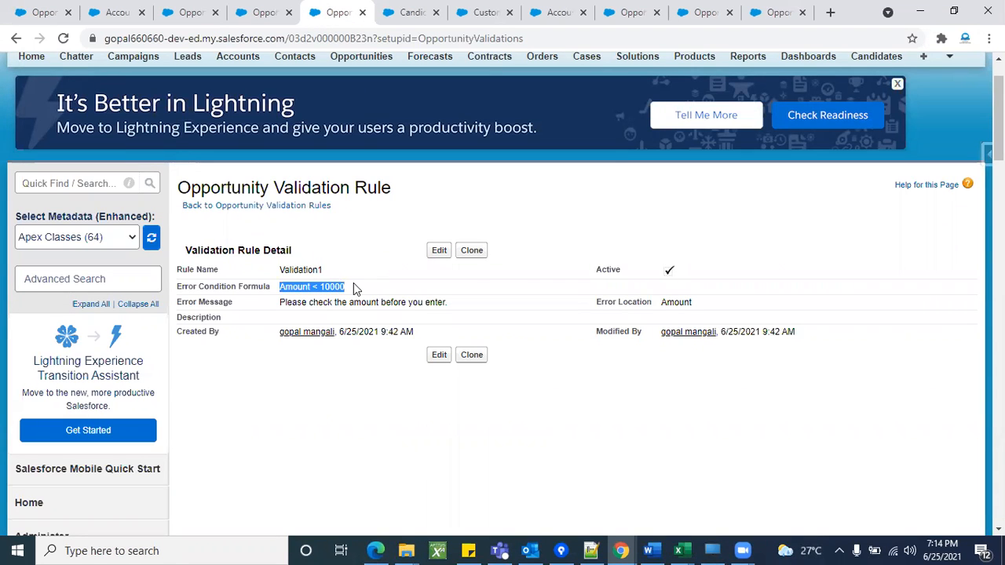
{"action": "left_click", "coordinate": [353, 284]}
{"action": "triple_click", "coordinate": [322, 286]}
{"action": "left_click", "coordinate": [360, 281]}
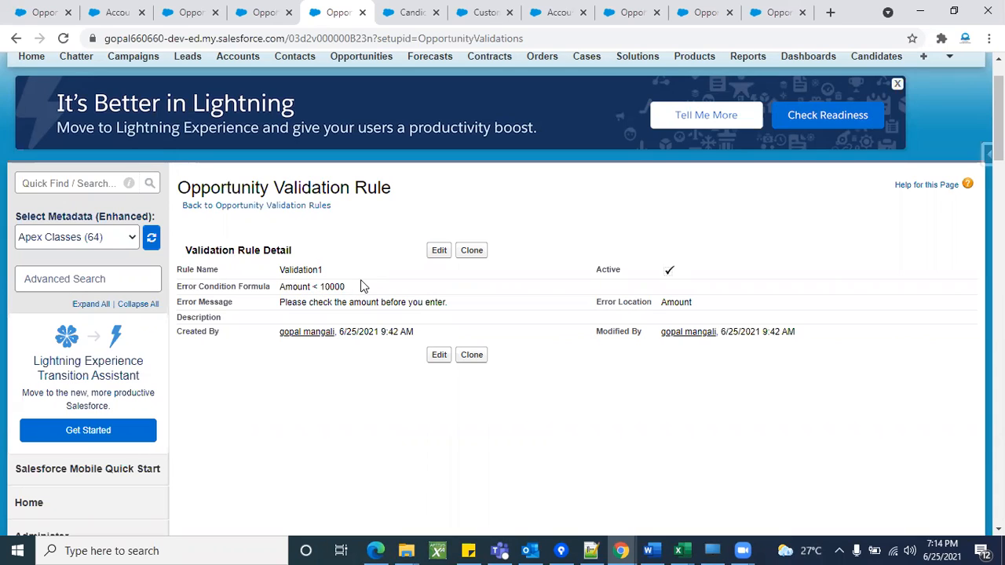
{"action": "triple_click", "coordinate": [337, 287]}
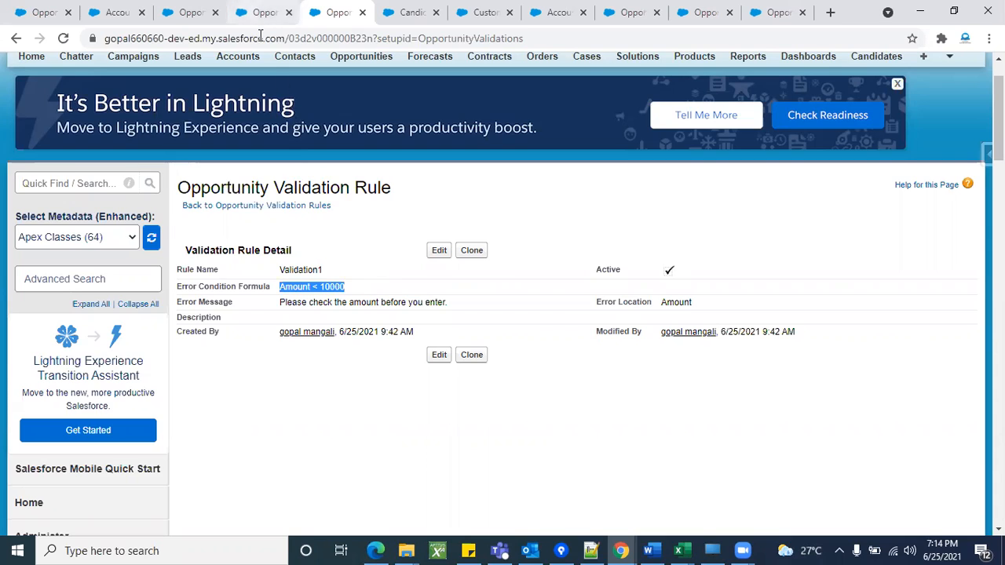
Step: Return to the opportunity being edited, set its Amount to 10000 and save the record
{"action": "left_click", "coordinate": [263, 12]}
{"action": "triple_click", "coordinate": [775, 274]}
{"action": "key", "text": "BackSpace"}
{"action": "type", "text": "1000"}
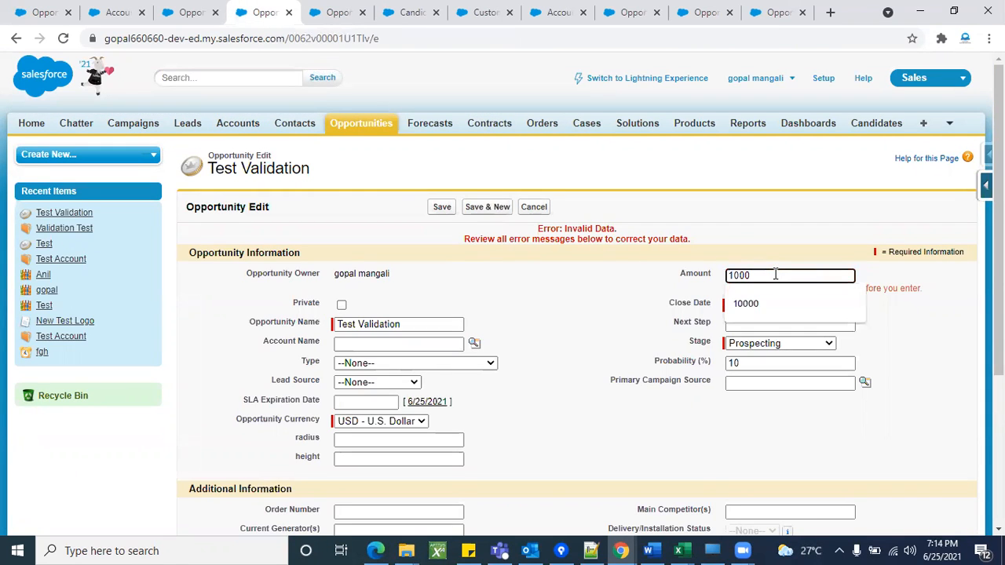
{"action": "left_click", "coordinate": [750, 305]}
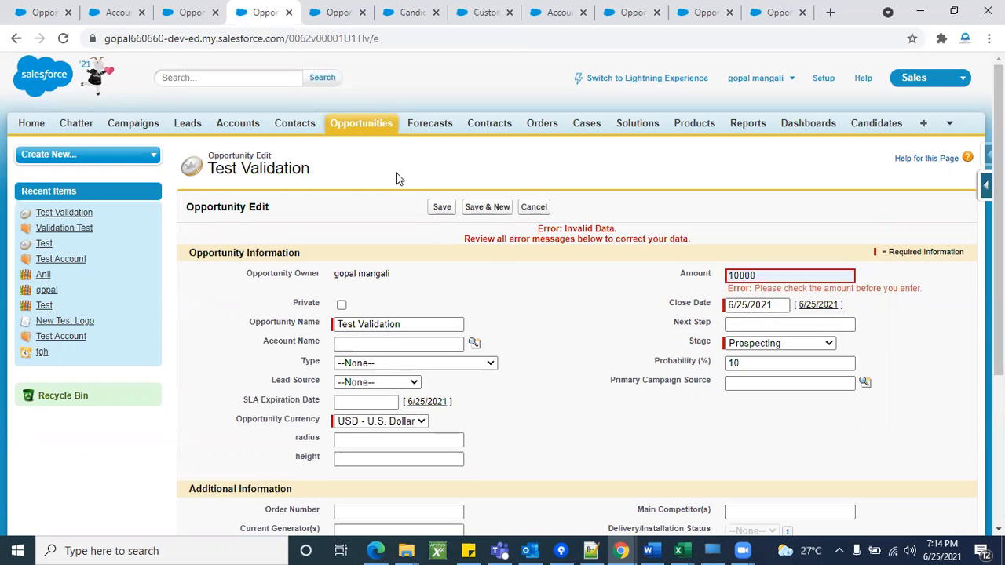
{"action": "left_click", "coordinate": [442, 208]}
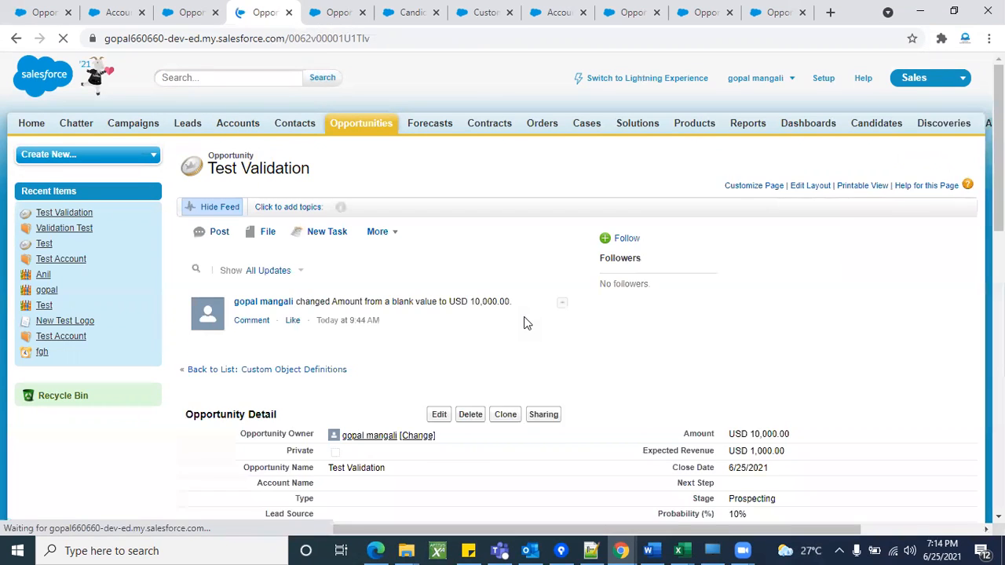
{"action": "scroll", "coordinate": [636, 356], "scroll_direction": "down", "scroll_amount": 3}
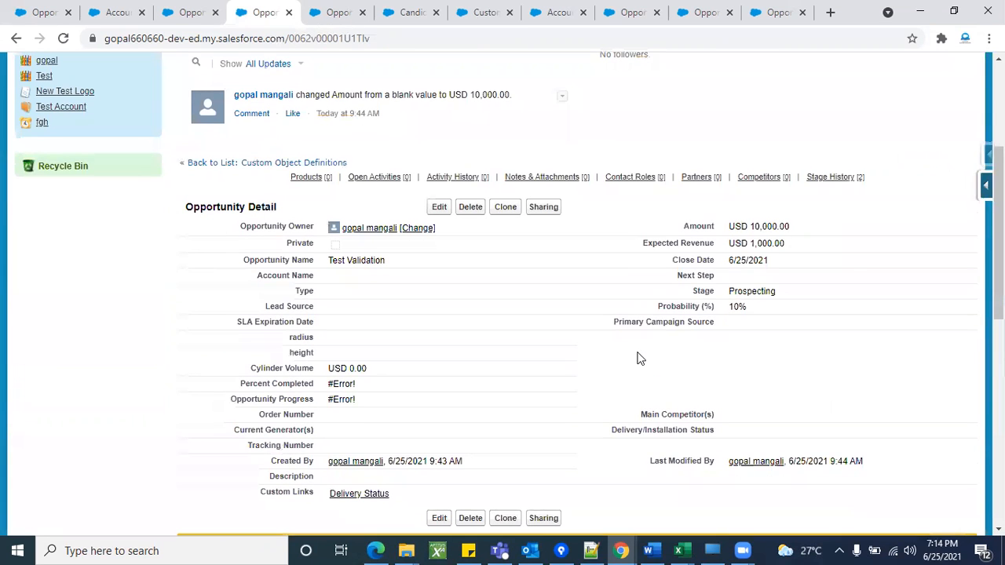
Step: Change the opportunity's Amount inline to 100000 and save the record
{"action": "double_click", "coordinate": [818, 231]}
{"action": "left_click", "coordinate": [819, 231]}
{"action": "key", "text": "BackSpace"}
{"action": "key", "text": "BackSpace"}
{"action": "key", "text": "BackSpace"}
{"action": "key", "text": "BackSpace"}
{"action": "key", "text": "BackSpace"}
{"action": "key", "text": "BackSpace"}
{"action": "key", "text": "BackSpace"}
{"action": "key", "text": "BackSpace"}
{"action": "key", "text": "BackSpace"}
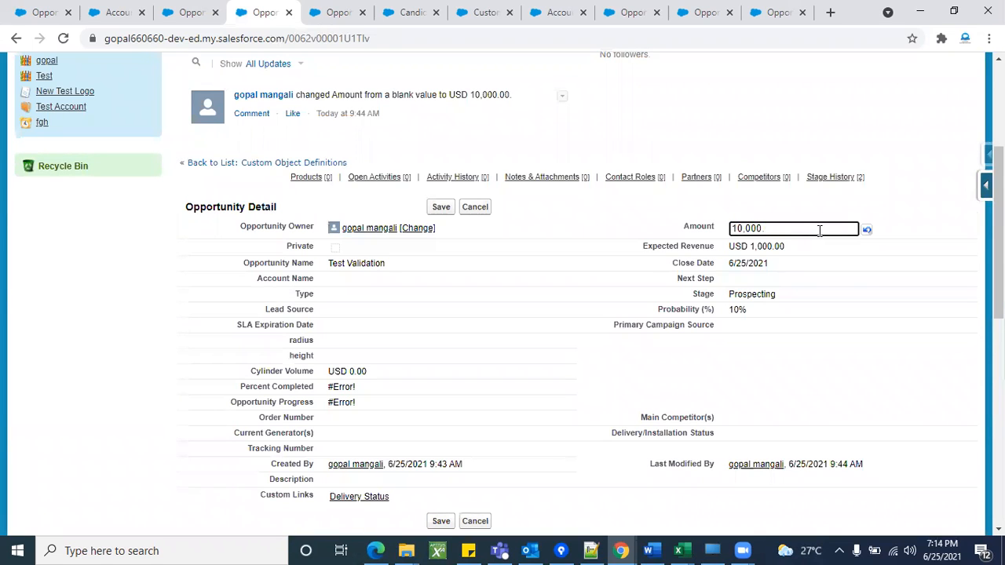
{"action": "type", "text": "100000"}
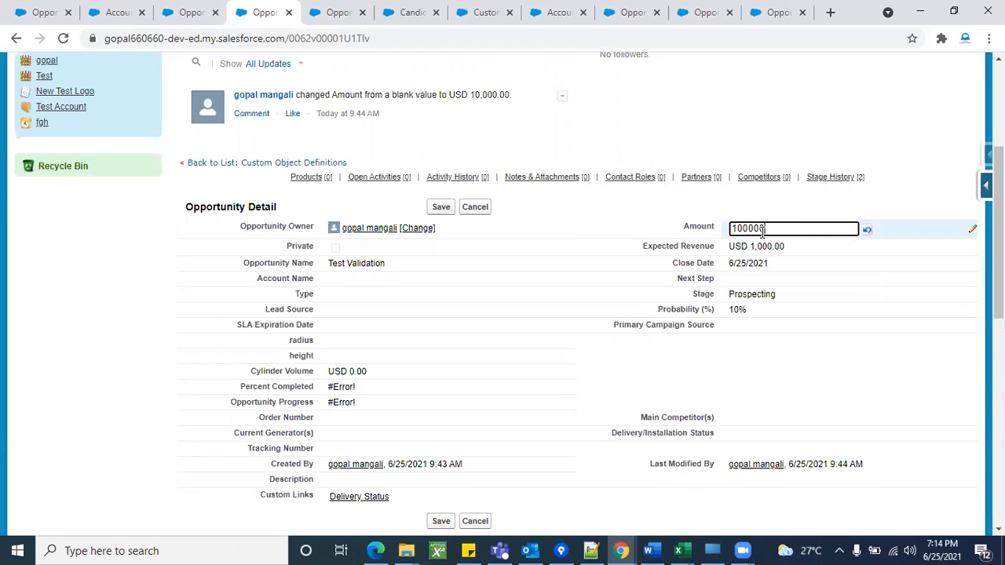
{"action": "left_click", "coordinate": [440, 209]}
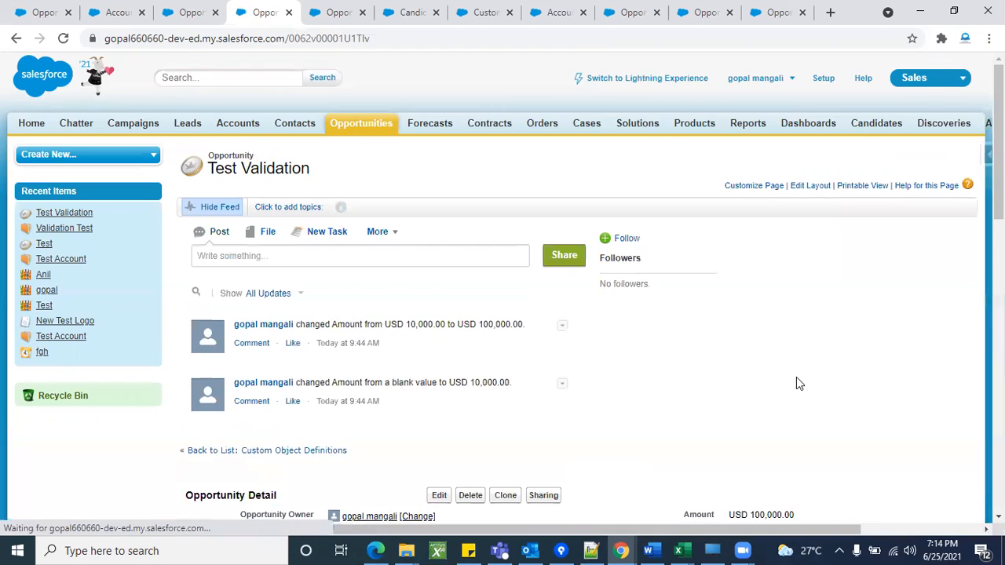
Step: Change the opportunity's Amount inline to 99999 and save the record
{"action": "double_click", "coordinate": [803, 281]}
{"action": "key", "text": "BackSpace"}
{"action": "type", "text": "99999"}
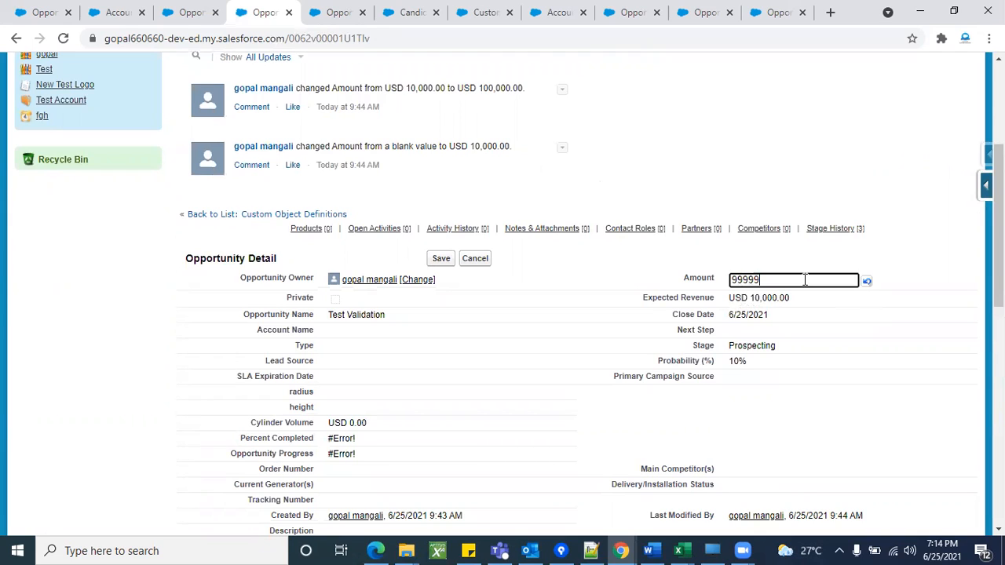
{"action": "left_click", "coordinate": [441, 260]}
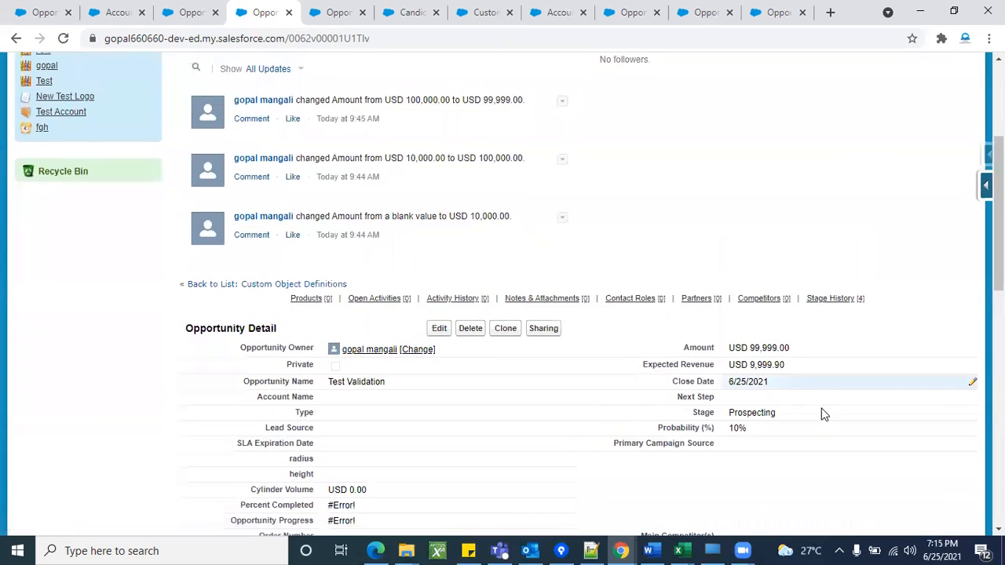
Step: Try to save the opportunity with an Amount of 9999 and review the error shown
{"action": "double_click", "coordinate": [803, 352]}
{"action": "key", "text": "BackSpace"}
{"action": "type", "text": "999"}
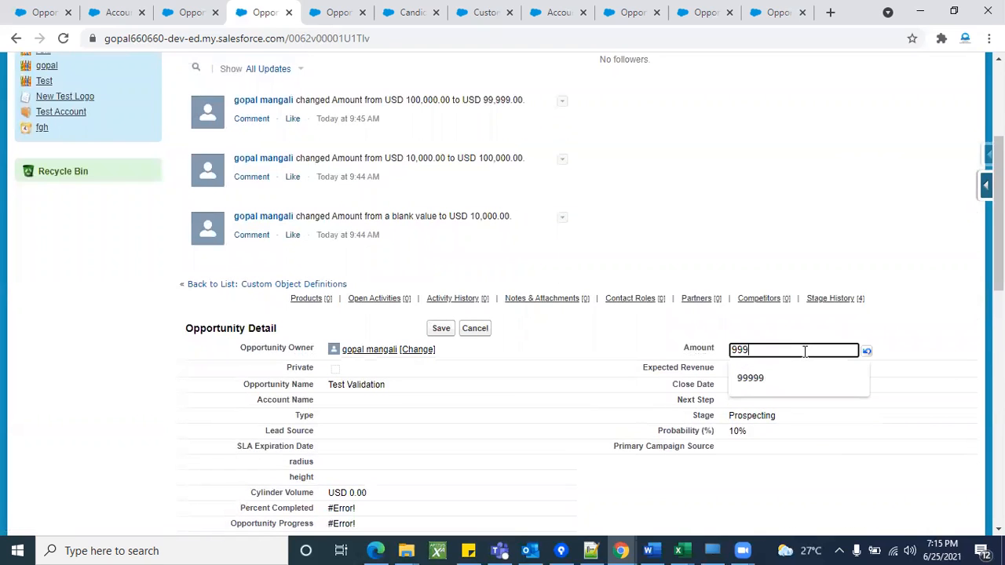
{"action": "type", "text": "9"}
{"action": "left_click", "coordinate": [443, 330]}
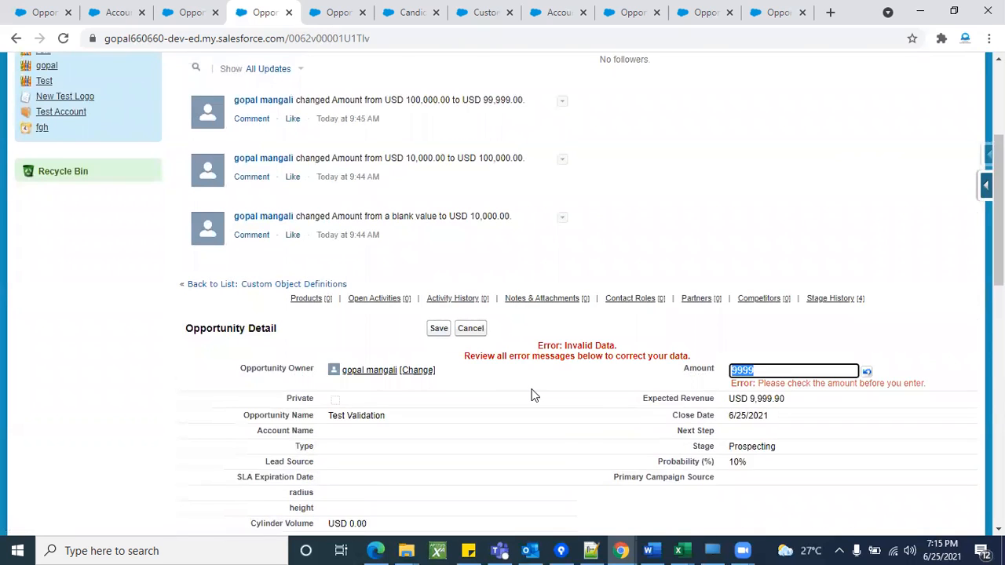
{"action": "scroll", "coordinate": [532, 393], "scroll_direction": "down", "scroll_amount": 1}
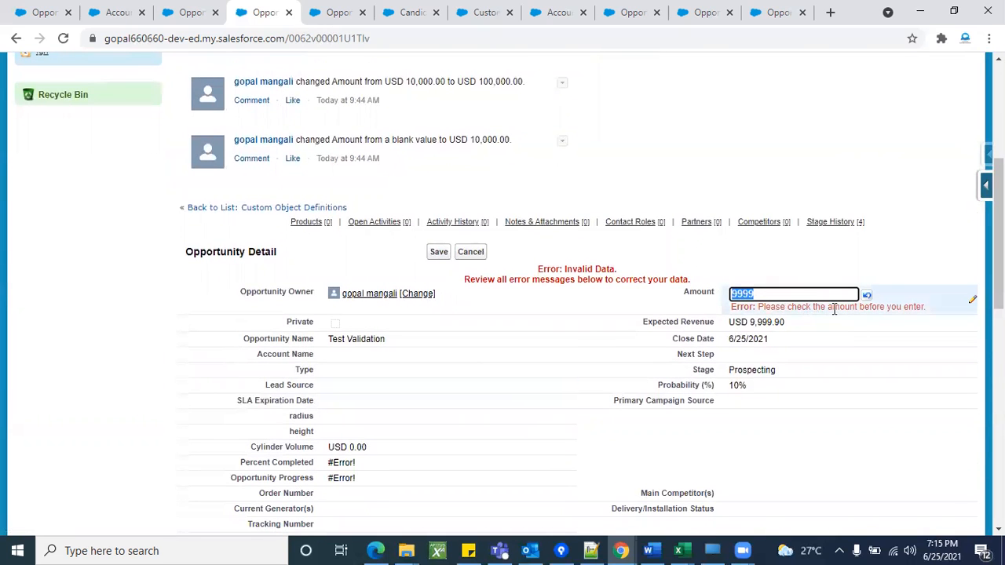
{"action": "left_click", "coordinate": [934, 249]}
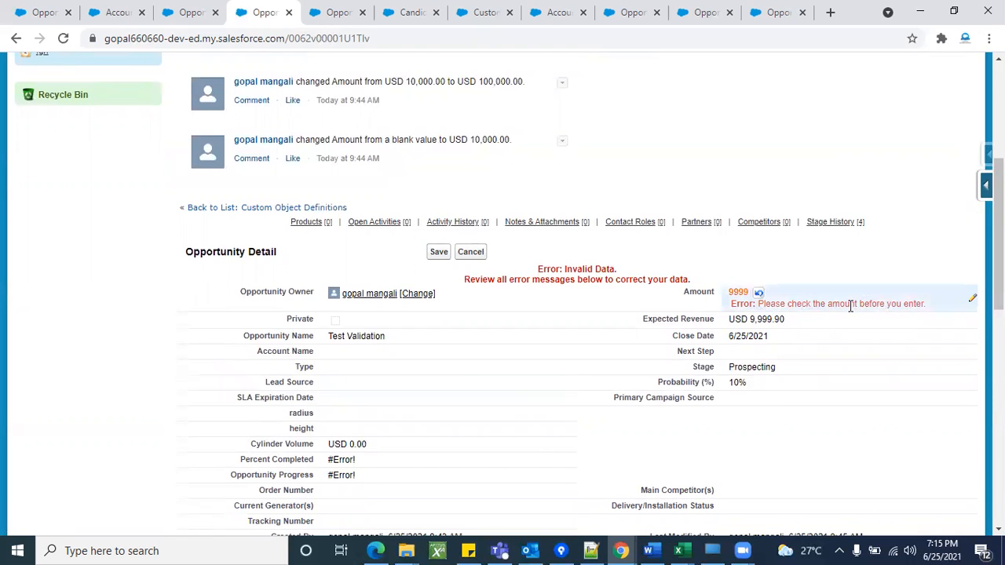
{"action": "scroll", "coordinate": [444, 181], "scroll_direction": "up", "scroll_amount": 4}
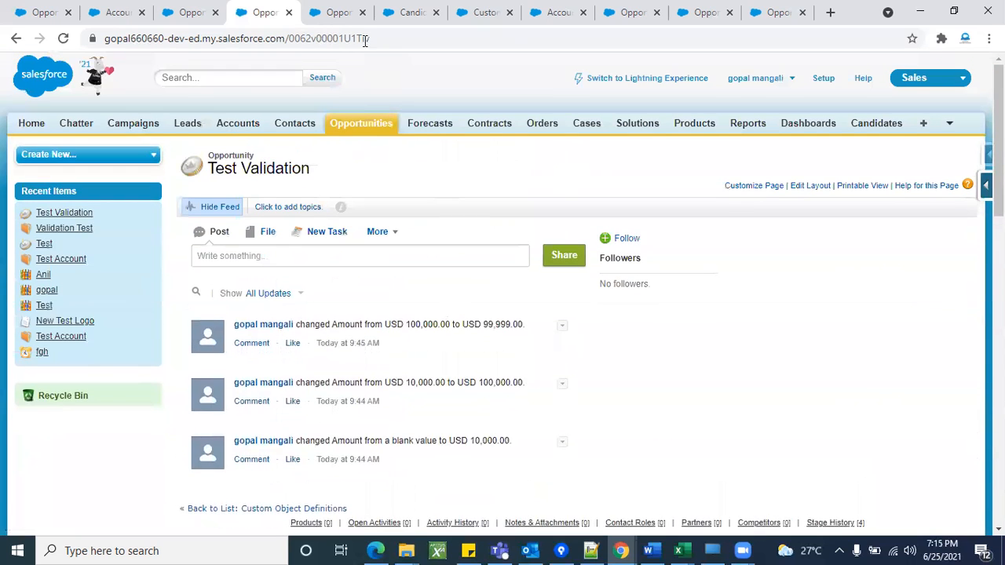
Step: Edit the Validation1 rule, set its error location to Top of Page and save it
{"action": "left_click", "coordinate": [350, 22]}
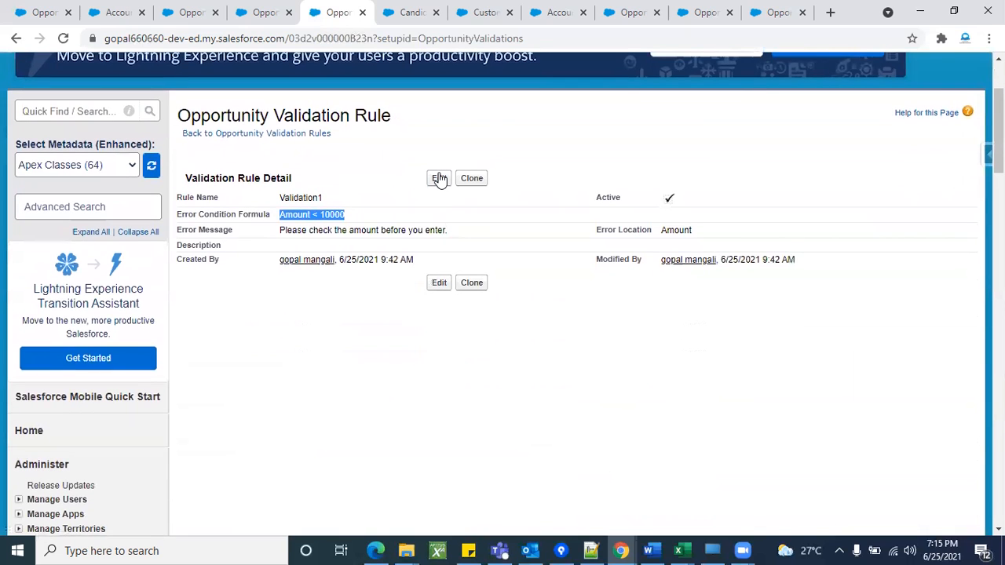
{"action": "left_click", "coordinate": [439, 178]}
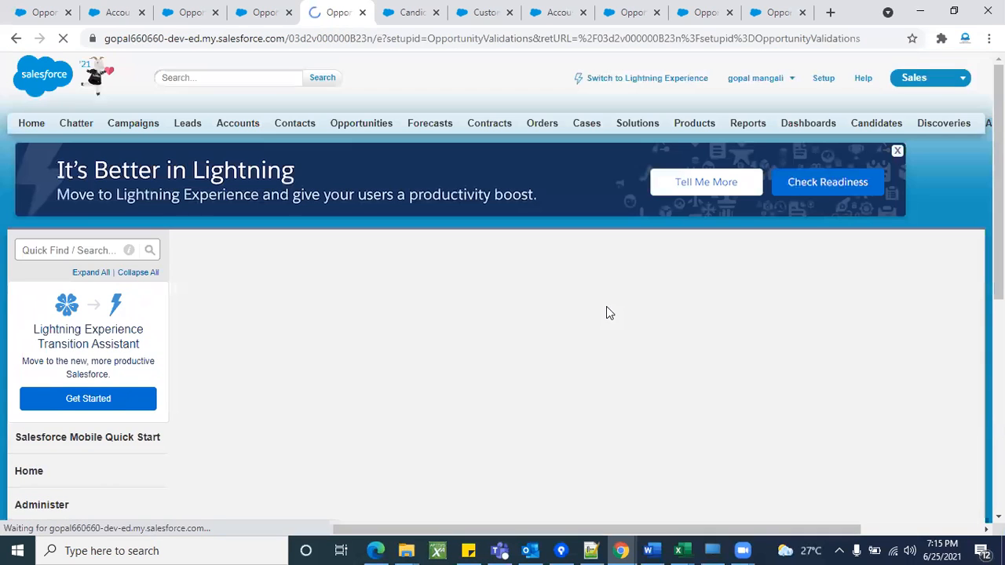
{"action": "scroll", "coordinate": [397, 333], "scroll_direction": "down", "scroll_amount": 6}
{"action": "scroll", "coordinate": [399, 333], "scroll_direction": "down", "scroll_amount": 2}
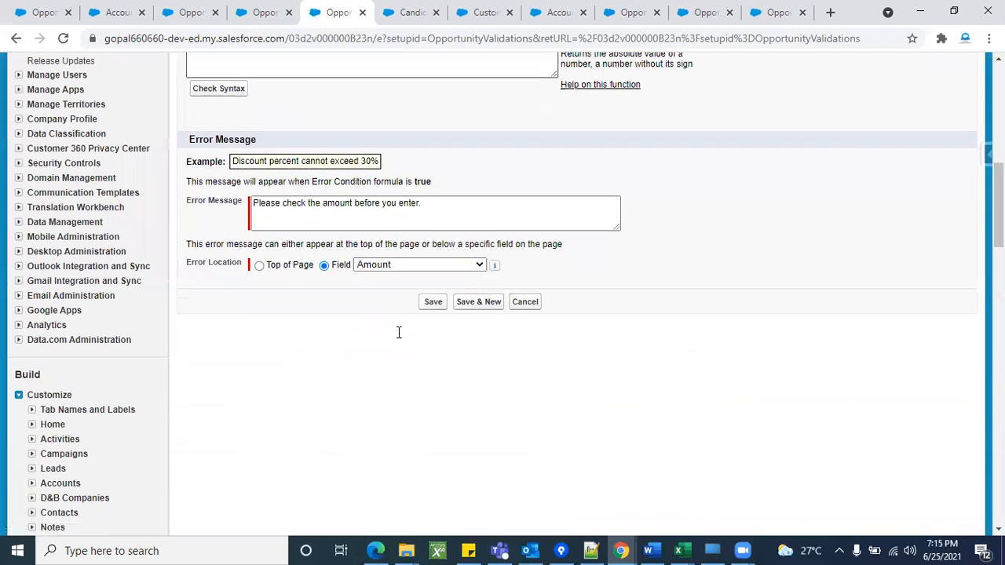
{"action": "left_click", "coordinate": [259, 266]}
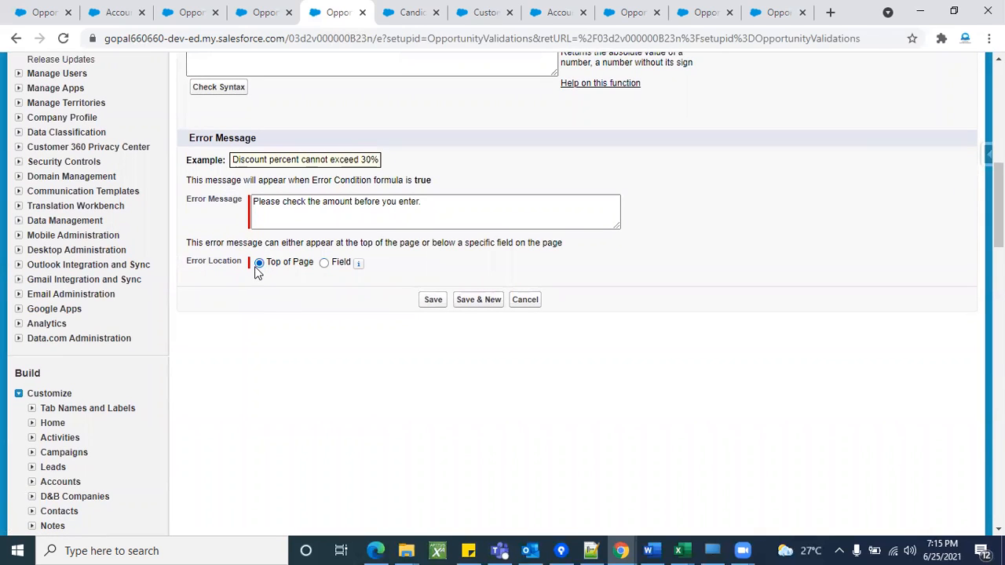
{"action": "left_click", "coordinate": [433, 301]}
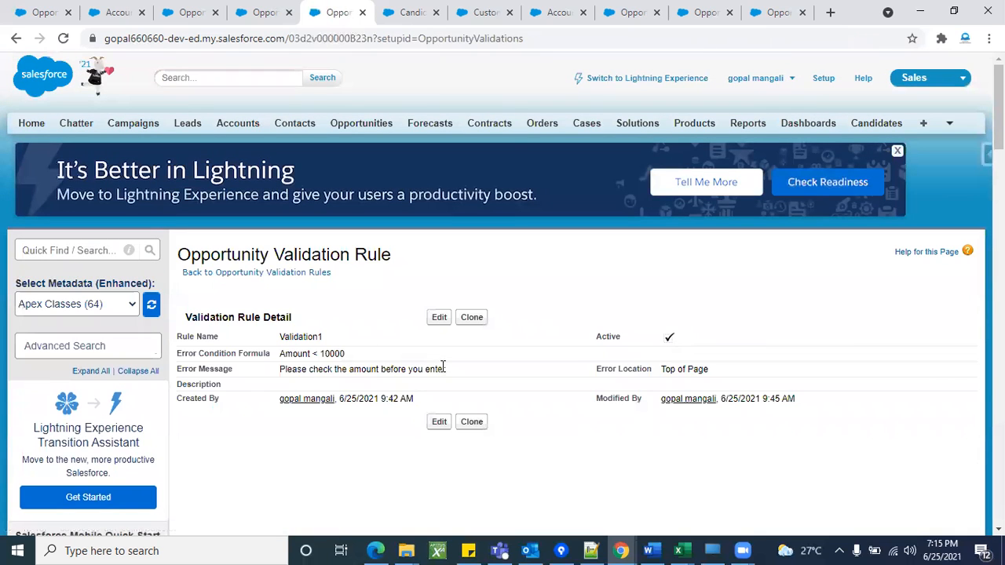
Step: Return to the Test Validation opportunity and discard its pending Amount edit
{"action": "left_click", "coordinate": [263, 13]}
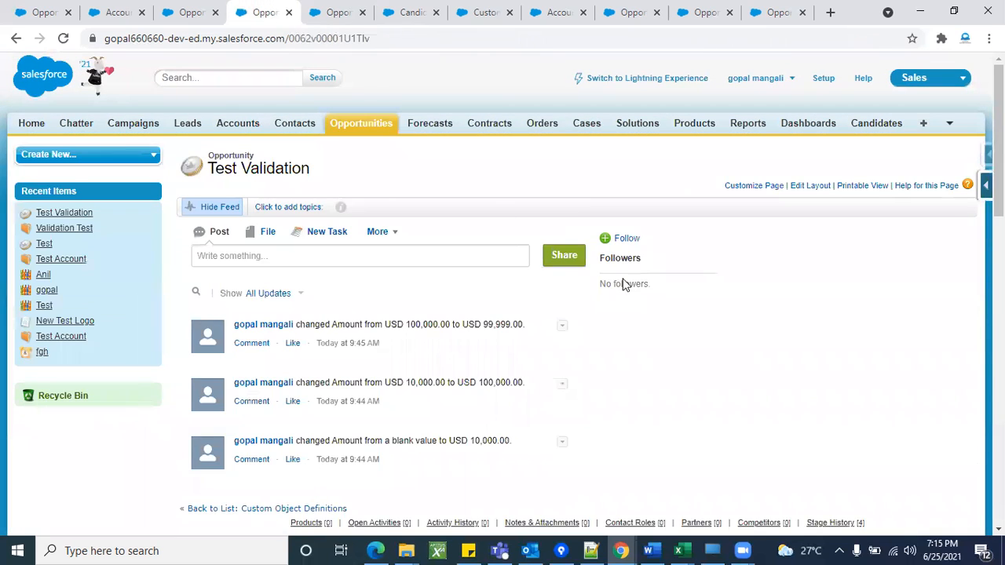
{"action": "scroll", "coordinate": [537, 307], "scroll_direction": "down", "scroll_amount": 3}
{"action": "scroll", "coordinate": [511, 373], "scroll_direction": "down", "scroll_amount": 1}
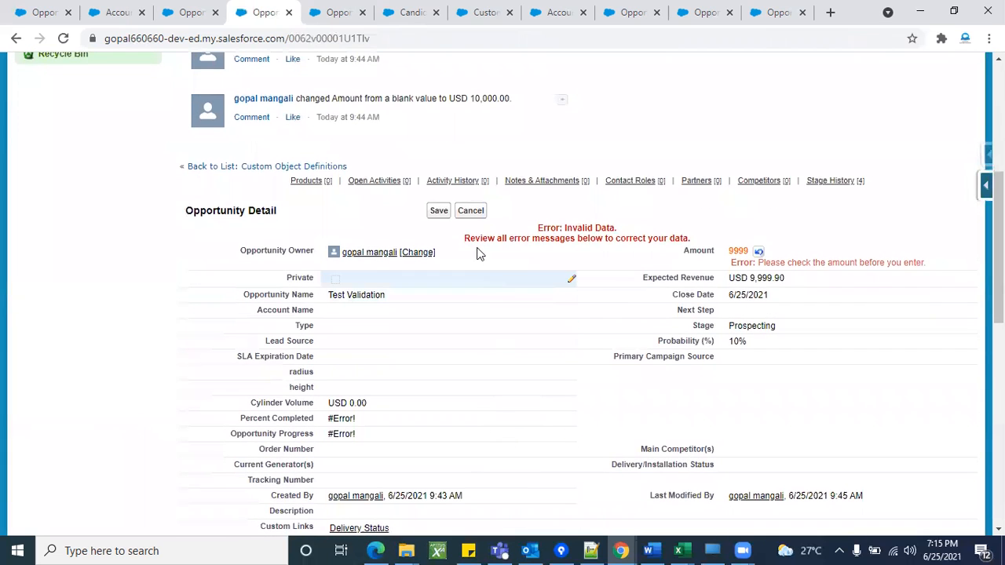
{"action": "left_click", "coordinate": [472, 215]}
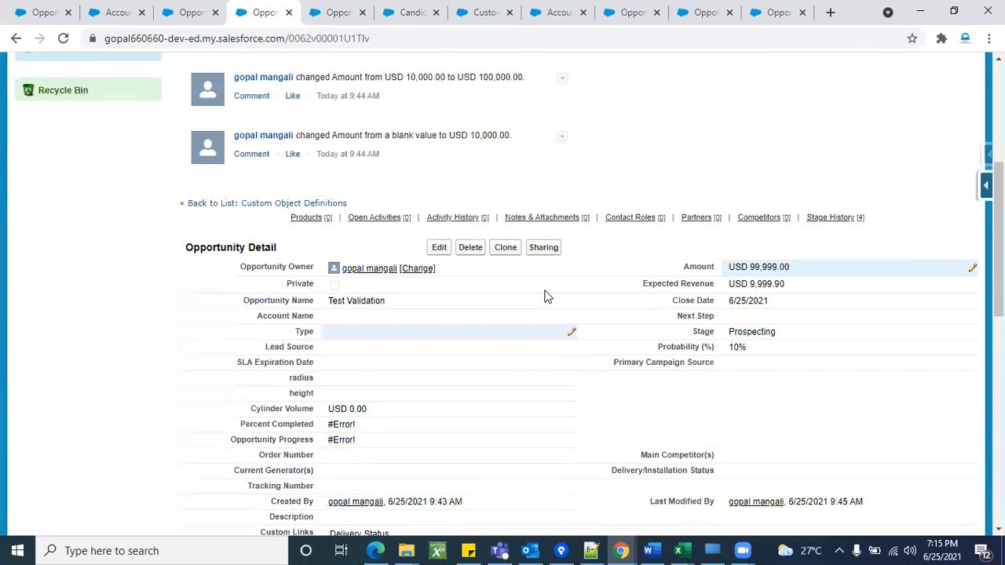
Step: Try to save the opportunity with an Amount of 7000, and reload the record page to discard the edit
{"action": "double_click", "coordinate": [802, 263]}
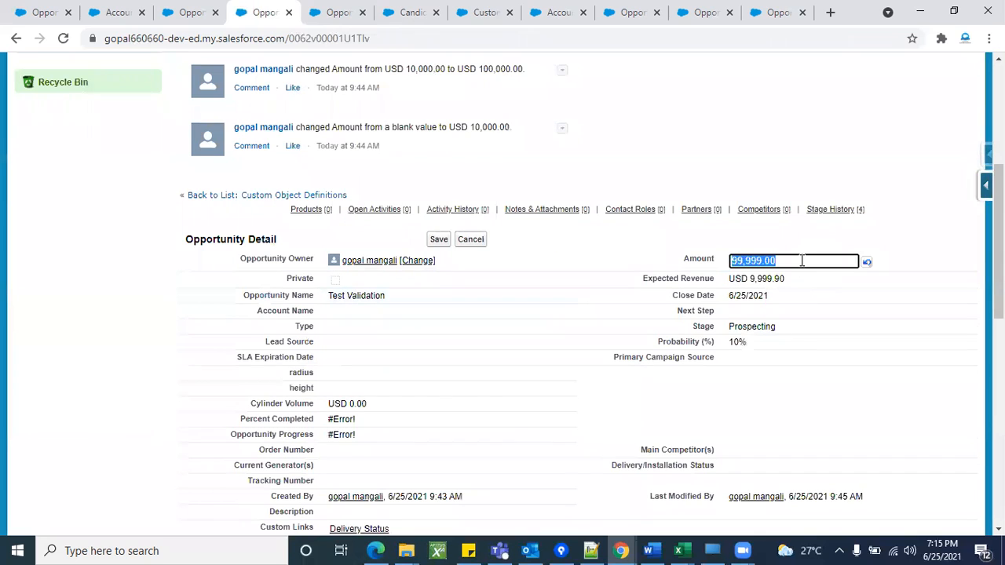
{"action": "key", "text": "BackSpace"}
{"action": "type", "text": "7000"}
{"action": "left_click", "coordinate": [439, 240]}
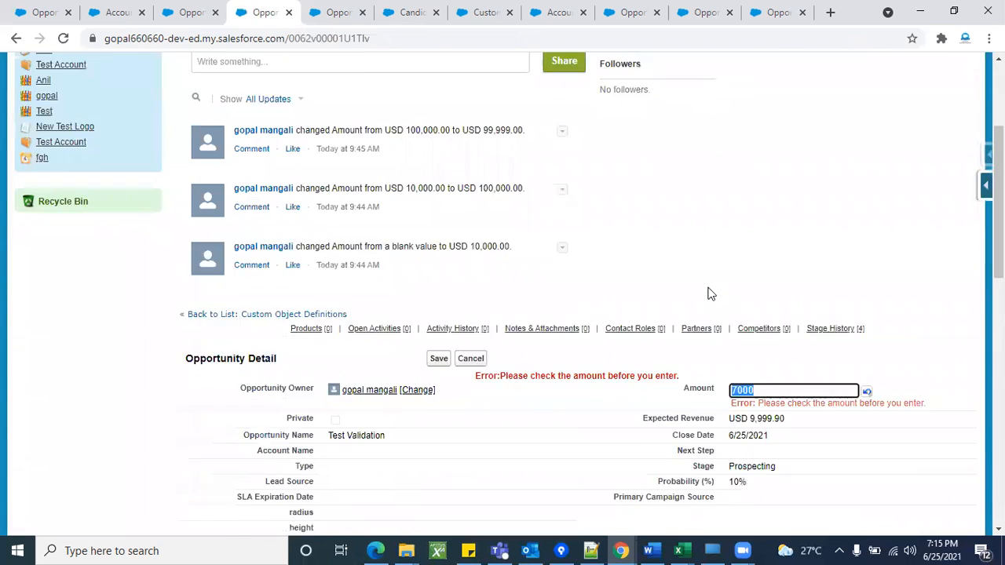
{"action": "left_click", "coordinate": [64, 38]}
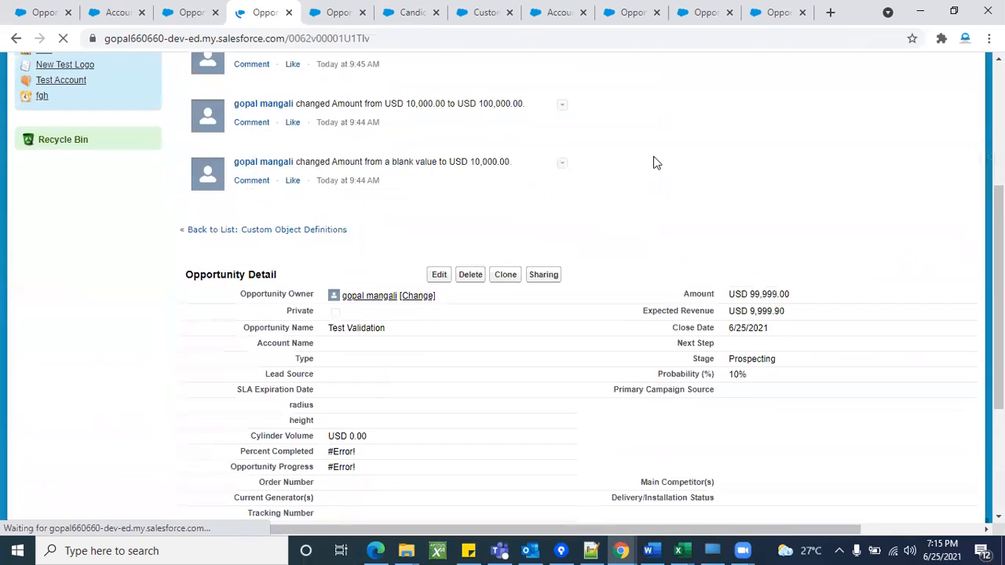
Step: Retry saving the Test Validation opportunity with an Amount of 7000, review the page-level error text and cancel the edit
{"action": "scroll", "coordinate": [614, 273], "scroll_direction": "down", "scroll_amount": 2}
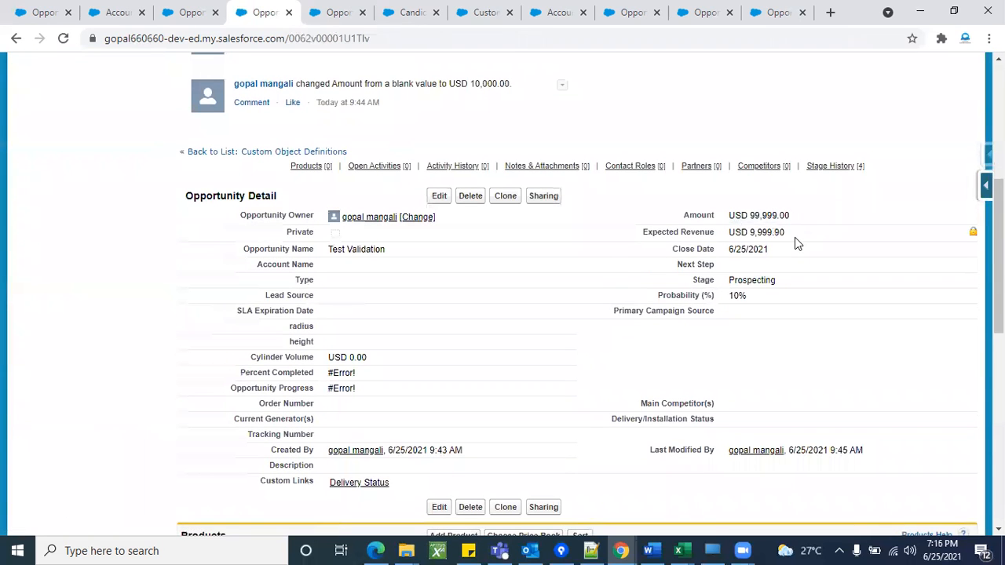
{"action": "double_click", "coordinate": [803, 219]}
{"action": "key", "text": "BackSpace"}
{"action": "type", "text": "7000"}
{"action": "left_click", "coordinate": [442, 197]}
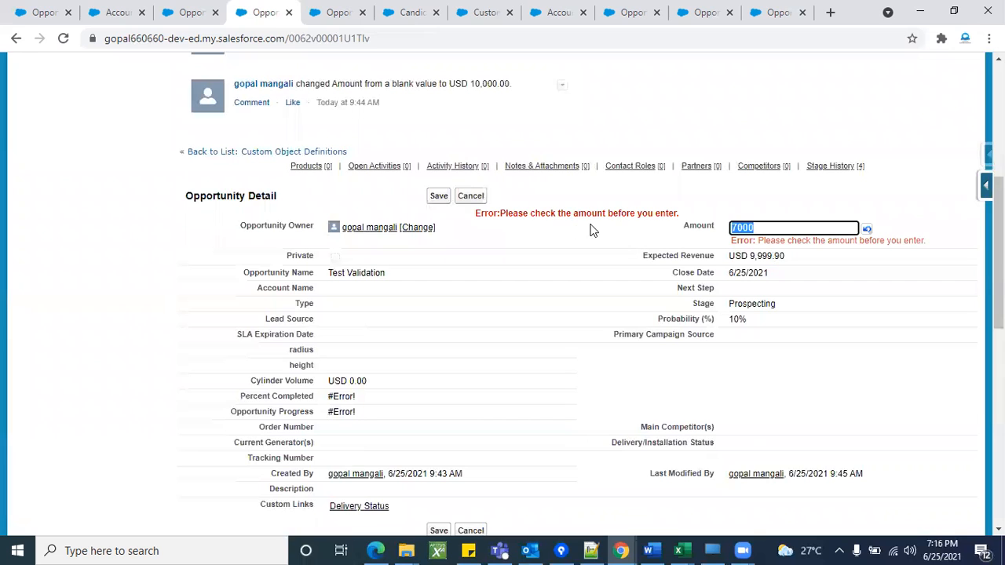
{"action": "left_click_drag", "start_coordinate": [682, 217], "coordinate": [490, 224]}
{"action": "left_click", "coordinate": [470, 196]}
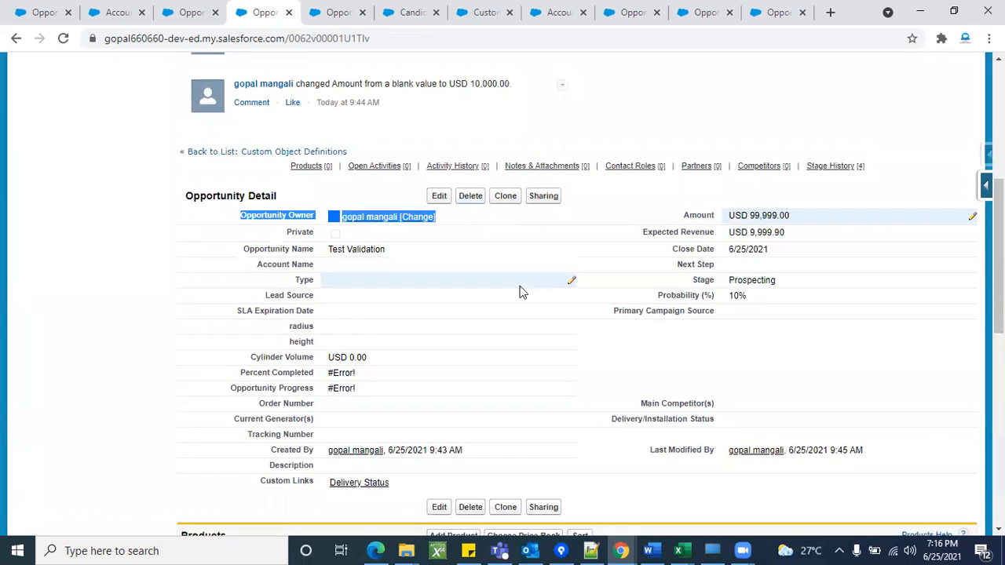
Step: Return to the Validation1 rule details and review its error condition formula
{"action": "scroll", "coordinate": [521, 291], "scroll_direction": "up", "scroll_amount": 3}
{"action": "scroll", "coordinate": [417, 227], "scroll_direction": "up", "scroll_amount": 3}
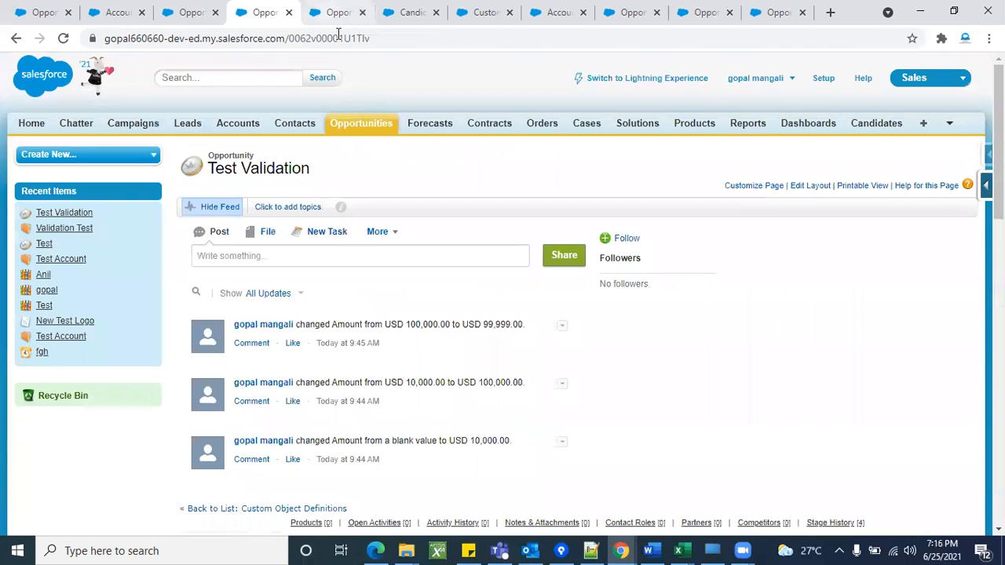
{"action": "left_click", "coordinate": [337, 11]}
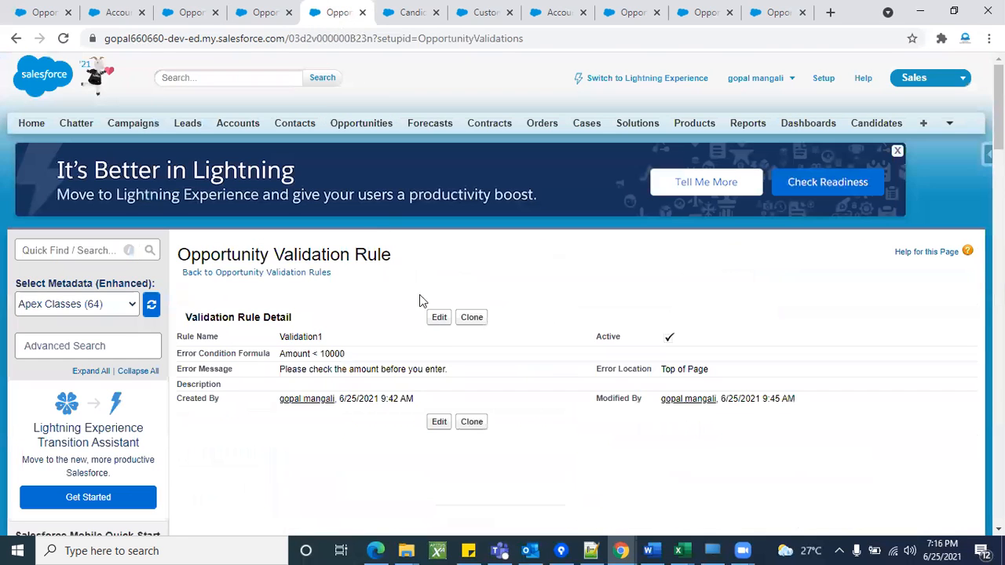
{"action": "triple_click", "coordinate": [314, 354]}
{"action": "left_click", "coordinate": [318, 428]}
{"action": "scroll", "coordinate": [374, 424], "scroll_direction": "down", "scroll_amount": 1}
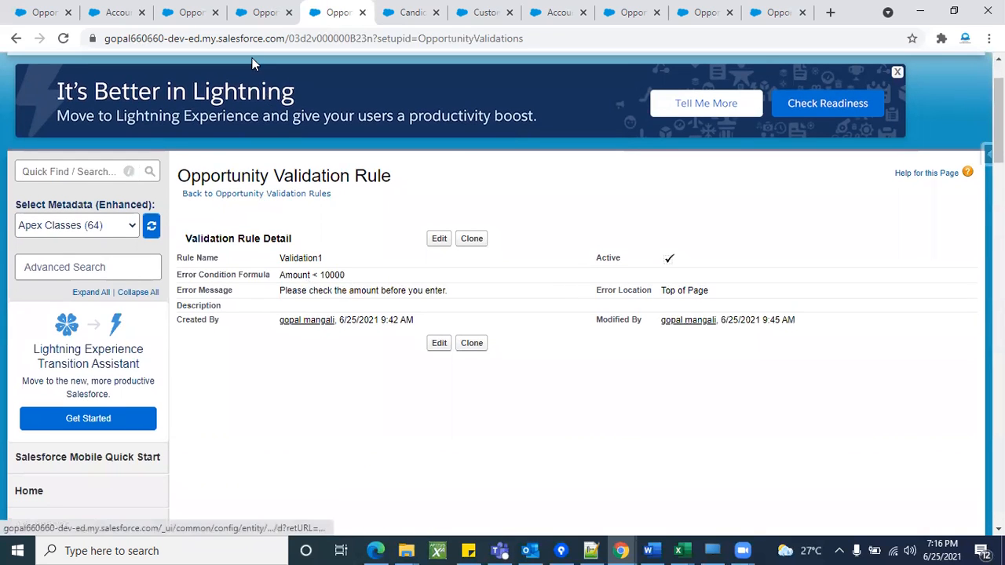
Step: Open a blank new opportunity form from the Opportunities home page and examine its Close Date field
{"action": "left_click", "coordinate": [259, 11]}
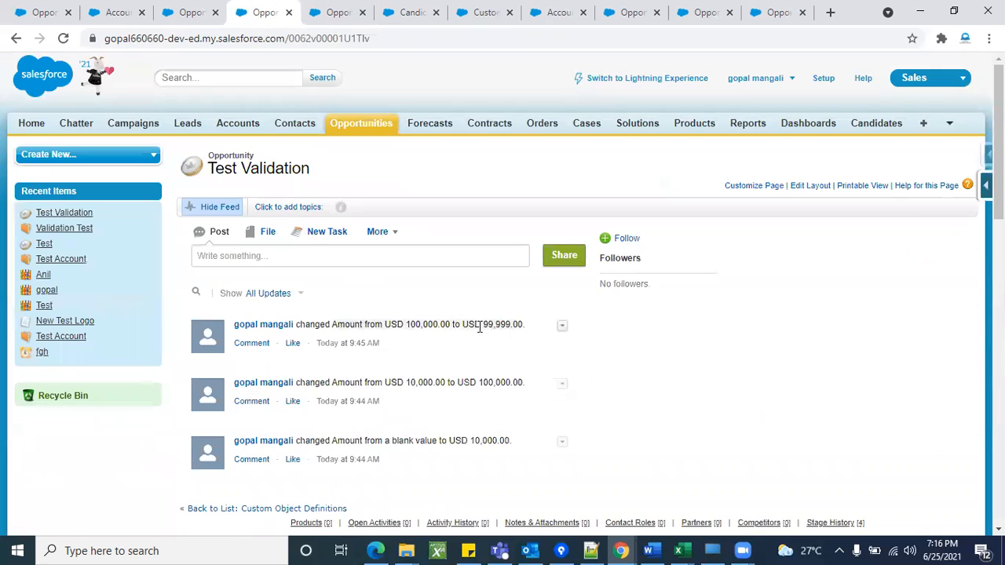
{"action": "left_click", "coordinate": [350, 126]}
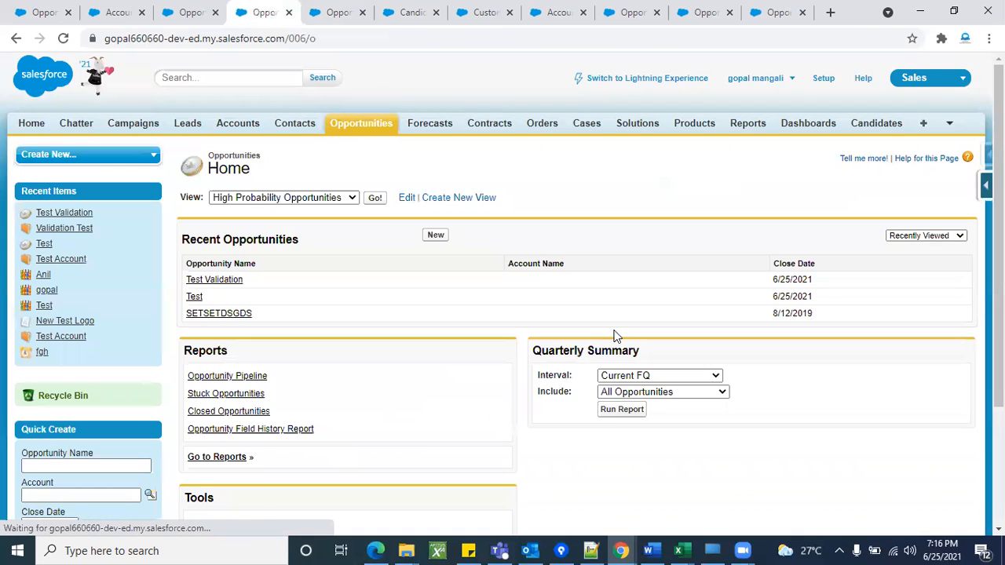
{"action": "left_click", "coordinate": [434, 235]}
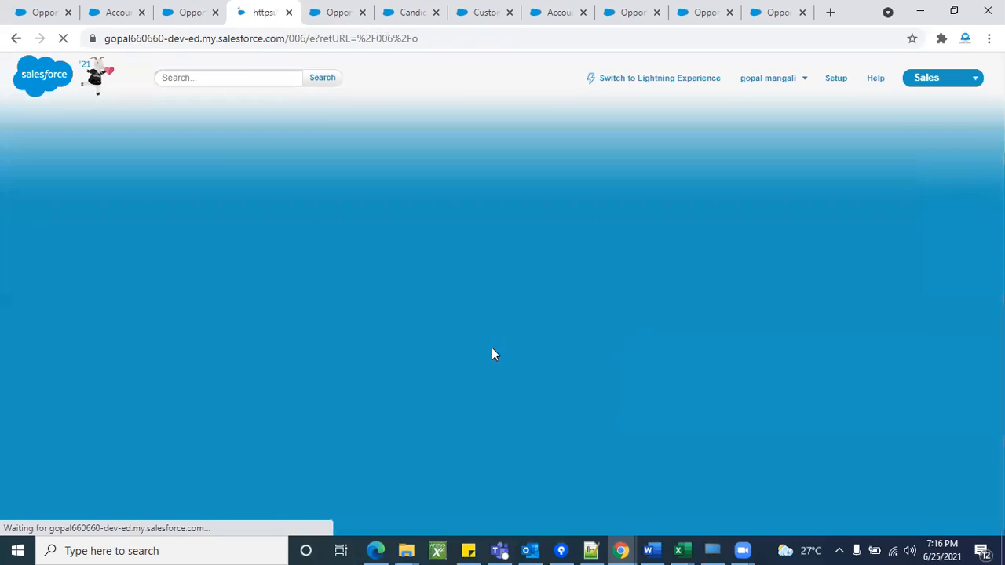
{"action": "scroll", "coordinate": [522, 358], "scroll_direction": "down", "scroll_amount": 2}
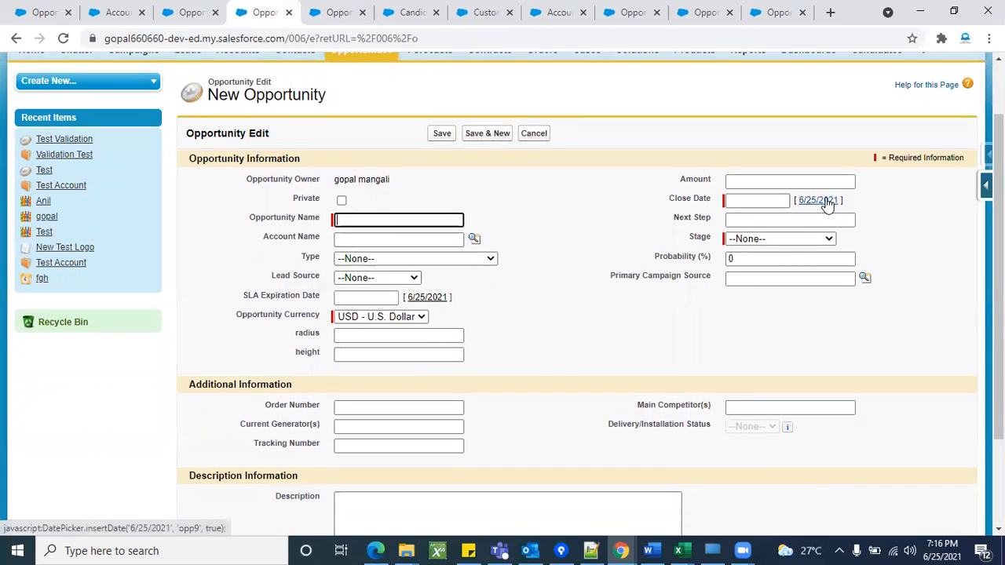
{"action": "left_click", "coordinate": [884, 208]}
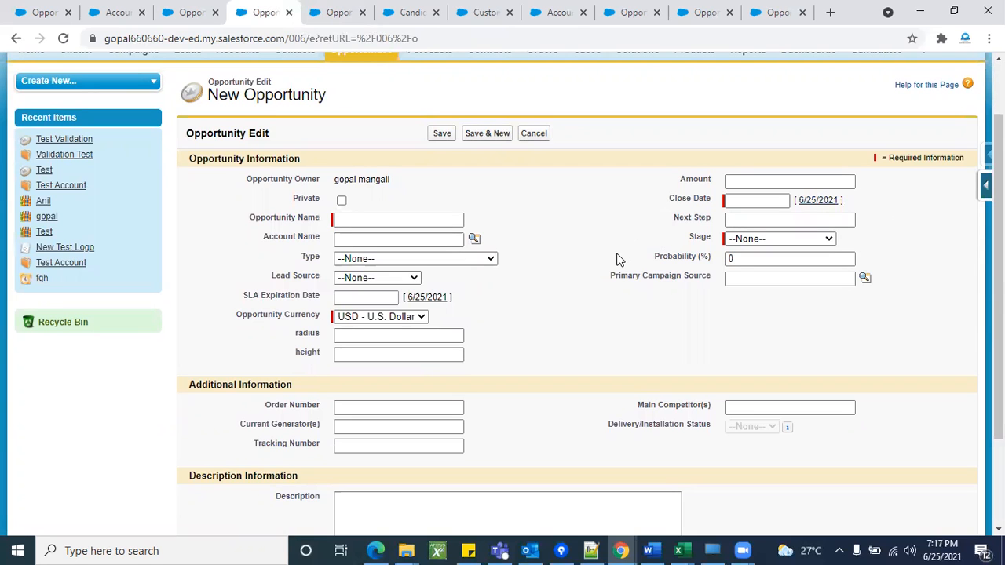
{"action": "scroll", "coordinate": [617, 259], "scroll_direction": "up", "scroll_amount": 1}
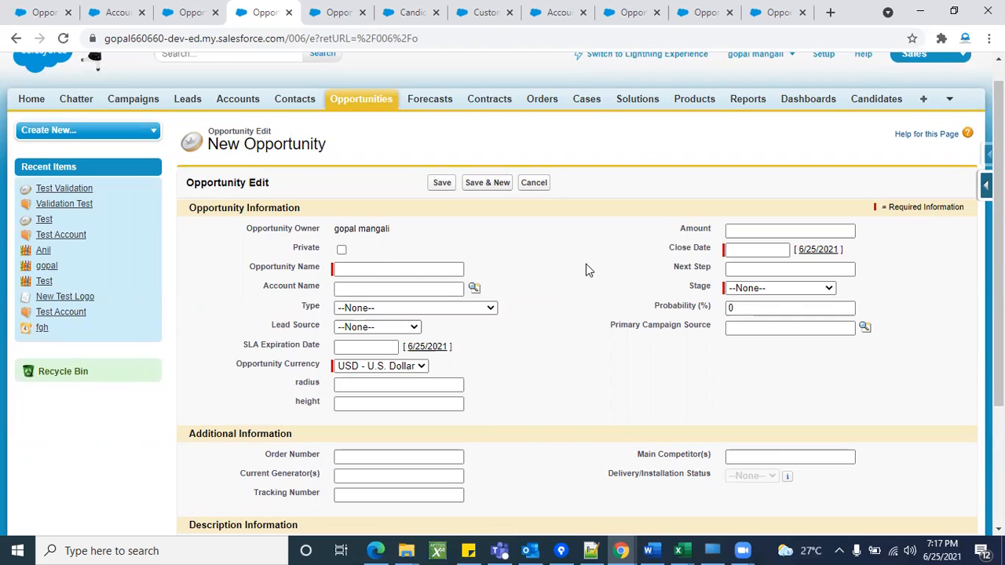
Step: Go back from the Validation1 rule to the list of Opportunity validation rules and start a new rule
{"action": "left_click", "coordinate": [338, 13]}
{"action": "scroll", "coordinate": [231, 381], "scroll_direction": "down", "scroll_amount": 2}
{"action": "scroll", "coordinate": [239, 361], "scroll_direction": "up", "scroll_amount": 3}
{"action": "left_click", "coordinate": [256, 234]}
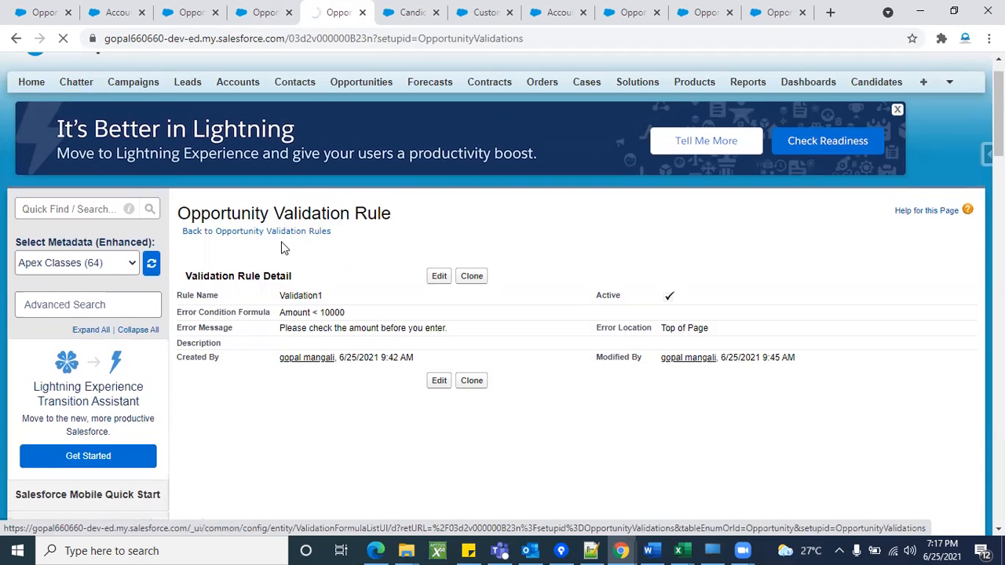
{"action": "left_click", "coordinate": [260, 238]}
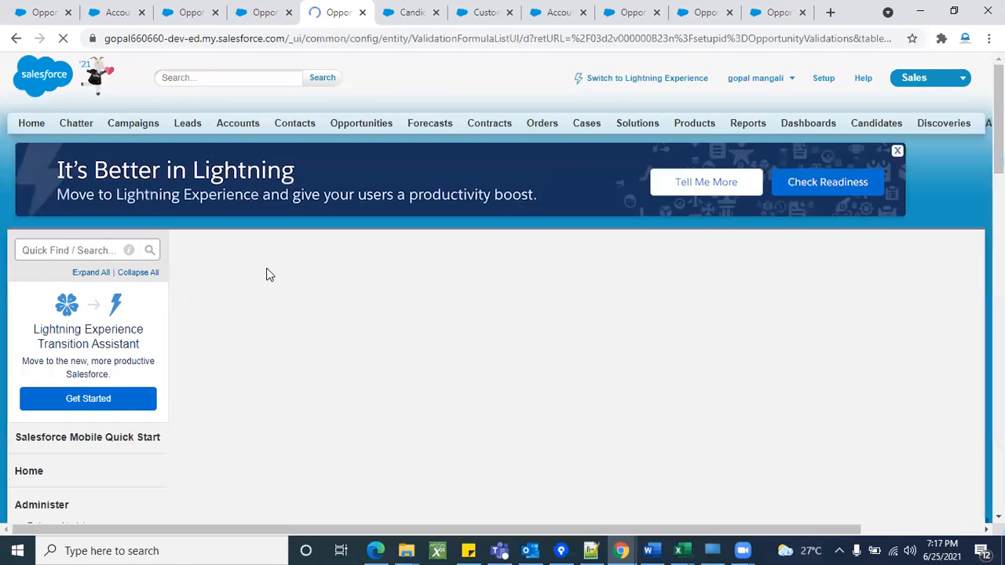
{"action": "scroll", "coordinate": [463, 286], "scroll_direction": "down", "scroll_amount": 2}
{"action": "left_click", "coordinate": [439, 206]}
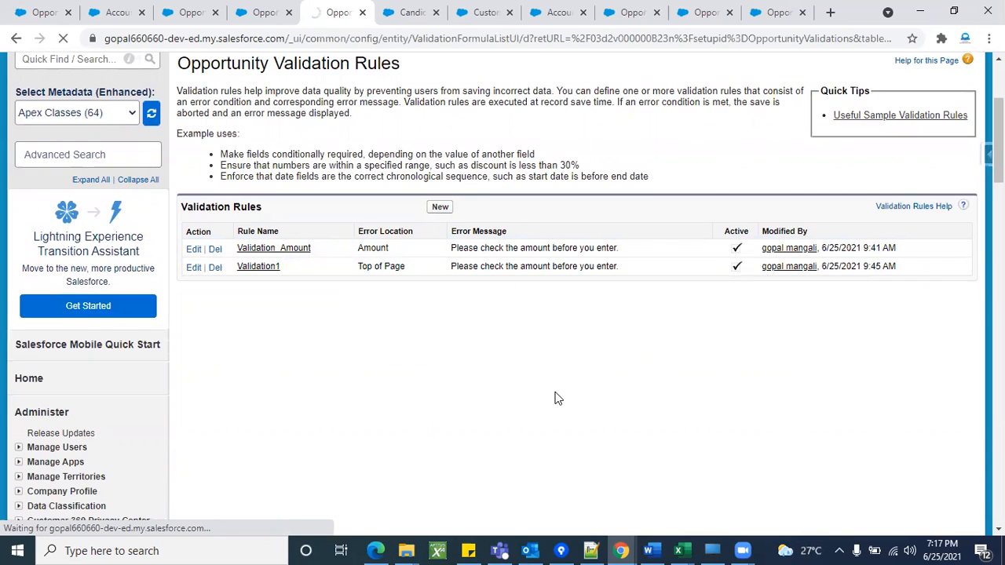
{"action": "left_click", "coordinate": [440, 208]}
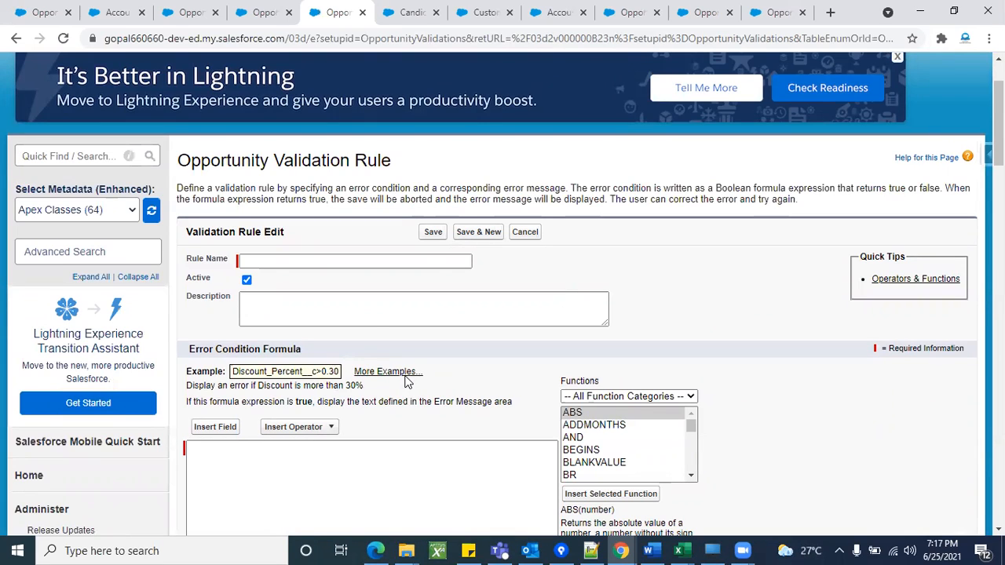
Step: Name the new validation rule Close_Date and leave it active
{"action": "left_click", "coordinate": [290, 262]}
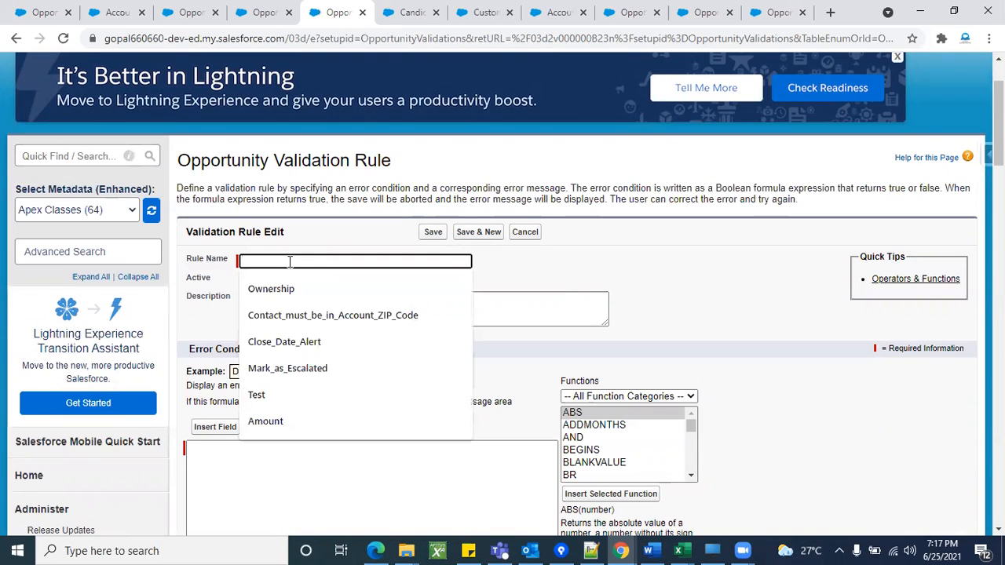
{"action": "type", "text": "Close"}
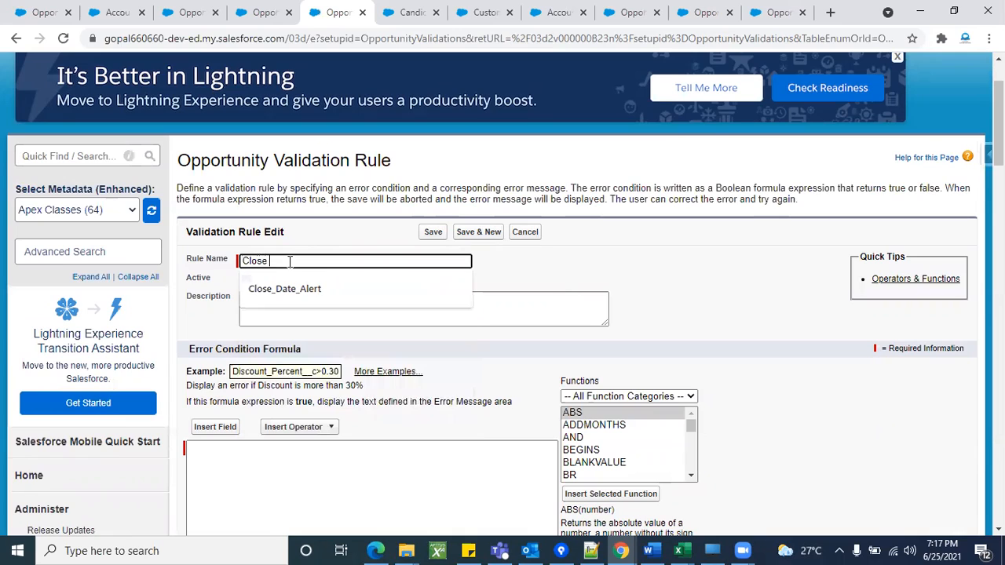
{"action": "type", "text": " Date"}
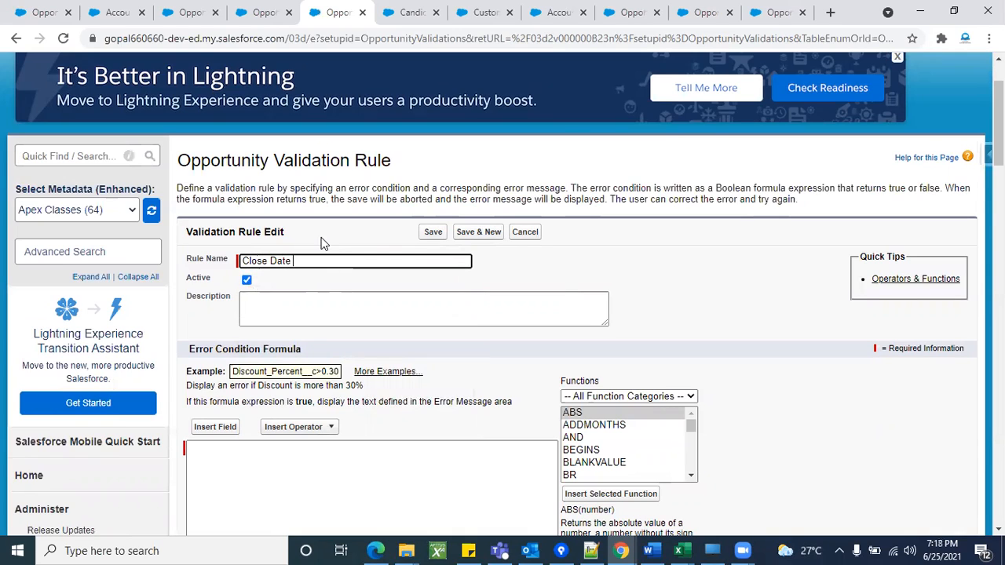
{"action": "scroll", "coordinate": [329, 236], "scroll_direction": "down", "scroll_amount": 2}
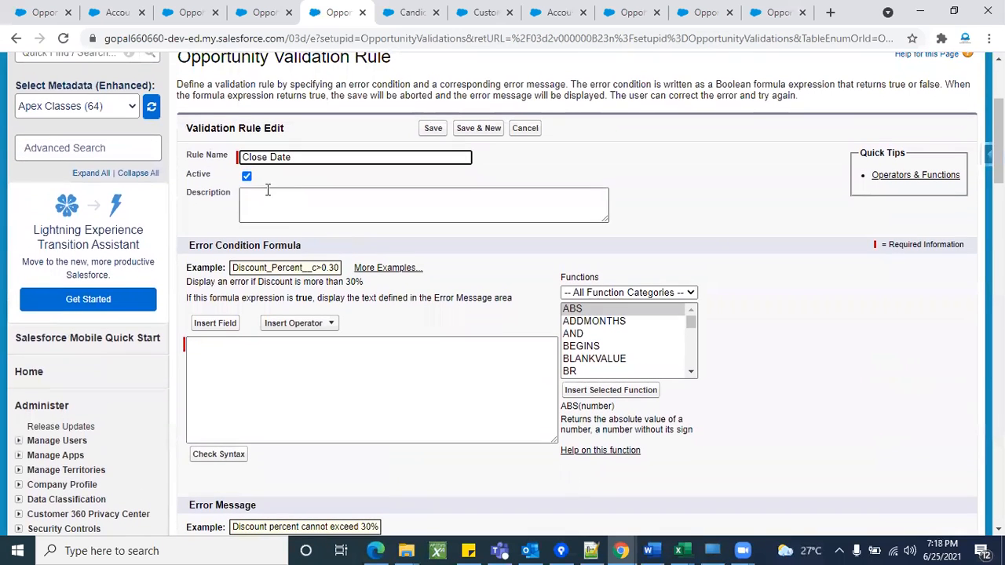
{"action": "left_click", "coordinate": [247, 180]}
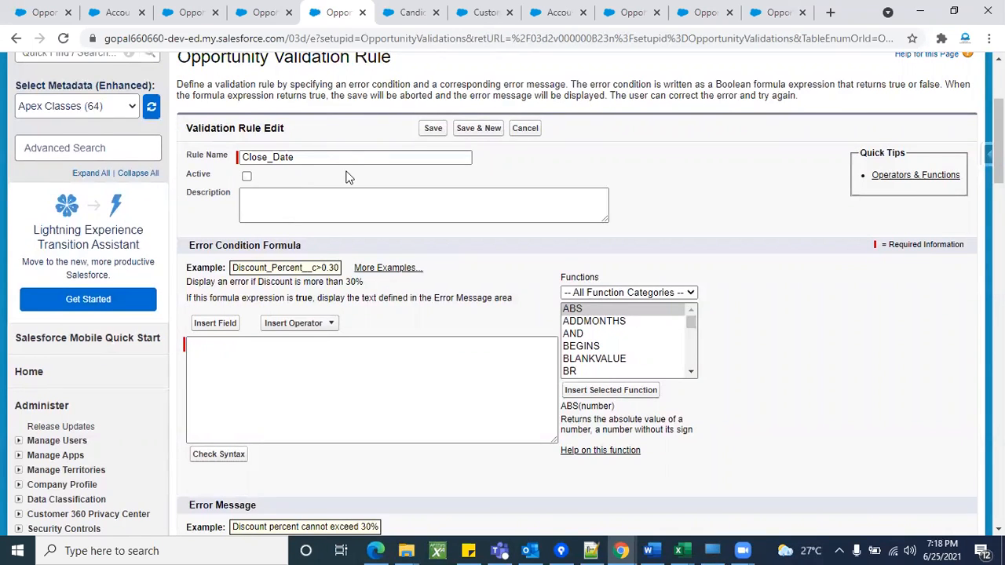
{"action": "scroll", "coordinate": [348, 175], "scroll_direction": "up", "scroll_amount": 1}
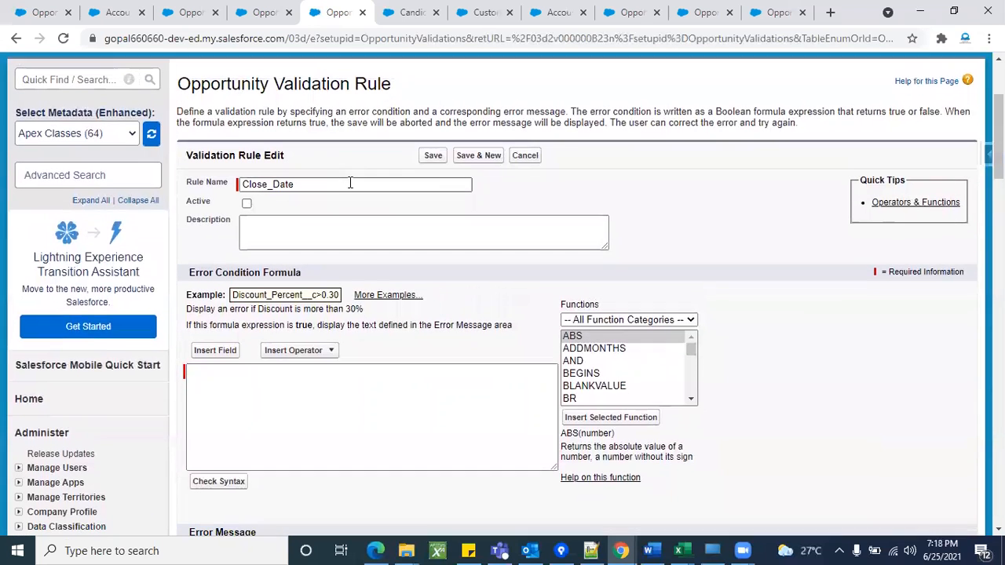
{"action": "left_click", "coordinate": [248, 201]}
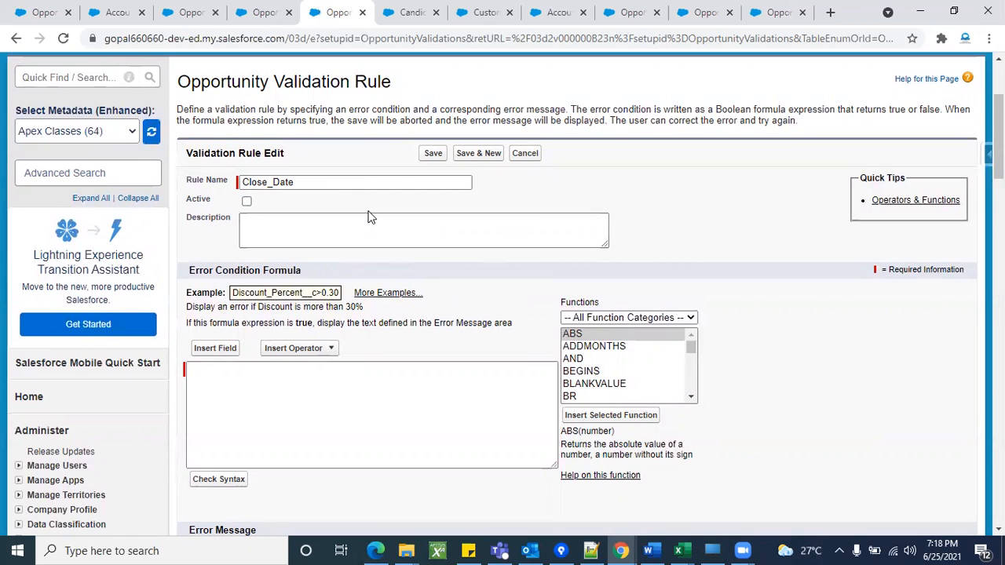
{"action": "left_click", "coordinate": [246, 201]}
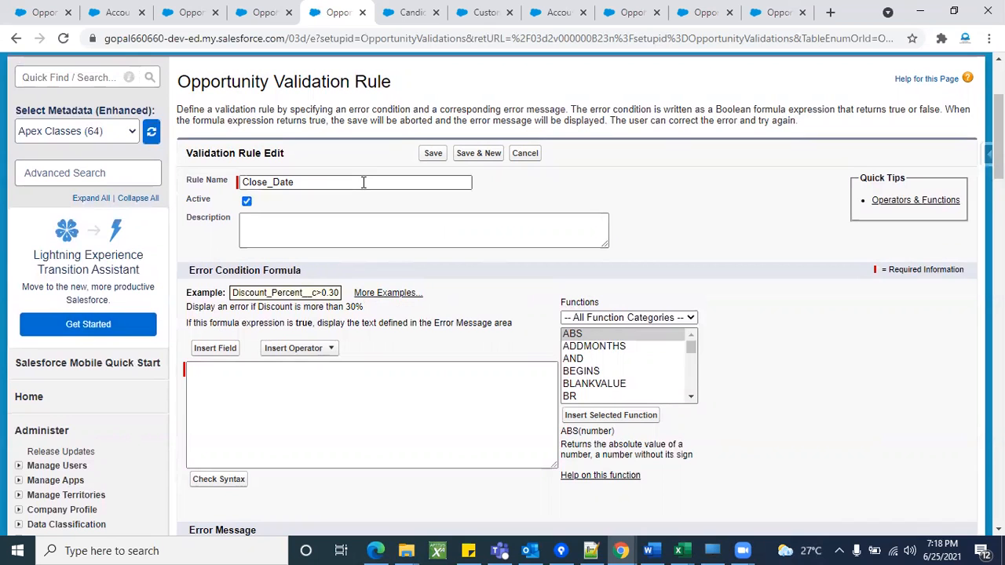
Step: Insert the Opportunity Close Date field into the error condition formula
{"action": "left_click", "coordinate": [421, 400]}
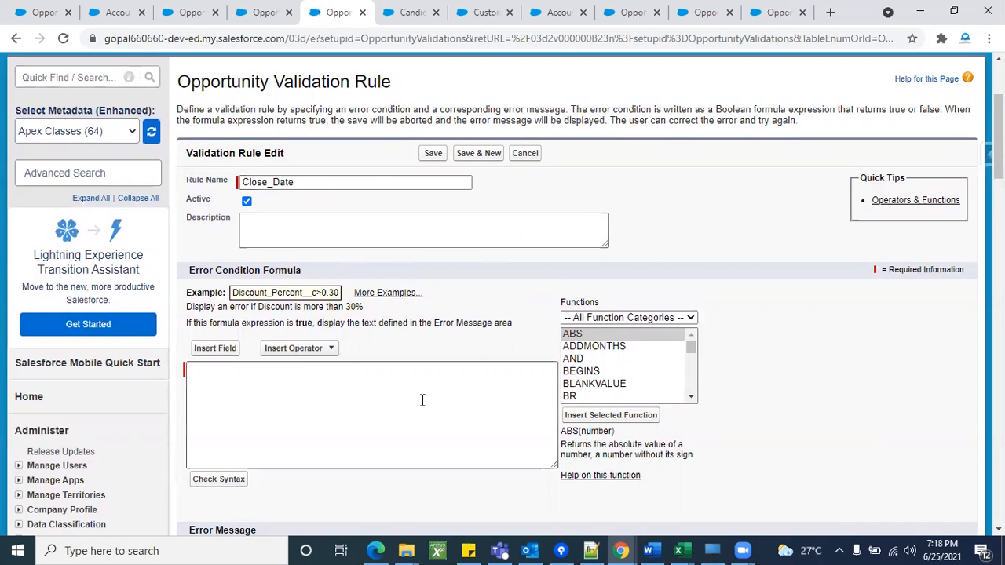
{"action": "scroll", "coordinate": [421, 400], "scroll_direction": "down", "scroll_amount": 1}
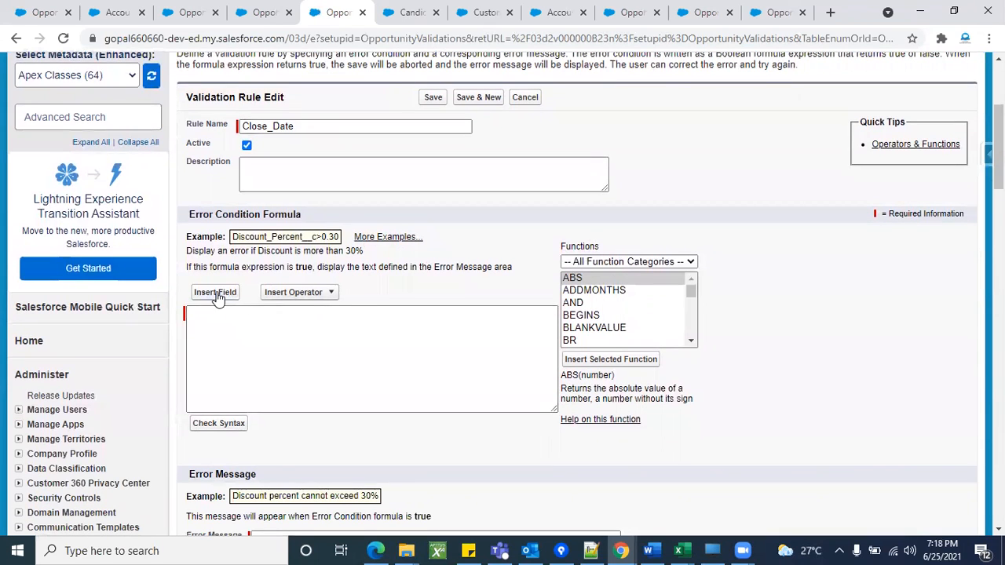
{"action": "left_click", "coordinate": [216, 294]}
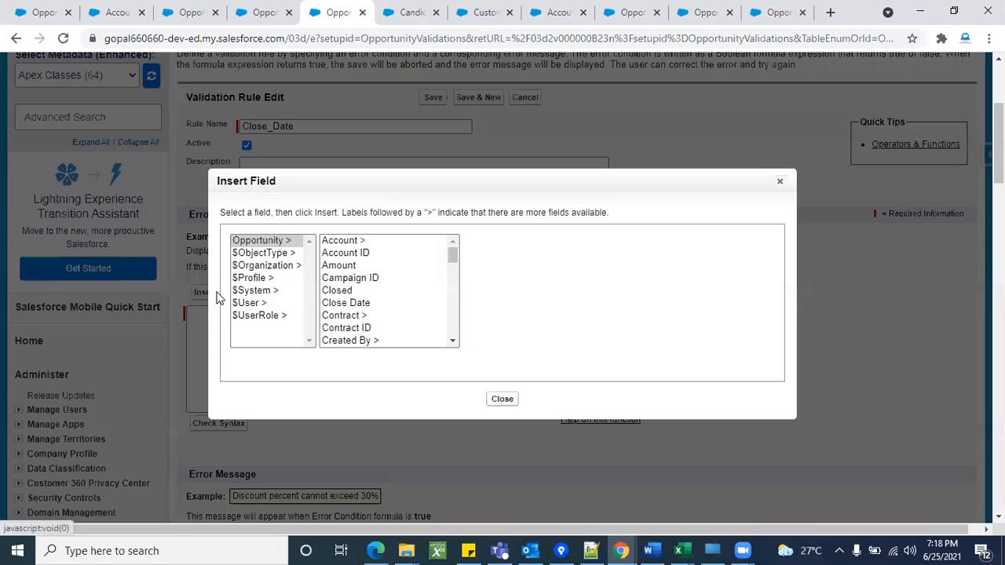
{"action": "left_click", "coordinate": [269, 242]}
{"action": "left_click", "coordinate": [345, 304]}
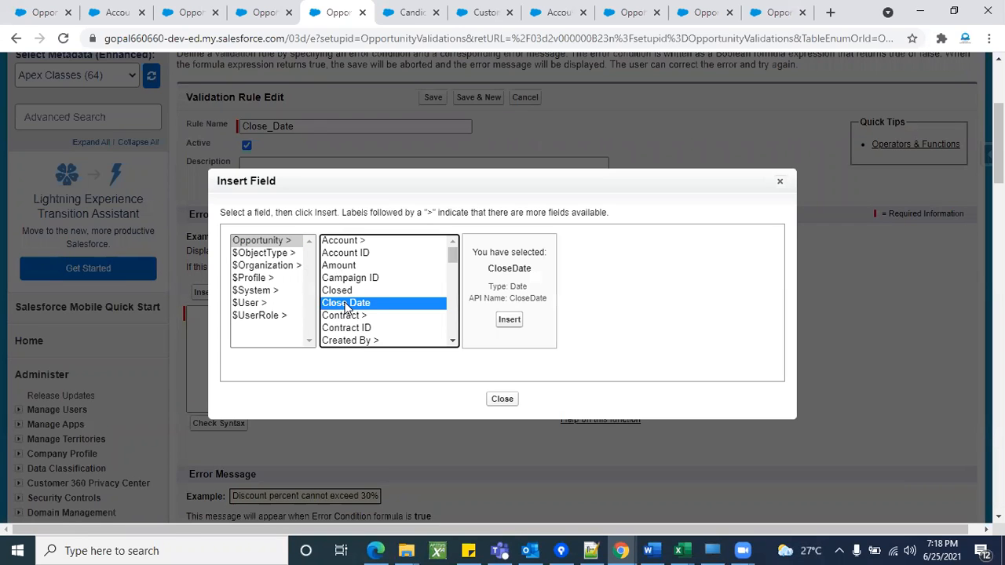
{"action": "left_click", "coordinate": [515, 323]}
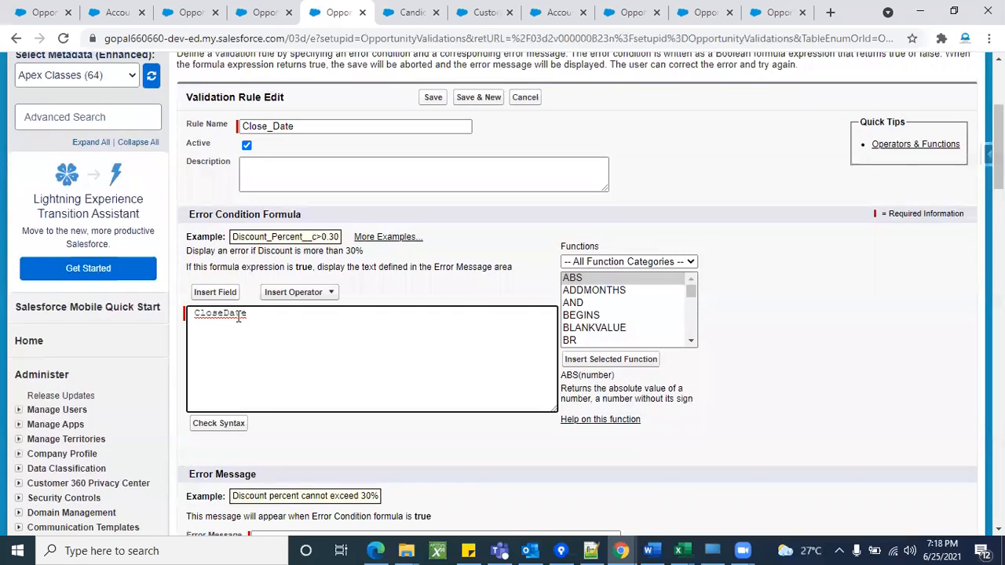
Step: Replace the inserted field with a manually written closedate, and clear the error condition formula
{"action": "key", "text": "ctrl+a"}
{"action": "key", "text": "BackSpace"}
{"action": "type", "text": "closedat"}
{"action": "key", "text": "BackSpace"}
{"action": "type", "text": "te"}
{"action": "double_click", "coordinate": [250, 313]}
{"action": "key", "text": "BackSpace"}
Step: Insert the Opportunity's CloseDate field into the emptied error condition formula using the field picker
{"action": "left_click", "coordinate": [228, 293]}
{"action": "left_click", "coordinate": [284, 242]}
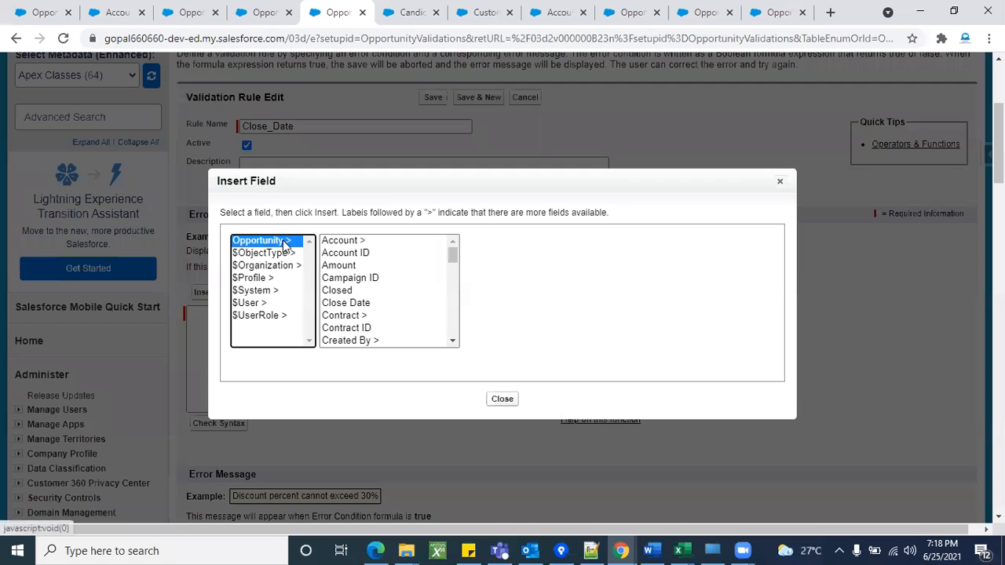
{"action": "scroll", "coordinate": [388, 332], "scroll_direction": "down", "scroll_amount": 4}
{"action": "scroll", "coordinate": [388, 332], "scroll_direction": "up", "scroll_amount": 4}
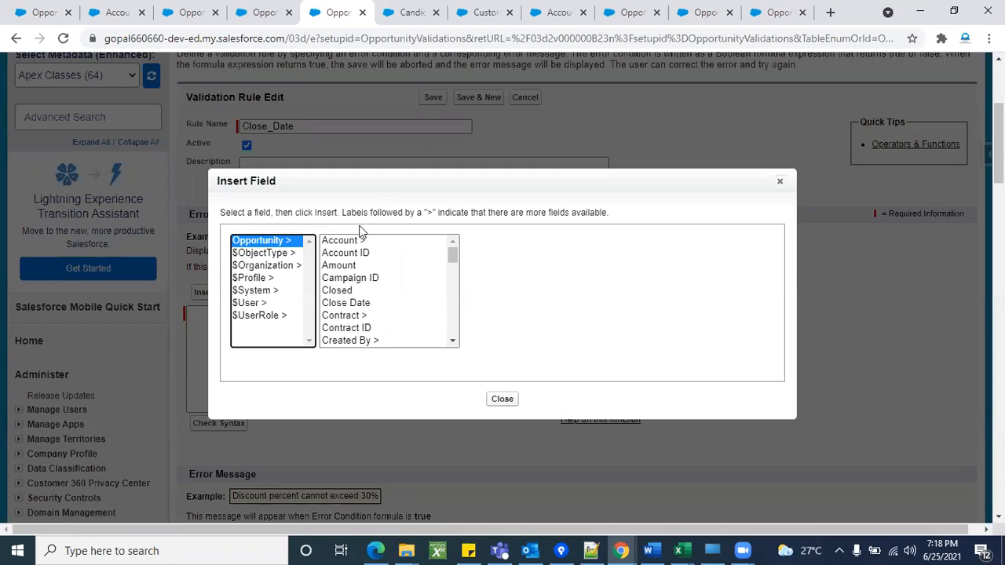
{"action": "left_click", "coordinate": [357, 303]}
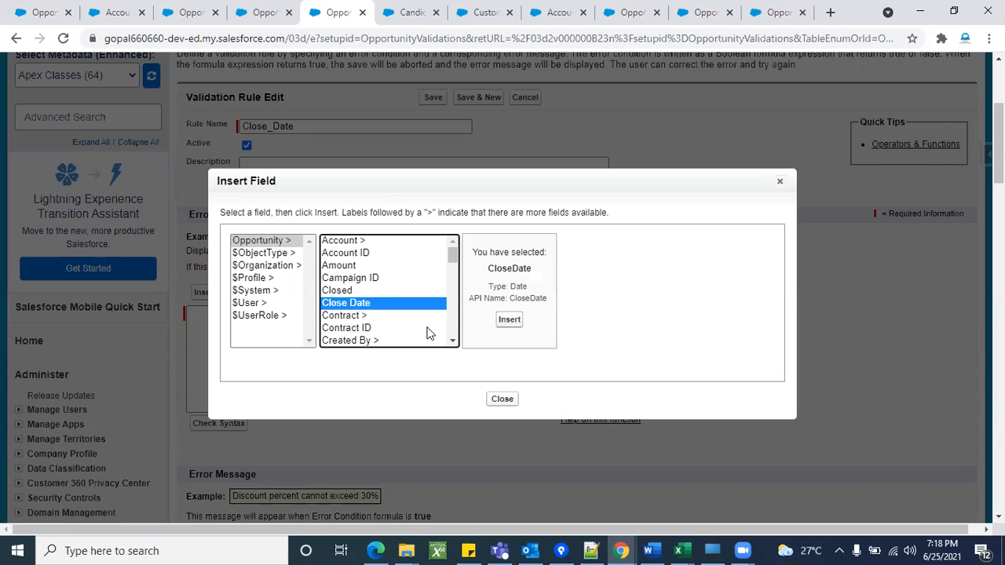
{"action": "left_click", "coordinate": [510, 320]}
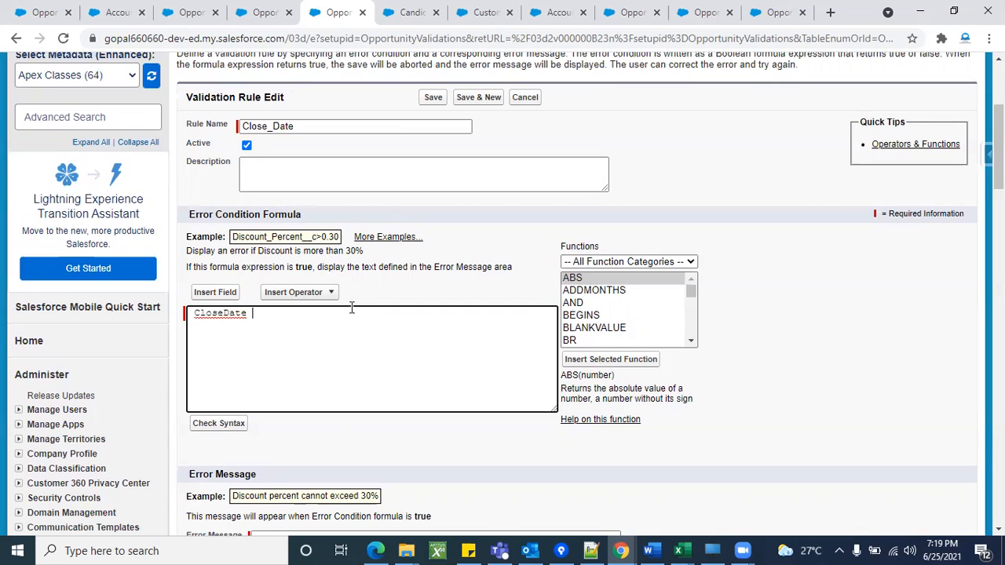
Step: Complete the error condition formula as CloseDate <= TODAY() and check its syntax
{"action": "left_click", "coordinate": [329, 295]}
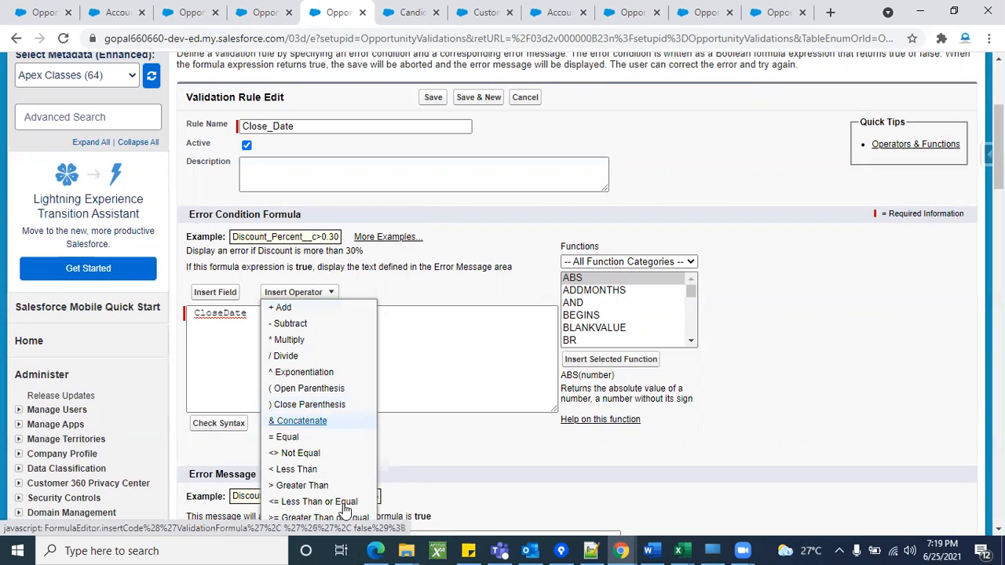
{"action": "scroll", "coordinate": [343, 502], "scroll_direction": "down", "scroll_amount": 1}
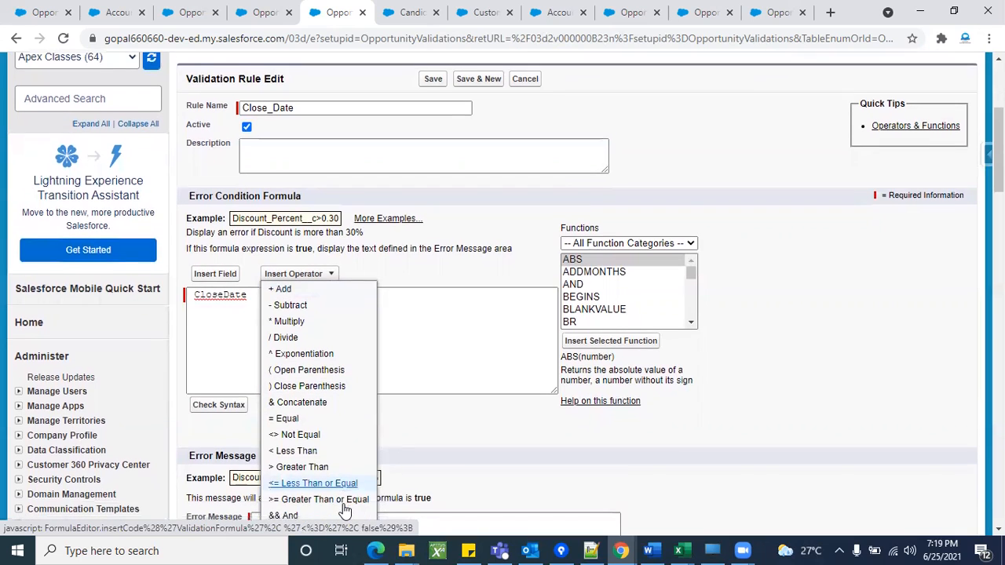
{"action": "left_click", "coordinate": [308, 483]}
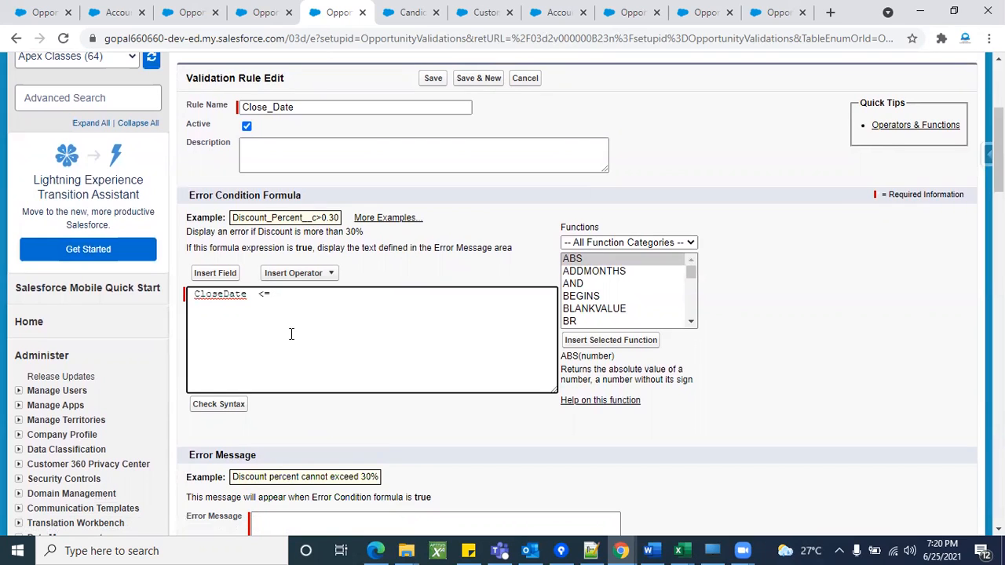
{"action": "type", "text": "TODAY()"}
{"action": "scroll", "coordinate": [295, 318], "scroll_direction": "down", "scroll_amount": 1}
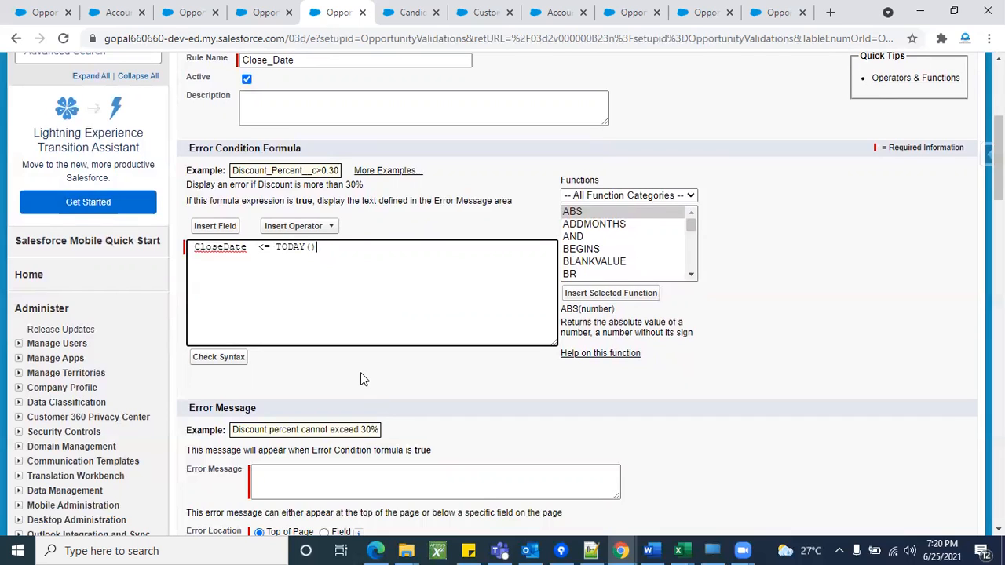
{"action": "left_click", "coordinate": [218, 358]}
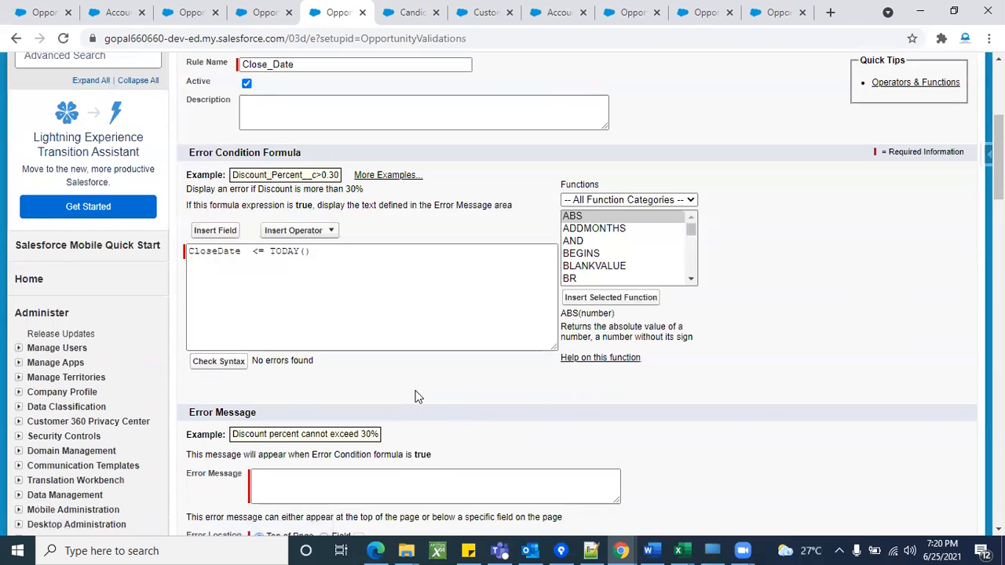
Step: Enter "Please close date" as the rule's error message
{"action": "scroll", "coordinate": [416, 396], "scroll_direction": "down", "scroll_amount": 3}
{"action": "left_click", "coordinate": [321, 354]}
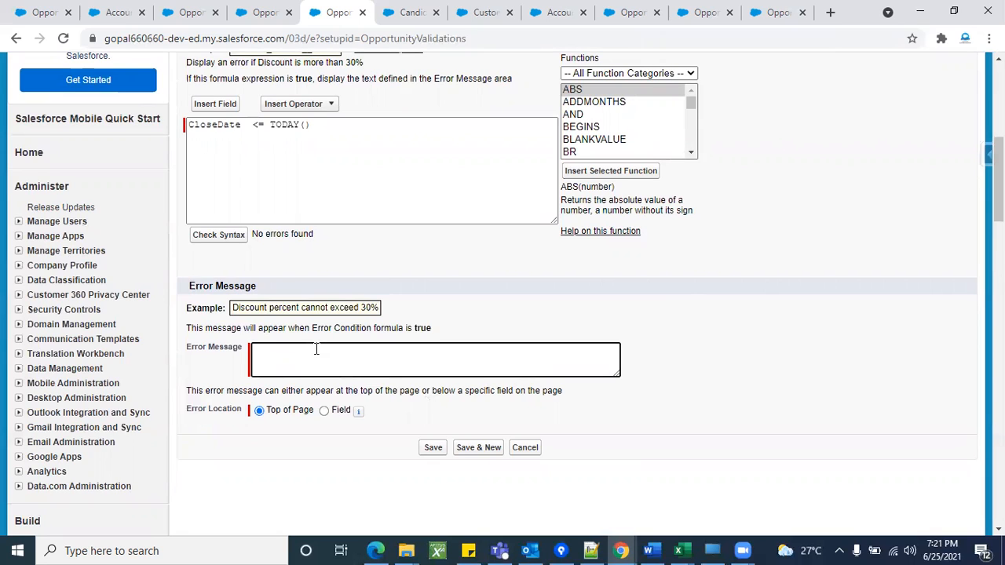
{"action": "type", "text": "Please c"}
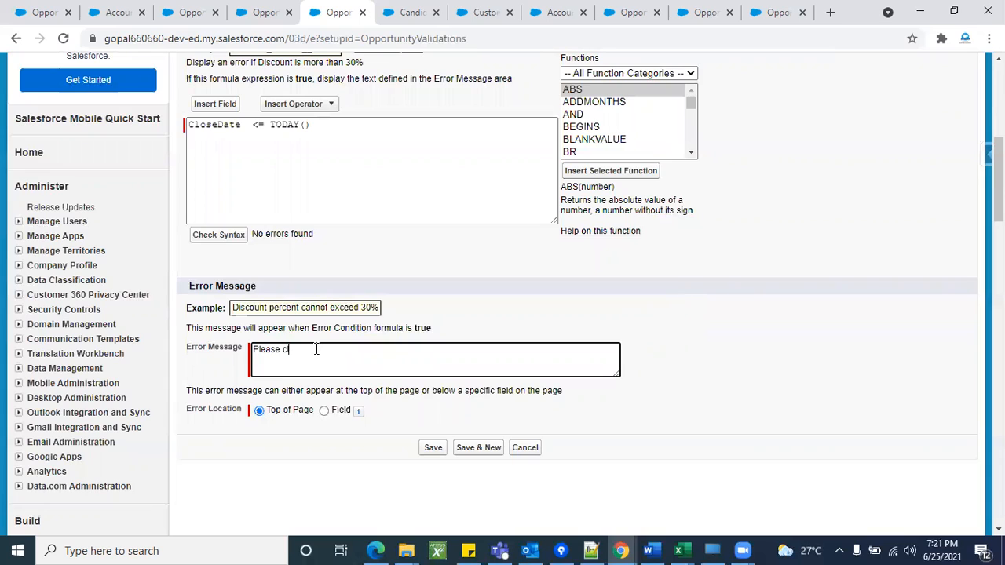
{"action": "type", "text": "lose date"}
Step: Set the error location to the Close Date field and save the validation rule
{"action": "left_click", "coordinate": [324, 410]}
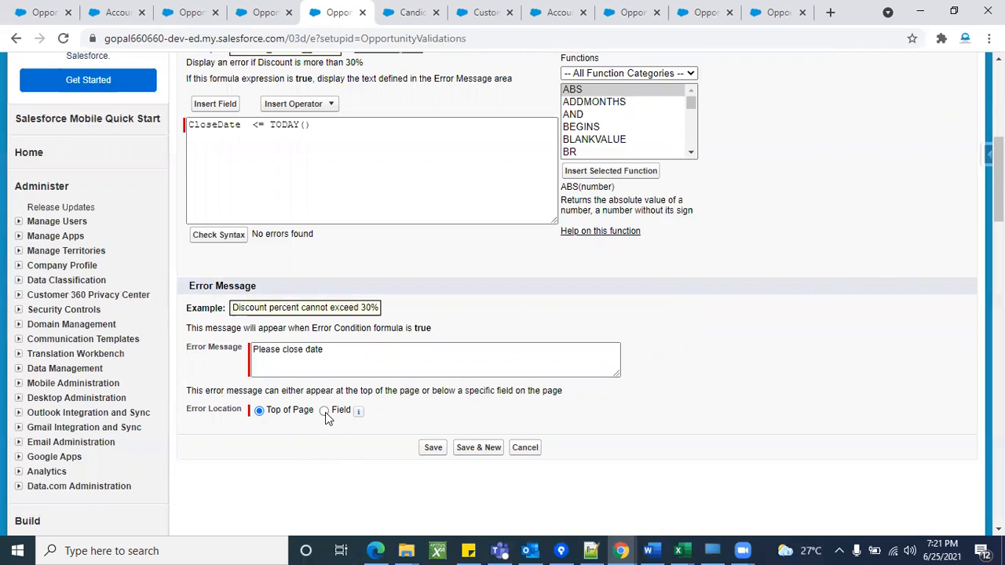
{"action": "scroll", "coordinate": [441, 383], "scroll_direction": "down", "scroll_amount": 2}
{"action": "left_click", "coordinate": [424, 299]}
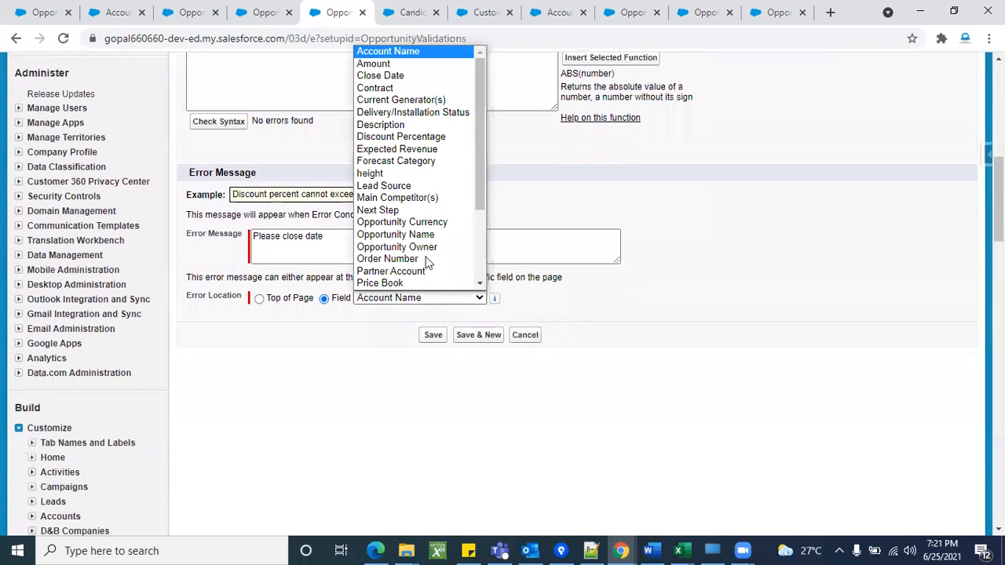
{"action": "left_click", "coordinate": [406, 84]}
{"action": "scroll", "coordinate": [364, 385], "scroll_direction": "up", "scroll_amount": 3}
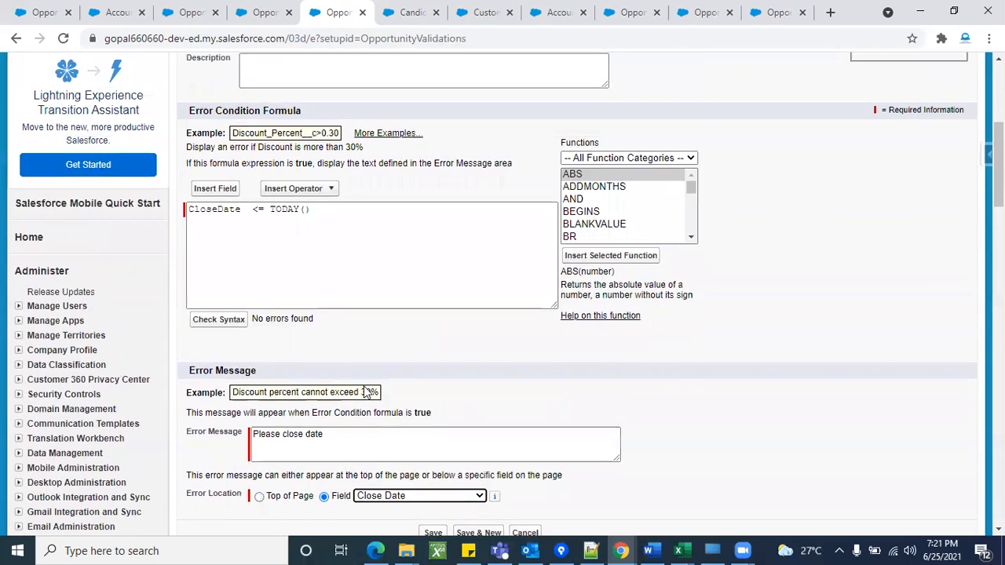
{"action": "scroll", "coordinate": [440, 417], "scroll_direction": "down", "scroll_amount": 2}
{"action": "left_click", "coordinate": [430, 403]}
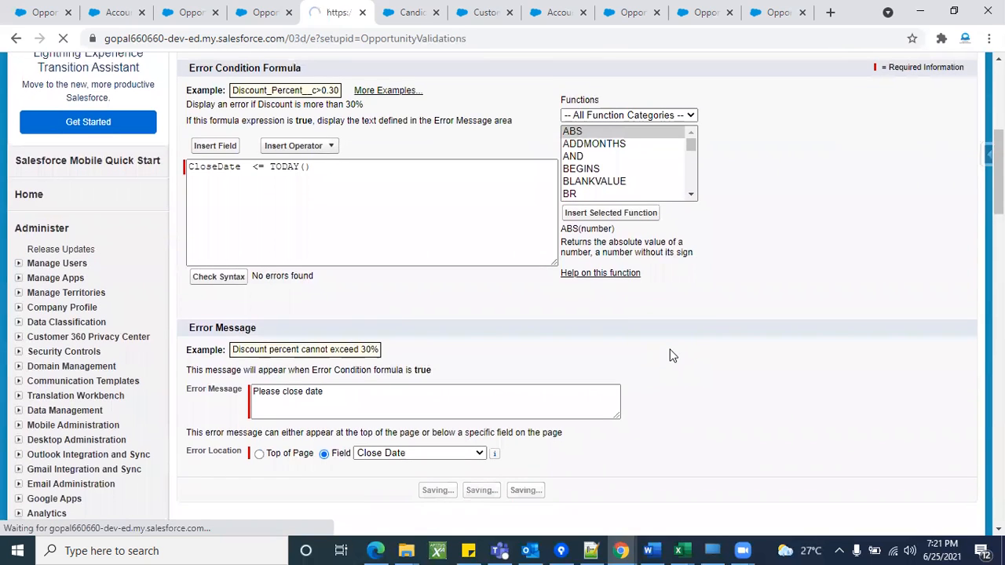
{"action": "scroll", "coordinate": [549, 346], "scroll_direction": "down", "scroll_amount": 1}
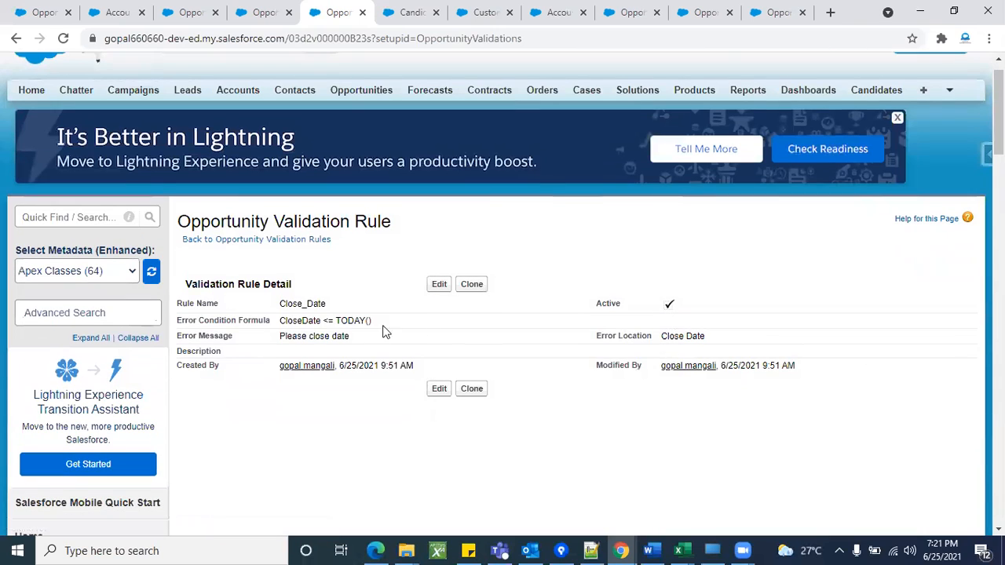
Step: Reopen the saved Close_Date validation rule for editing, starting from its error message
{"action": "triple_click", "coordinate": [283, 337]}
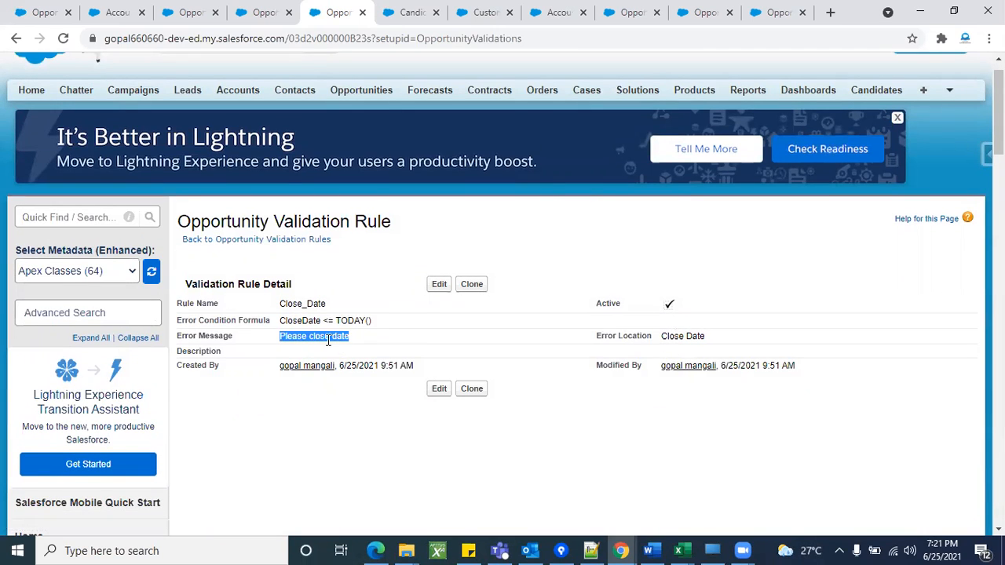
{"action": "left_click", "coordinate": [440, 287]}
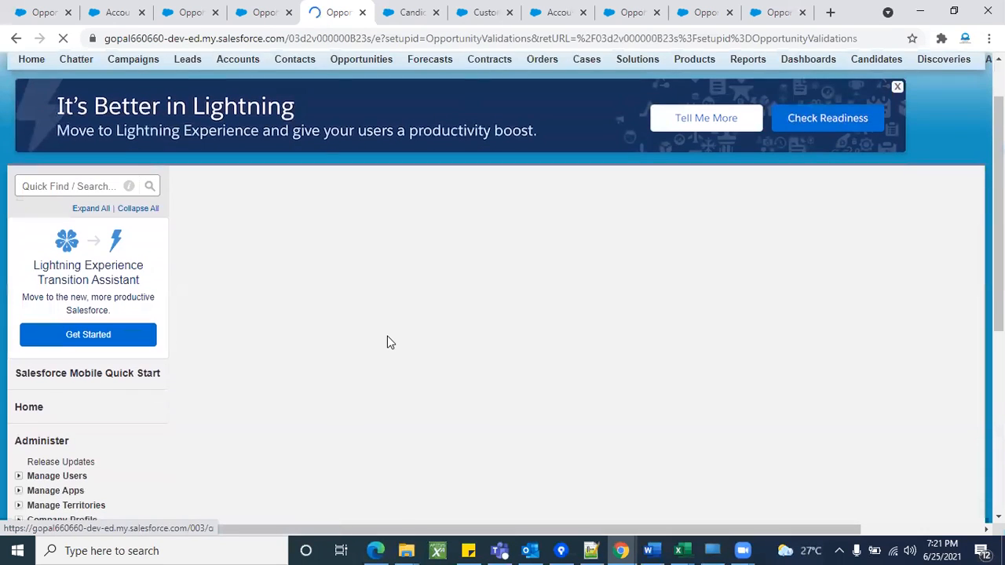
{"action": "scroll", "coordinate": [387, 343], "scroll_direction": "down", "scroll_amount": 15}
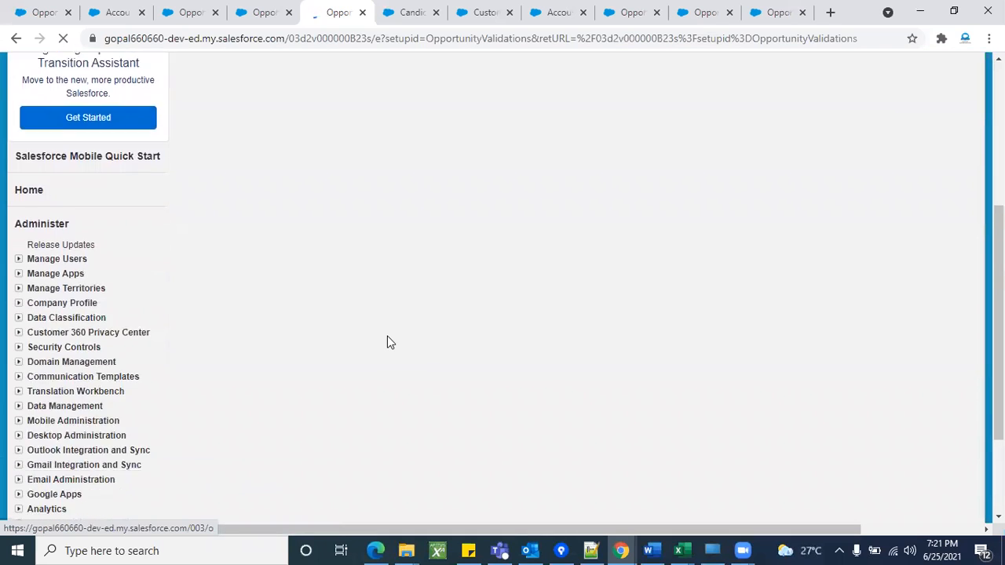
{"action": "scroll", "coordinate": [387, 343], "scroll_direction": "up", "scroll_amount": 18}
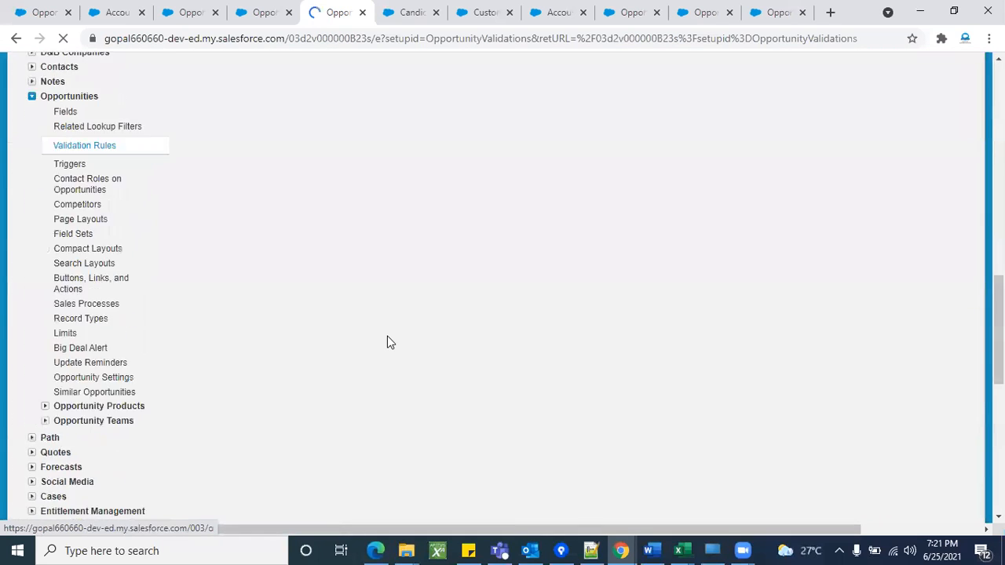
{"action": "scroll", "coordinate": [478, 361], "scroll_direction": "down", "scroll_amount": 7}
{"action": "scroll", "coordinate": [479, 359], "scroll_direction": "up", "scroll_amount": 6}
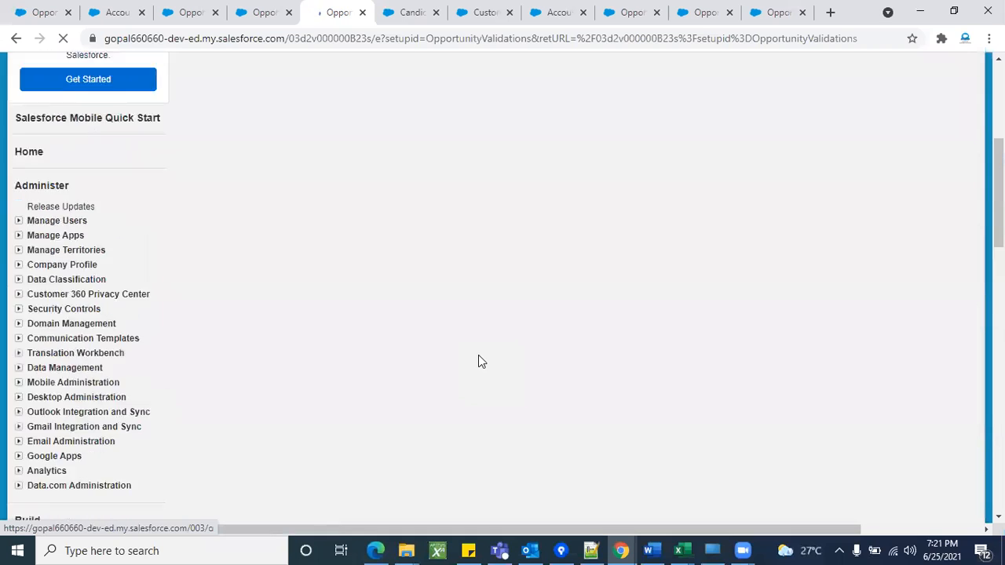
{"action": "scroll", "coordinate": [542, 399], "scroll_direction": "down", "scroll_amount": 5}
{"action": "scroll", "coordinate": [546, 398], "scroll_direction": "down", "scroll_amount": 14}
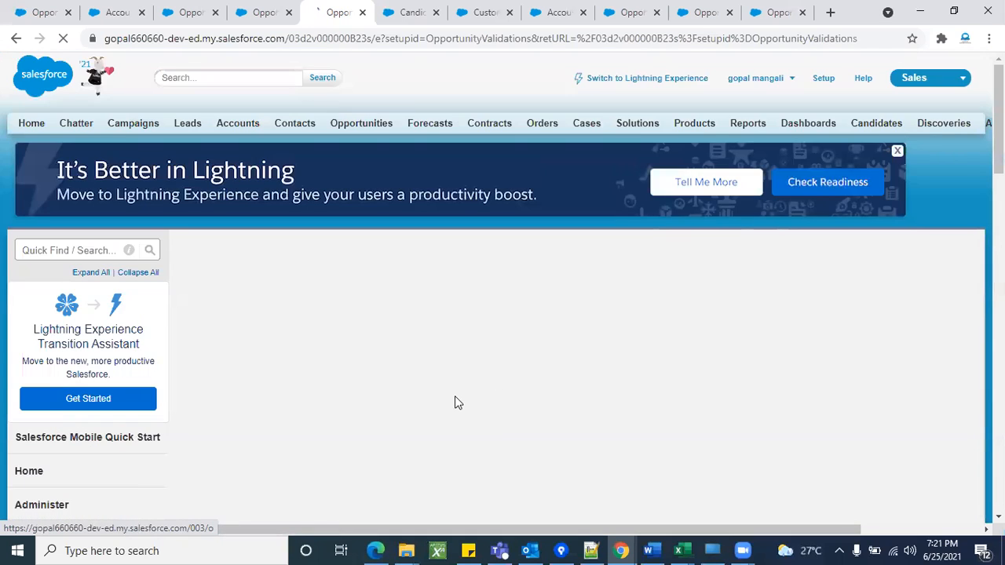
{"action": "scroll", "coordinate": [334, 320], "scroll_direction": "down", "scroll_amount": 5}
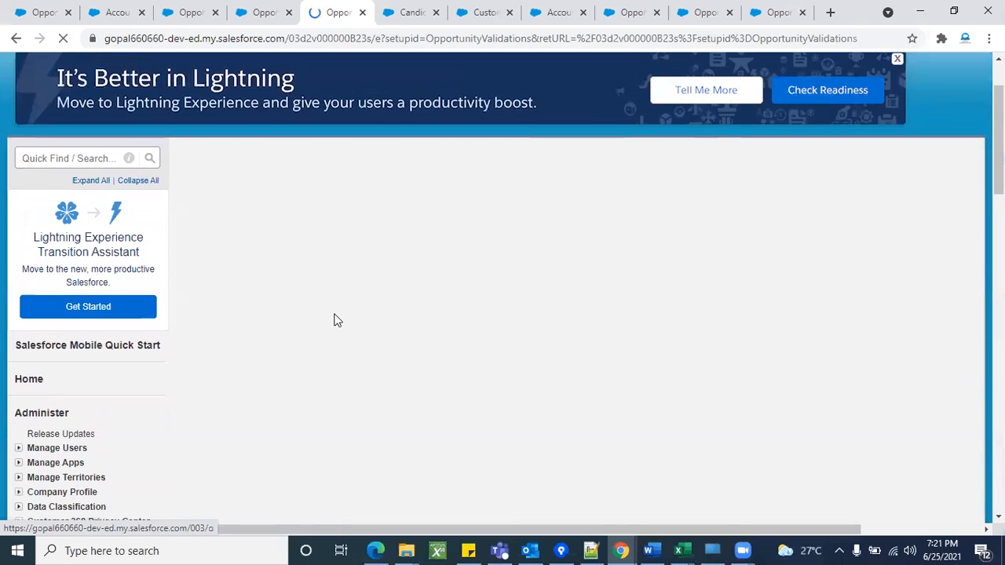
{"action": "scroll", "coordinate": [335, 319], "scroll_direction": "down", "scroll_amount": 7}
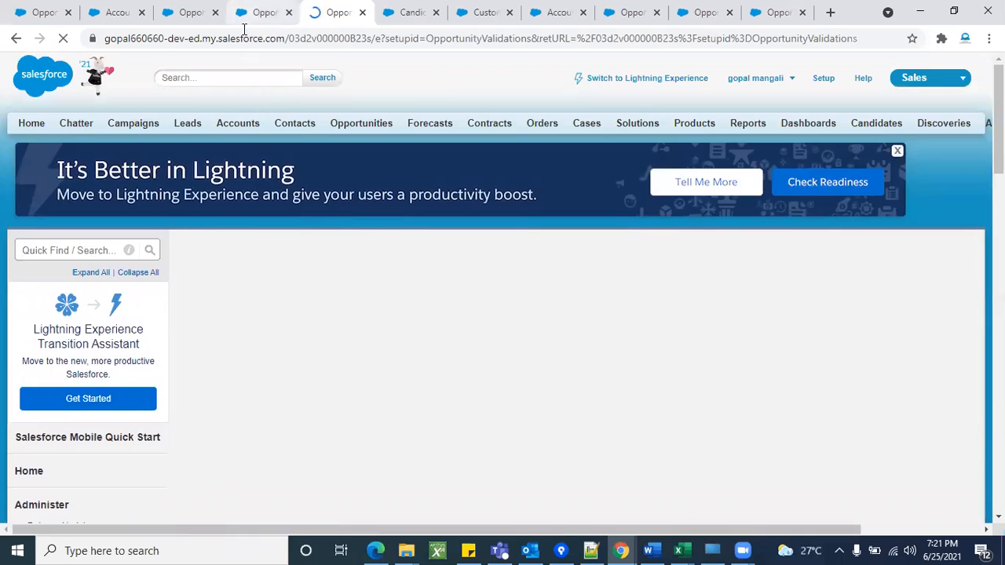
Step: Go to the blank new Opportunity form and set the Close Date to 6/1/2021
{"action": "left_click", "coordinate": [261, 13]}
{"action": "scroll", "coordinate": [652, 262], "scroll_direction": "down", "scroll_amount": 2}
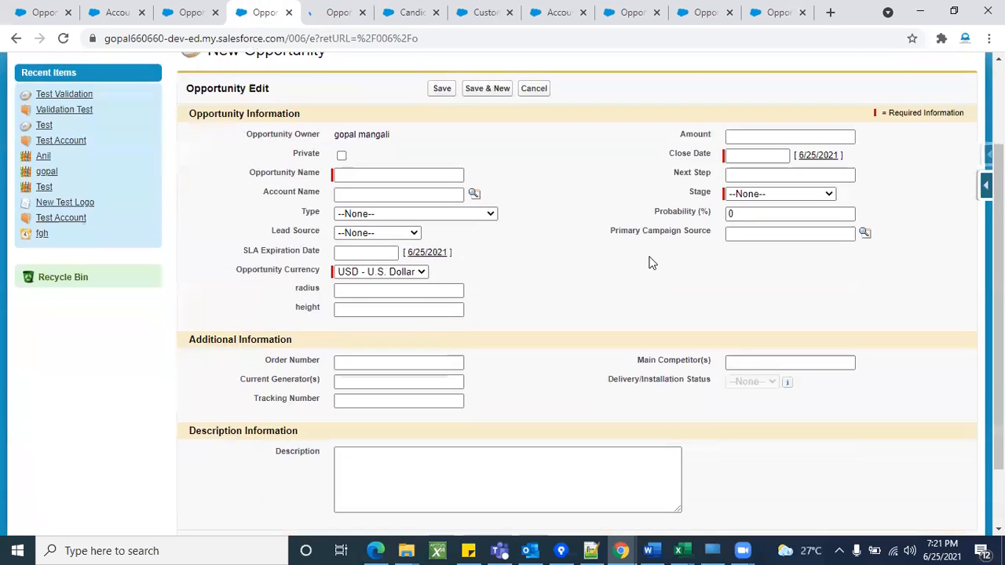
{"action": "scroll", "coordinate": [646, 272], "scroll_direction": "up", "scroll_amount": 1}
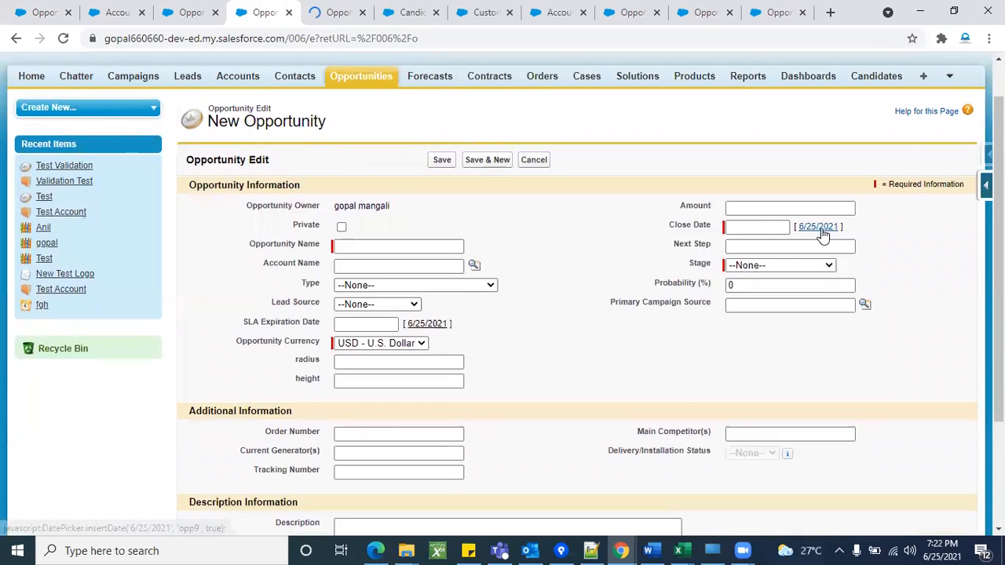
{"action": "left_click", "coordinate": [759, 226]}
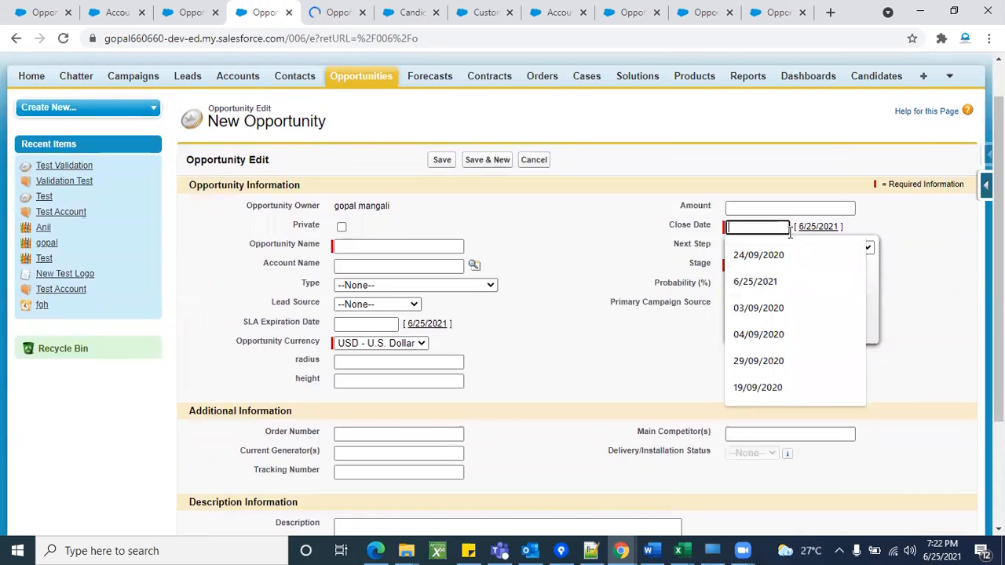
{"action": "left_click", "coordinate": [801, 229]}
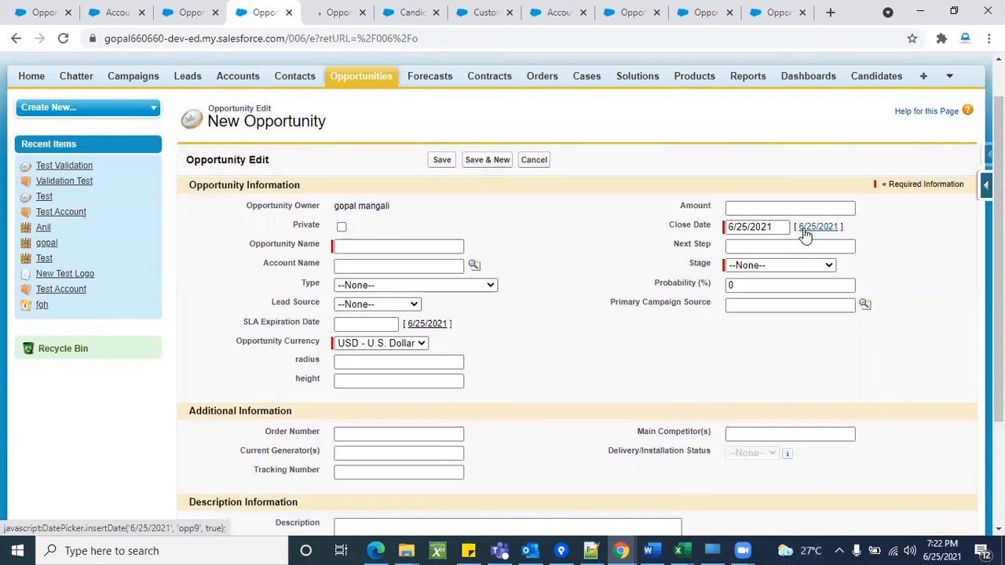
{"action": "left_click", "coordinate": [781, 228]}
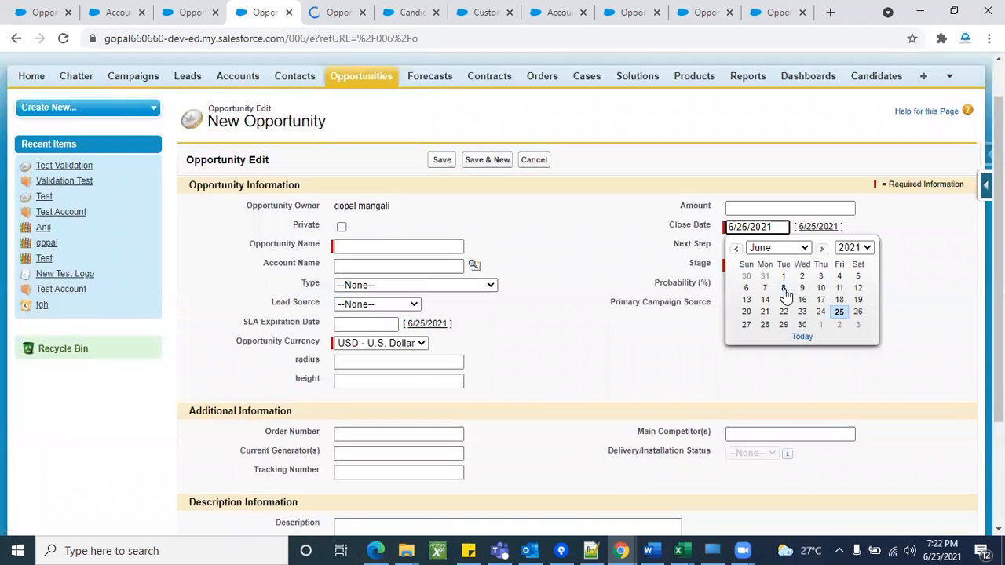
{"action": "left_click", "coordinate": [784, 277]}
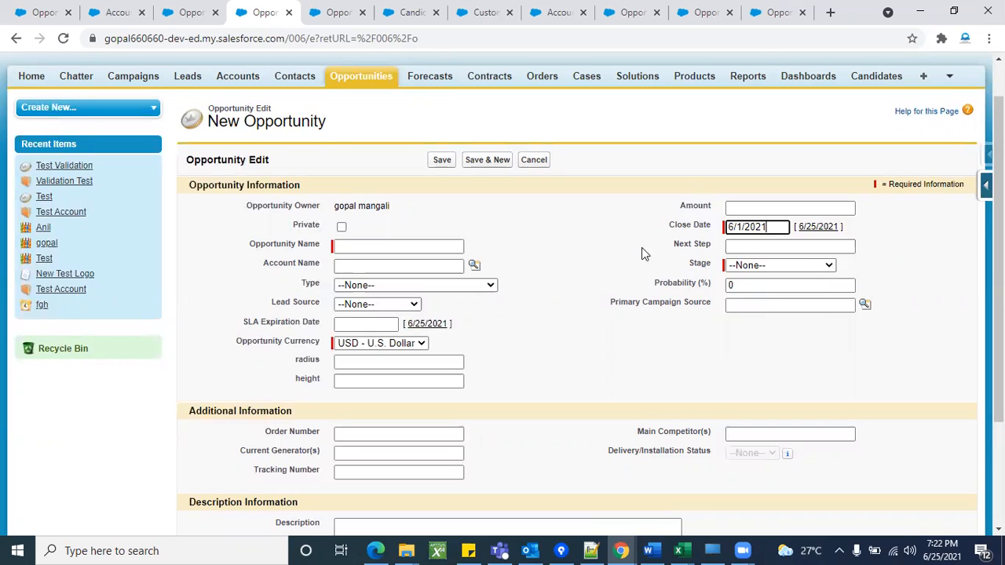
Step: Set the new opportunity's Stage to Prospecting and its Opportunity Name to Test
{"action": "left_click", "coordinate": [741, 266]}
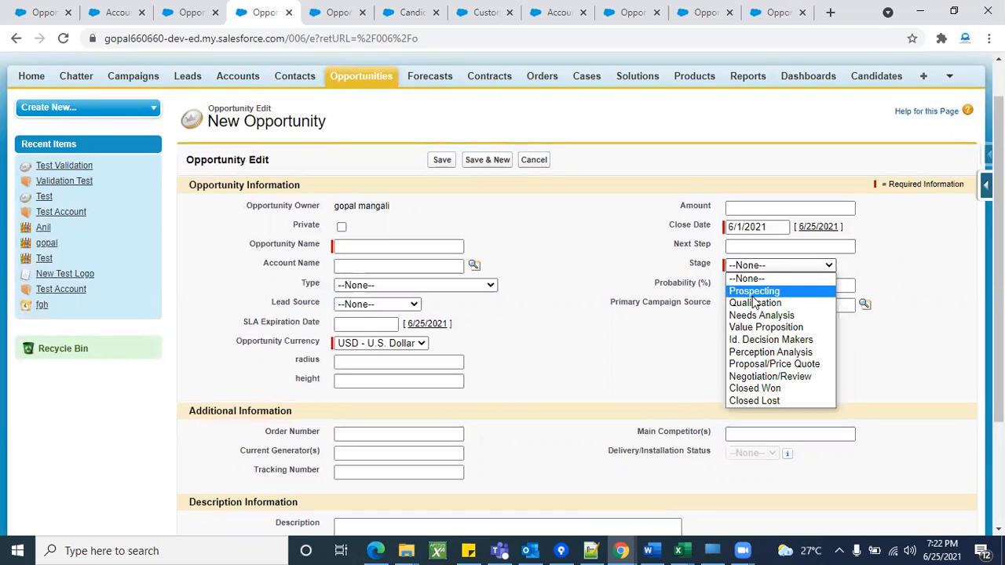
{"action": "left_click", "coordinate": [752, 295]}
{"action": "left_click", "coordinate": [379, 250]}
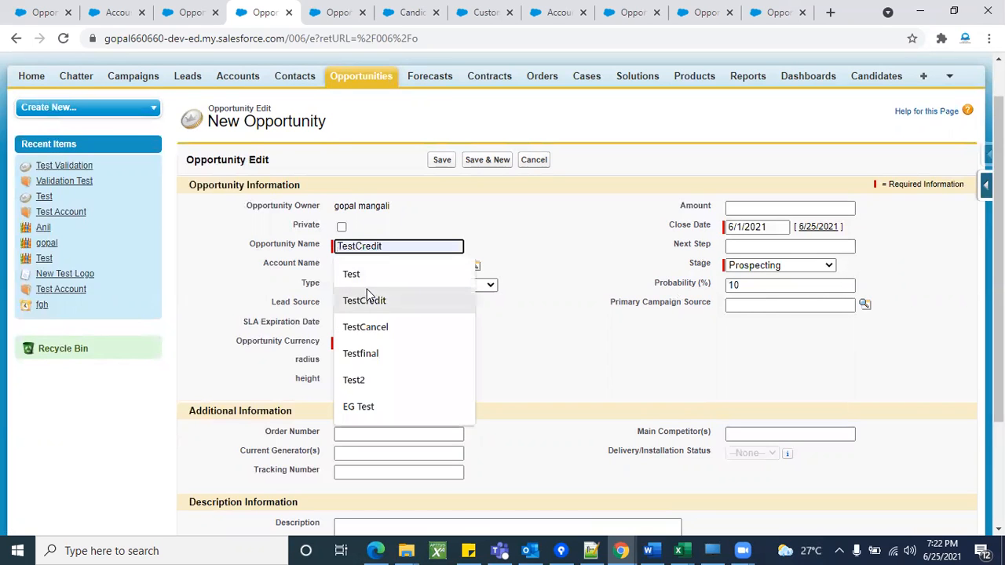
{"action": "left_click", "coordinate": [368, 276]}
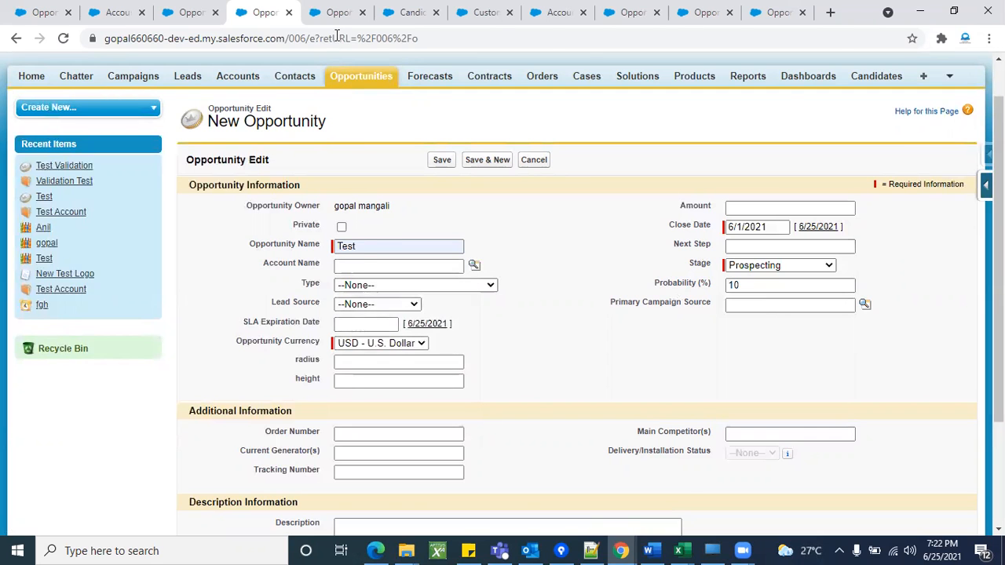
Step: Change the Close_Date rule's error message to "Please check close date" and save the rule
{"action": "left_click", "coordinate": [338, 12]}
{"action": "scroll", "coordinate": [381, 361], "scroll_direction": "down", "scroll_amount": 5}
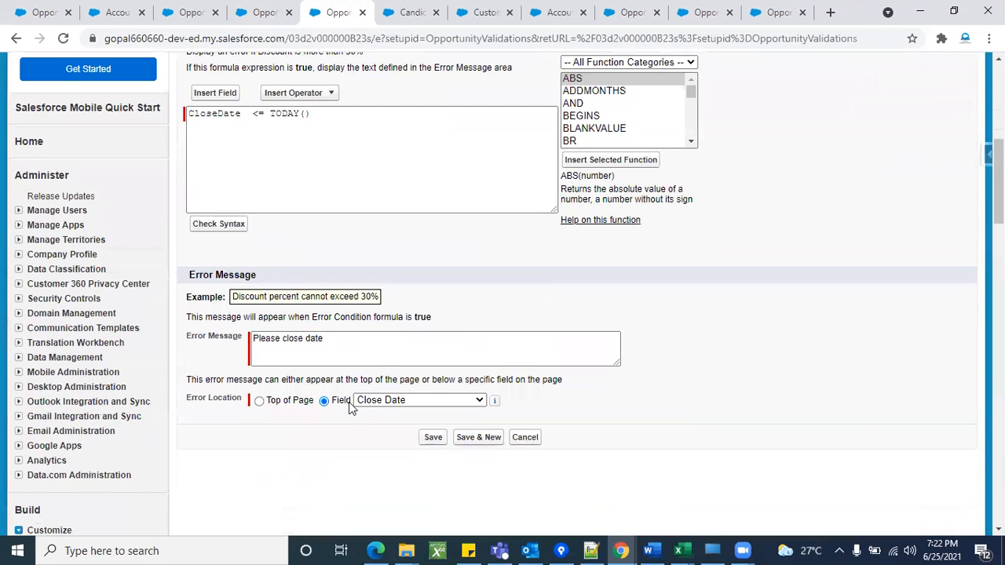
{"action": "left_click", "coordinate": [283, 335]}
{"action": "type", "text": "check"}
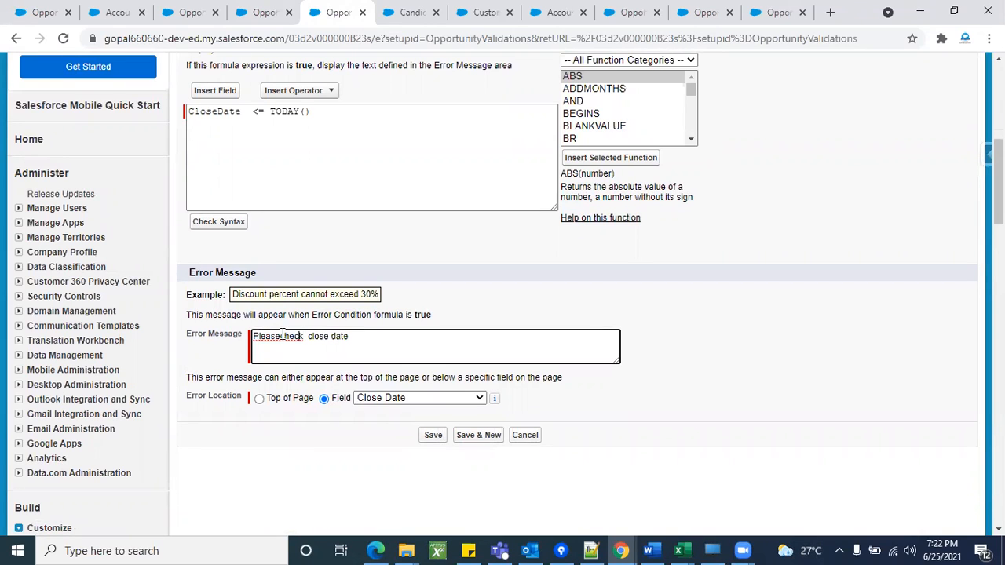
{"action": "left_click", "coordinate": [437, 439]}
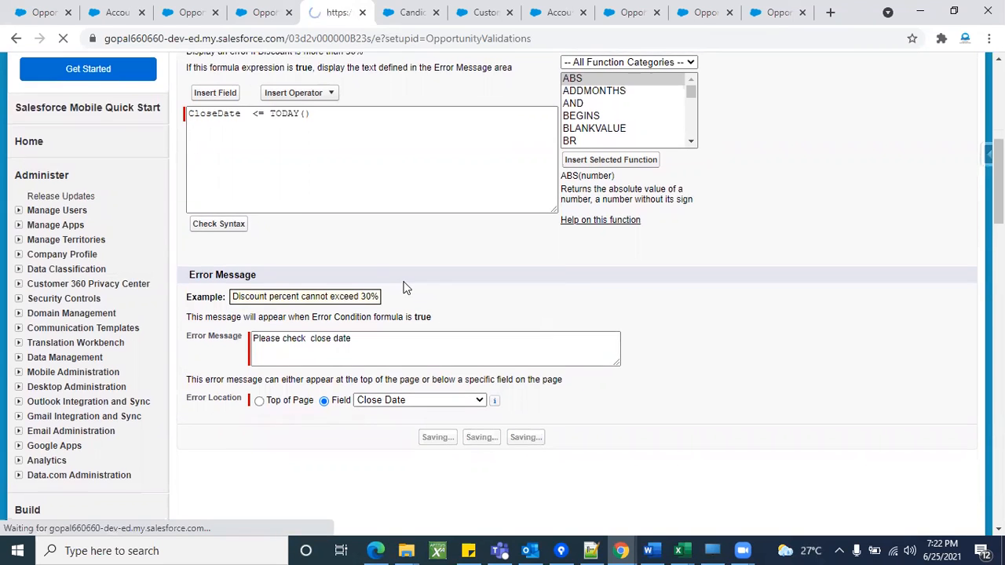
Step: Return to the Test opportunity form and try to save it with the past close date 6/1/2021
{"action": "left_click", "coordinate": [259, 12]}
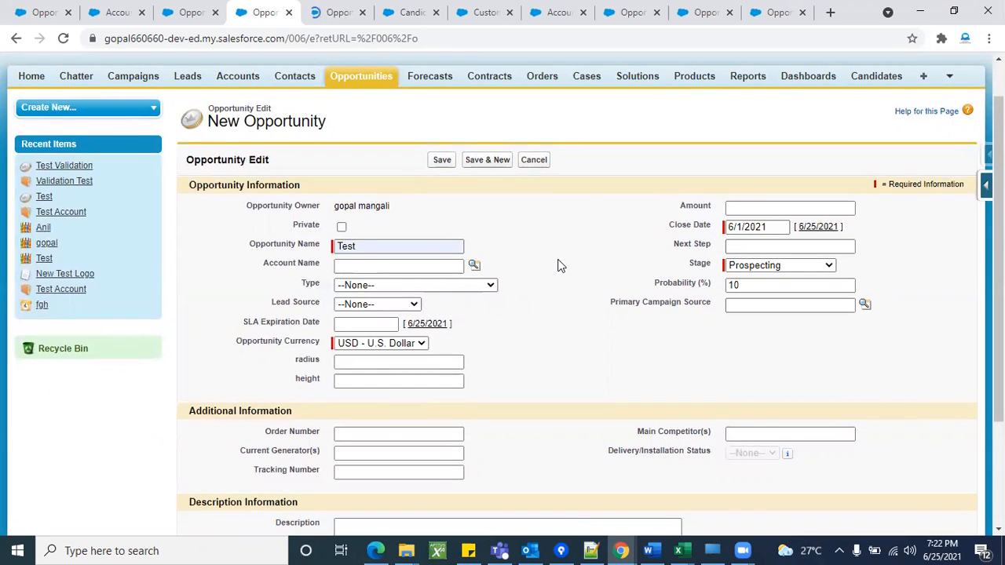
{"action": "left_click", "coordinate": [438, 160]}
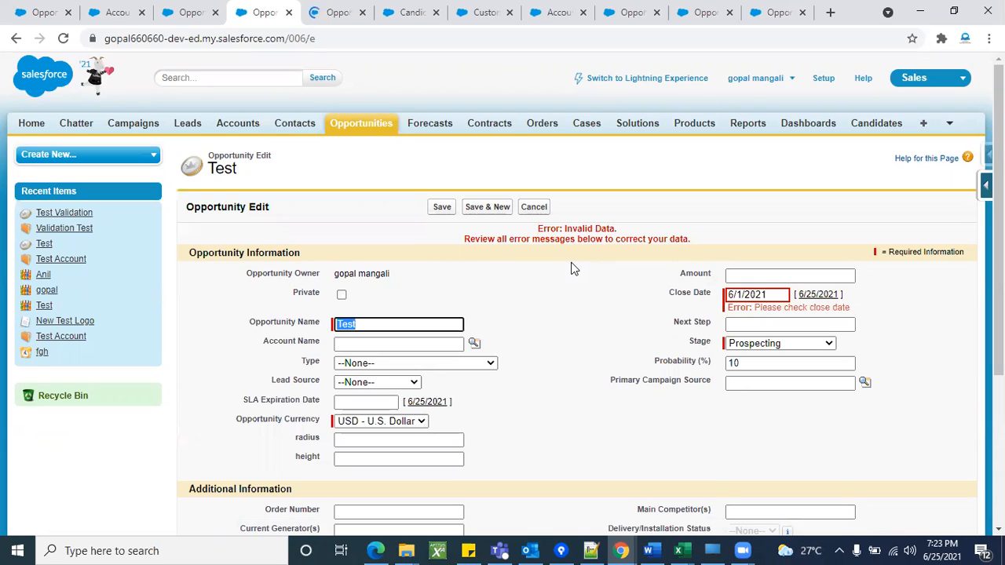
Step: Pick June 24, 2021 as the Test opportunity's Close Date
{"action": "left_click", "coordinate": [776, 294]}
{"action": "left_click", "coordinate": [820, 381]}
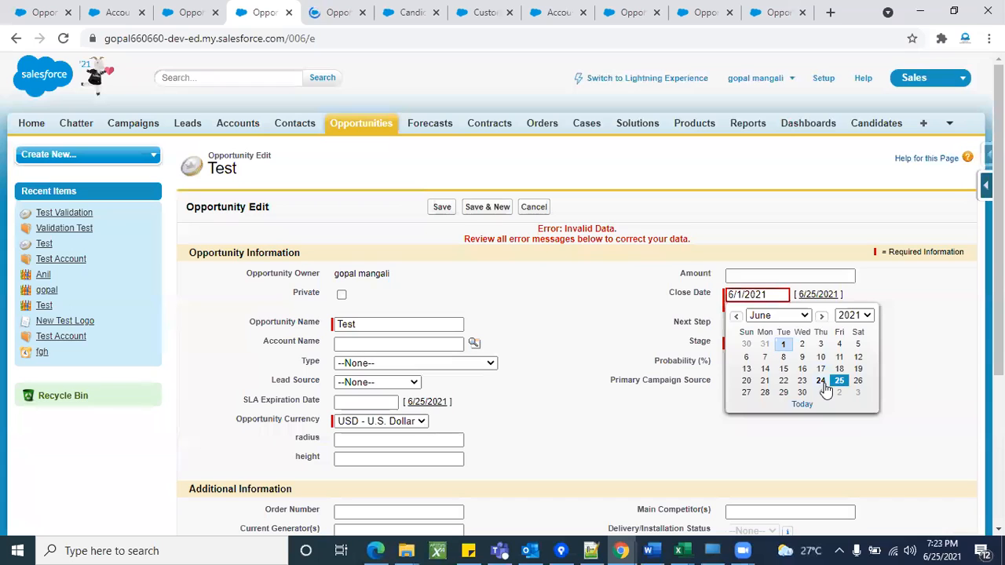
Step: Try to save the Test opportunity with the close date 6/24/2021, and again with the close date 6/25/2021
{"action": "left_click", "coordinate": [441, 208]}
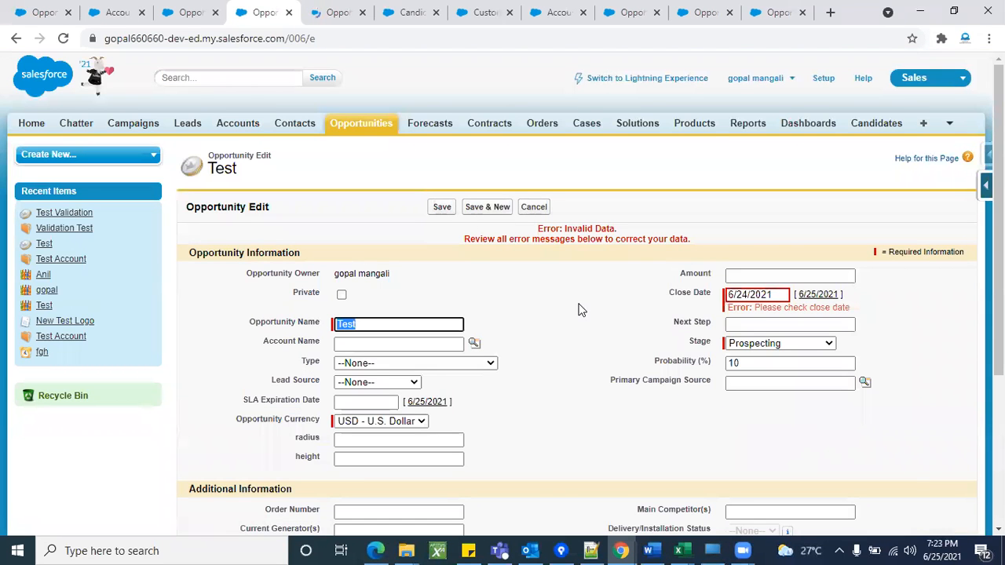
{"action": "left_click", "coordinate": [578, 310]}
{"action": "left_click", "coordinate": [777, 296]}
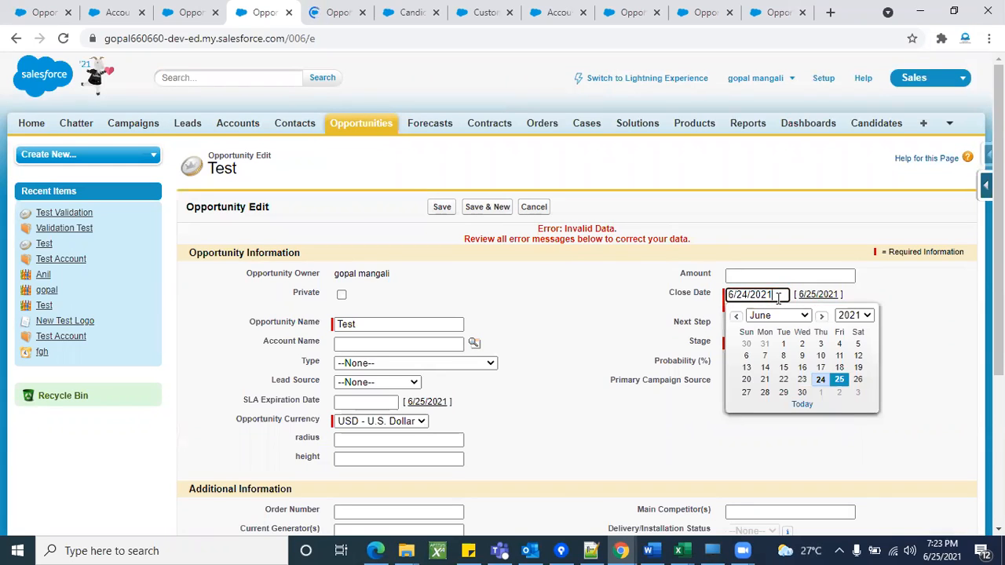
{"action": "left_click", "coordinate": [839, 381]}
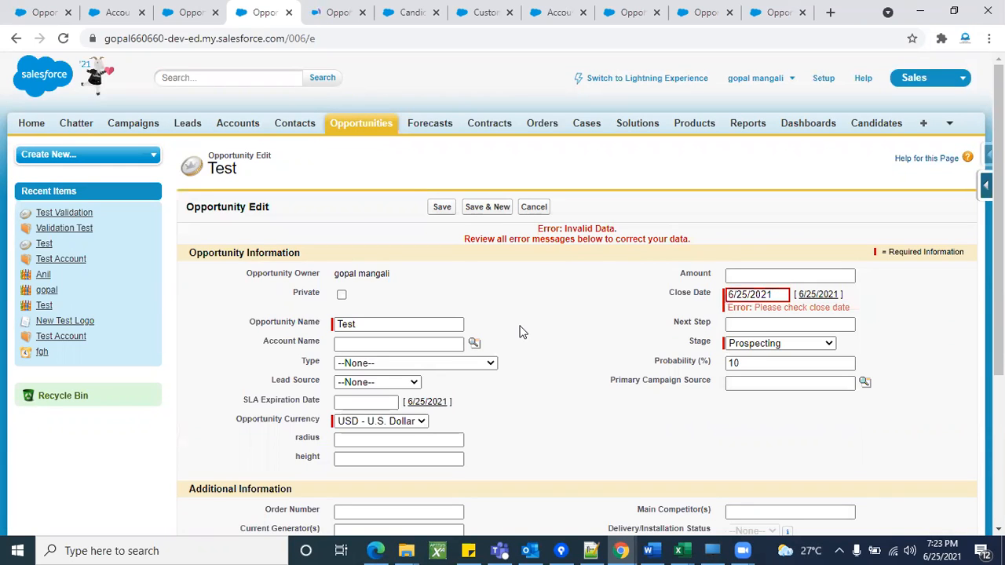
{"action": "left_click", "coordinate": [445, 212]}
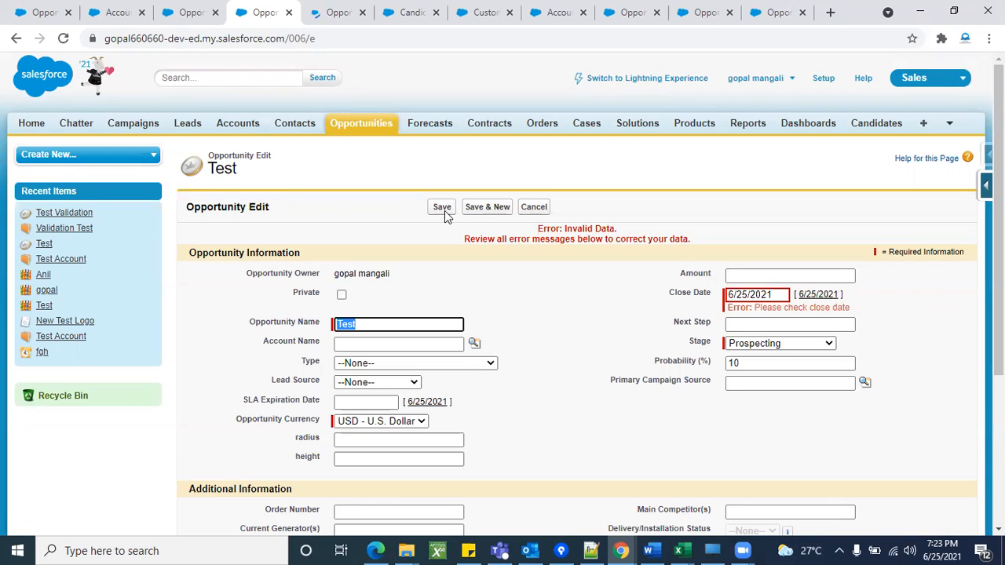
{"action": "left_click", "coordinate": [515, 304]}
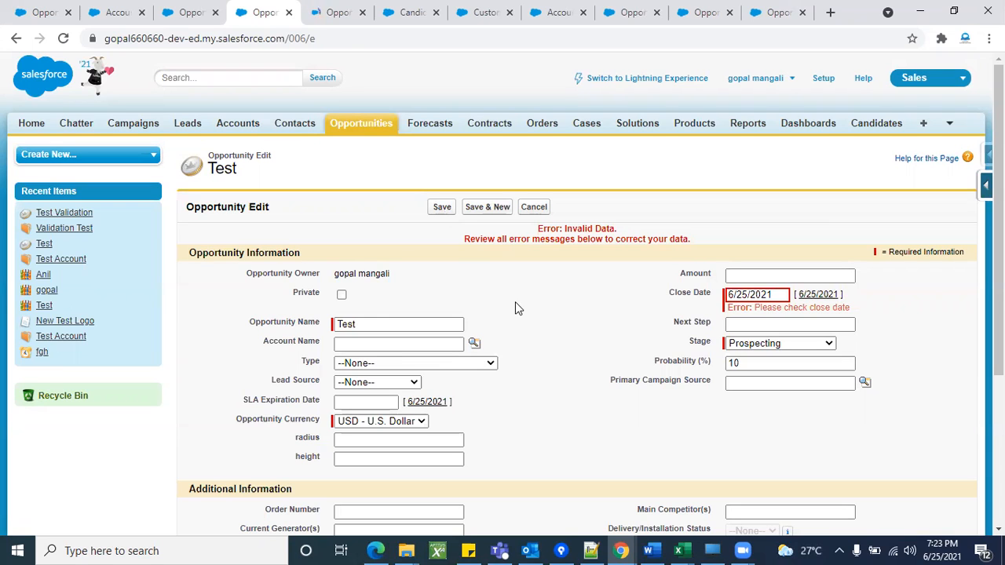
Step: Reopen the Close_Date validation rule for editing, change its error condition formula to CloseDate < TODAY(), and save the rule
{"action": "left_click", "coordinate": [341, 22]}
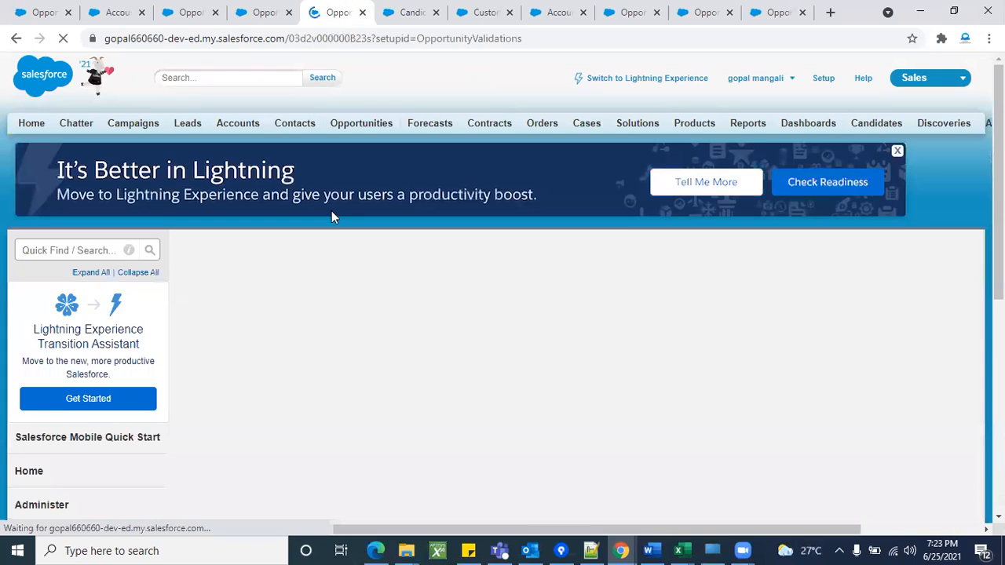
{"action": "scroll", "coordinate": [389, 333], "scroll_direction": "down", "scroll_amount": 3}
{"action": "scroll", "coordinate": [390, 338], "scroll_direction": "down", "scroll_amount": 1}
{"action": "scroll", "coordinate": [390, 338], "scroll_direction": "up", "scroll_amount": 5}
{"action": "left_click", "coordinate": [65, 38]}
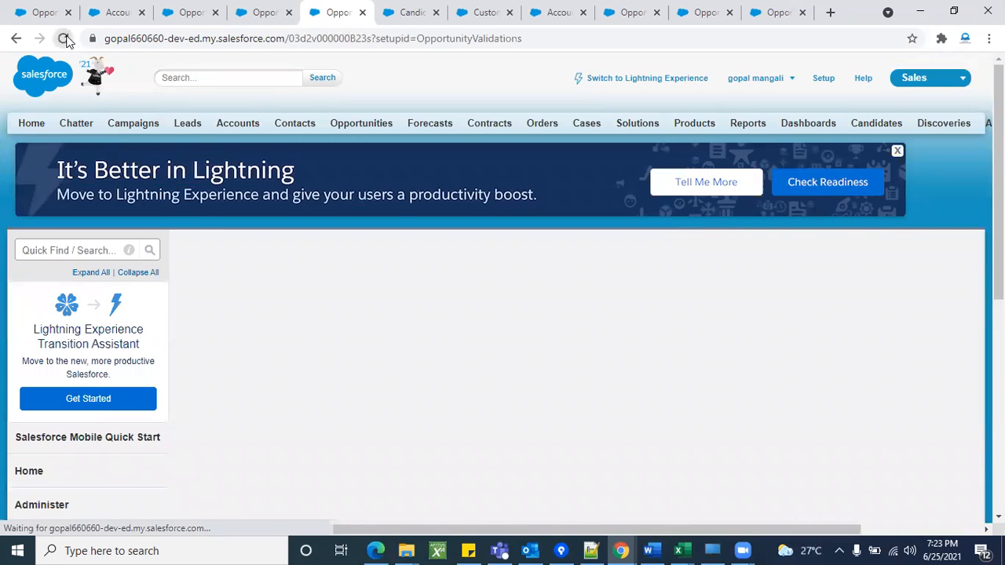
{"action": "left_click", "coordinate": [16, 38]}
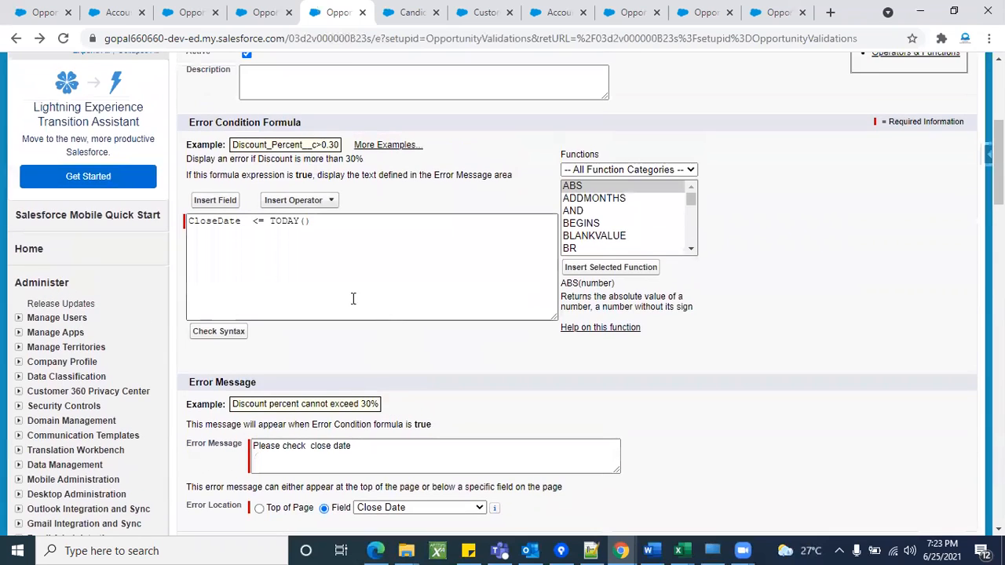
{"action": "left_click", "coordinate": [266, 222]}
{"action": "key", "text": "BackSpace"}
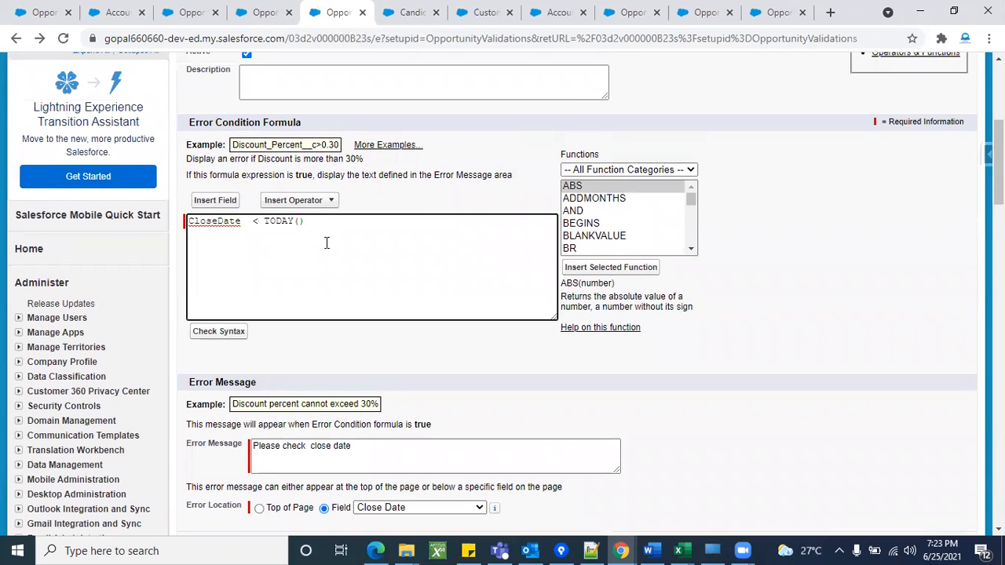
{"action": "scroll", "coordinate": [314, 440], "scroll_direction": "down", "scroll_amount": 2}
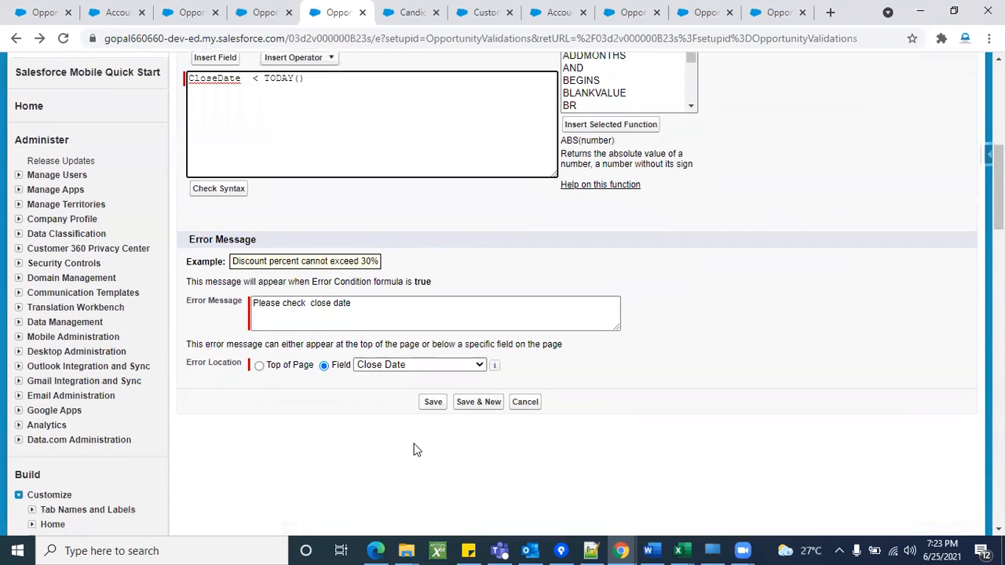
{"action": "left_click", "coordinate": [434, 401]}
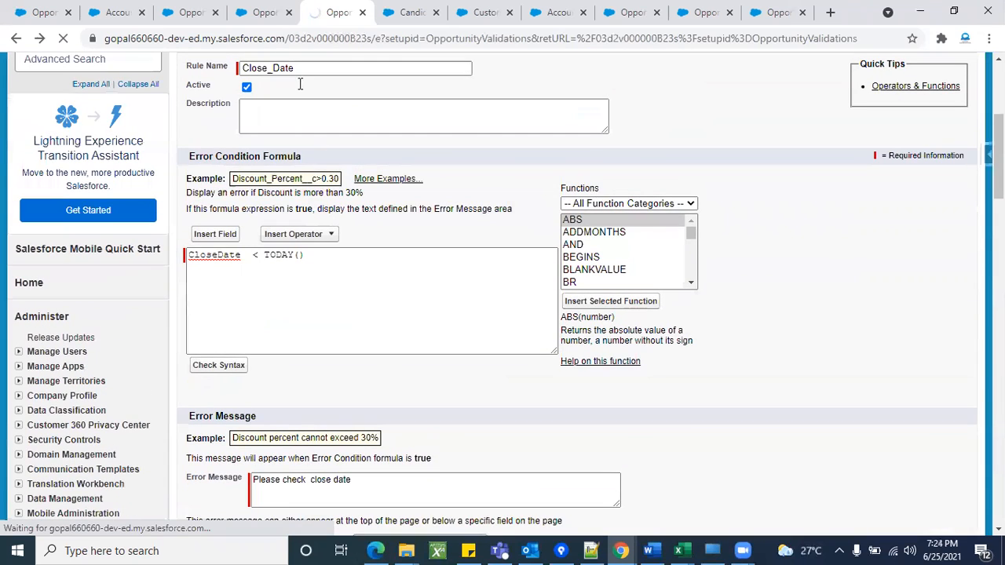
Step: Return to the Test opportunity and save it with the close date 6/25/2021
{"action": "left_click", "coordinate": [270, 22]}
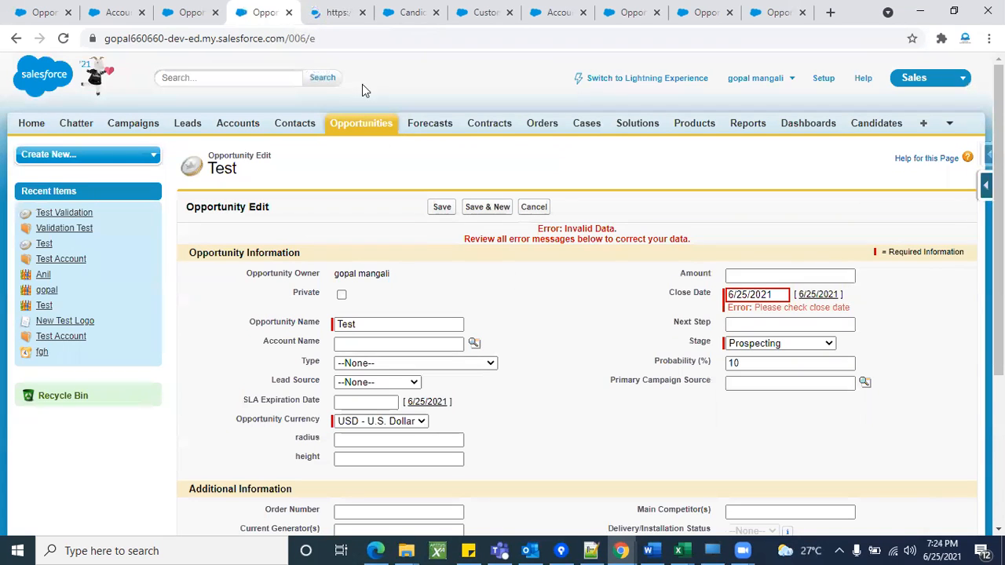
{"action": "left_click", "coordinate": [337, 14]}
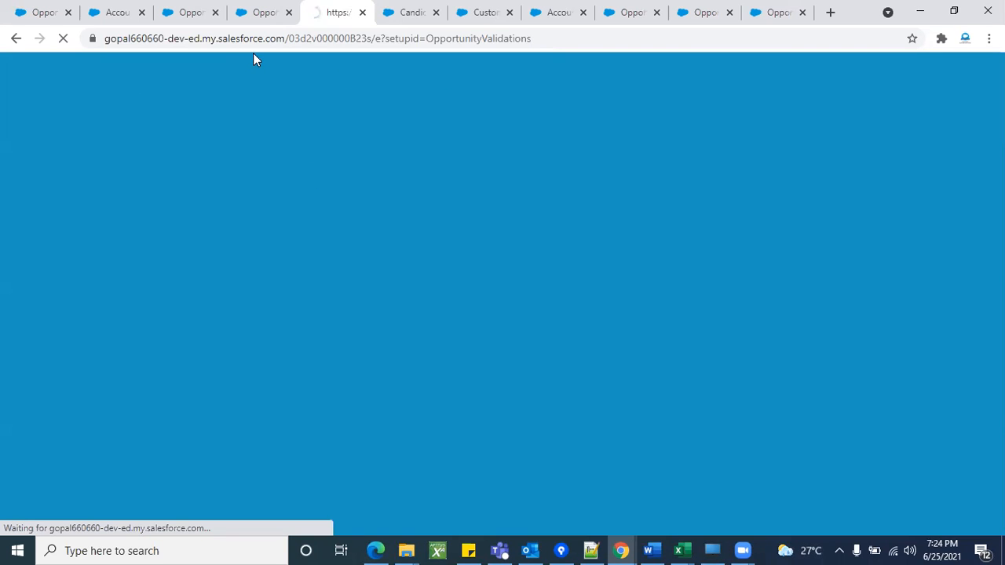
{"action": "left_click", "coordinate": [262, 12]}
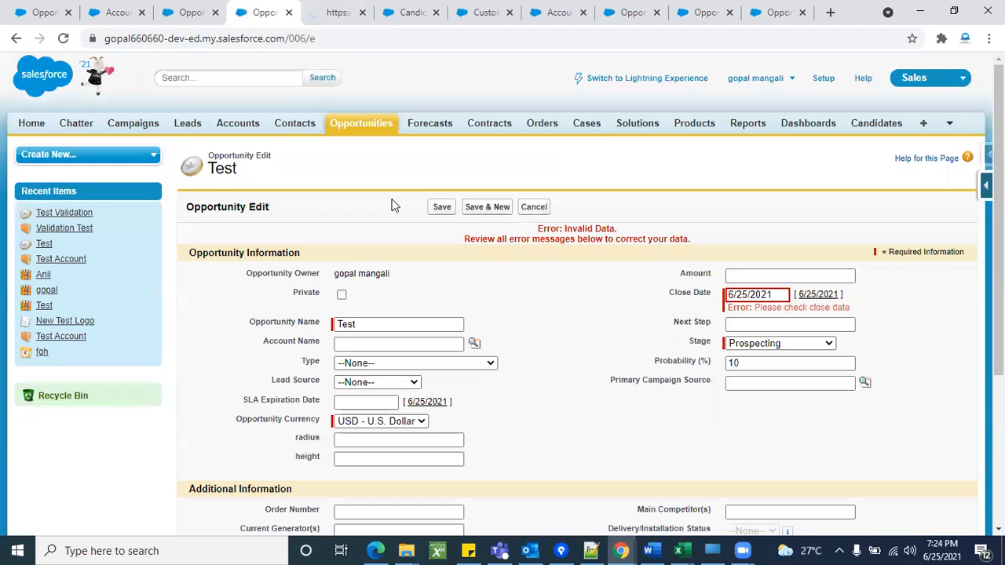
{"action": "left_click", "coordinate": [441, 208]}
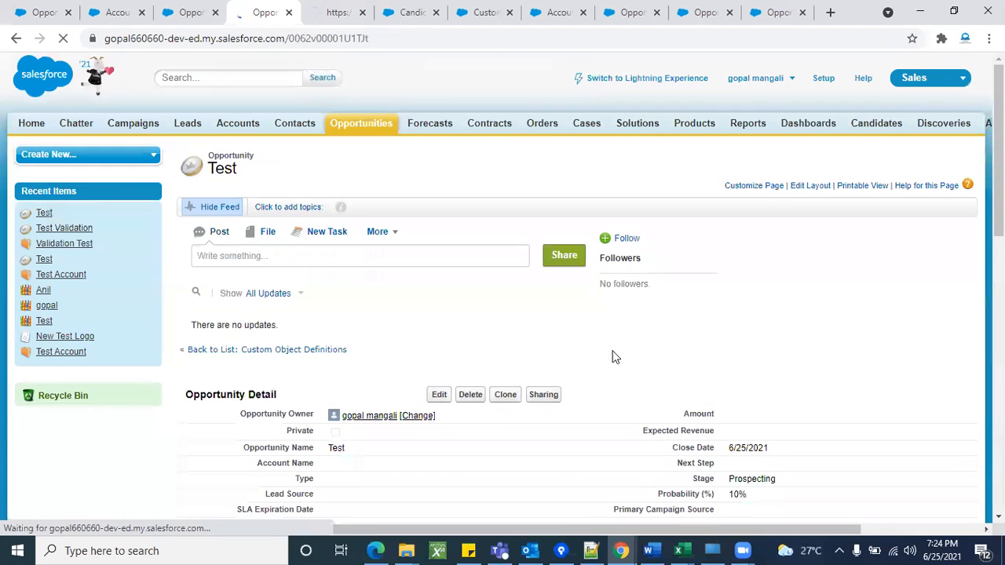
{"action": "scroll", "coordinate": [627, 369], "scroll_direction": "down", "scroll_amount": 2}
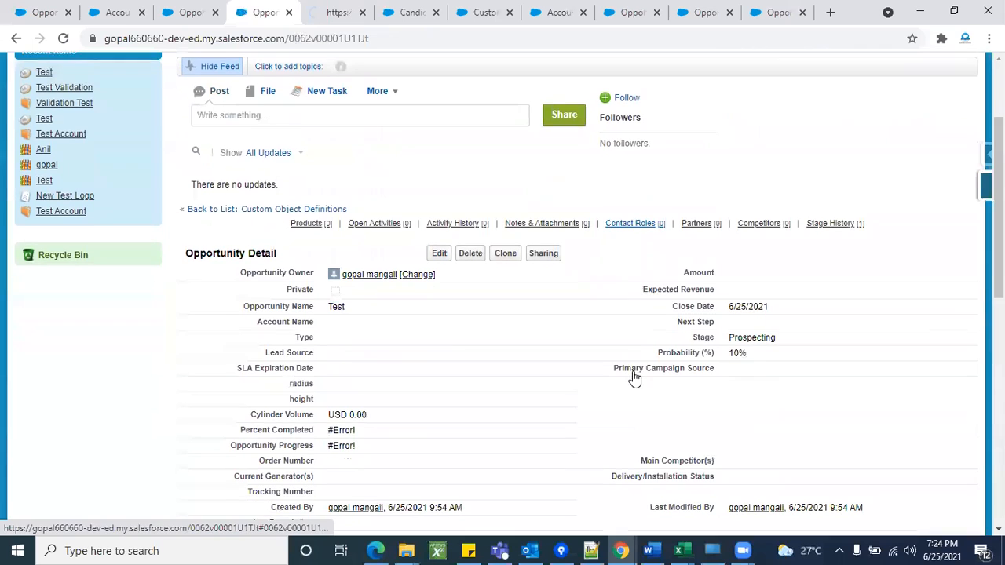
Step: Edit the saved Test opportunity, set its close date to 6/30/2021 and its amount to 6000, and save it
{"action": "left_click", "coordinate": [440, 252]}
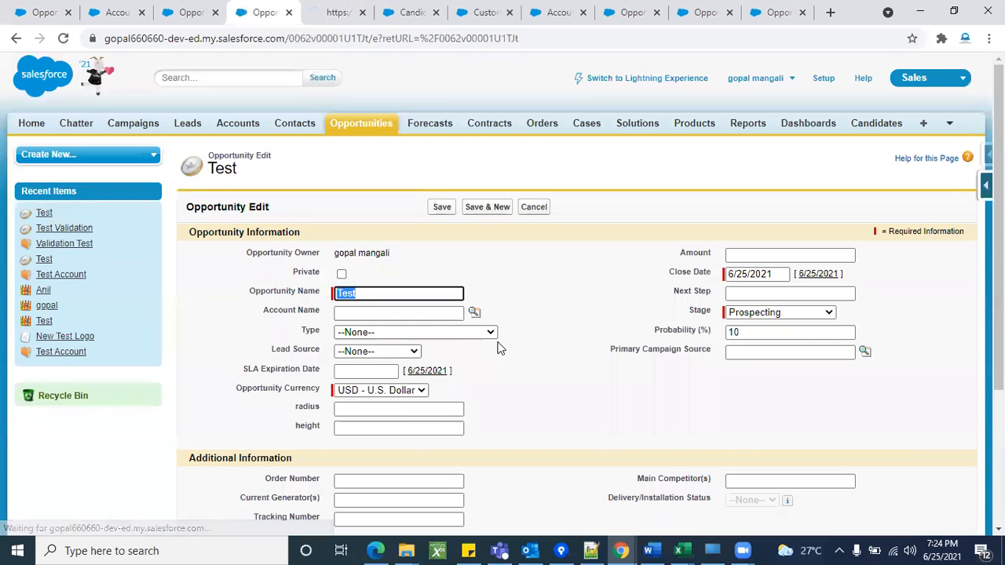
{"action": "left_click", "coordinate": [787, 275]}
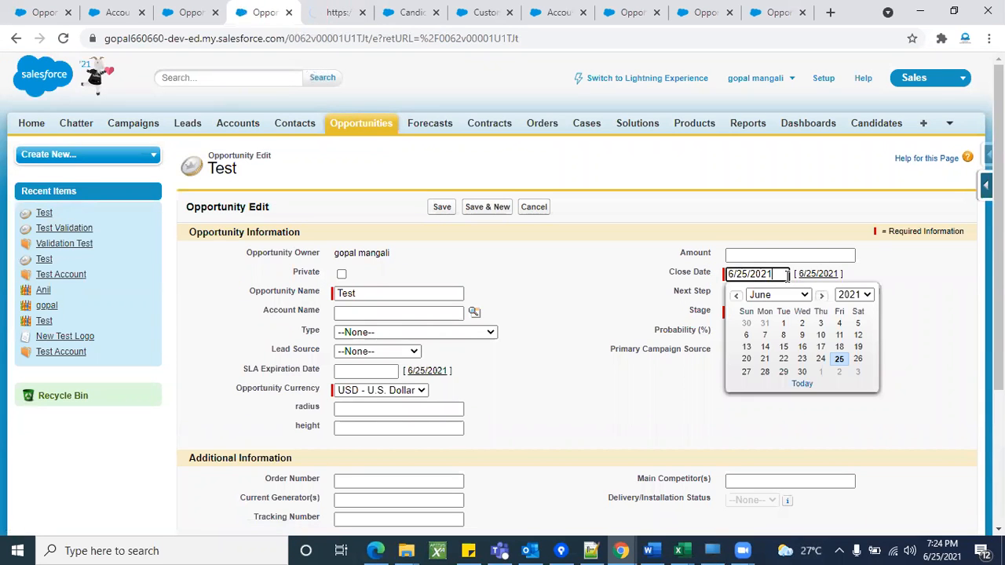
{"action": "left_click", "coordinate": [807, 375]}
{"action": "left_click", "coordinate": [541, 281]}
{"action": "left_click", "coordinate": [757, 256]}
{"action": "type", "text": "6000"}
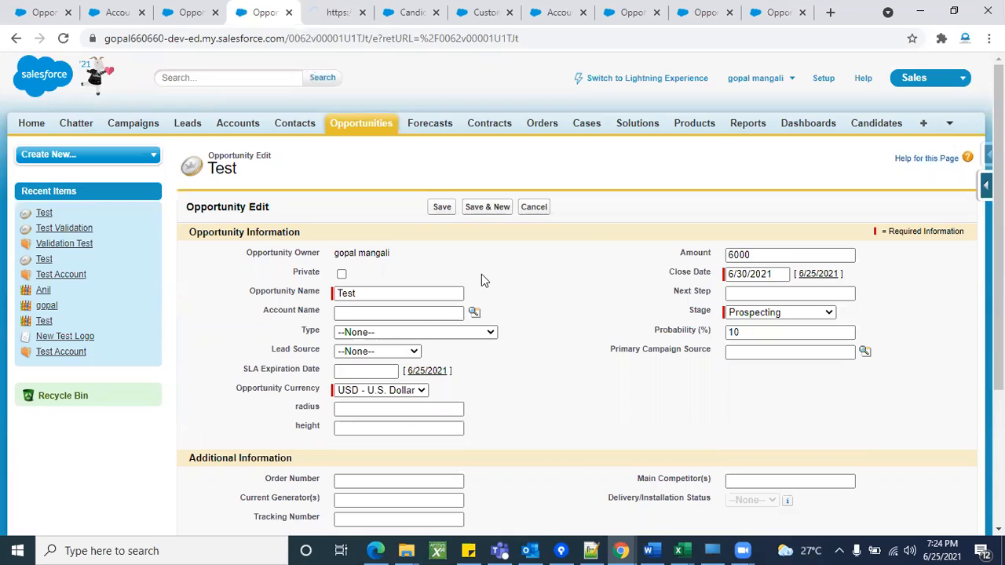
{"action": "left_click", "coordinate": [613, 280]}
{"action": "left_click", "coordinate": [445, 211]}
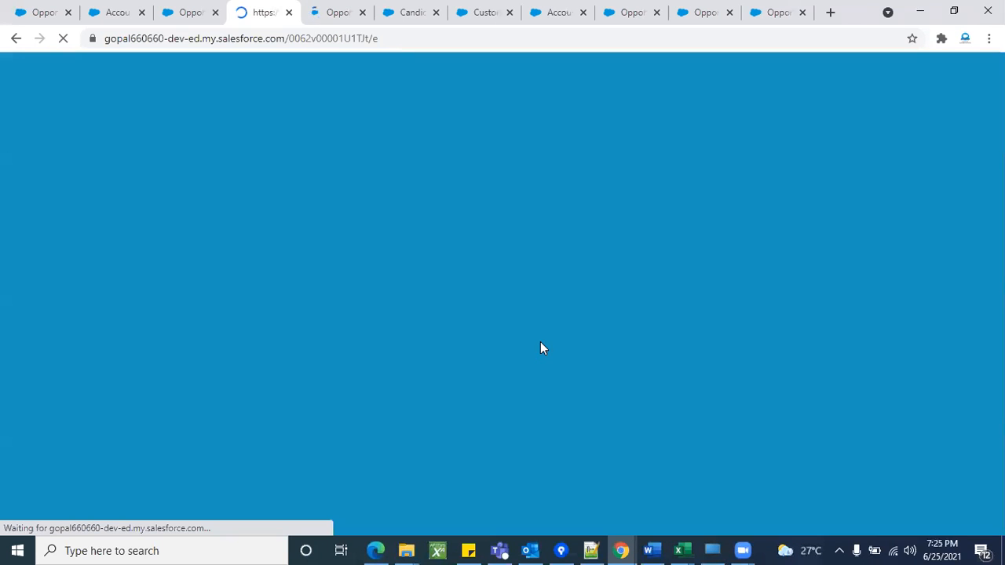
Step: Connect the computer to the Realme 1 Wi-Fi network
{"action": "left_click", "coordinate": [891, 547]}
{"action": "left_click", "coordinate": [891, 547]}
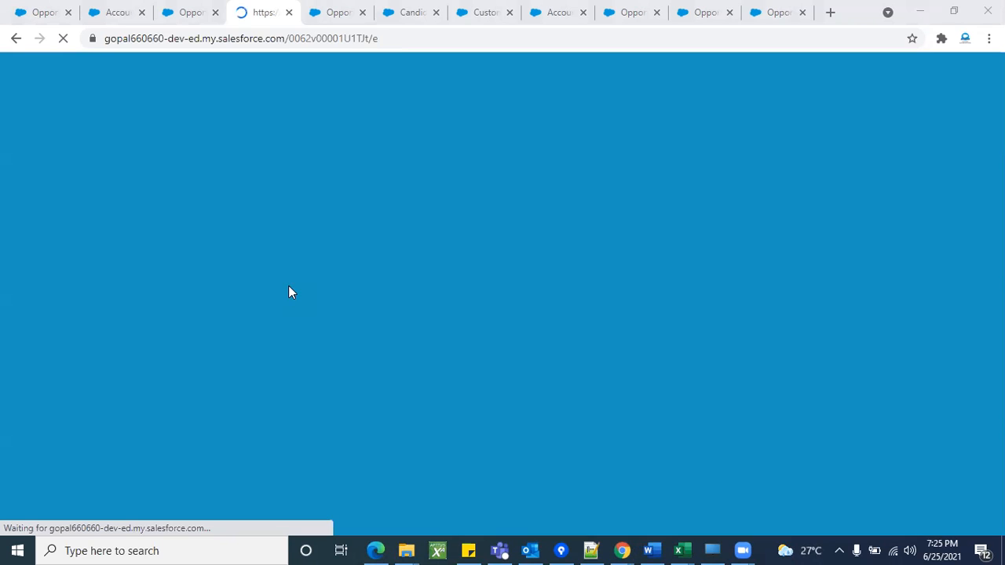
{"action": "left_click", "coordinate": [895, 550]}
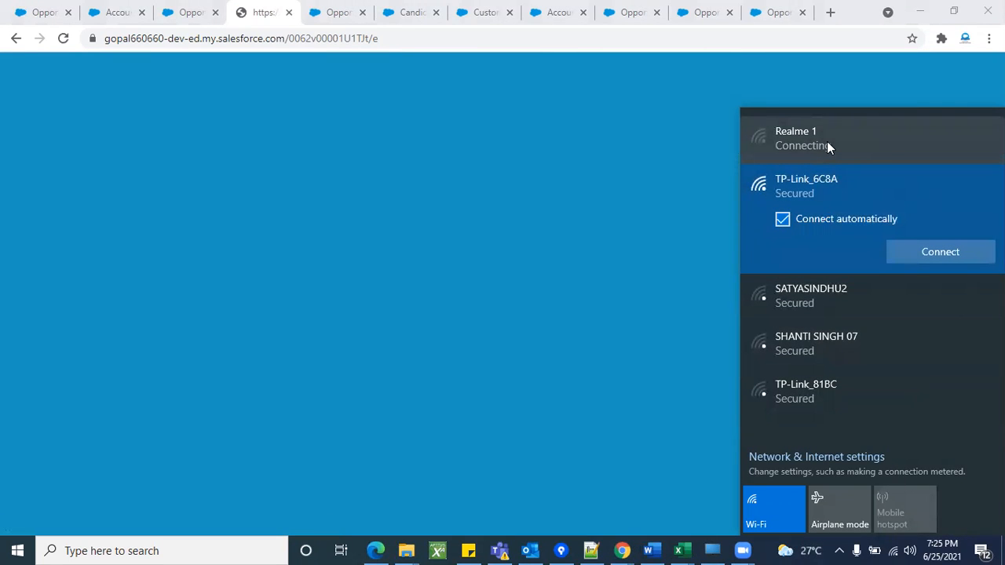
{"action": "left_click", "coordinate": [826, 141]}
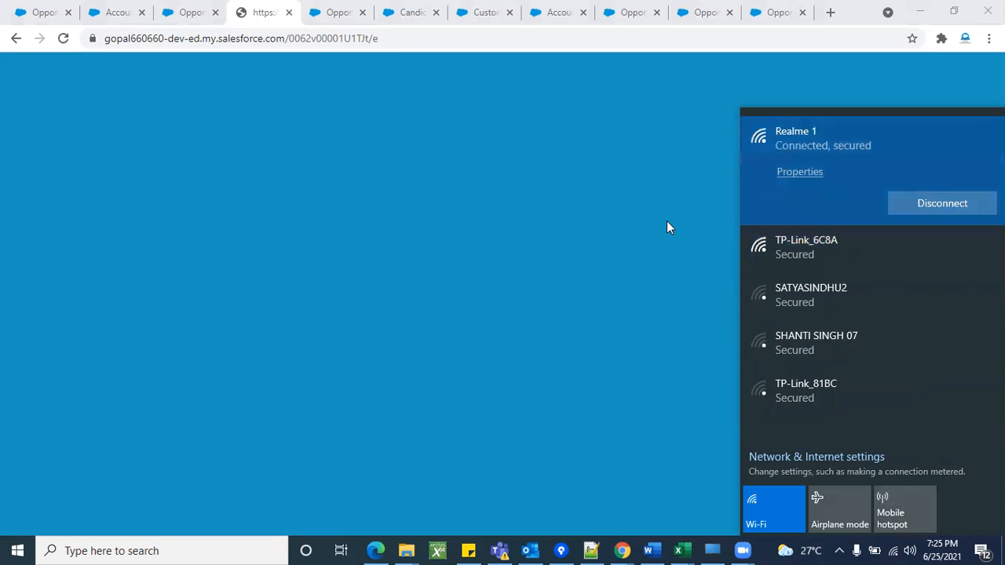
{"action": "left_click", "coordinate": [666, 223]}
Step: Reload the stalled opportunity page and resubmit its form data
{"action": "left_click", "coordinate": [63, 37]}
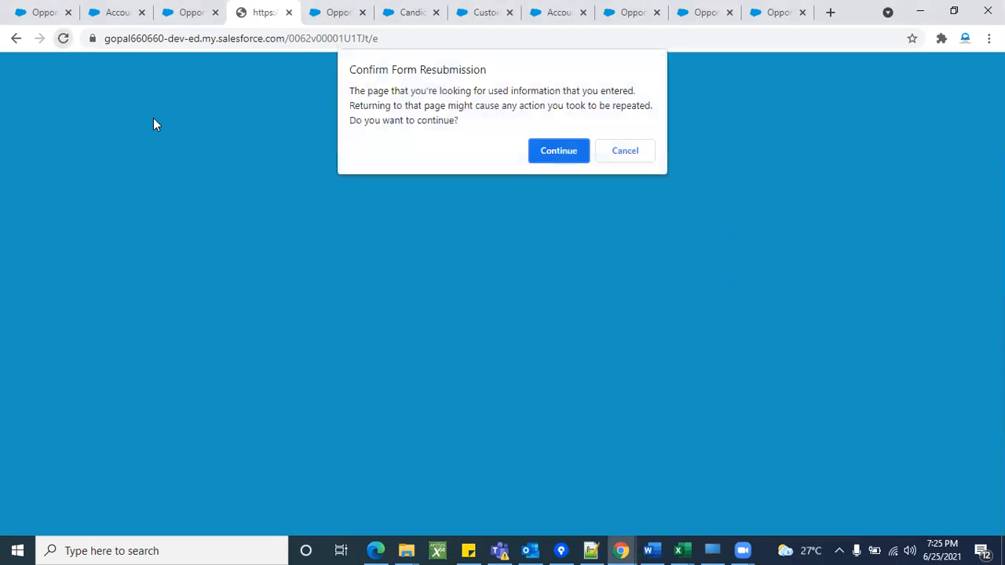
{"action": "left_click", "coordinate": [534, 162]}
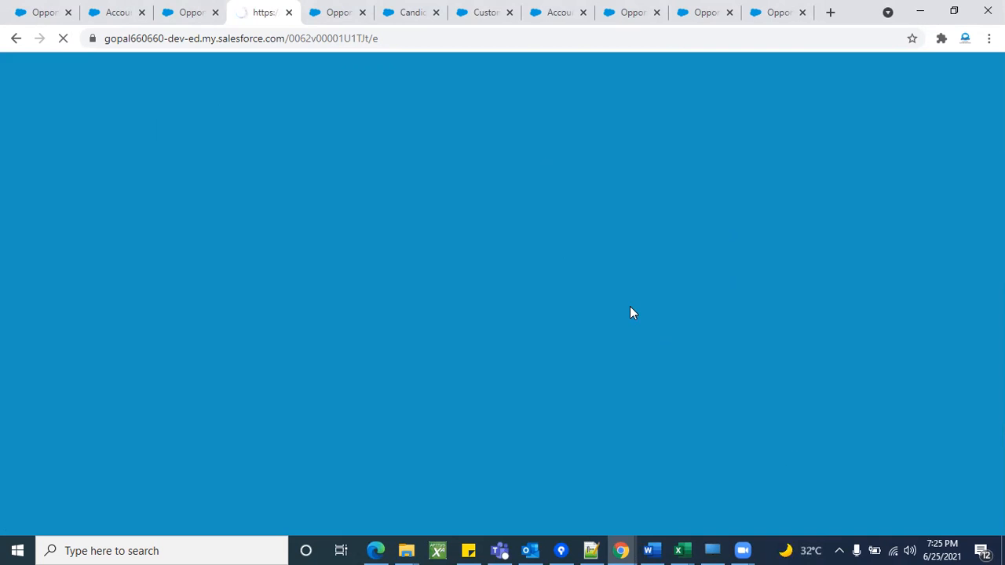
{"action": "left_click", "coordinate": [891, 548]}
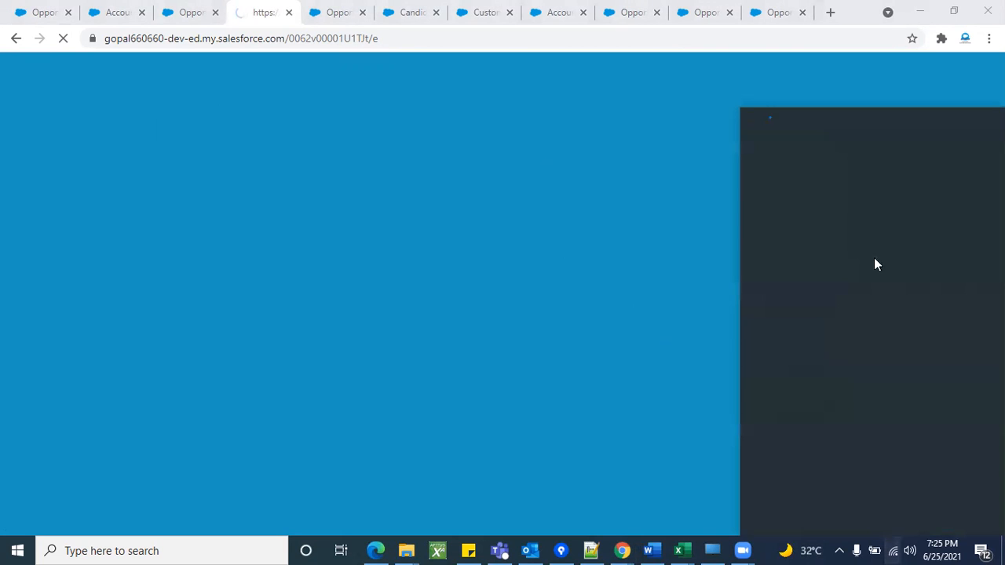
{"action": "left_click", "coordinate": [62, 43]}
{"action": "left_click", "coordinate": [62, 43]}
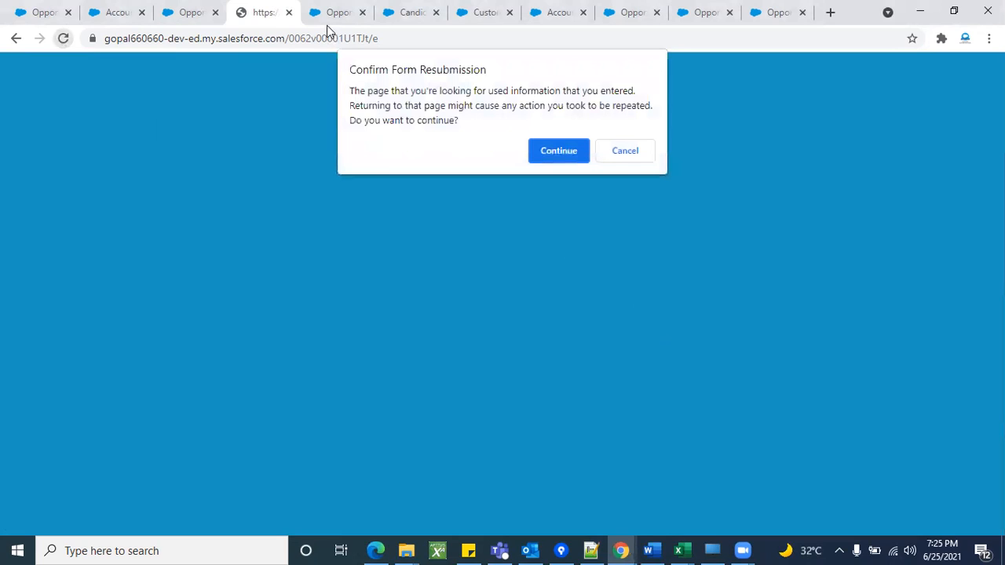
Step: Start a new opportunity, set the close date to 7/3/2021 and the amount to 5000, and try to save it
{"action": "left_click", "coordinate": [365, 127]}
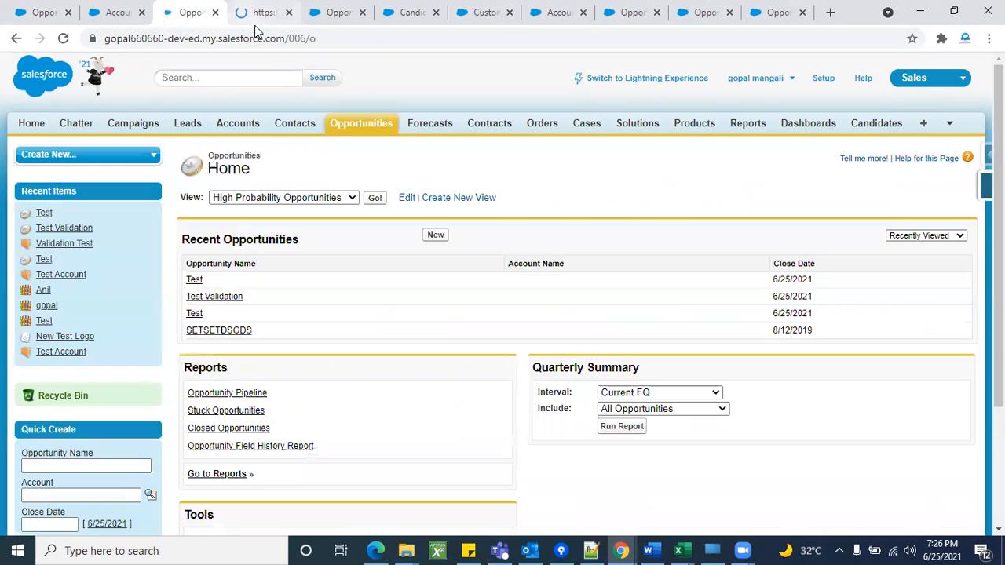
{"action": "left_click", "coordinate": [263, 12]}
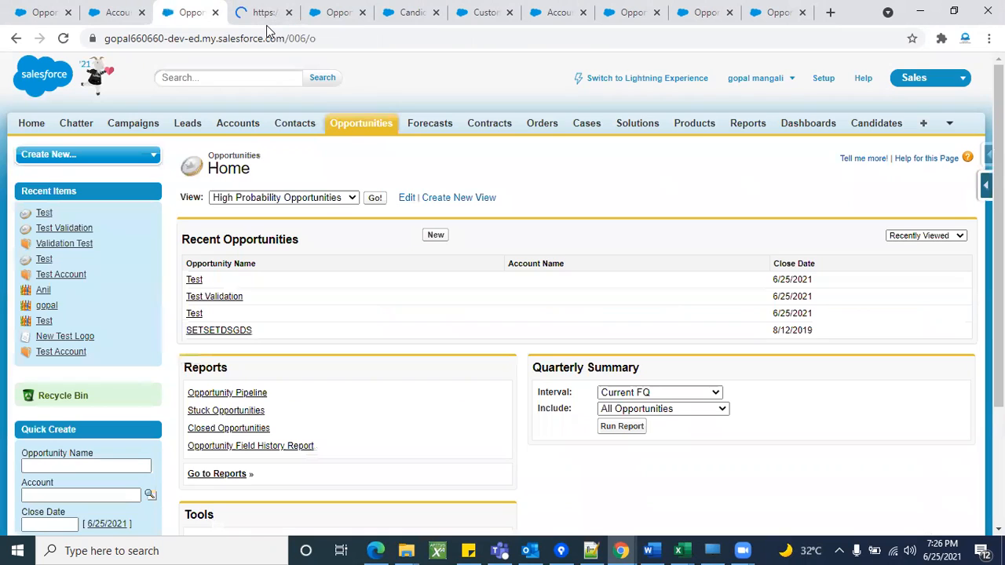
{"action": "left_click", "coordinate": [189, 22]}
{"action": "left_click", "coordinate": [437, 238]}
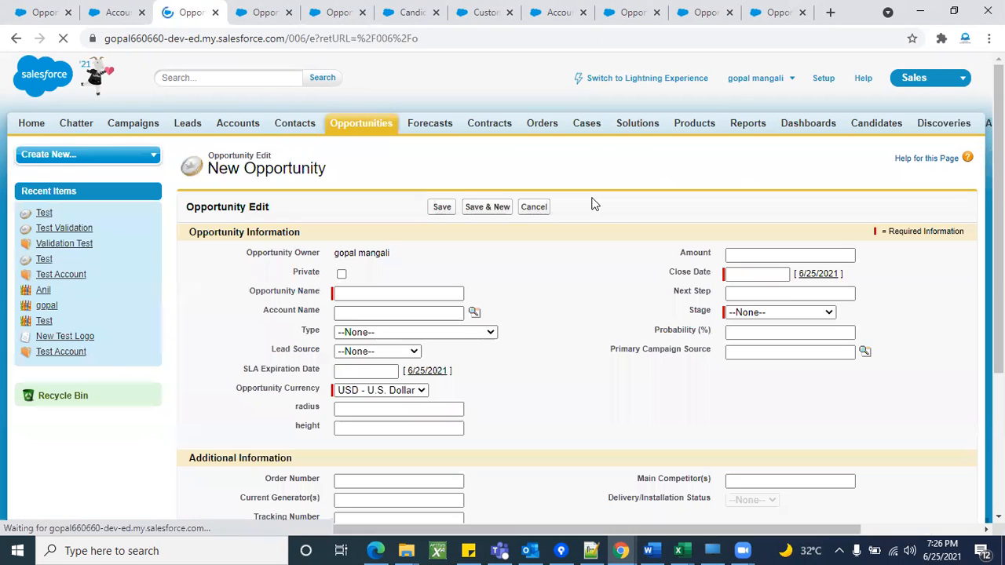
{"action": "left_click", "coordinate": [777, 274]}
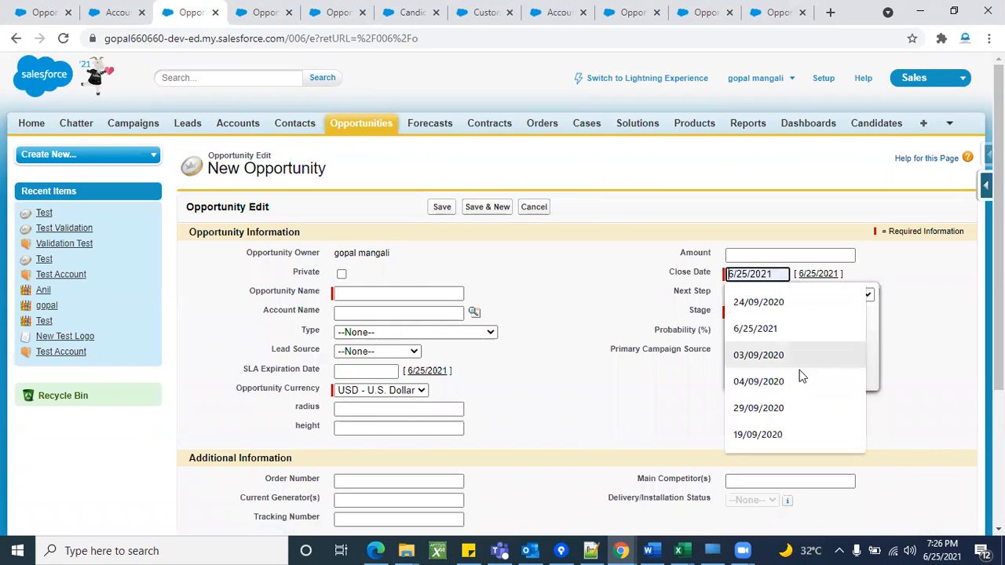
{"action": "left_click", "coordinate": [773, 272]}
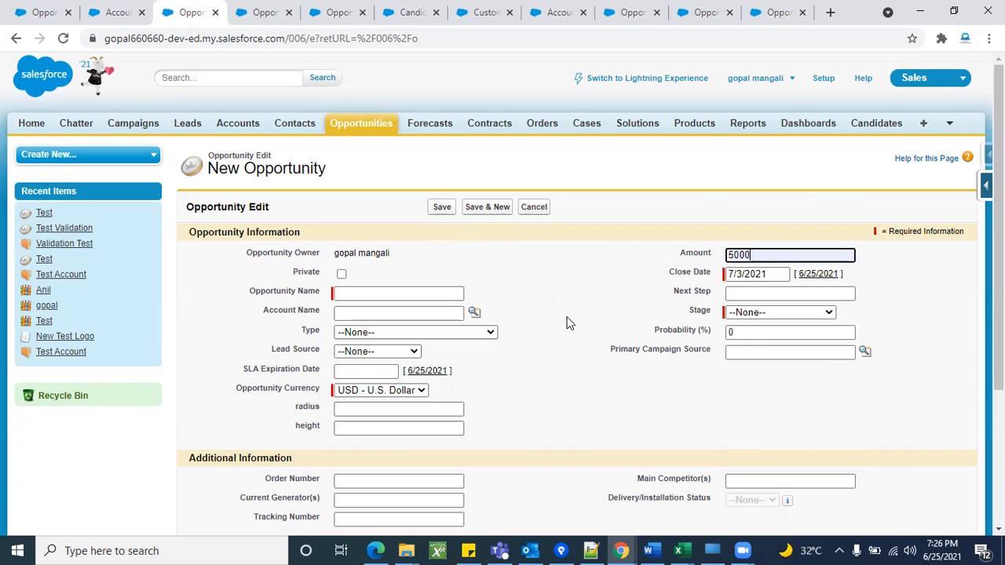
{"action": "scroll", "coordinate": [569, 322], "scroll_direction": "down", "scroll_amount": 2}
{"action": "key", "text": "Return"}
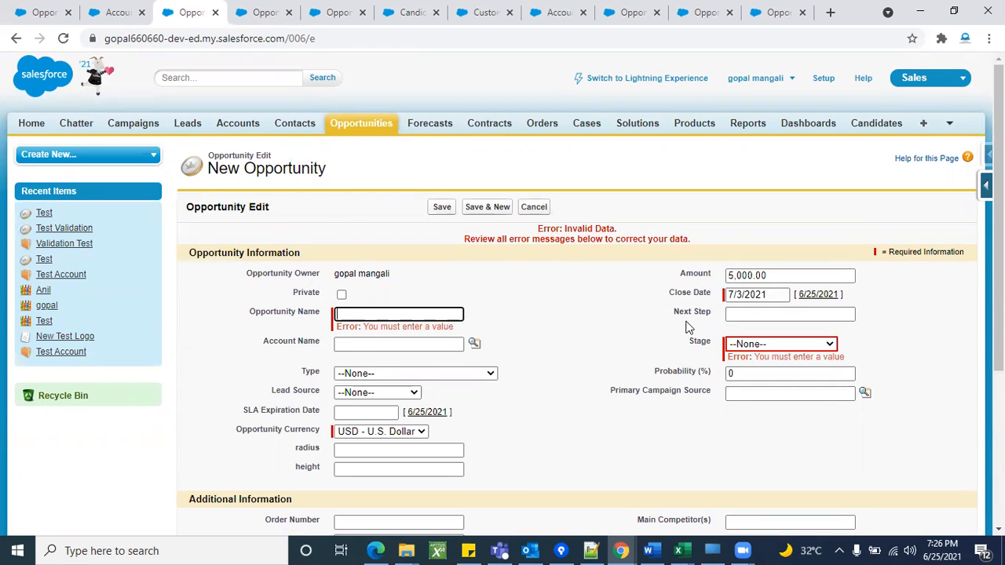
Step: Set the new opportunity's stage to Prospecting and its name to Test, and try to save it
{"action": "left_click", "coordinate": [769, 346]}
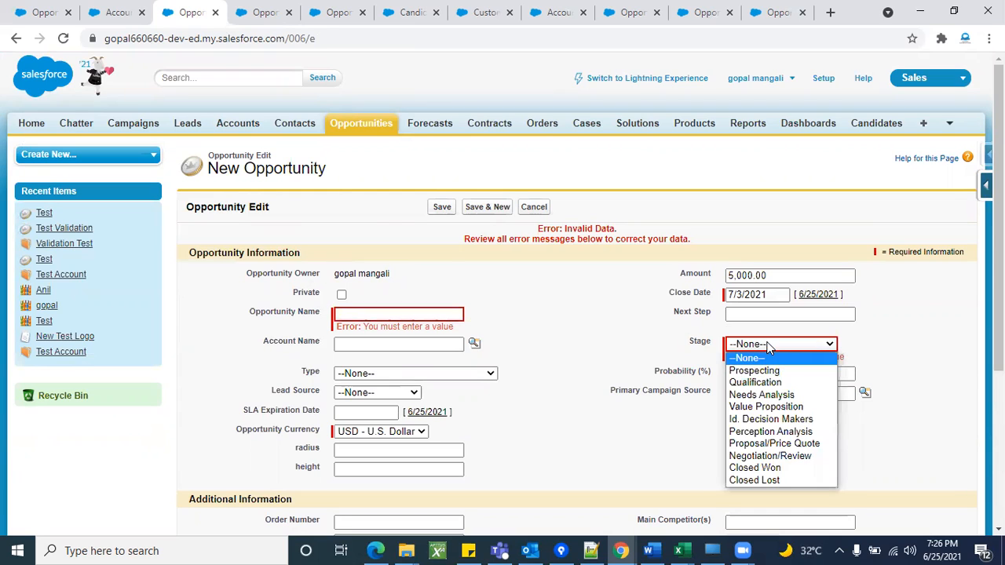
{"action": "left_click", "coordinate": [762, 373]}
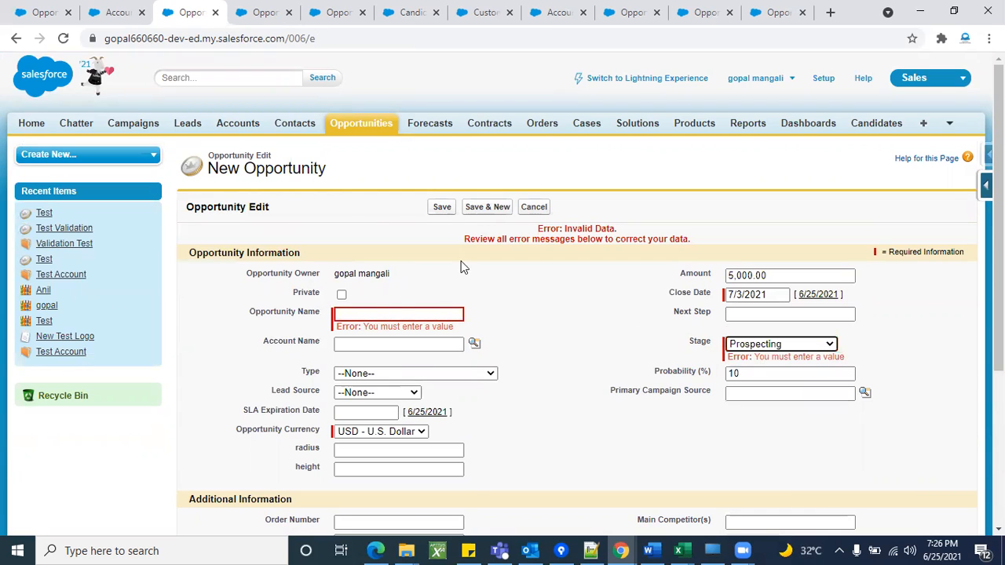
{"action": "left_click", "coordinate": [385, 311]}
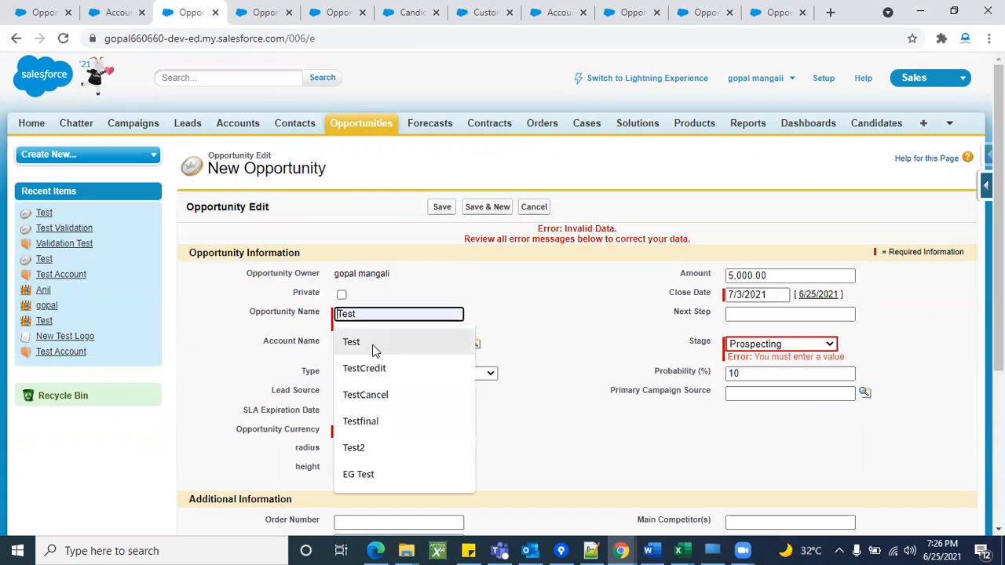
{"action": "left_click", "coordinate": [375, 345]}
{"action": "left_click", "coordinate": [441, 207]}
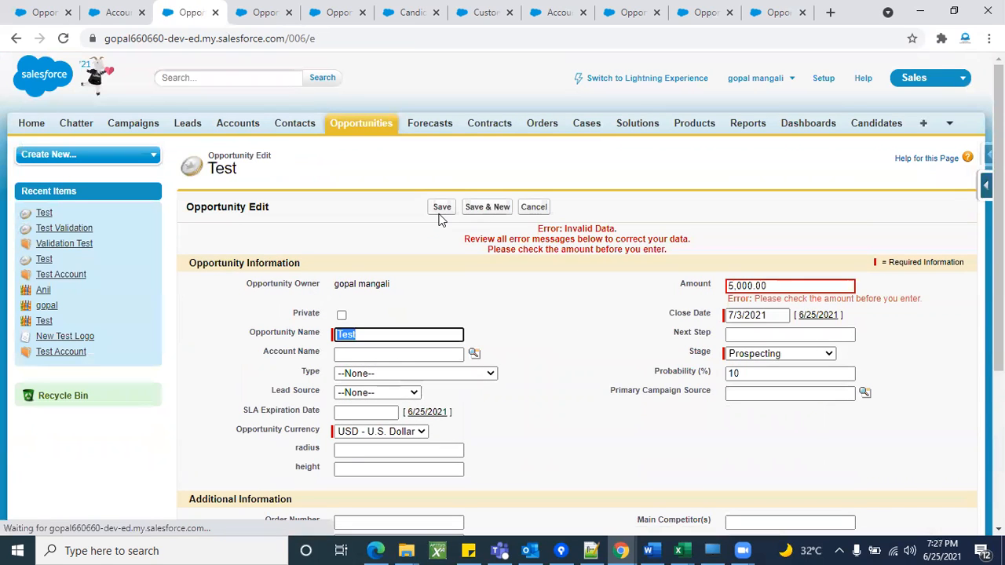
Step: Set the Test opportunity's amount to 10000 and save it
{"action": "left_click", "coordinate": [562, 295]}
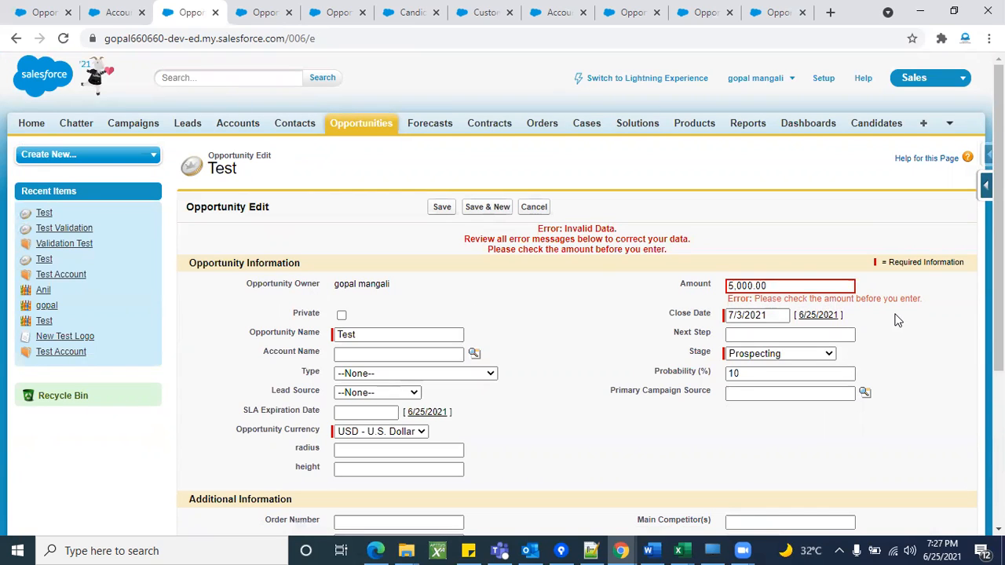
{"action": "left_click", "coordinate": [777, 284]}
{"action": "key", "text": "ctrl+a"}
{"action": "key", "text": "BackSpace"}
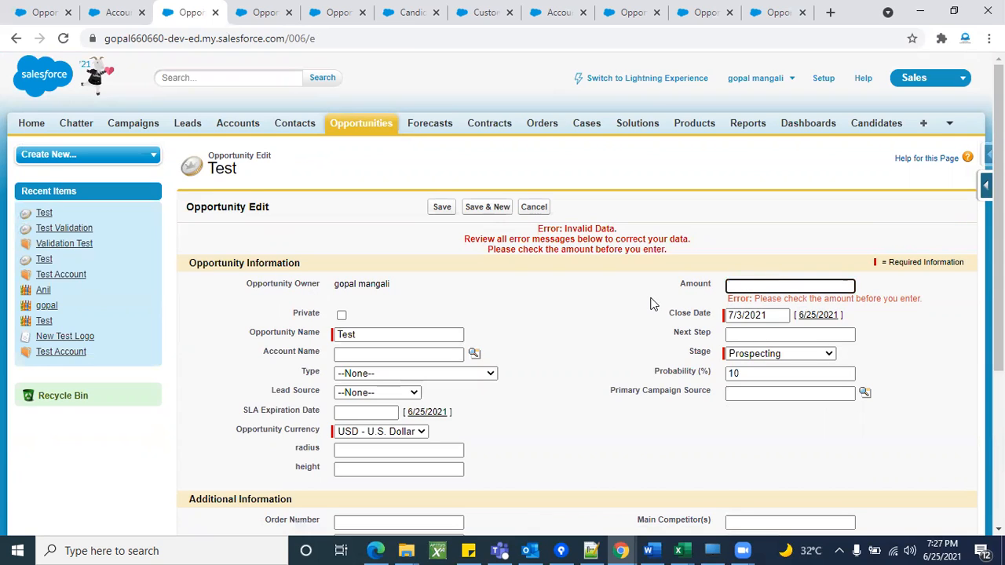
{"action": "type", "text": "10000"}
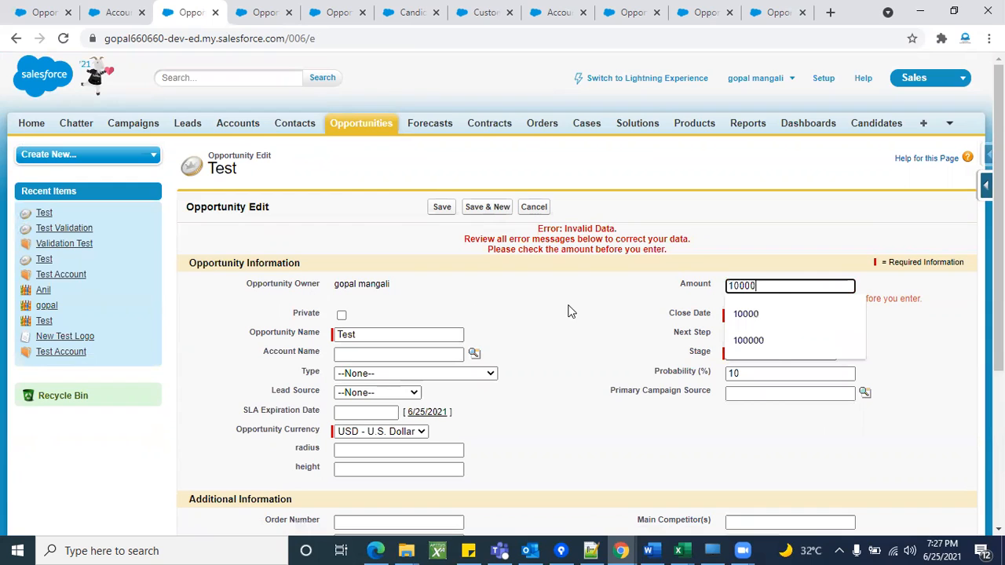
{"action": "left_click", "coordinate": [549, 284]}
{"action": "left_click", "coordinate": [444, 209]}
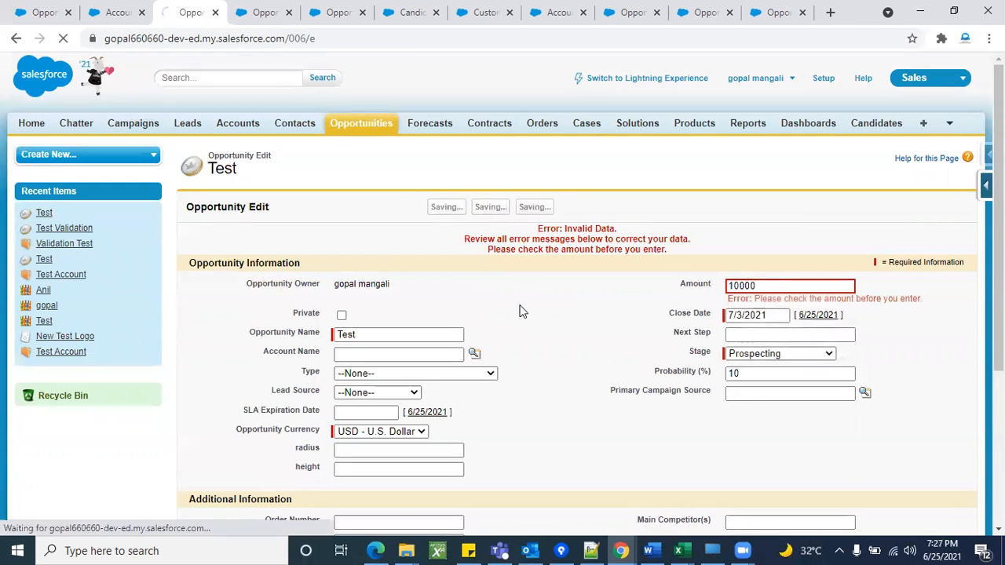
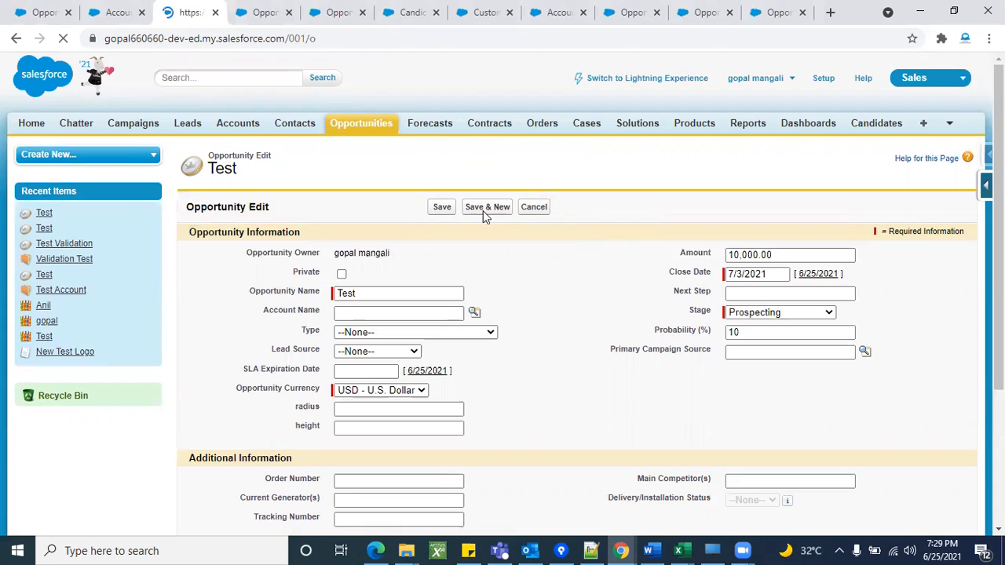
Step: Close the surplus browser tabs, keeping Opportunities home, the Validation Test account, Accounts home and Opportunity Fields
{"action": "left_click", "coordinate": [289, 12]}
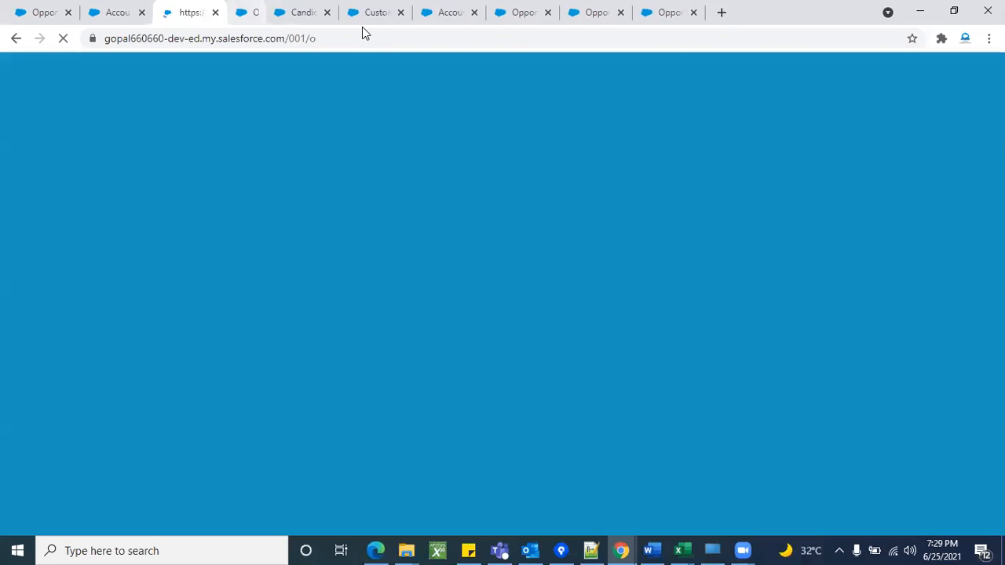
{"action": "left_click", "coordinate": [289, 12]}
{"action": "left_click", "coordinate": [288, 12]}
{"action": "left_click", "coordinate": [289, 12]}
{"action": "left_click", "coordinate": [289, 11]}
{"action": "left_click", "coordinate": [289, 11]}
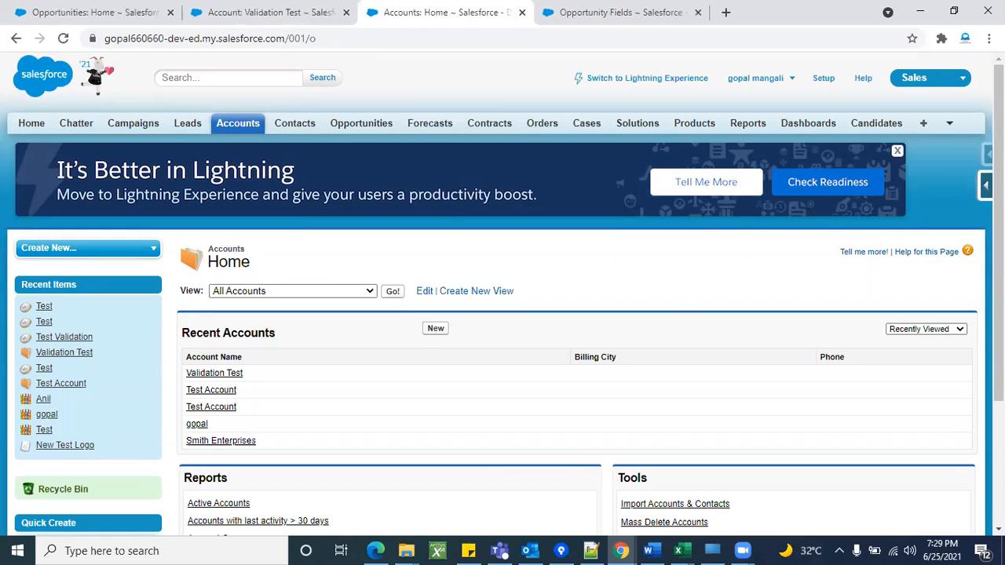
Step: Open the account field setup in a new tab and go to the Account validation rules
{"action": "left_click", "coordinate": [985, 186]}
{"action": "left_click", "coordinate": [865, 213]}
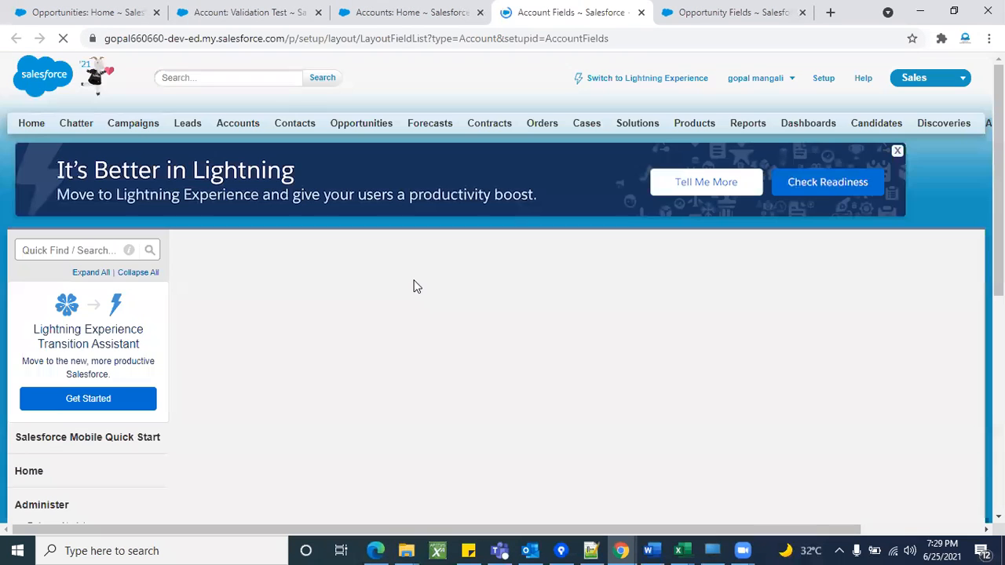
{"action": "scroll", "coordinate": [322, 375], "scroll_direction": "down", "scroll_amount": 5}
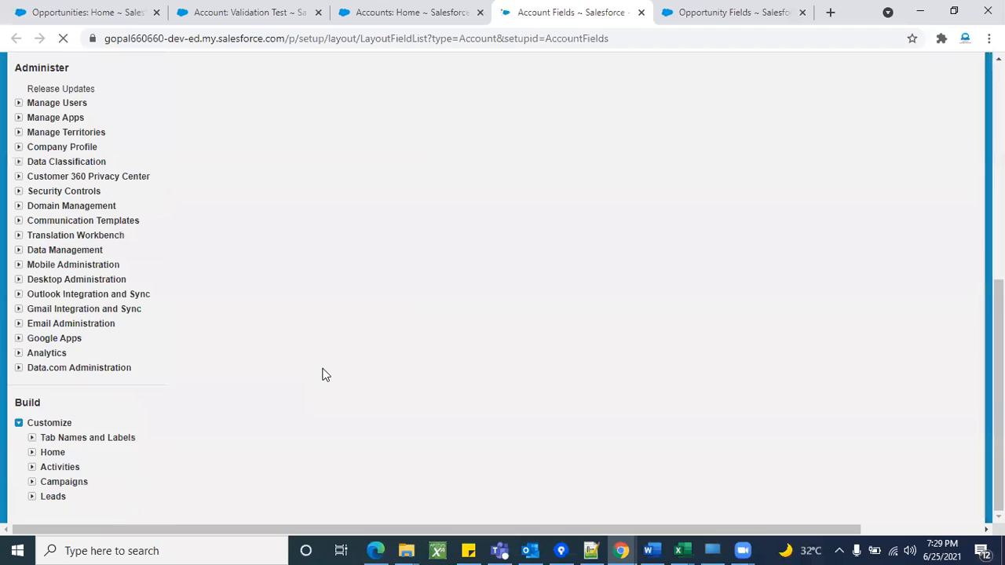
{"action": "scroll", "coordinate": [323, 337], "scroll_direction": "down", "scroll_amount": 5}
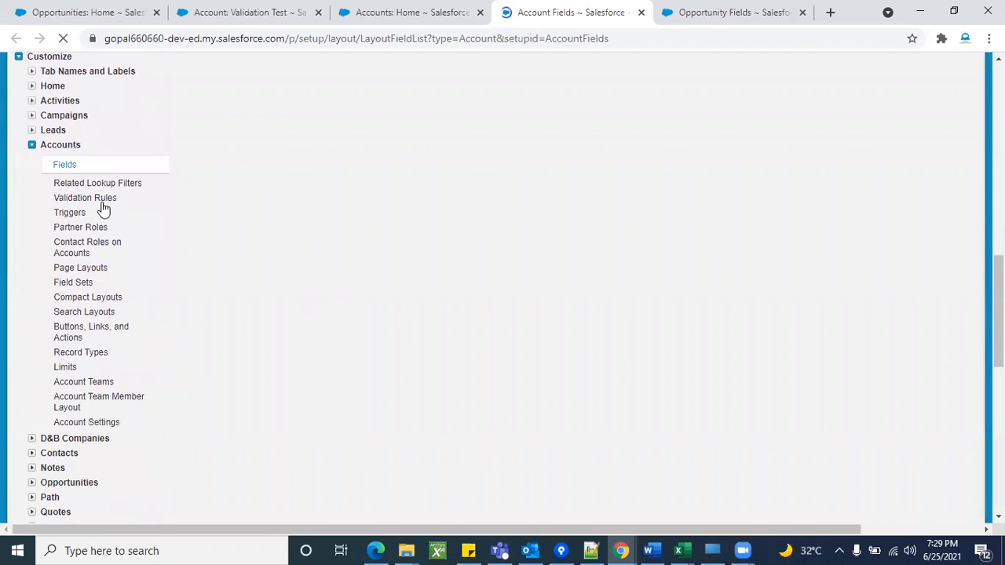
{"action": "left_click", "coordinate": [102, 201]}
{"action": "left_click", "coordinate": [92, 200]}
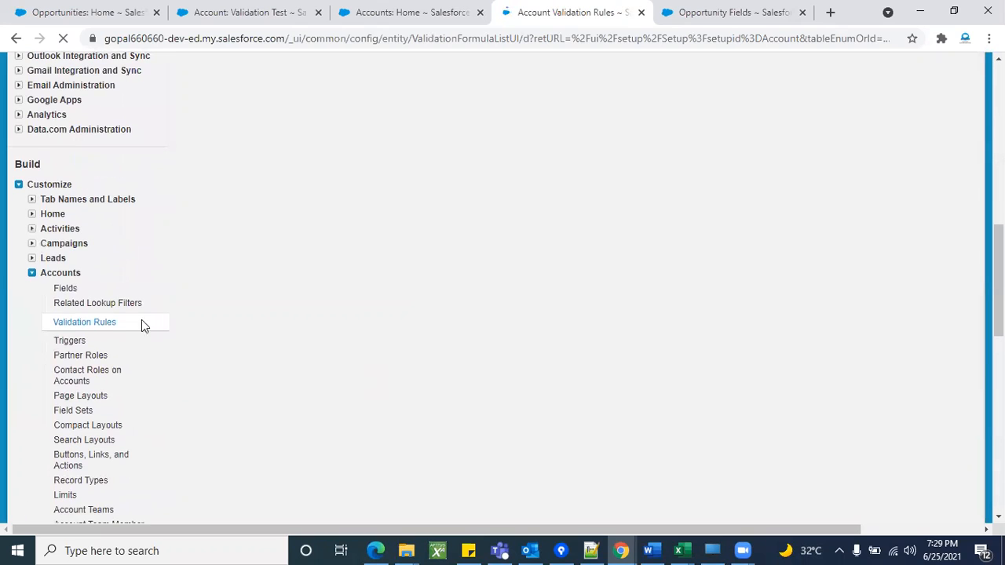
{"action": "left_click", "coordinate": [81, 324]}
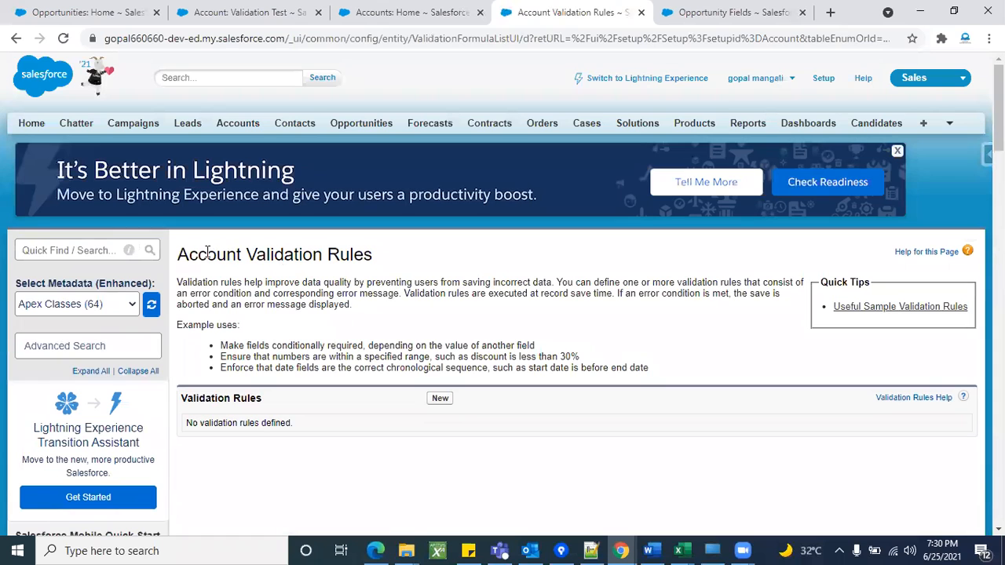
Step: Examine the Account Validation Rules page, including its heading, example uses and rule list
{"action": "triple_click", "coordinate": [206, 251]}
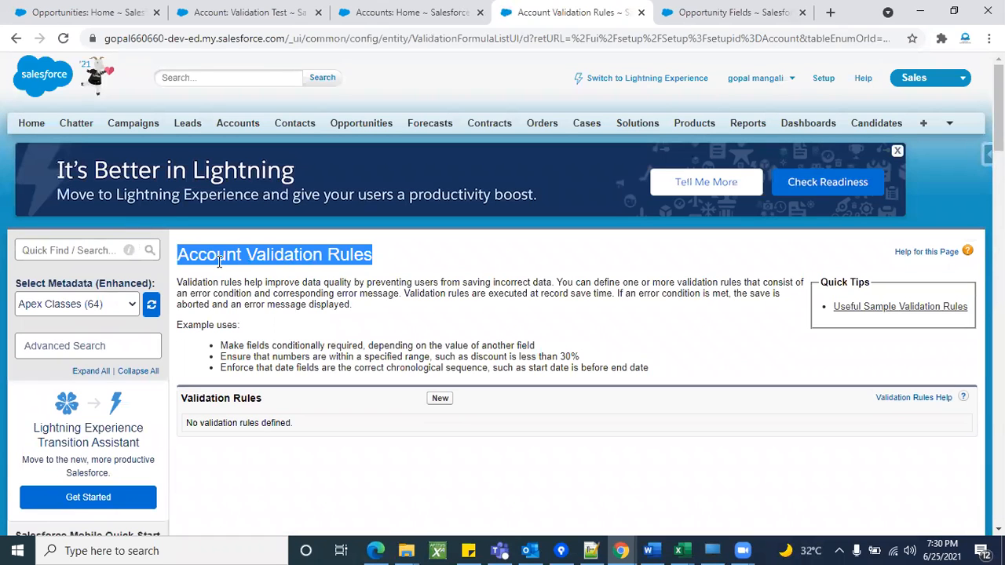
{"action": "left_click", "coordinate": [219, 261]}
{"action": "scroll", "coordinate": [360, 367], "scroll_direction": "down", "scroll_amount": 1}
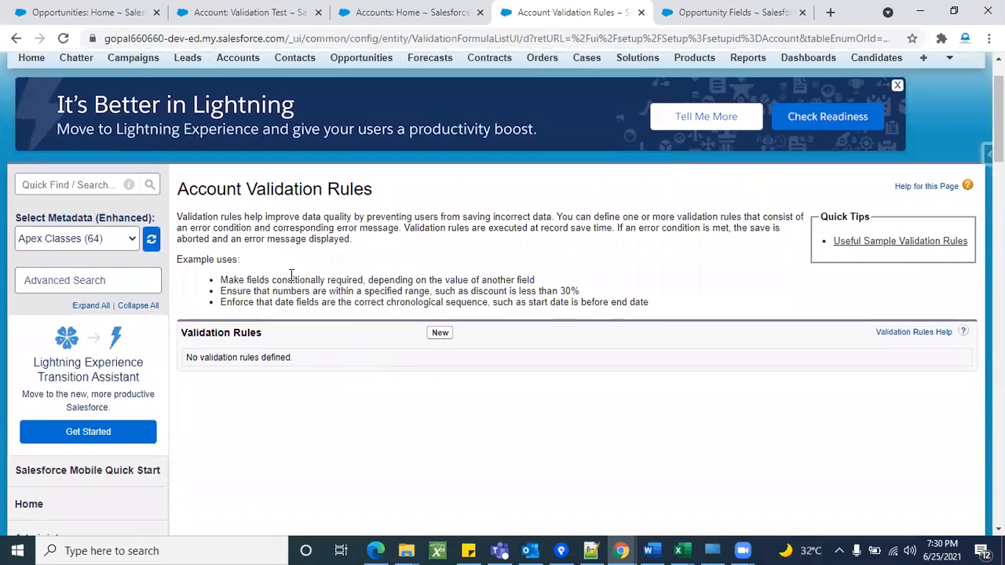
{"action": "double_click", "coordinate": [220, 190]}
{"action": "left_click", "coordinate": [306, 193]}
{"action": "double_click", "coordinate": [230, 190]}
{"action": "left_click", "coordinate": [294, 184]}
{"action": "scroll", "coordinate": [295, 184], "scroll_direction": "up", "scroll_amount": 1}
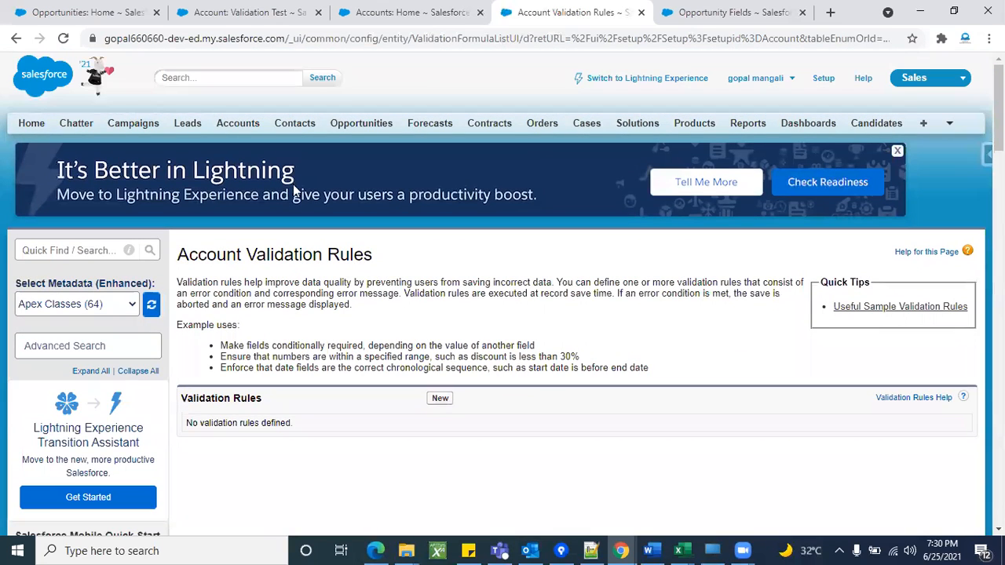
{"action": "double_click", "coordinate": [224, 258]}
{"action": "left_click", "coordinate": [307, 277]}
{"action": "scroll", "coordinate": [307, 277], "scroll_direction": "down", "scroll_amount": 1}
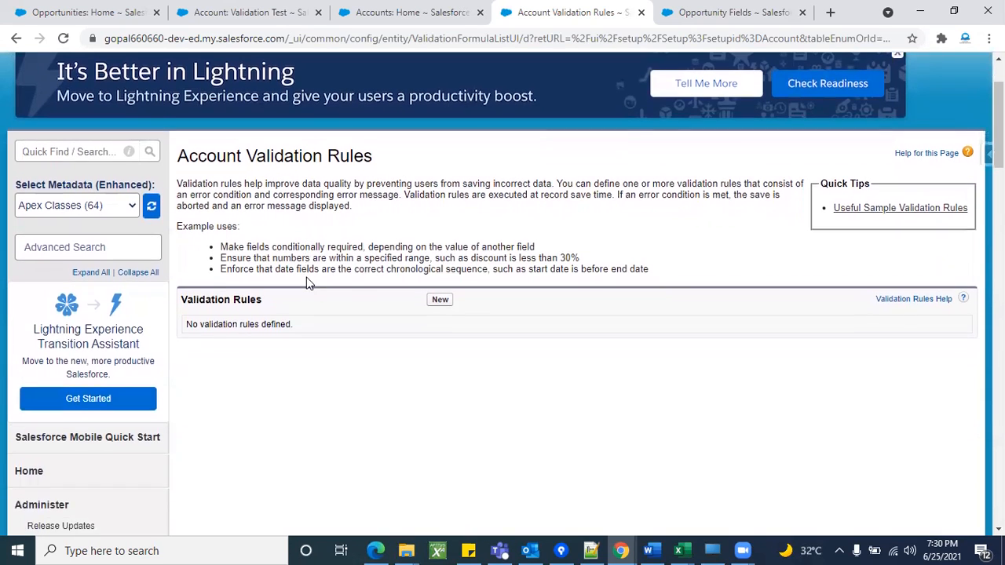
{"action": "scroll", "coordinate": [307, 281], "scroll_direction": "up", "scroll_amount": 1}
{"action": "scroll", "coordinate": [351, 326], "scroll_direction": "down", "scroll_amount": 1}
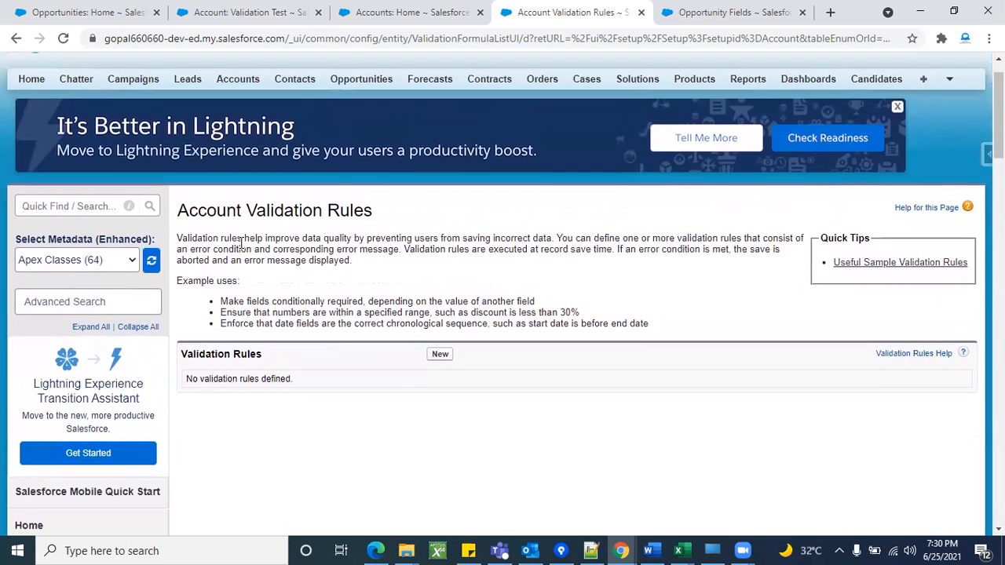
Step: Start a new Account validation rule and look over its edit form
{"action": "left_click", "coordinate": [441, 355]}
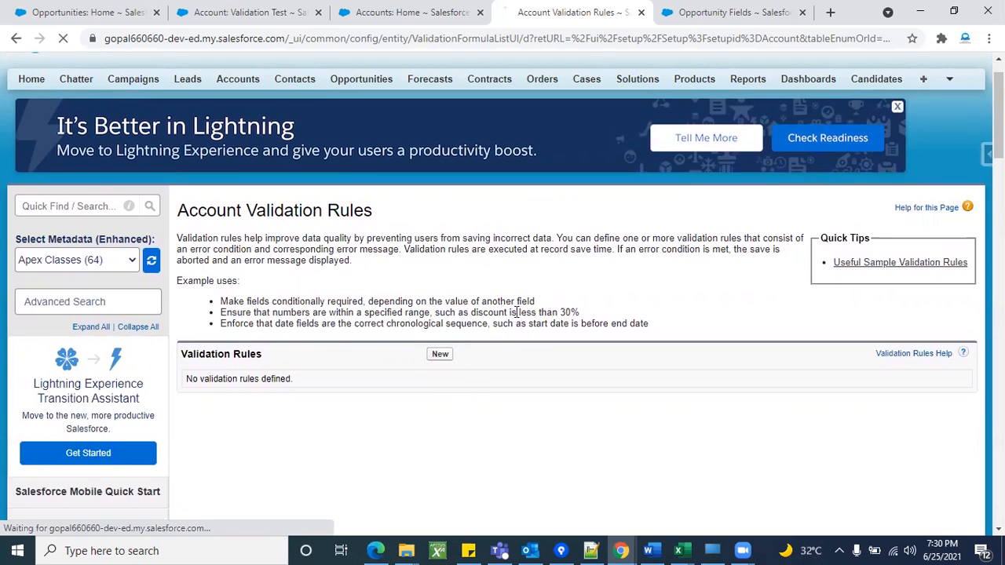
{"action": "scroll", "coordinate": [520, 310], "scroll_direction": "up", "scroll_amount": 1}
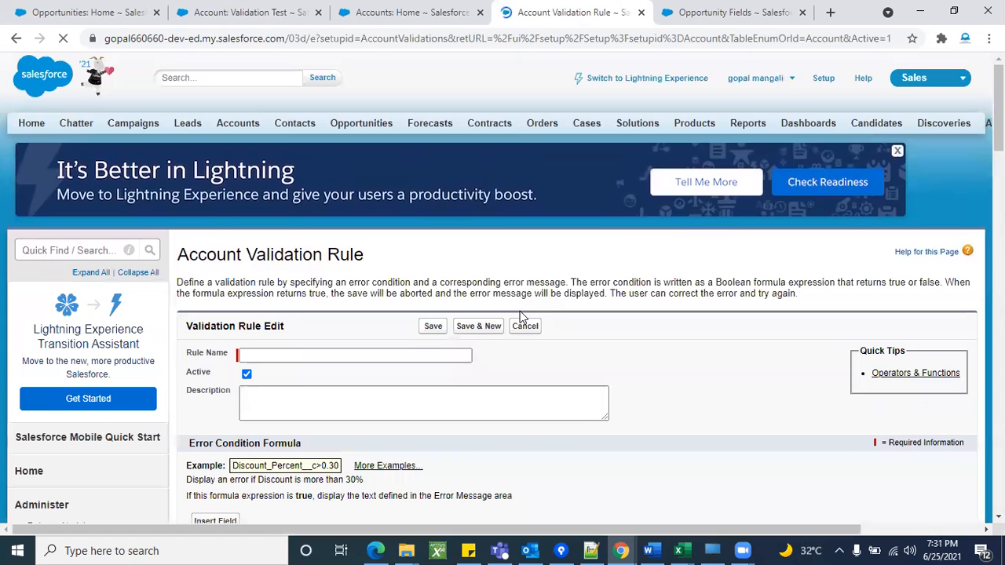
{"action": "scroll", "coordinate": [641, 408], "scroll_direction": "down", "scroll_amount": 6}
Step: Switch to the Validation Test account tab, start a new account from Accounts home and review its fields
{"action": "left_click", "coordinate": [249, 22]}
{"action": "left_click", "coordinate": [240, 132]}
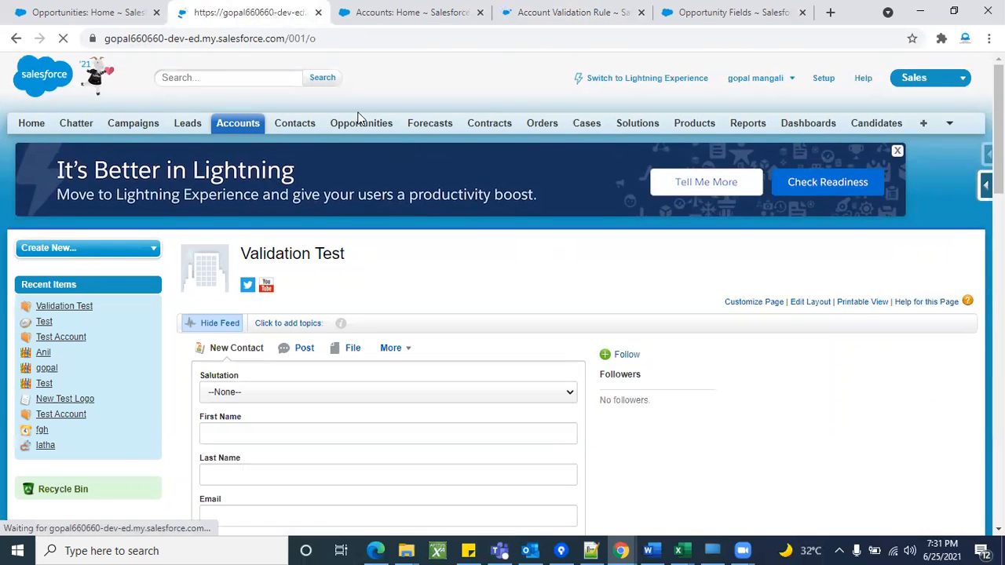
{"action": "scroll", "coordinate": [488, 326], "scroll_direction": "down", "scroll_amount": 3}
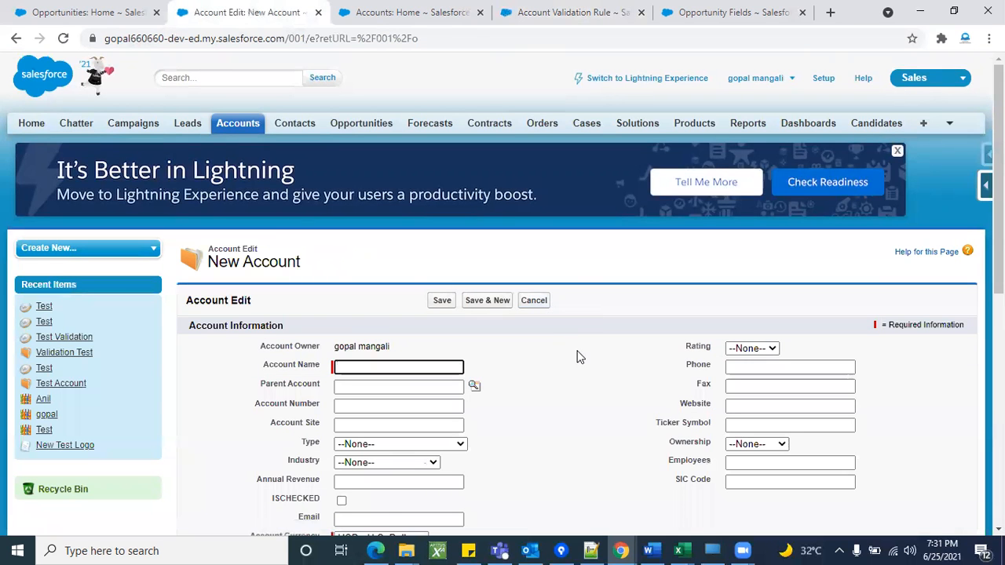
{"action": "scroll", "coordinate": [577, 357], "scroll_direction": "down", "scroll_amount": 2}
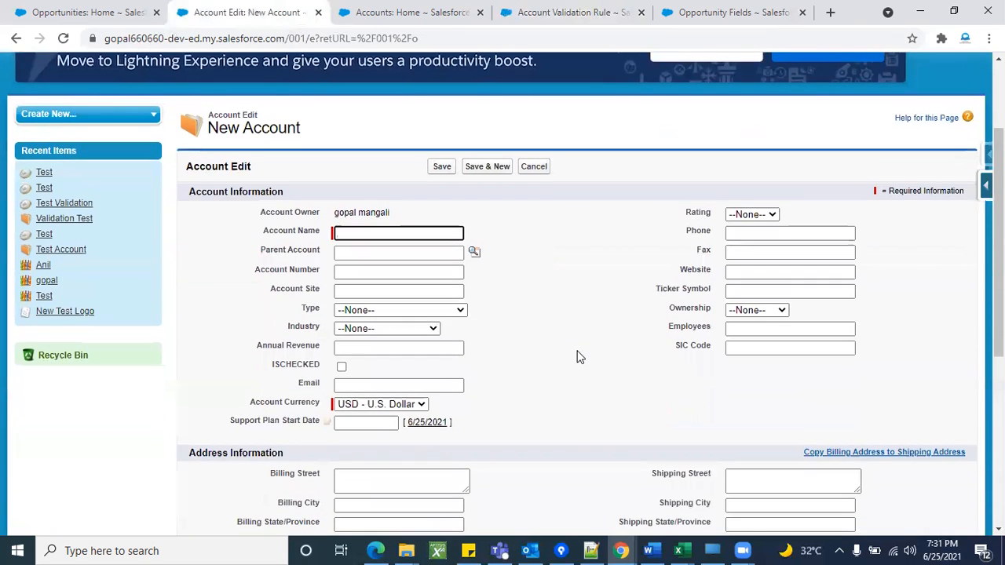
{"action": "scroll", "coordinate": [577, 358], "scroll_direction": "up", "scroll_amount": 1}
{"action": "scroll", "coordinate": [577, 357], "scroll_direction": "up", "scroll_amount": 1}
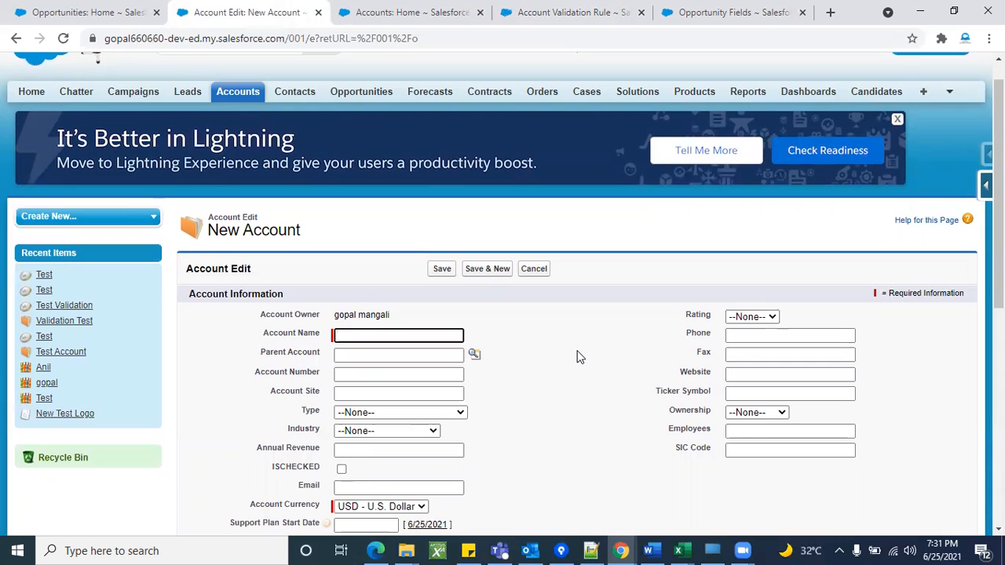
{"action": "scroll", "coordinate": [577, 357], "scroll_direction": "down", "scroll_amount": 2}
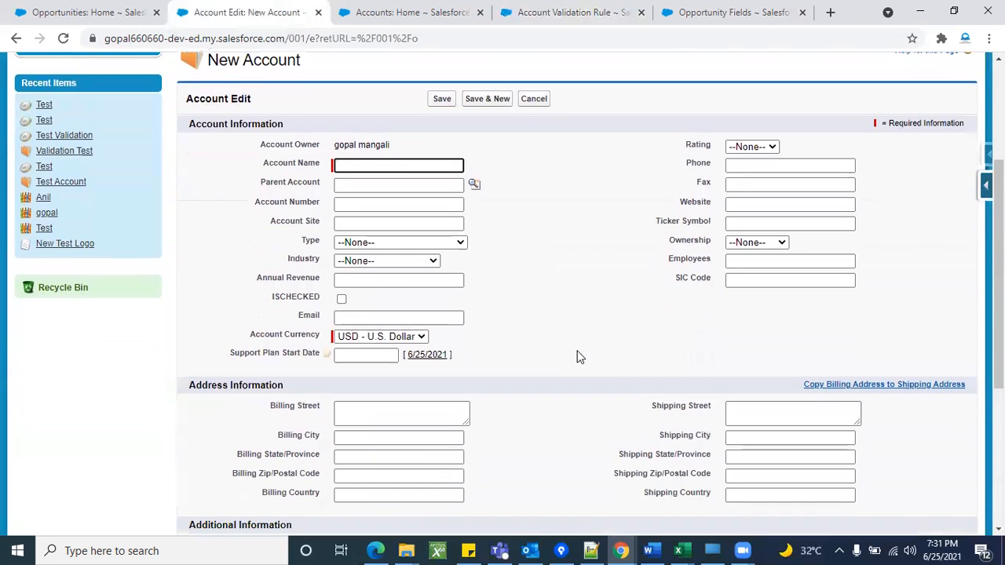
Step: Set the new account's Ownership to Public
{"action": "double_click", "coordinate": [695, 241]}
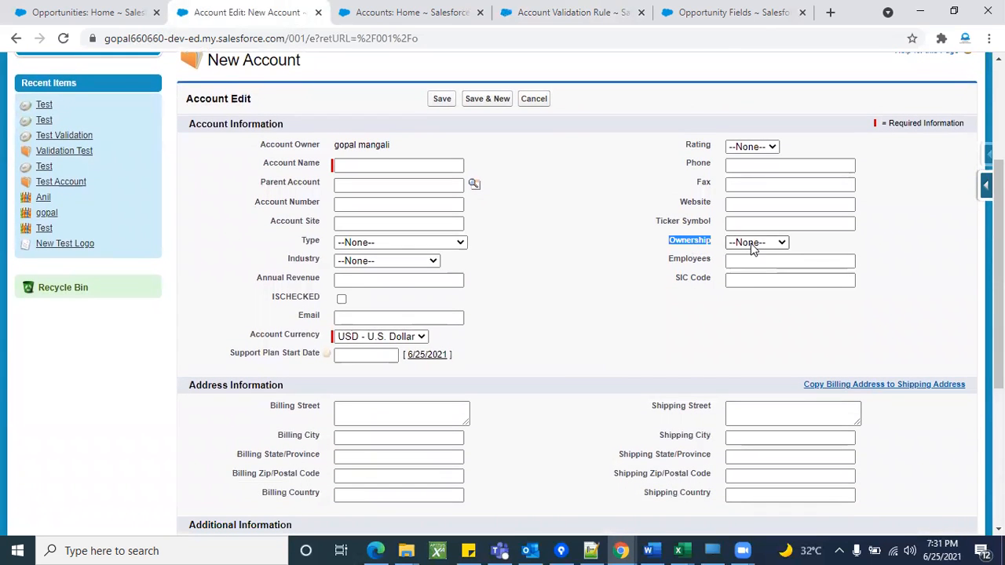
{"action": "left_click", "coordinate": [752, 243]}
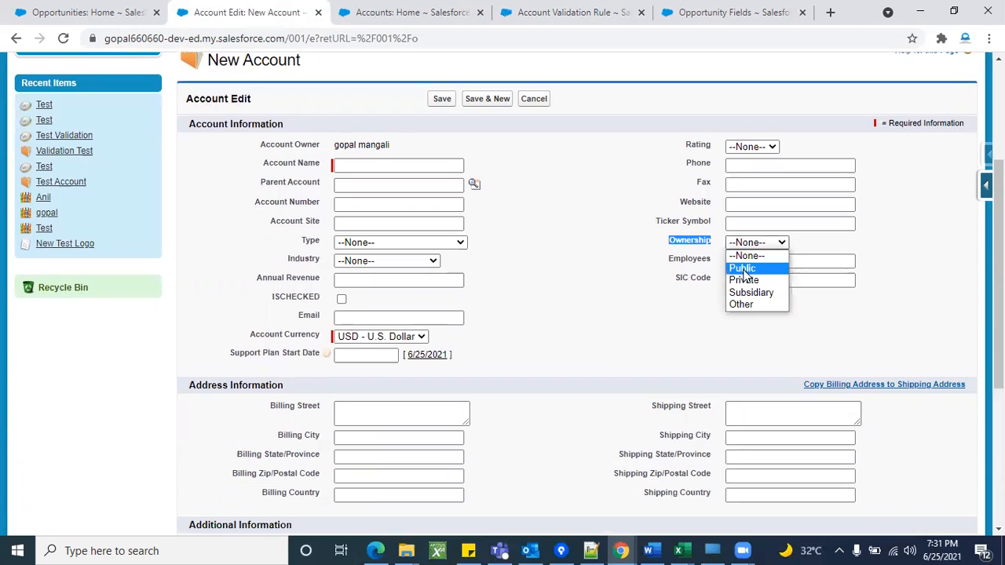
{"action": "left_click", "coordinate": [741, 270]}
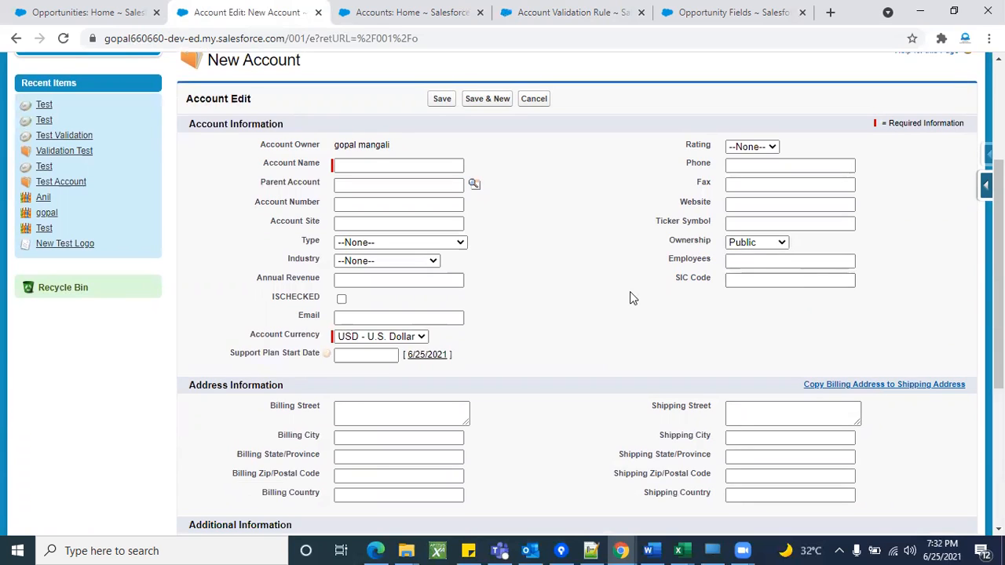
{"action": "left_click", "coordinate": [744, 245]}
{"action": "left_click", "coordinate": [619, 269]}
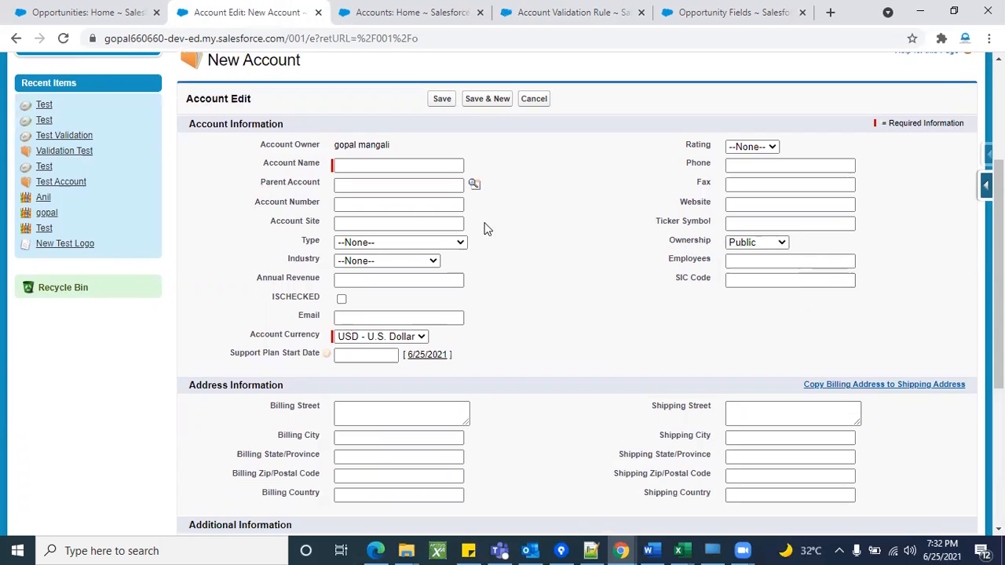
Step: Check the new account's Account Number field, leaving it blank
{"action": "left_click", "coordinate": [342, 205]}
{"action": "left_click", "coordinate": [530, 228]}
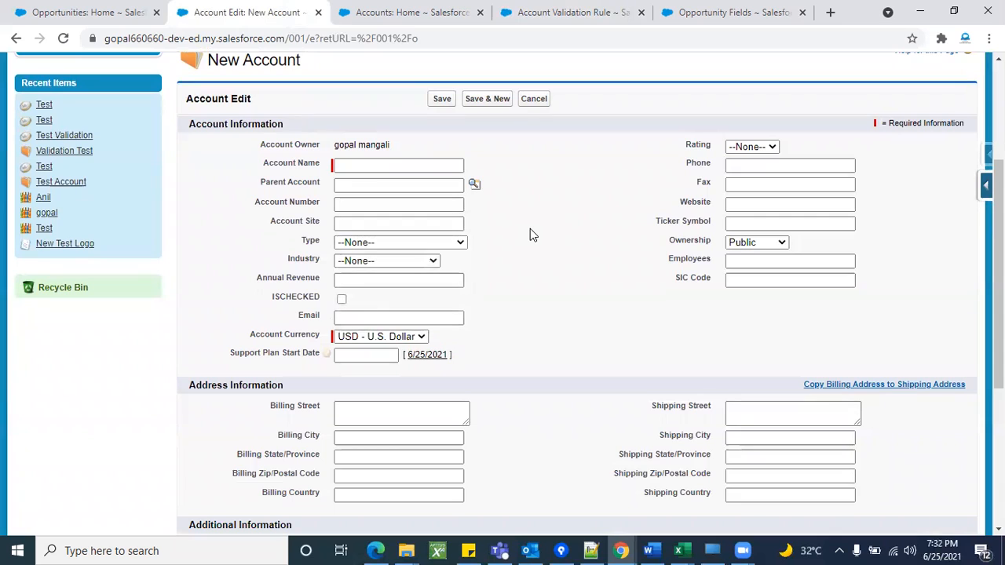
{"action": "left_click", "coordinate": [386, 207]}
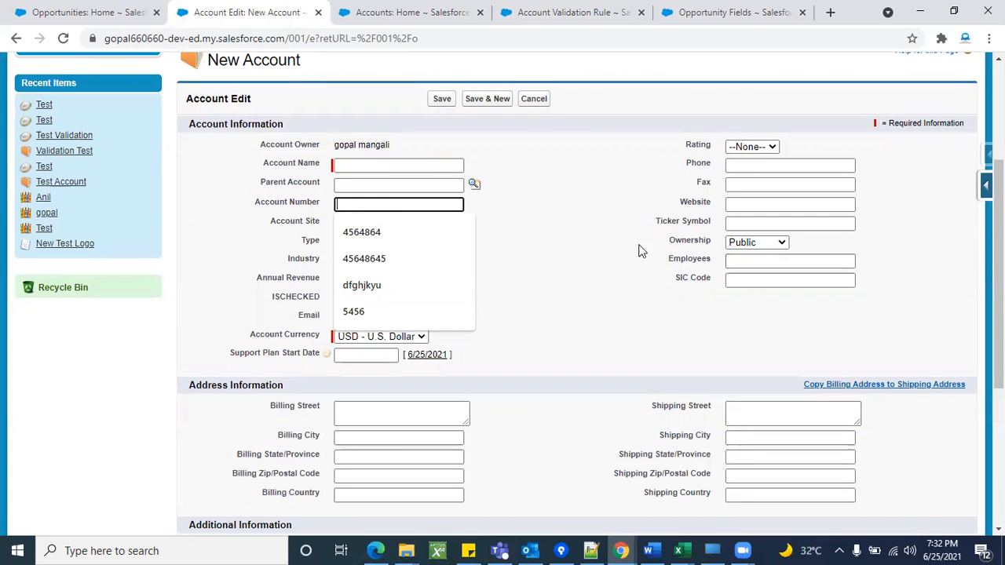
{"action": "left_click", "coordinate": [582, 265]}
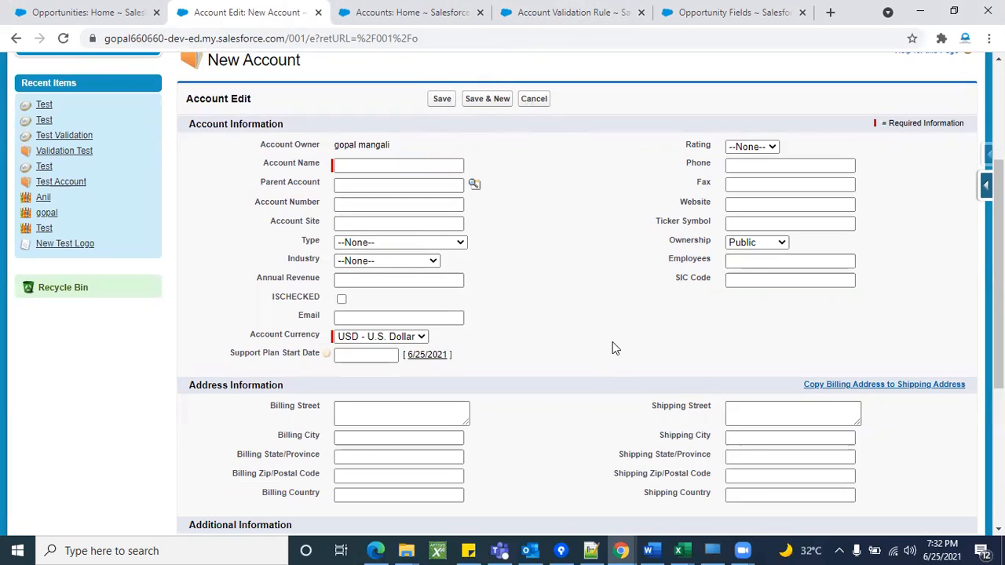
Step: Look through the new account's Ownership options, try Subsidiary and return the field to Public
{"action": "scroll", "coordinate": [616, 348], "scroll_direction": "up", "scroll_amount": 1}
{"action": "scroll", "coordinate": [615, 347], "scroll_direction": "down", "scroll_amount": 1}
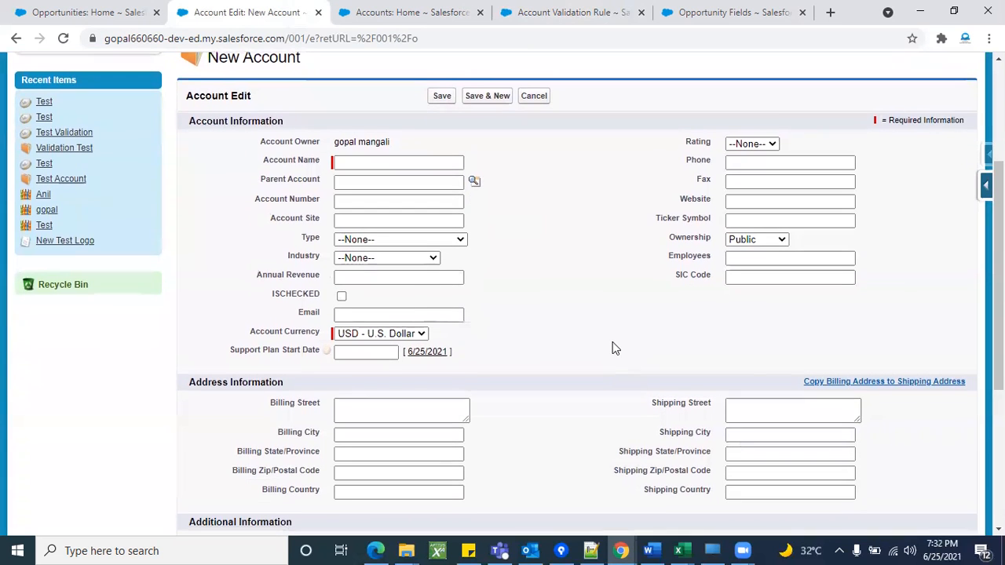
{"action": "left_click", "coordinate": [747, 242]}
{"action": "left_click", "coordinate": [688, 250]}
{"action": "double_click", "coordinate": [691, 238]}
{"action": "left_click", "coordinate": [781, 244]}
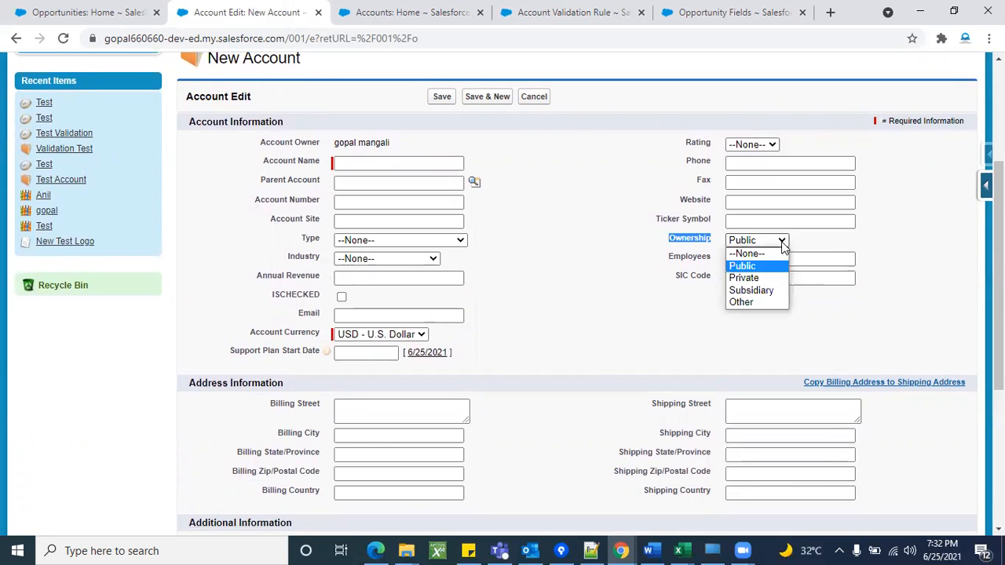
{"action": "left_click", "coordinate": [768, 292]}
{"action": "left_click", "coordinate": [769, 243]}
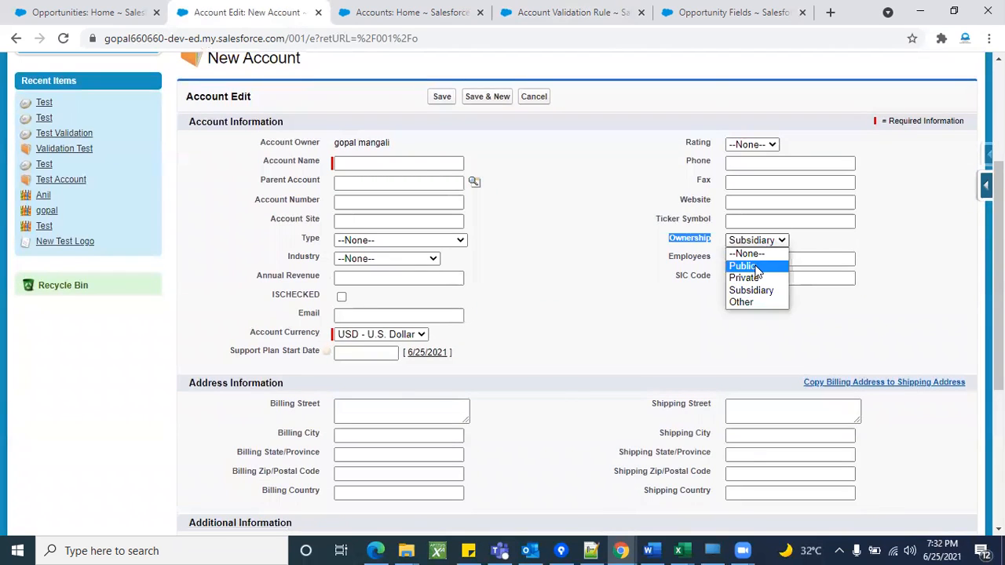
{"action": "left_click", "coordinate": [756, 267]}
{"action": "left_click", "coordinate": [599, 277]}
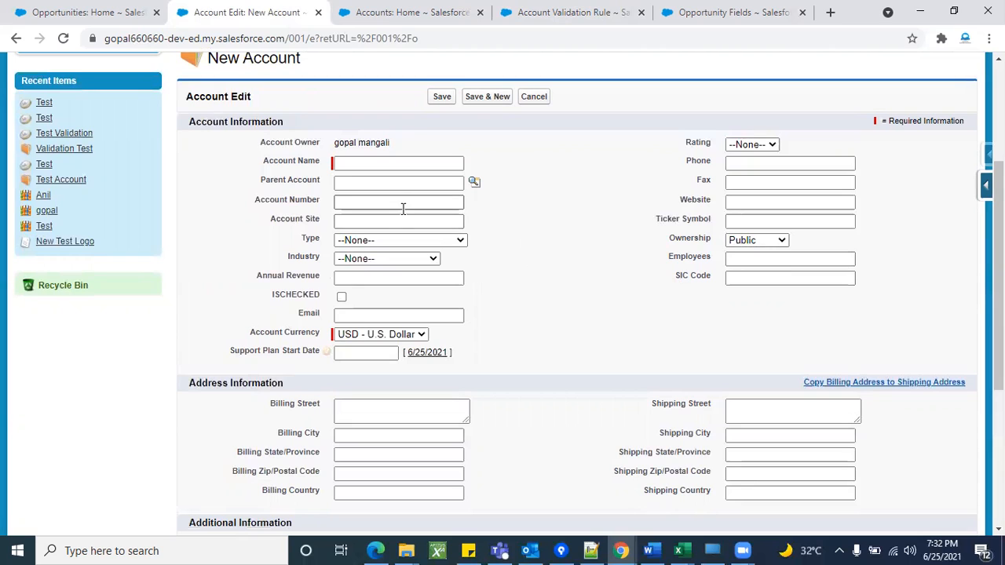
Step: Check the empty Account Number field while switching Ownership to Private and back to Public
{"action": "left_click", "coordinate": [339, 203]}
{"action": "left_click", "coordinate": [558, 221]}
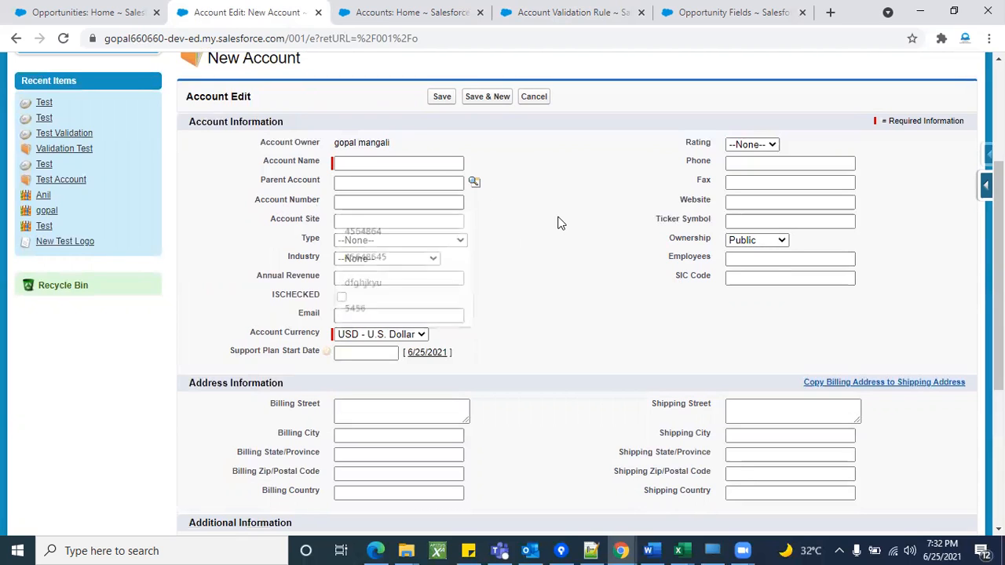
{"action": "left_click", "coordinate": [753, 240]}
{"action": "left_click", "coordinate": [743, 278]}
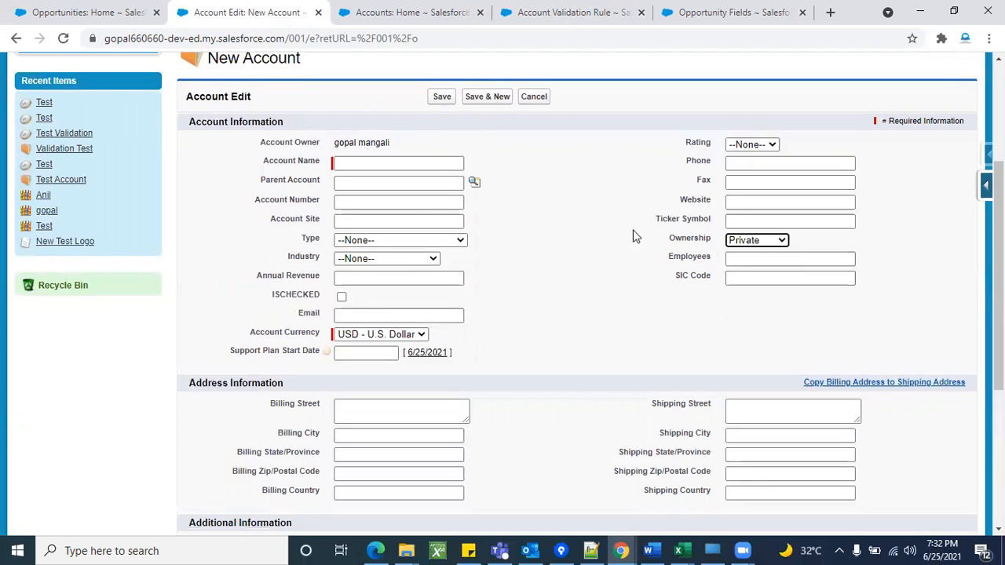
{"action": "left_click", "coordinate": [339, 201]}
{"action": "left_click", "coordinate": [552, 237]}
{"action": "left_click", "coordinate": [750, 241]}
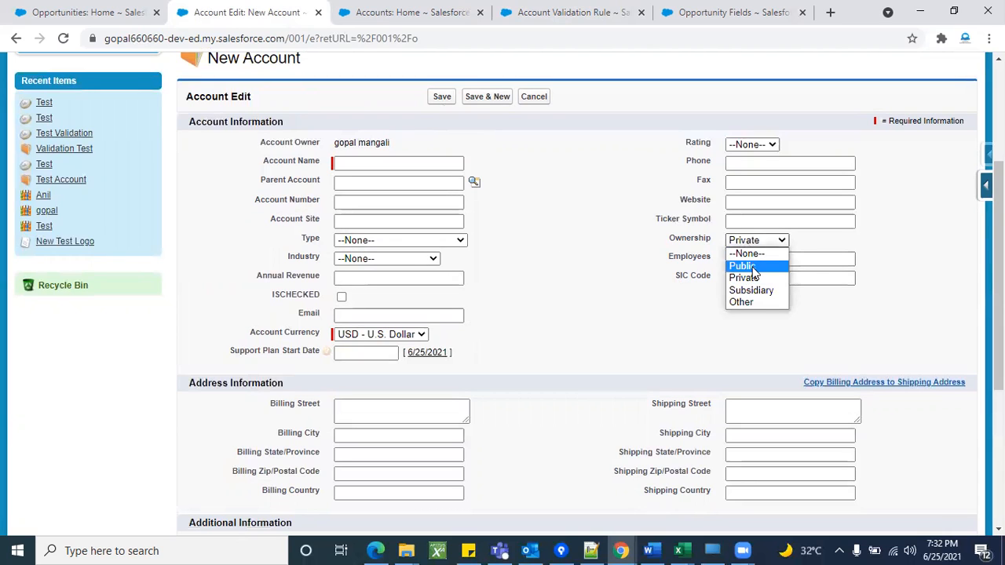
{"action": "left_click", "coordinate": [752, 266]}
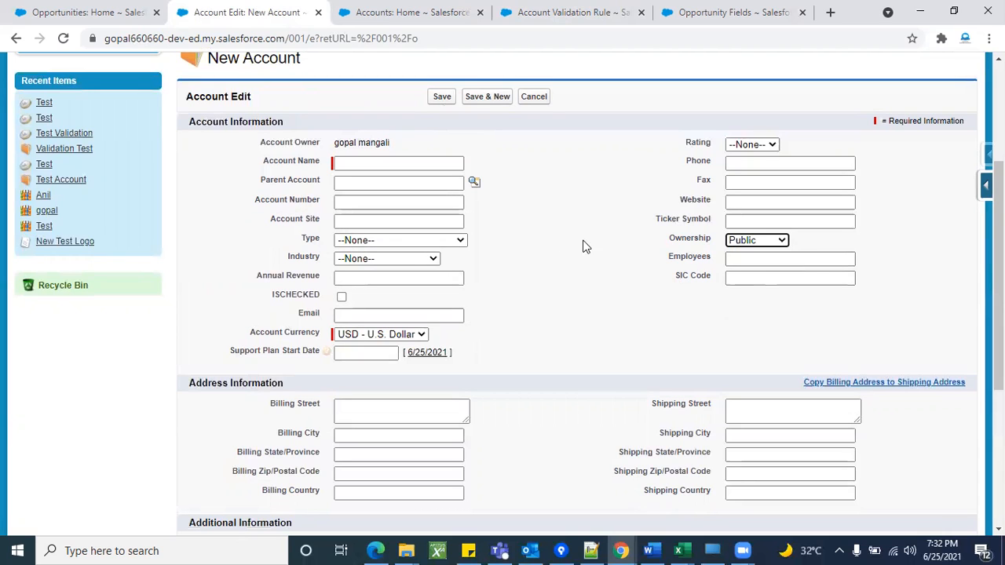
Step: Set the new account's Ownership to Private and recheck the Account Number field, leaving it blank
{"action": "left_click", "coordinate": [354, 204]}
{"action": "left_click", "coordinate": [541, 248]}
{"action": "left_click", "coordinate": [752, 240]}
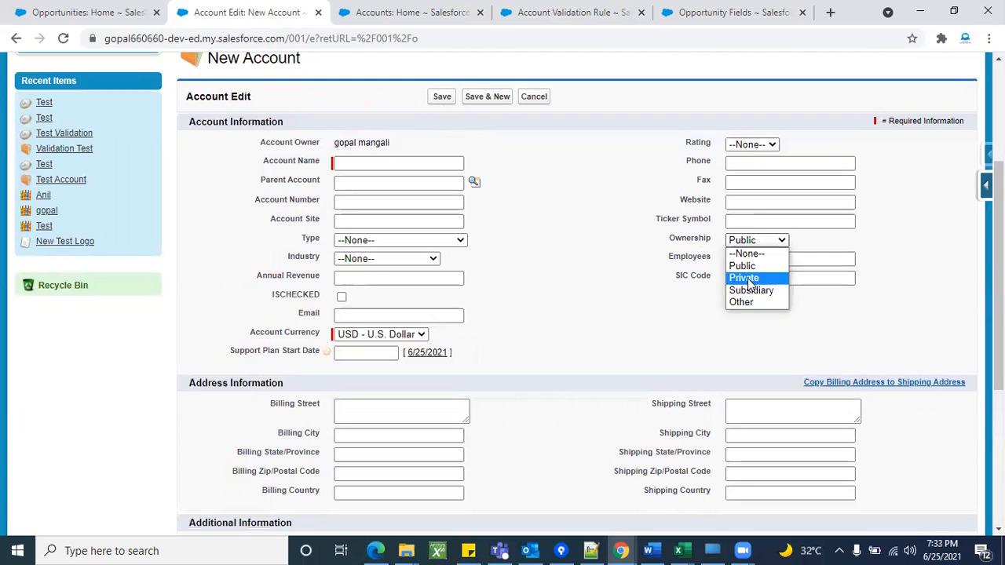
{"action": "left_click", "coordinate": [750, 280]}
{"action": "left_click", "coordinate": [427, 203]}
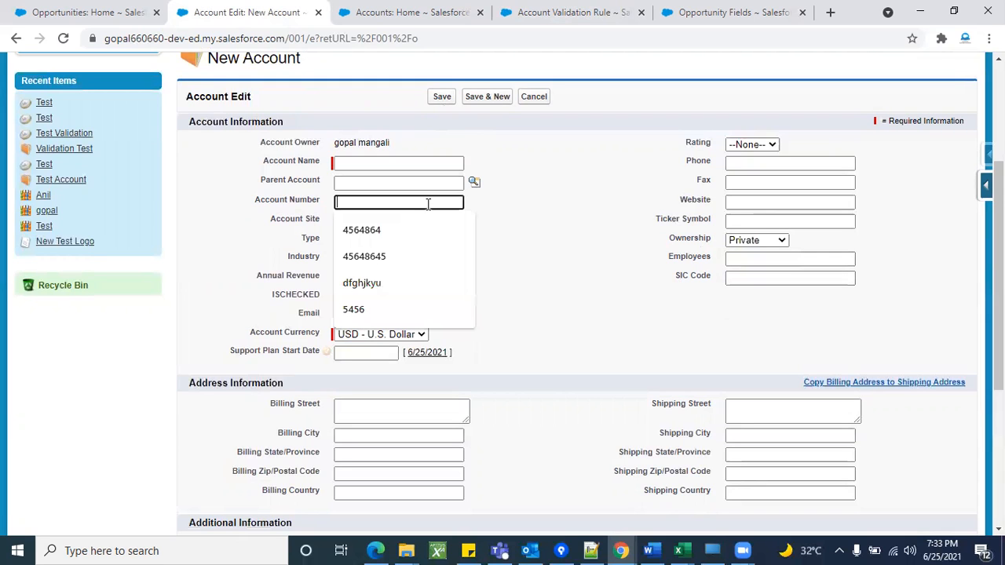
{"action": "left_click", "coordinate": [532, 236]}
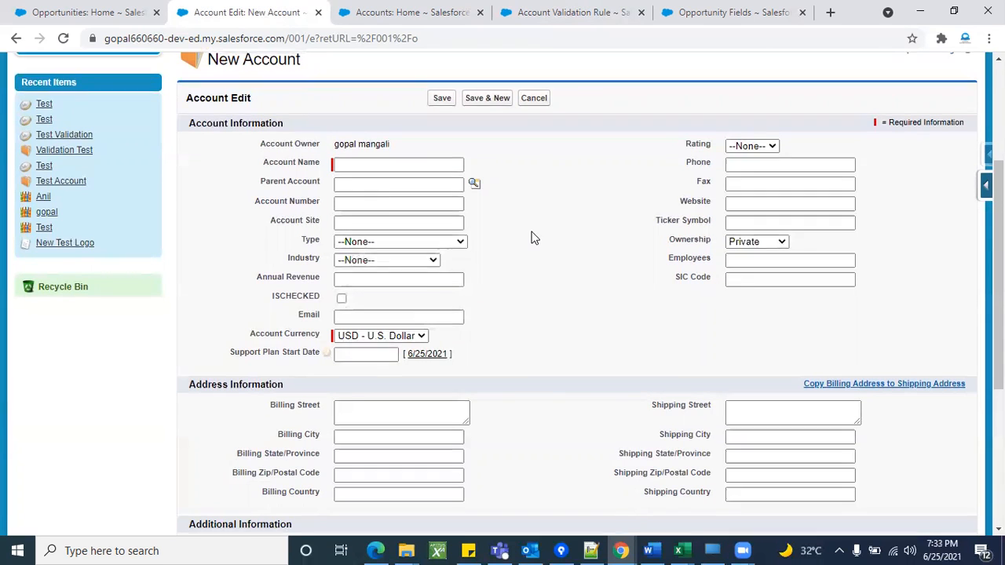
Step: Return to the Account Validation Rule form and name the rule Ownership
{"action": "scroll", "coordinate": [531, 236], "scroll_direction": "up", "scroll_amount": 1}
{"action": "left_click", "coordinate": [352, 19]}
{"action": "scroll", "coordinate": [536, 350], "scroll_direction": "down", "scroll_amount": 1}
{"action": "scroll", "coordinate": [536, 350], "scroll_direction": "up", "scroll_amount": 1}
{"action": "left_click", "coordinate": [541, 12]}
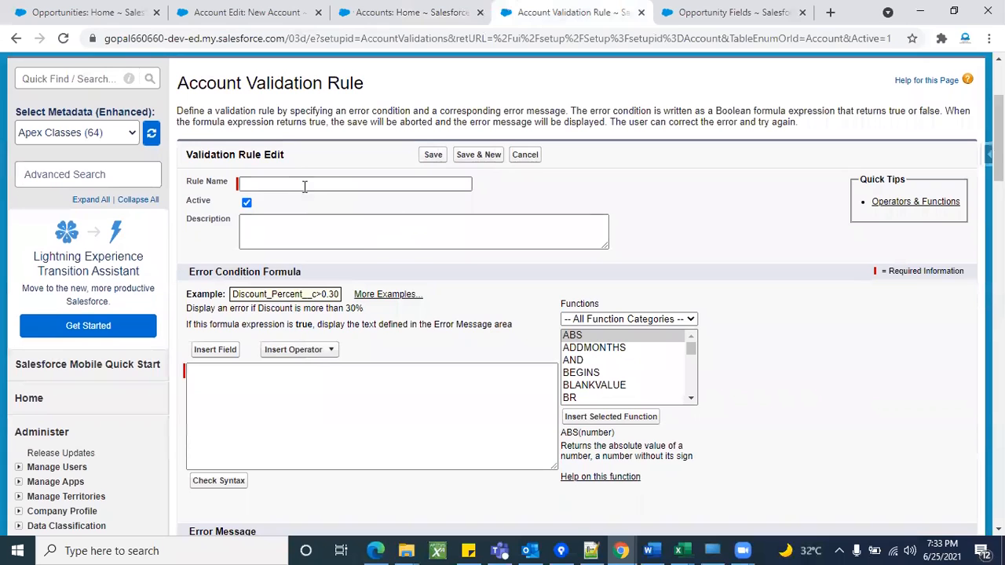
{"action": "left_click", "coordinate": [300, 181]}
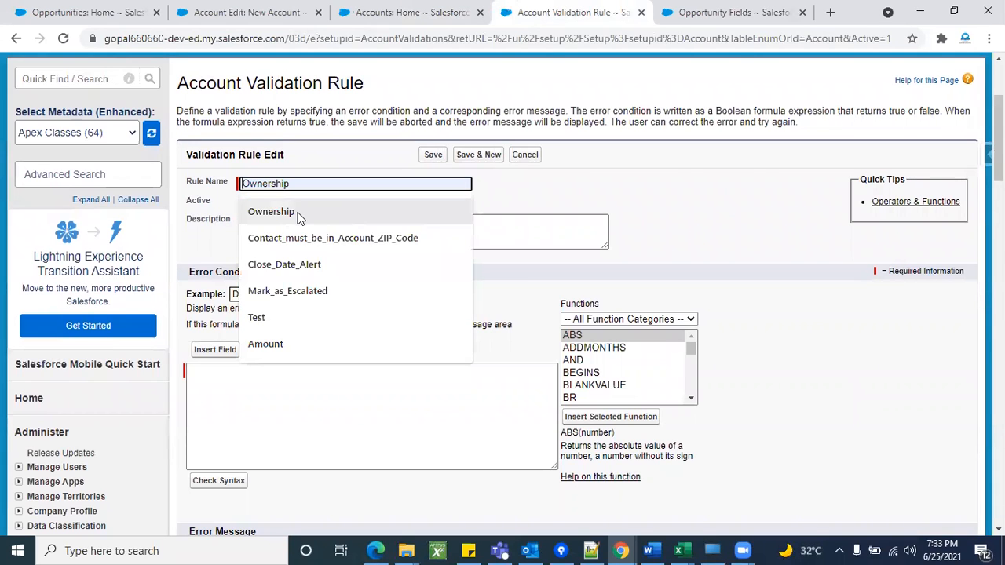
{"action": "left_click", "coordinate": [271, 211]}
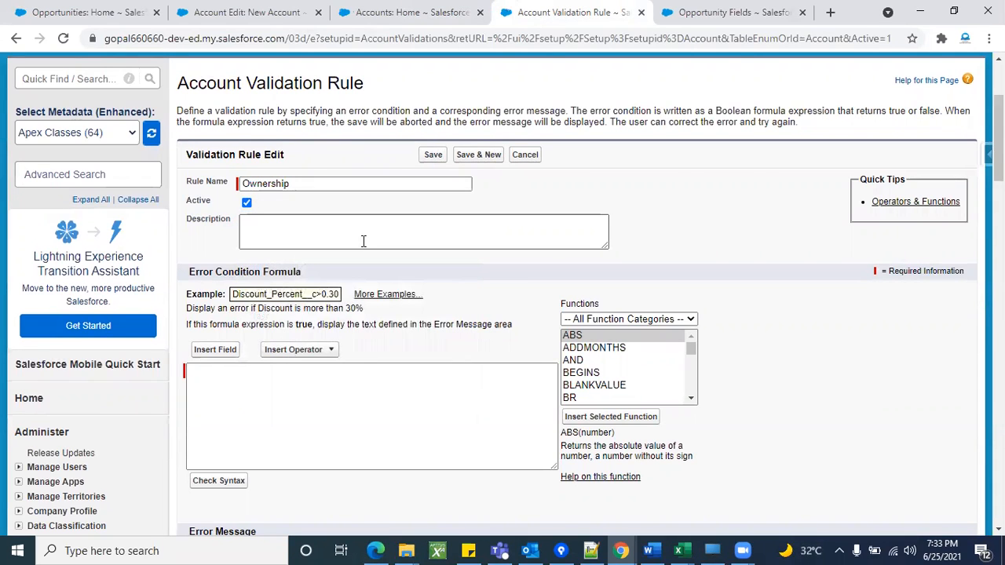
Step: Look over the rule's Description, Error Condition Formula and Error Message fields without filling them in
{"action": "scroll", "coordinate": [363, 243], "scroll_direction": "down", "scroll_amount": 2}
{"action": "left_click", "coordinate": [306, 278]}
{"action": "left_click", "coordinate": [270, 124]}
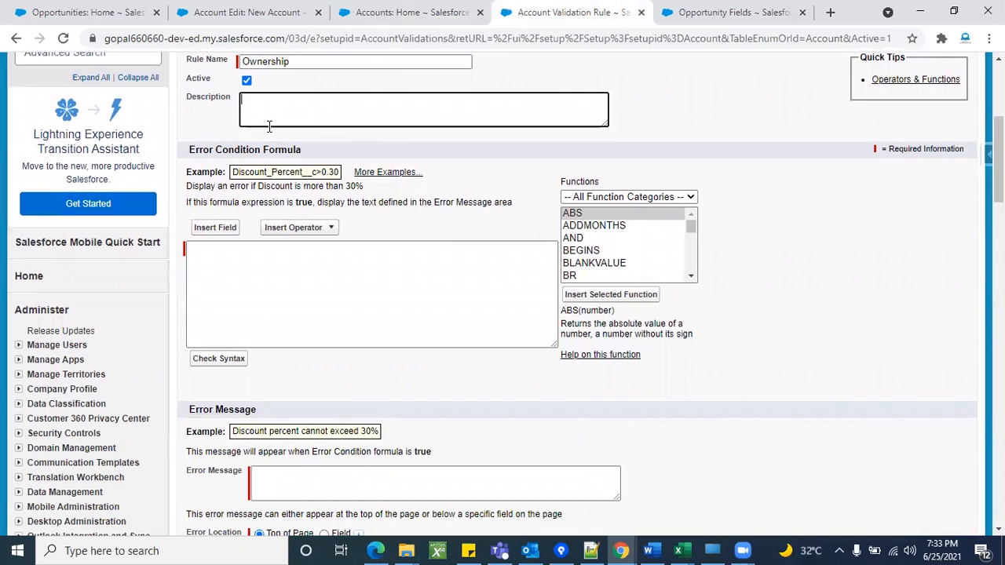
{"action": "left_click", "coordinate": [318, 262]}
{"action": "scroll", "coordinate": [403, 301], "scroll_direction": "down", "scroll_amount": 3}
{"action": "left_click", "coordinate": [330, 304]}
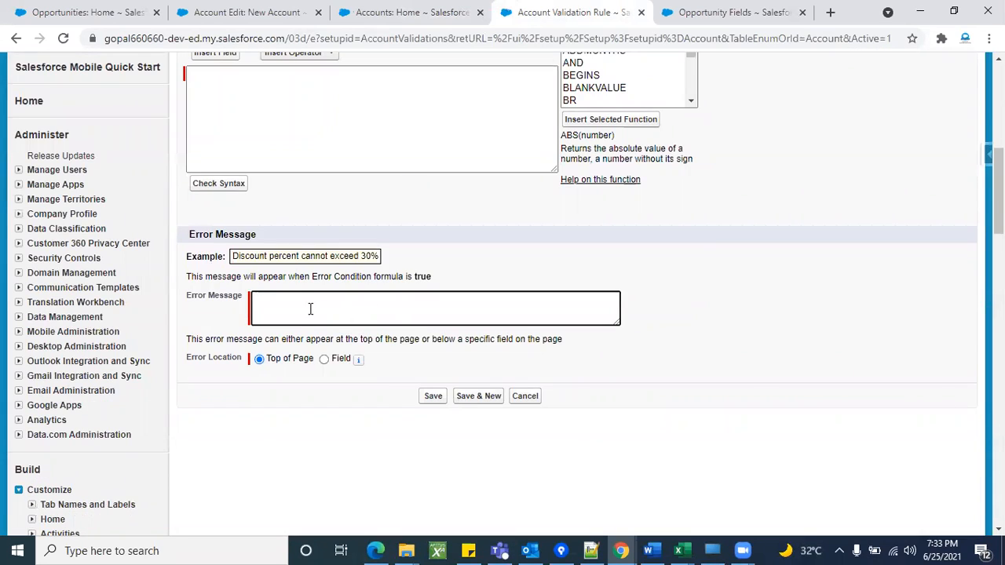
{"action": "scroll", "coordinate": [371, 303], "scroll_direction": "up", "scroll_amount": 2}
Step: Insert the Account object's Ownership field into the error condition formula
{"action": "left_click", "coordinate": [279, 216]}
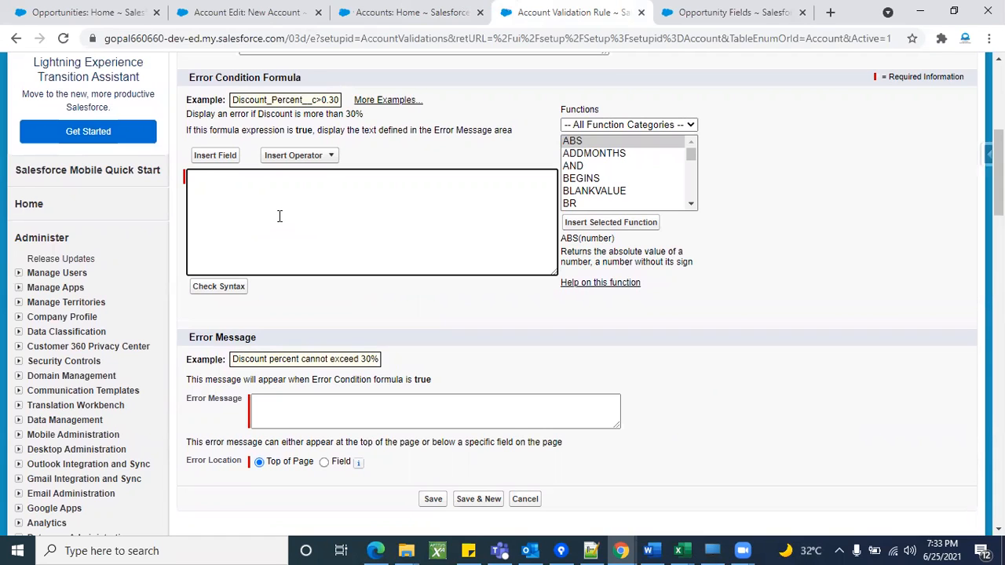
{"action": "left_click", "coordinate": [228, 153]}
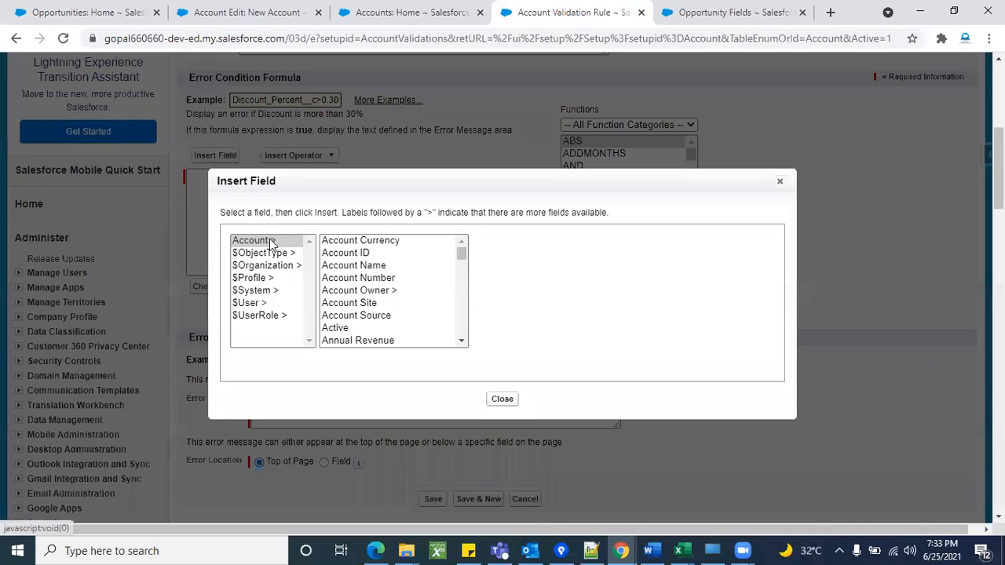
{"action": "left_click", "coordinate": [269, 243]}
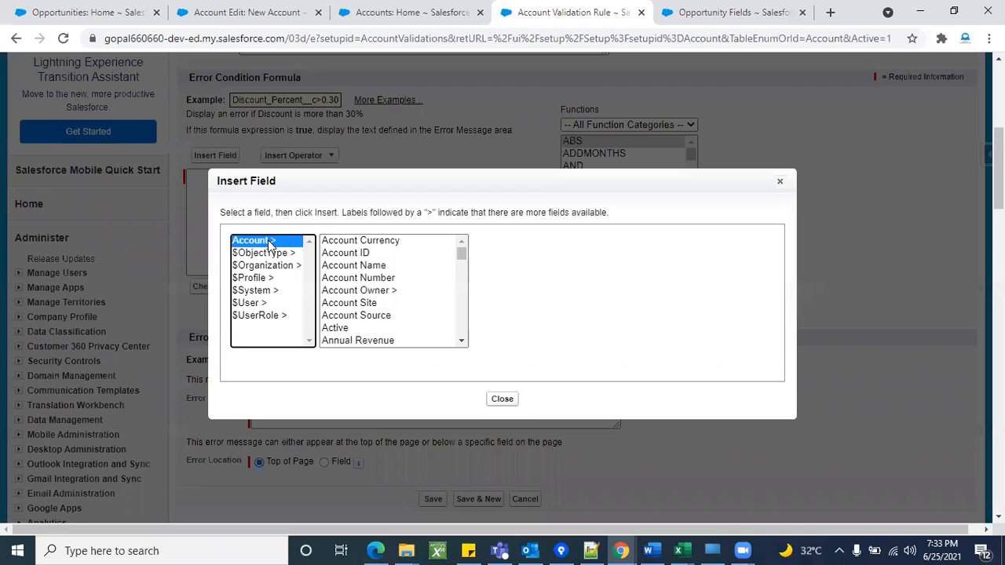
{"action": "left_click", "coordinate": [461, 343]}
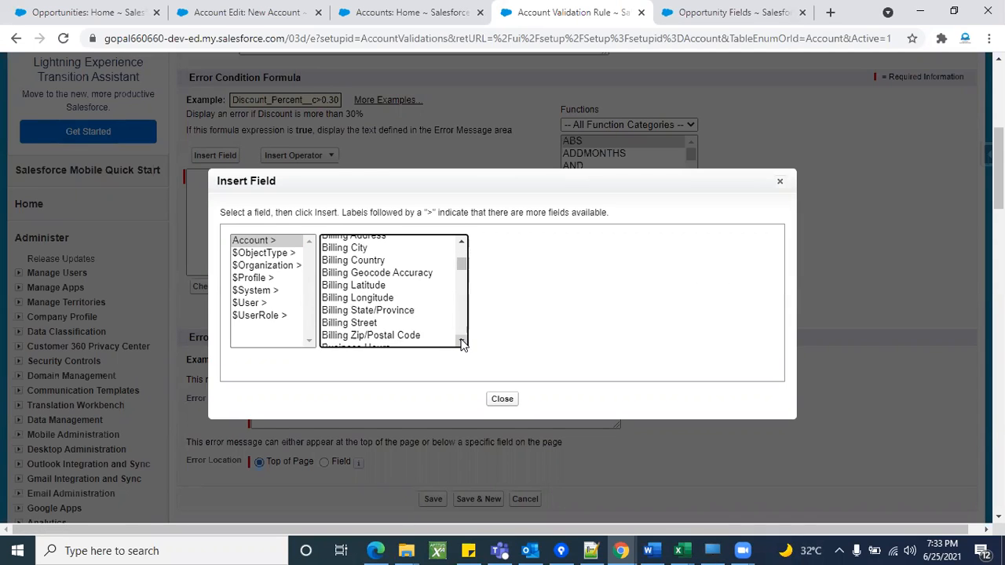
{"action": "left_click", "coordinate": [461, 343]}
{"action": "left_click", "coordinate": [462, 343]}
{"action": "left_click", "coordinate": [462, 343]}
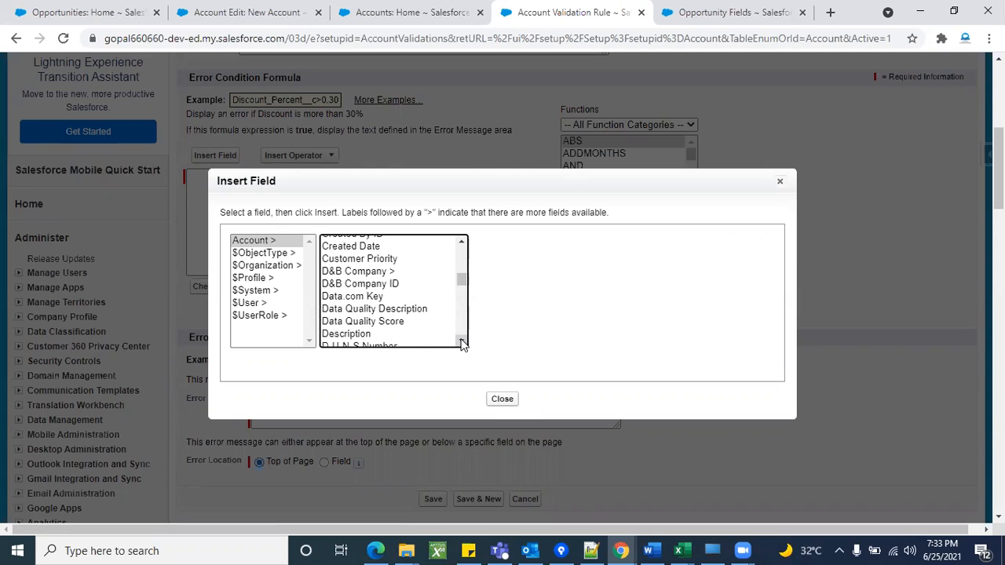
{"action": "left_click", "coordinate": [461, 343]}
{"action": "left_click", "coordinate": [462, 343]}
{"action": "left_click", "coordinate": [461, 343]}
{"action": "left_click", "coordinate": [462, 343]}
{"action": "left_click", "coordinate": [461, 343]}
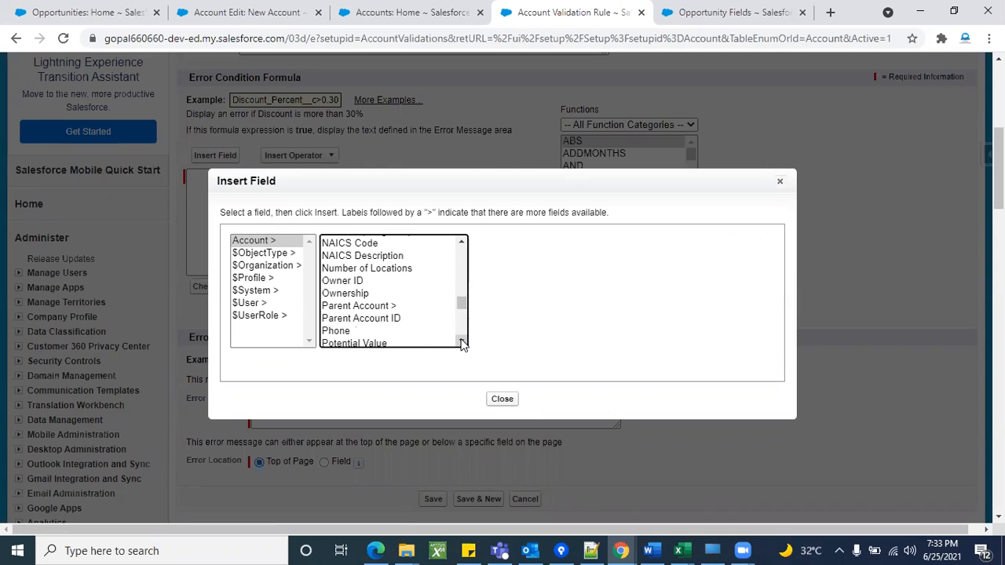
{"action": "left_click", "coordinate": [386, 293]}
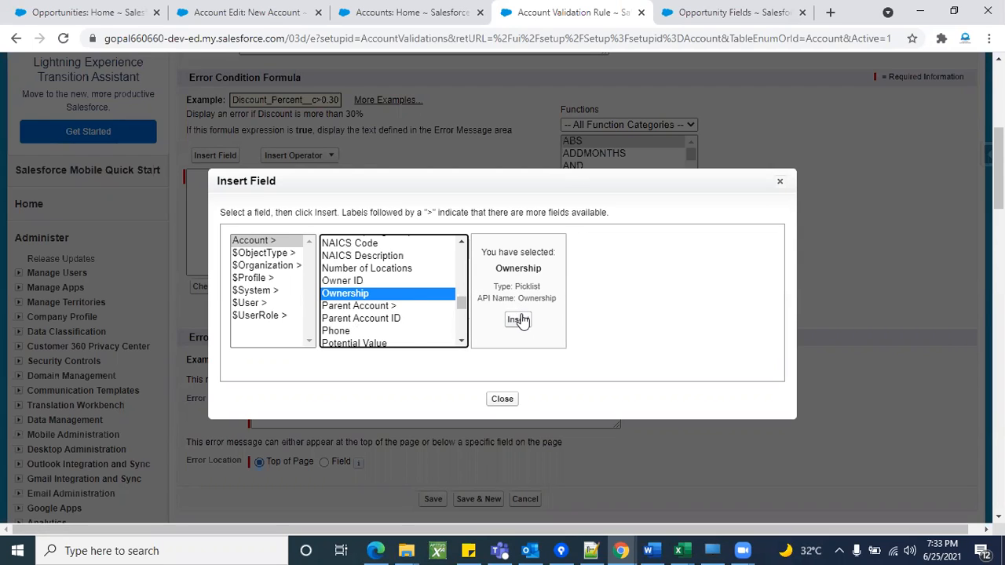
{"action": "left_click", "coordinate": [518, 320]}
Step: Complete the Ownership comparison in the error condition formula as Ownership = 'public'
{"action": "scroll", "coordinate": [341, 220], "scroll_direction": "up", "scroll_amount": 1}
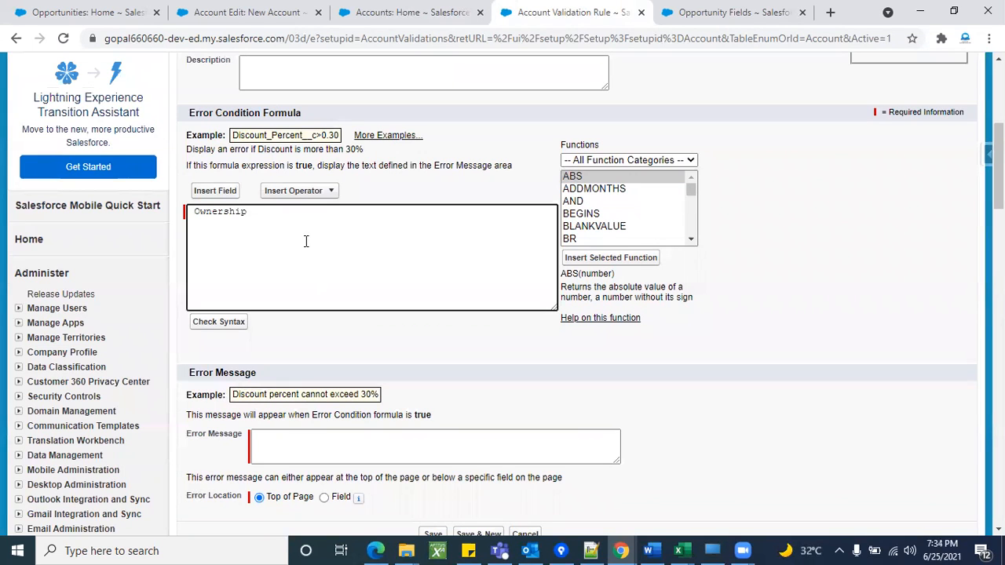
{"action": "left_click", "coordinate": [298, 191]}
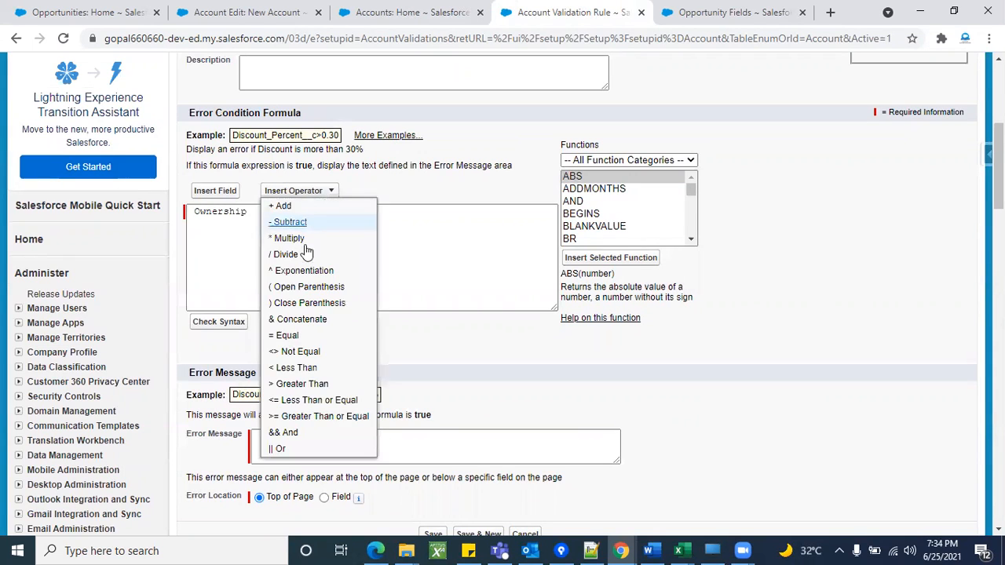
{"action": "left_click", "coordinate": [288, 336]}
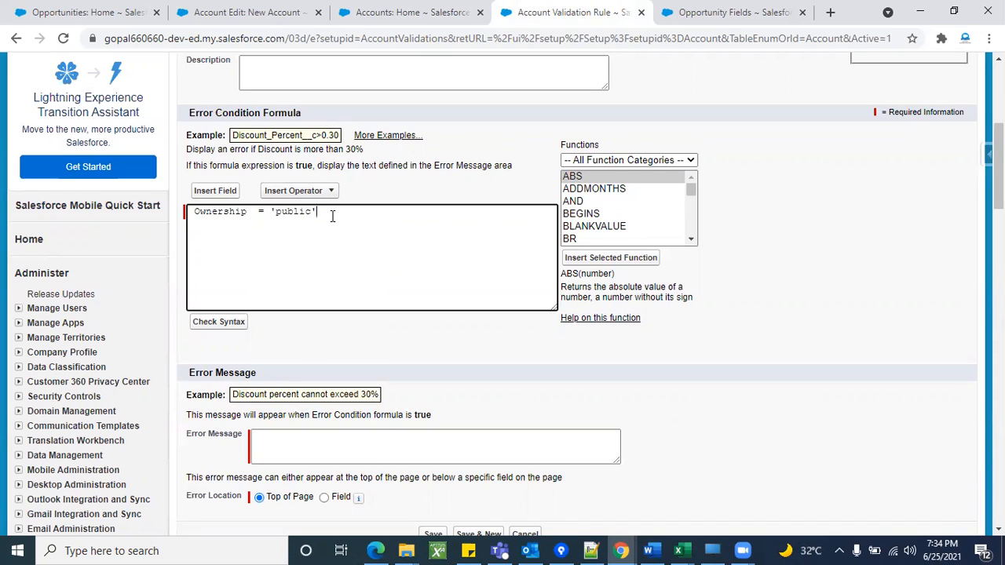
Step: Switch back to the New Account form and set Ownership to Public
{"action": "left_click", "coordinate": [245, 12]}
{"action": "left_click", "coordinate": [730, 315]}
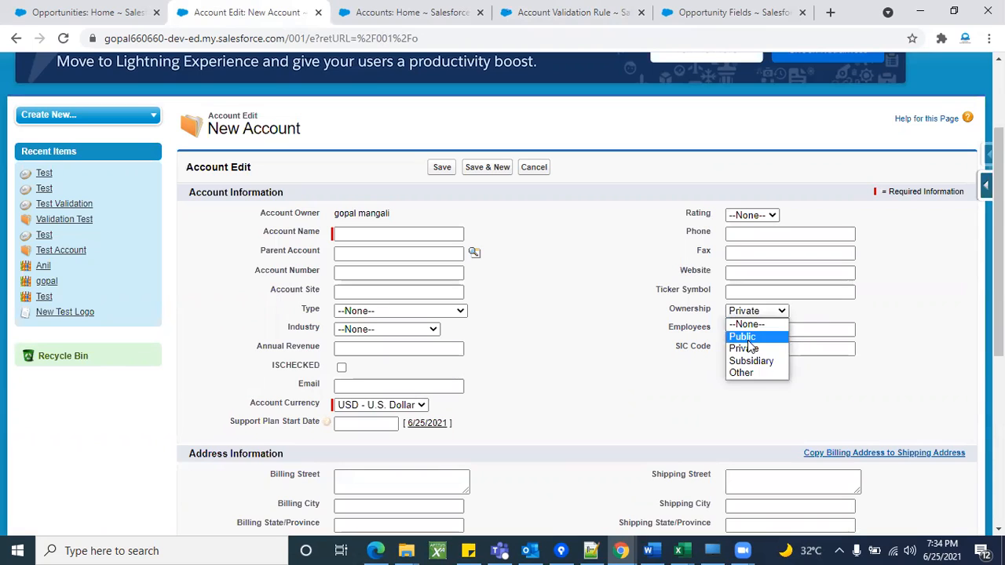
{"action": "left_click", "coordinate": [738, 337]}
{"action": "left_click", "coordinate": [742, 312]}
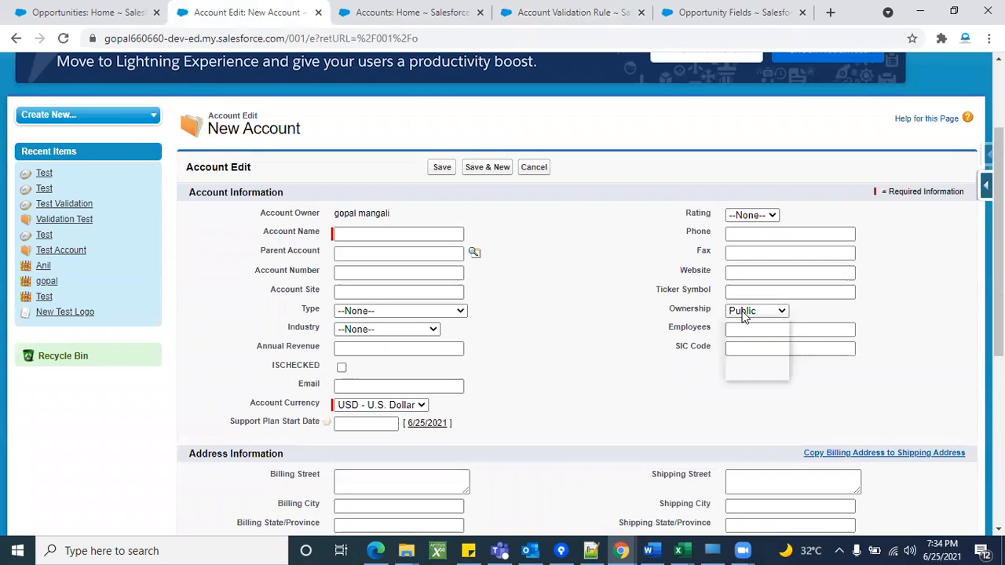
{"action": "left_click", "coordinate": [742, 340]}
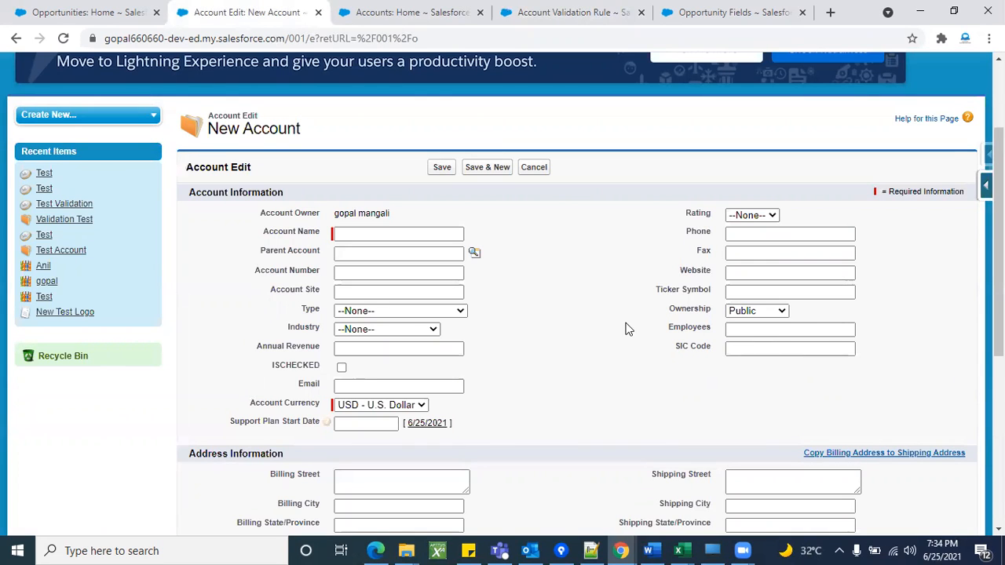
Step: Examine the Account Number field and the Ownership options on the New Account form, keeping Ownership as Public
{"action": "double_click", "coordinate": [307, 274]}
{"action": "left_click", "coordinate": [350, 271]}
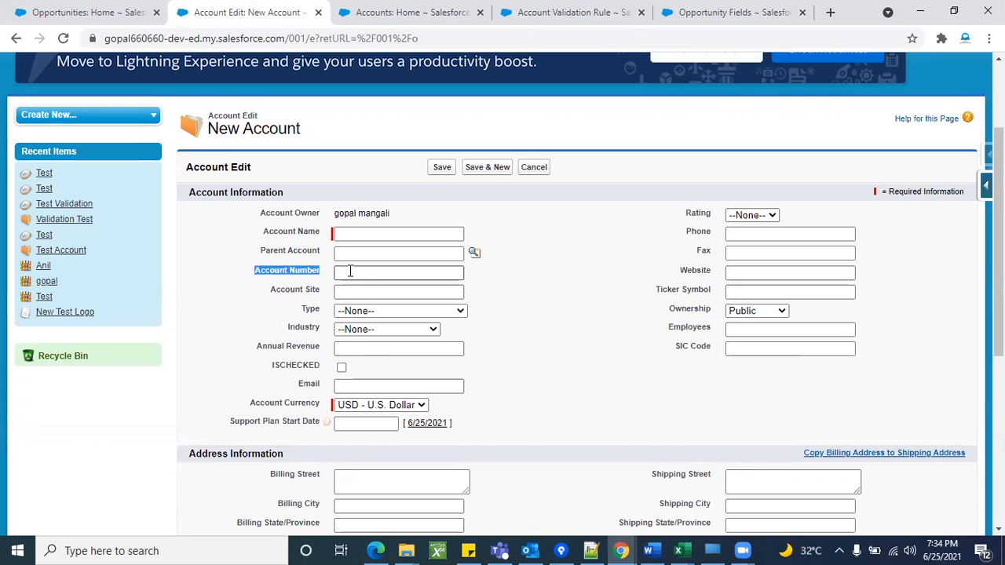
{"action": "left_click", "coordinate": [491, 274]}
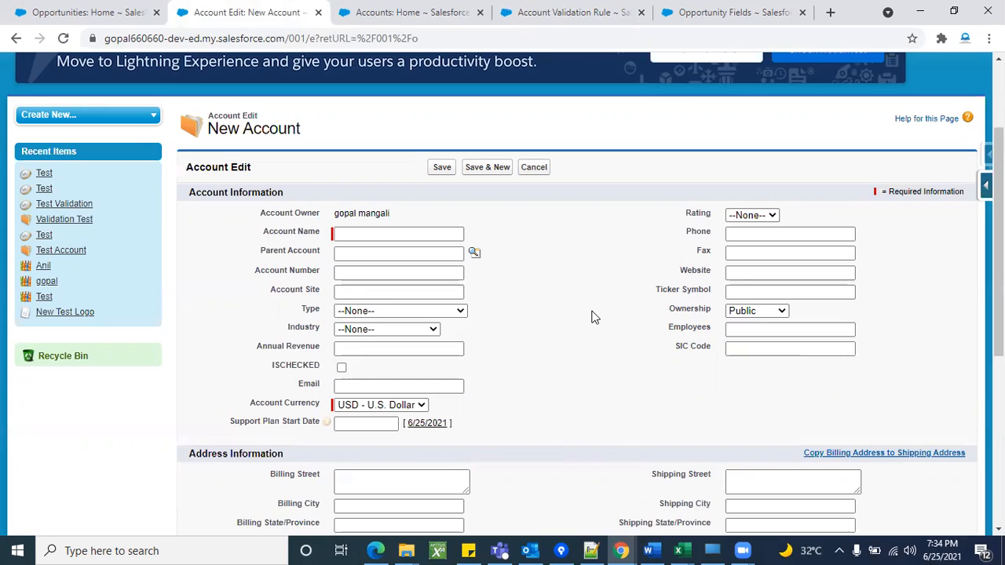
{"action": "left_click", "coordinate": [740, 312]}
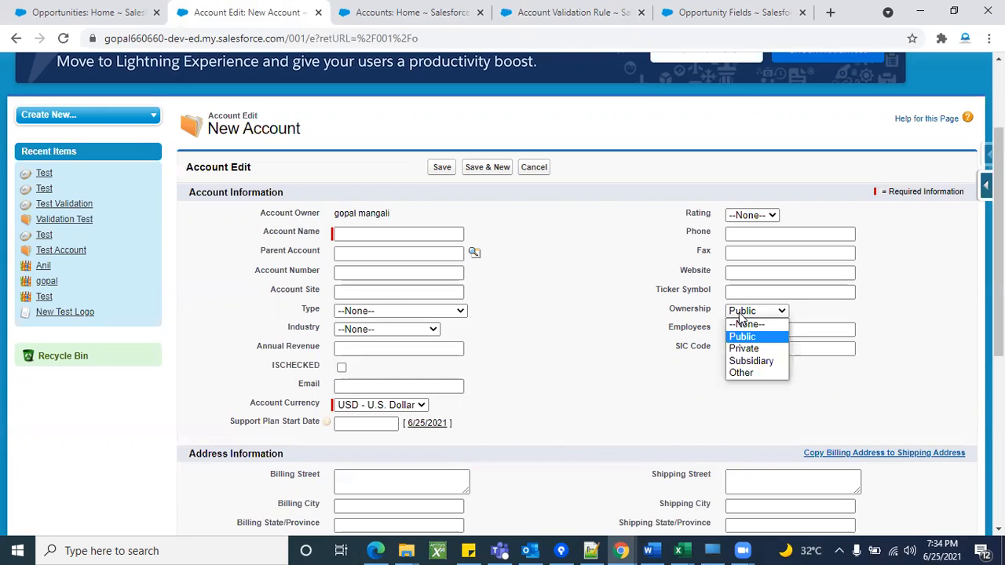
{"action": "left_click", "coordinate": [759, 337]}
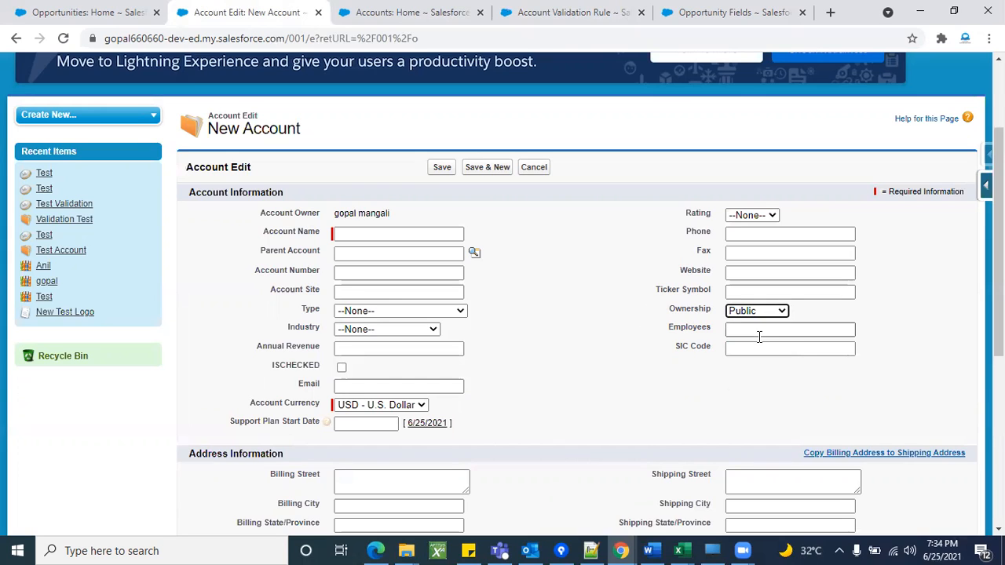
{"action": "left_click", "coordinate": [385, 271]}
{"action": "left_click", "coordinate": [506, 295]}
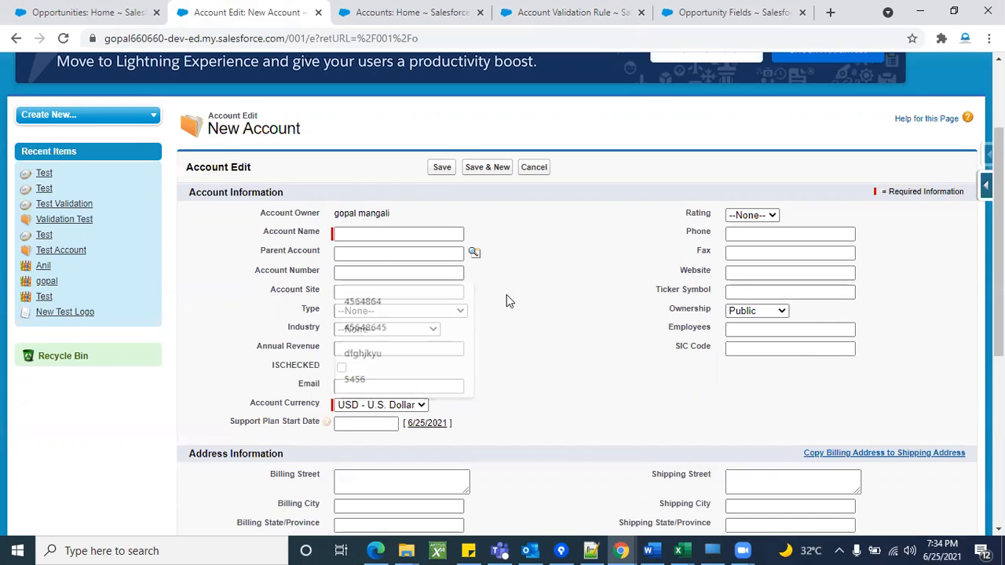
{"action": "left_click", "coordinate": [769, 315]}
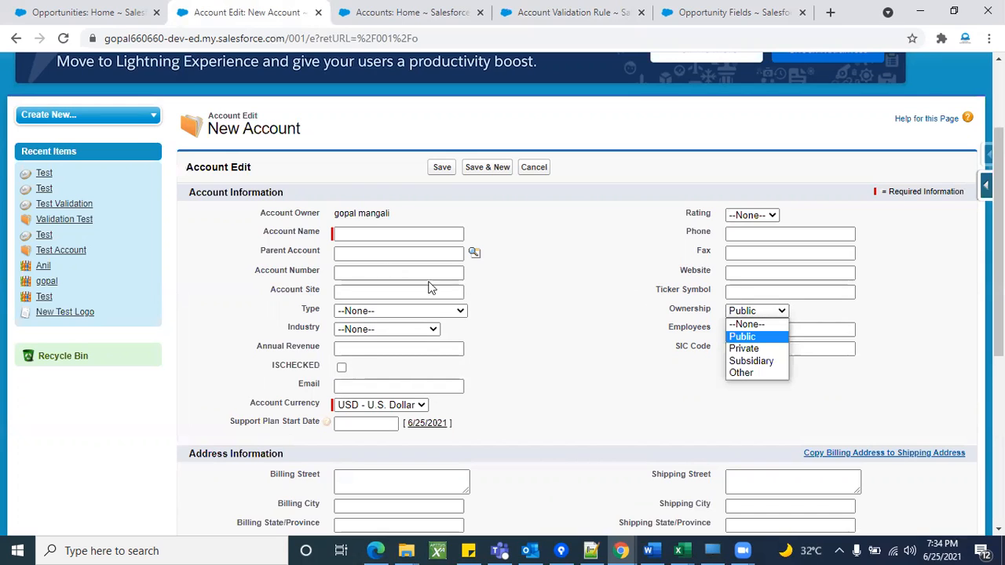
{"action": "left_click", "coordinate": [394, 273]}
{"action": "left_click", "coordinate": [503, 294]}
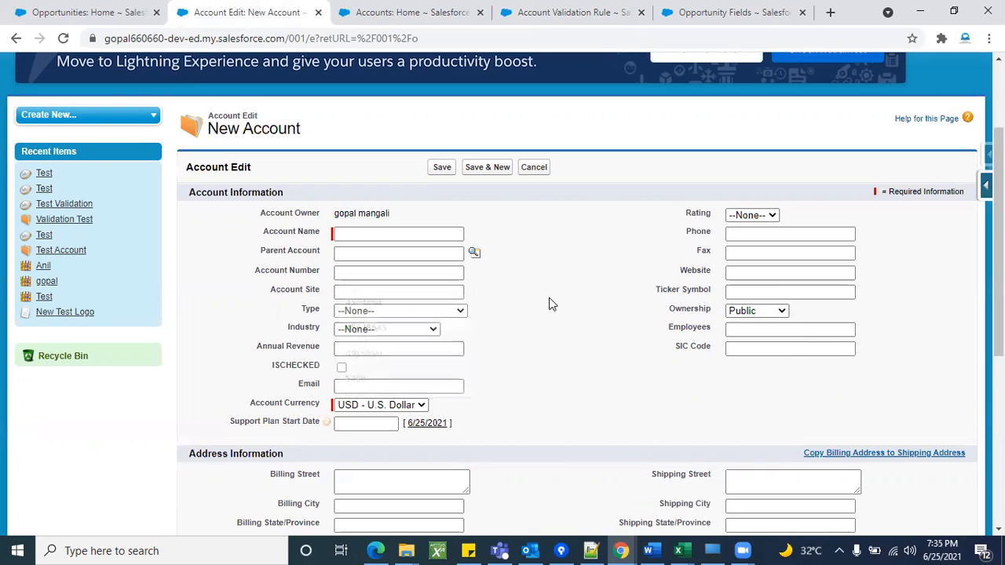
Step: Set Ownership to Private on the New Account form and leave Account Number empty
{"action": "left_click", "coordinate": [753, 312]}
{"action": "left_click", "coordinate": [752, 348]}
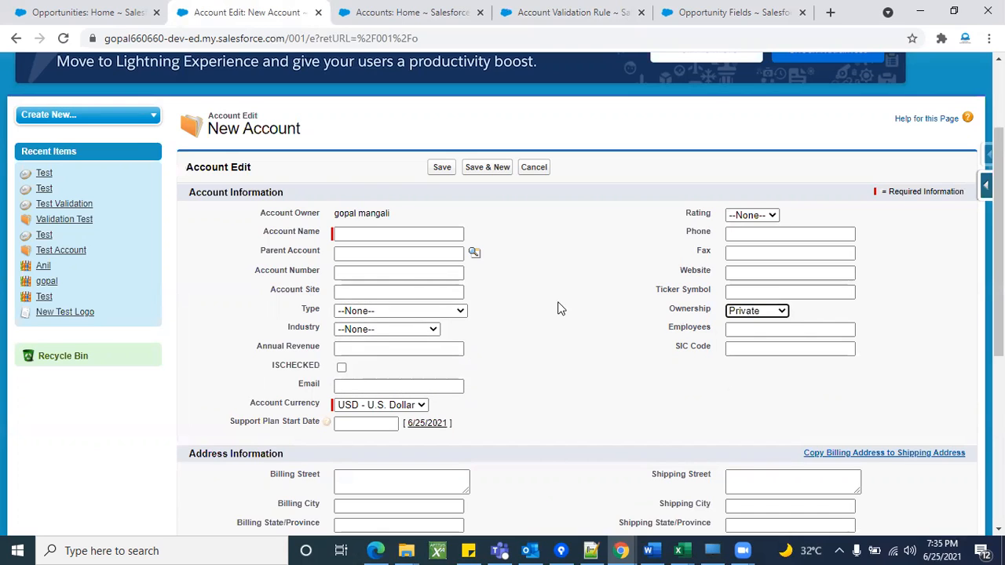
{"action": "left_click", "coordinate": [392, 271]}
{"action": "left_click", "coordinate": [551, 299]}
Step: Return to the Account validation rule and look over the function categories available for the error condition formula
{"action": "left_click", "coordinate": [342, 17]}
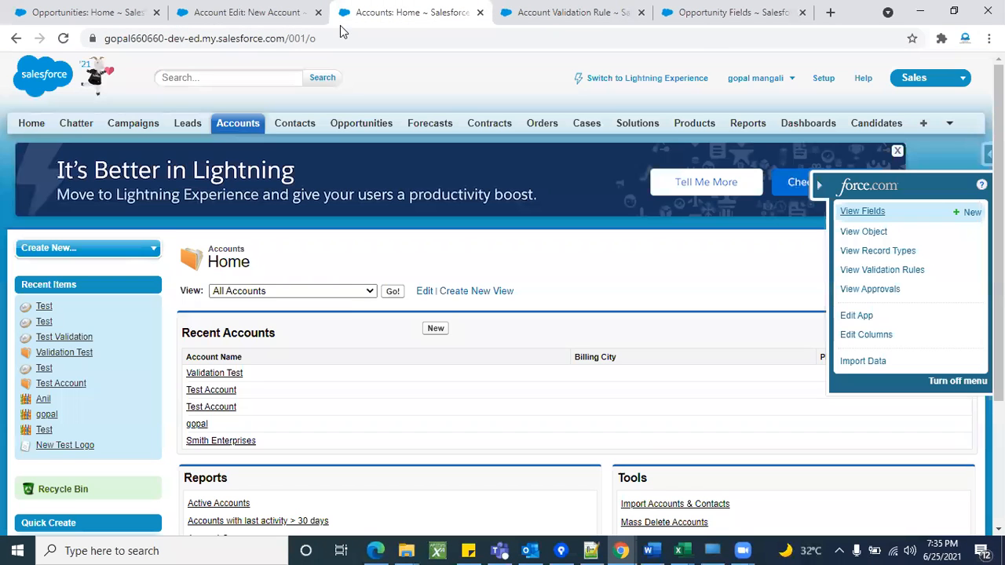
{"action": "left_click", "coordinate": [518, 25]}
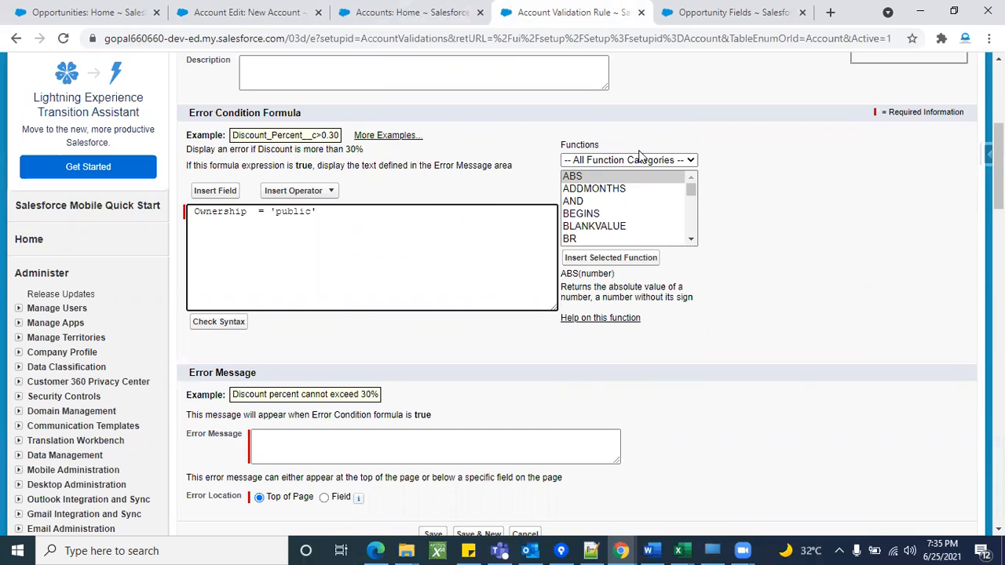
{"action": "scroll", "coordinate": [637, 216], "scroll_direction": "up", "scroll_amount": 2}
{"action": "scroll", "coordinate": [685, 157], "scroll_direction": "down", "scroll_amount": 1}
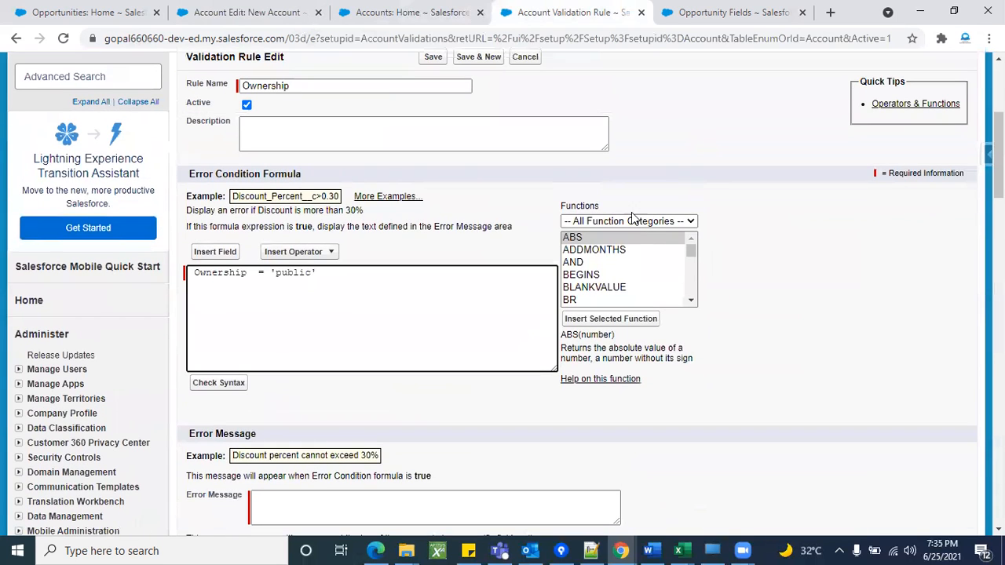
{"action": "left_click", "coordinate": [658, 222]}
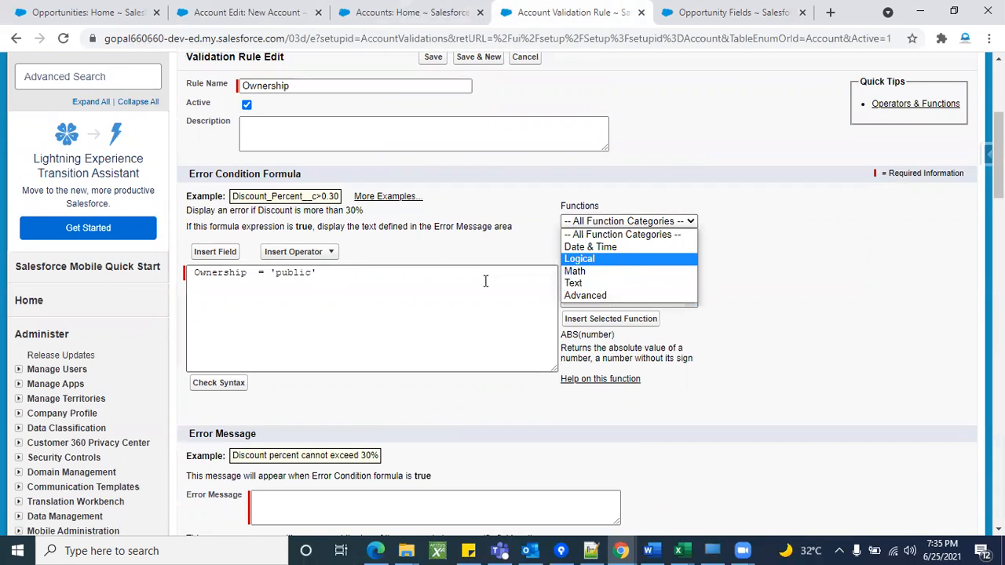
{"action": "scroll", "coordinate": [474, 306], "scroll_direction": "down", "scroll_amount": 1}
{"action": "scroll", "coordinate": [628, 220], "scroll_direction": "down", "scroll_amount": 1}
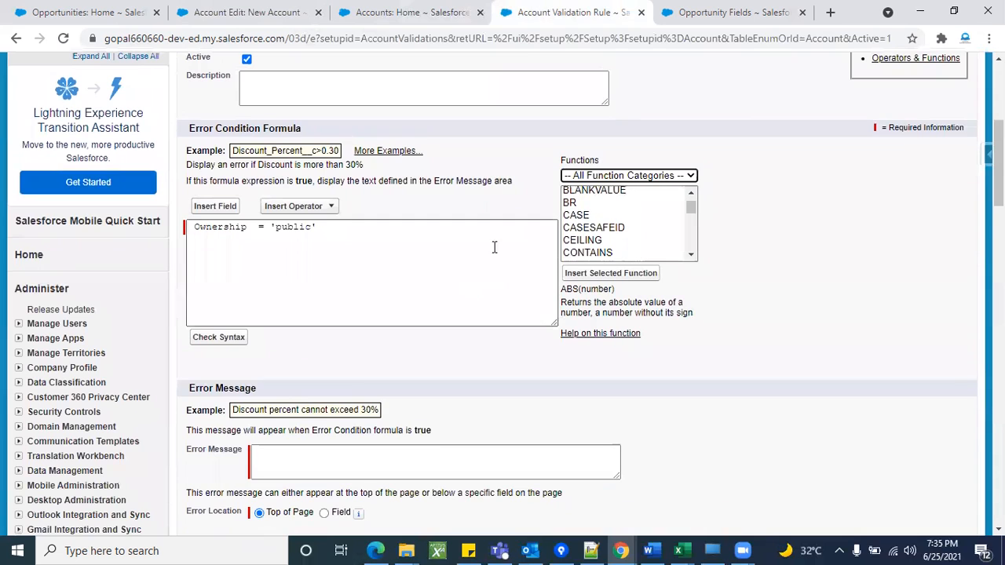
Step: Switch to the New Account form and set Ownership back to Public, leaving Account Number empty
{"action": "left_click", "coordinate": [212, 11]}
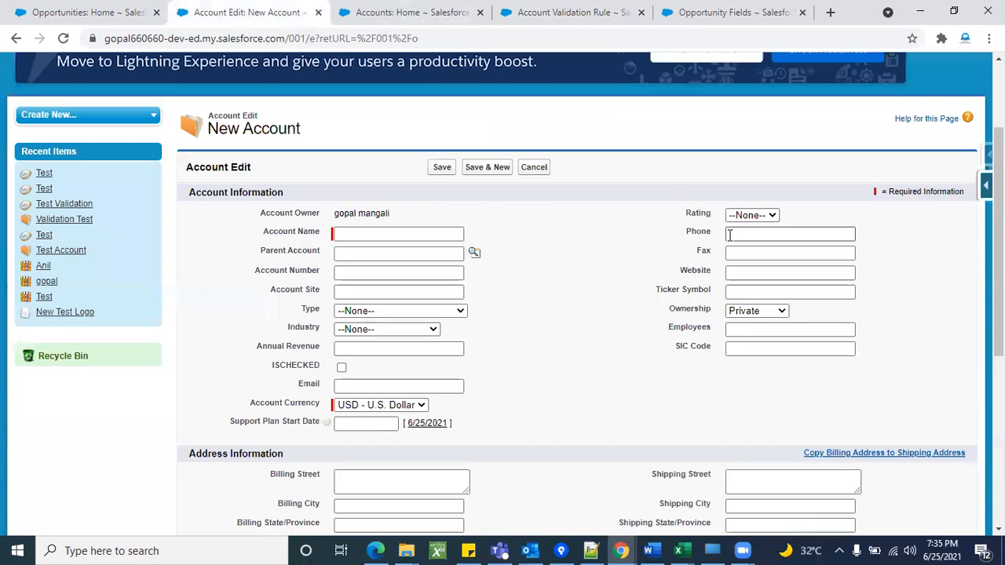
{"action": "left_click", "coordinate": [750, 314]}
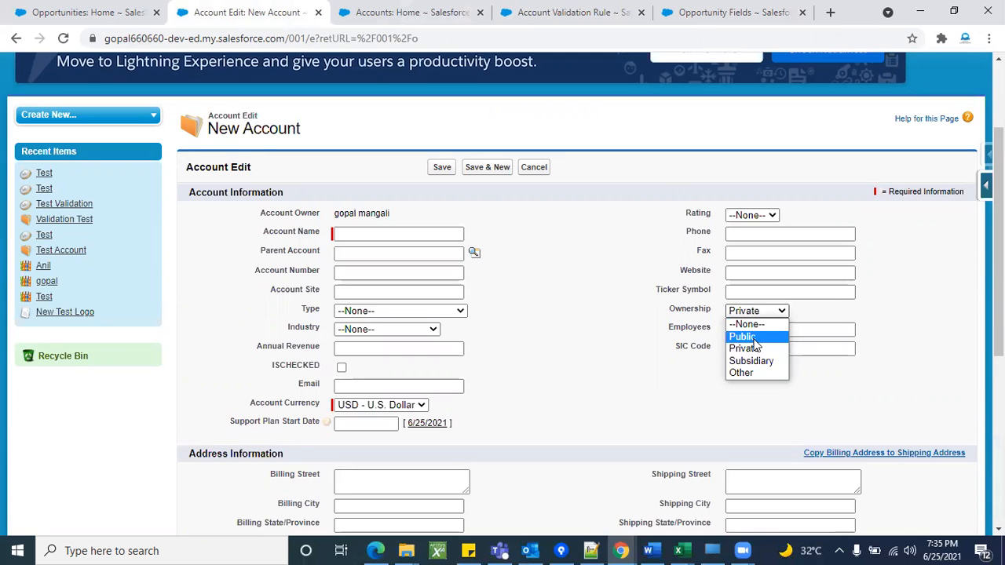
{"action": "left_click", "coordinate": [746, 337]}
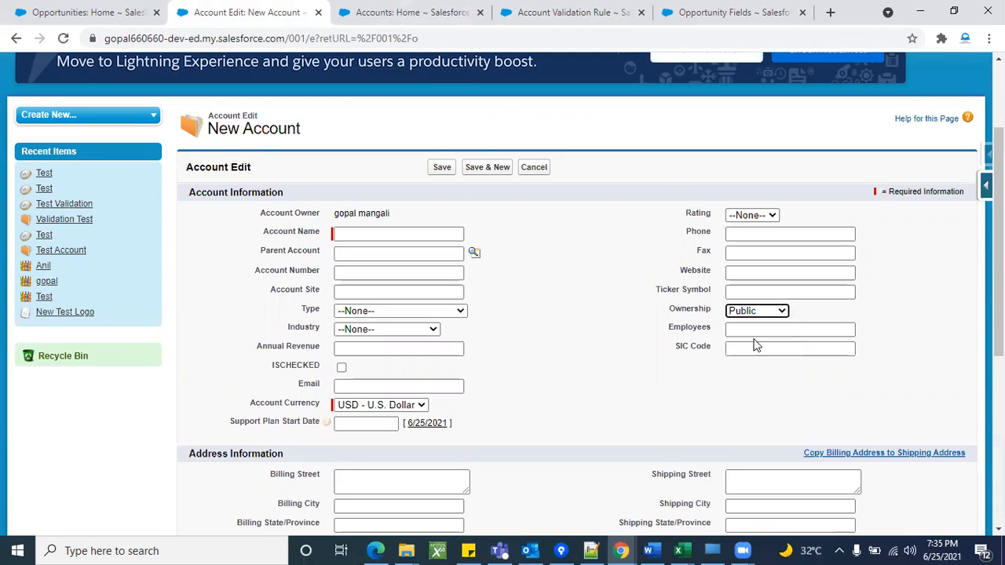
{"action": "left_click", "coordinate": [373, 273]}
{"action": "left_click", "coordinate": [539, 299]}
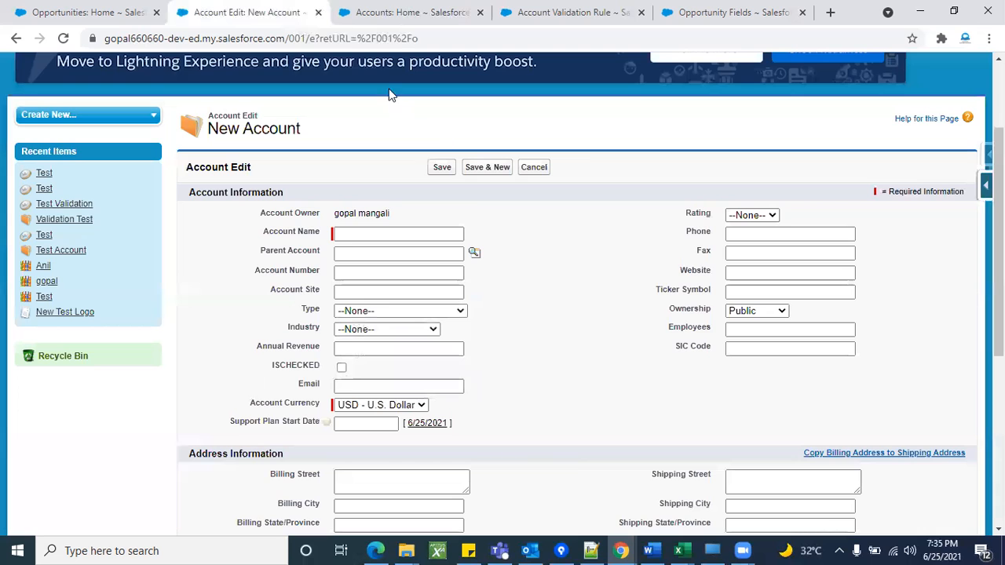
Step: Return to the Account validation rule and read the descriptions of functions such as DATETIMEVALUE, DAY, DISTANCE, FLOOR and HOUR
{"action": "left_click", "coordinate": [354, 18]}
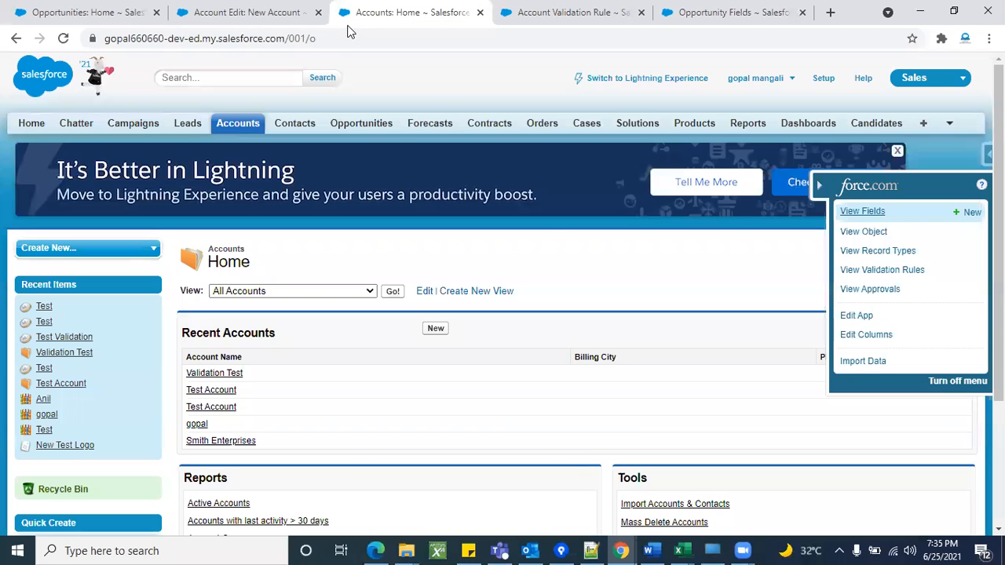
{"action": "left_click", "coordinate": [518, 25]}
{"action": "scroll", "coordinate": [618, 234], "scroll_direction": "down", "scroll_amount": 1}
{"action": "left_click", "coordinate": [690, 255]}
{"action": "left_click", "coordinate": [691, 256]}
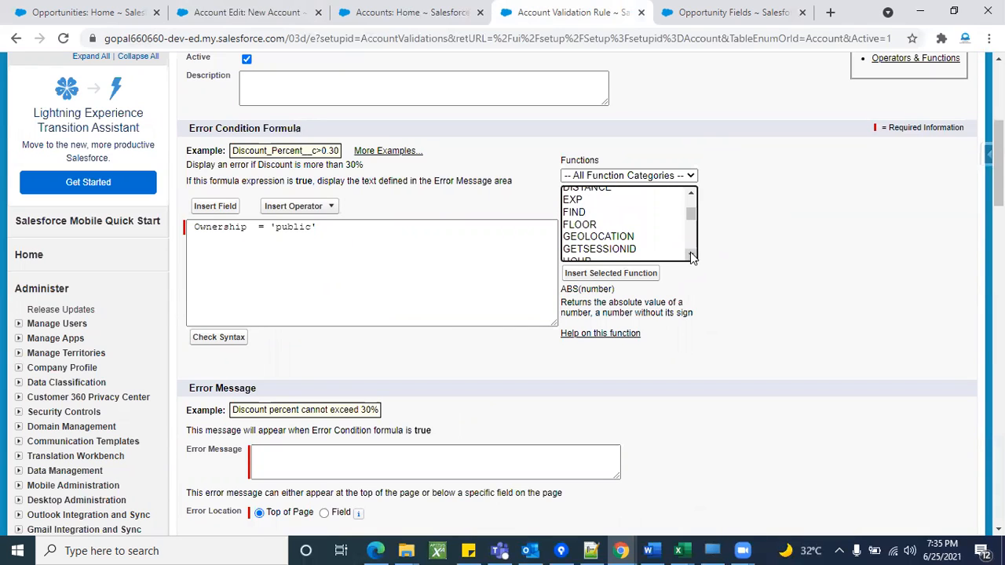
{"action": "left_click", "coordinate": [691, 205]}
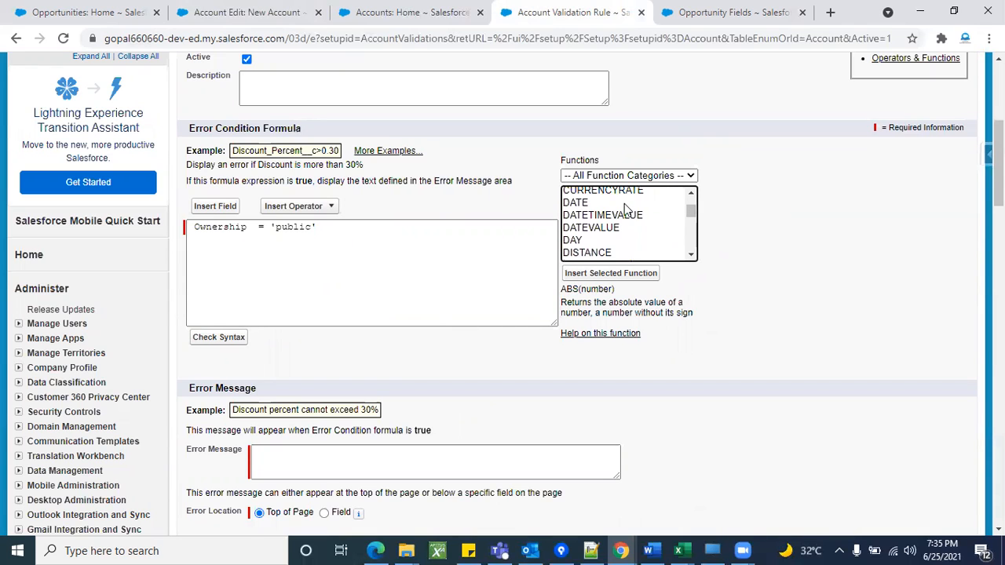
{"action": "left_click", "coordinate": [596, 203]}
{"action": "left_click", "coordinate": [592, 219]}
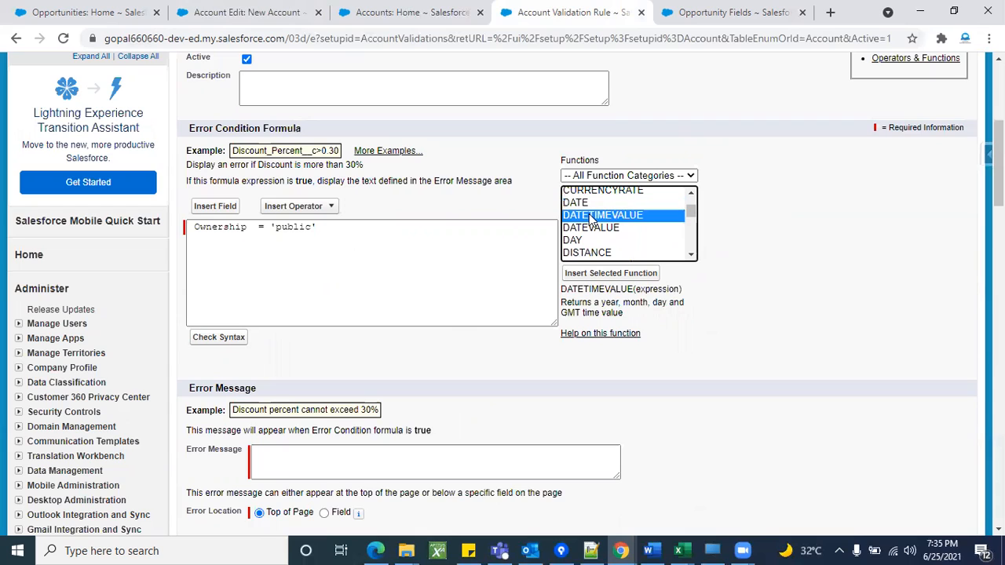
{"action": "left_click", "coordinate": [599, 229]}
{"action": "left_click", "coordinate": [579, 243]}
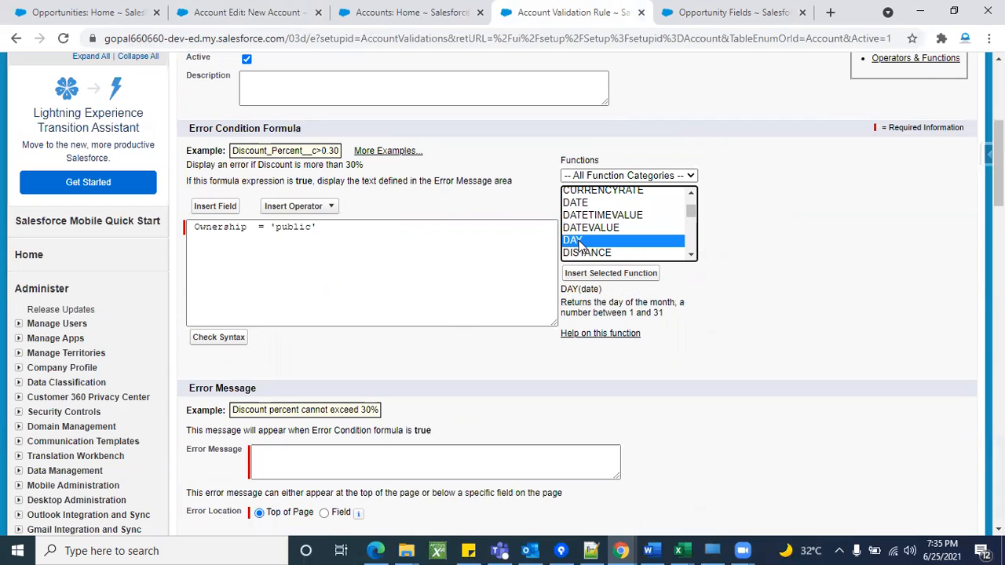
{"action": "left_click", "coordinate": [588, 253]}
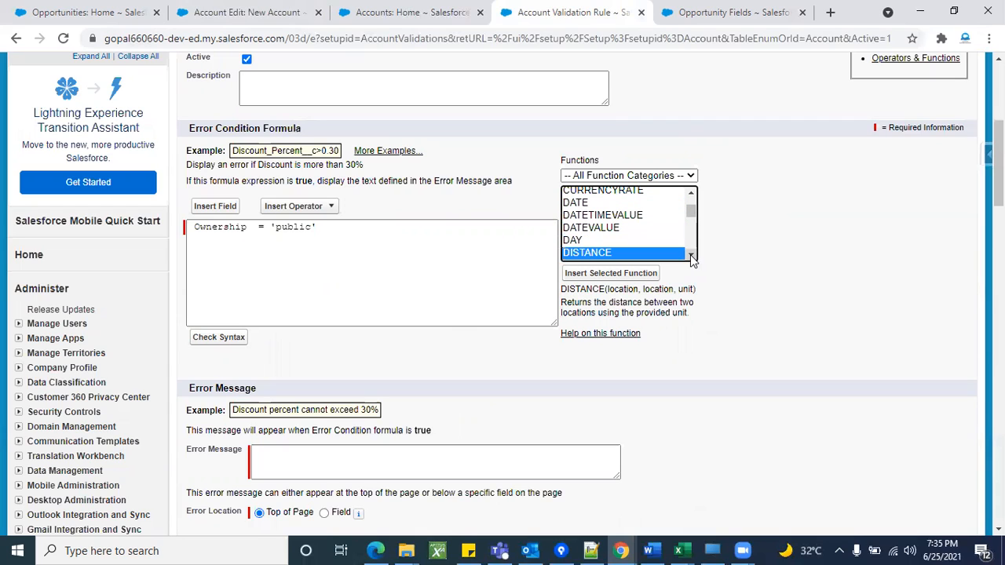
{"action": "left_click", "coordinate": [691, 256]}
{"action": "left_click", "coordinate": [587, 233]}
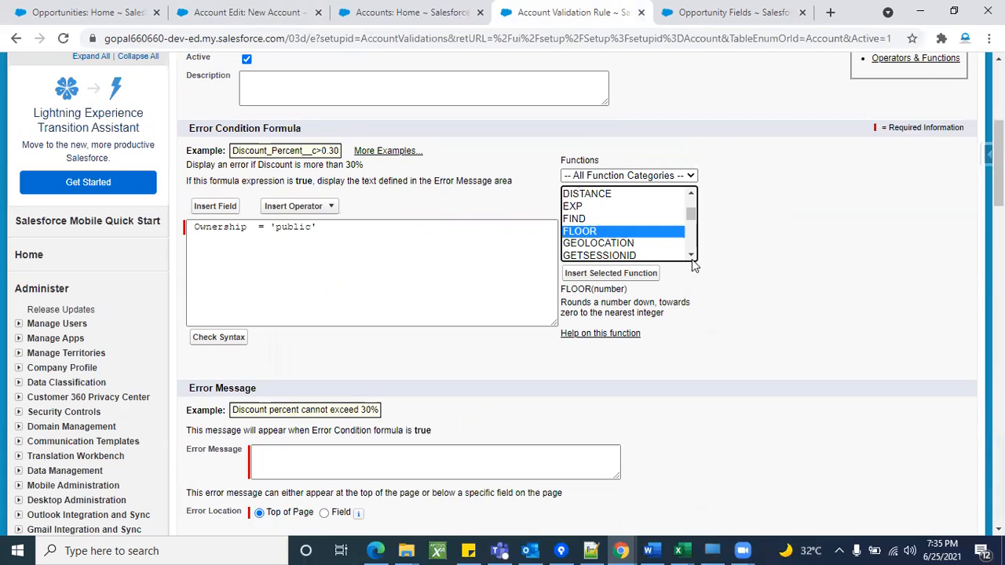
{"action": "scroll", "coordinate": [691, 255], "scroll_direction": "down", "scroll_amount": 1}
{"action": "left_click", "coordinate": [596, 240]}
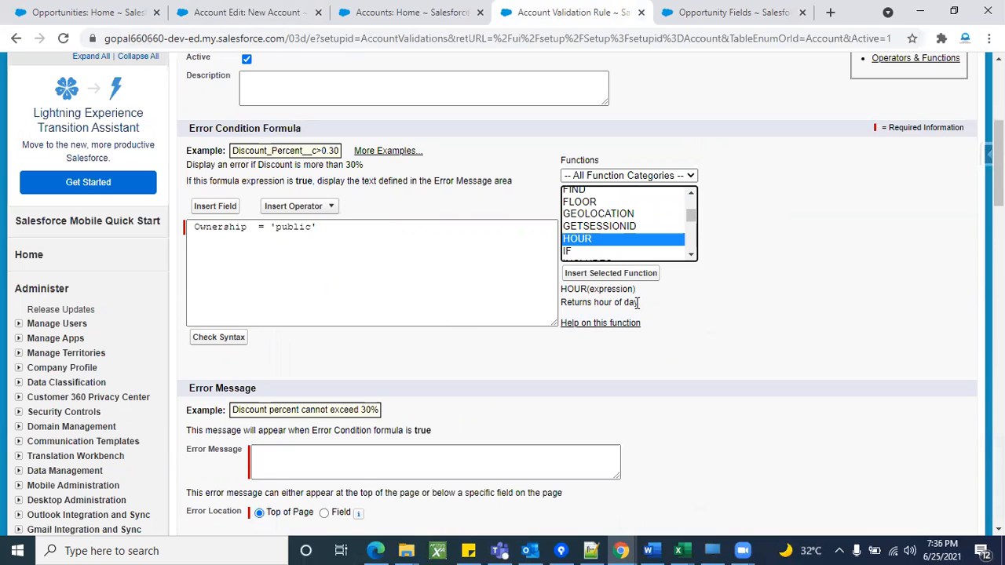
Step: Insert the IF function into the error condition formula and delete the Ownership = 'public' comparison in front of it
{"action": "left_click", "coordinate": [585, 251]}
{"action": "scroll", "coordinate": [753, 314], "scroll_direction": "down", "scroll_amount": 1}
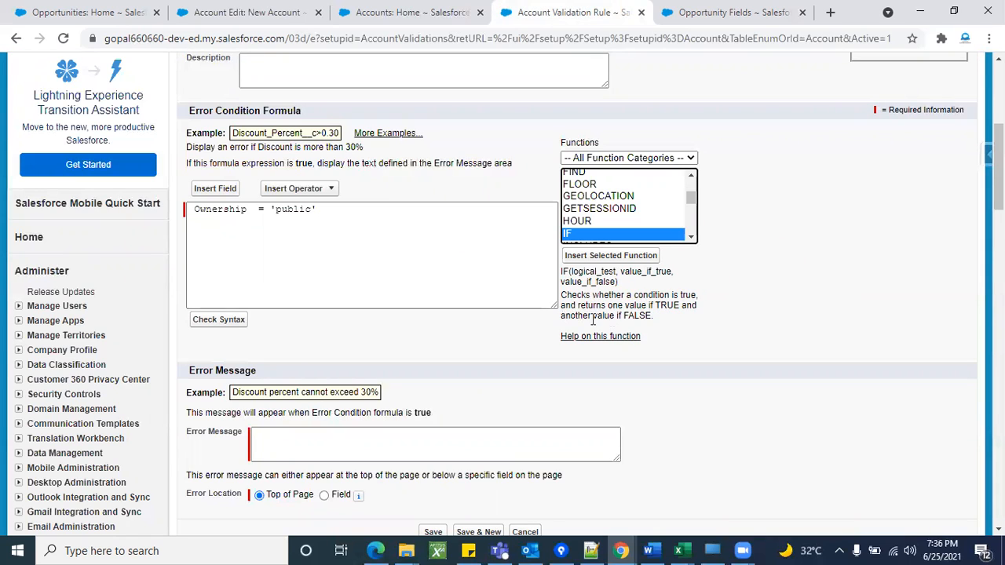
{"action": "left_click", "coordinate": [668, 316]}
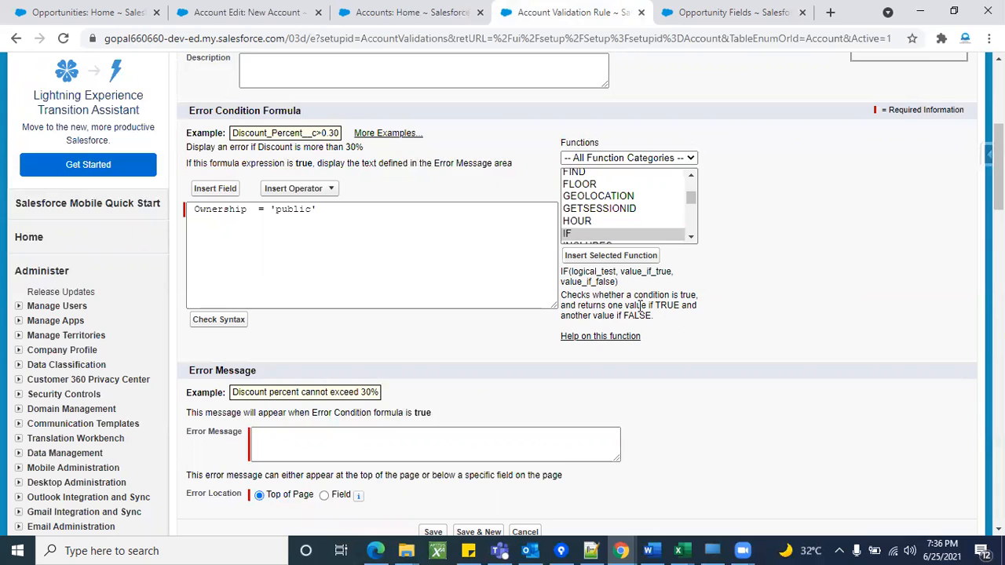
{"action": "left_click", "coordinate": [587, 236]}
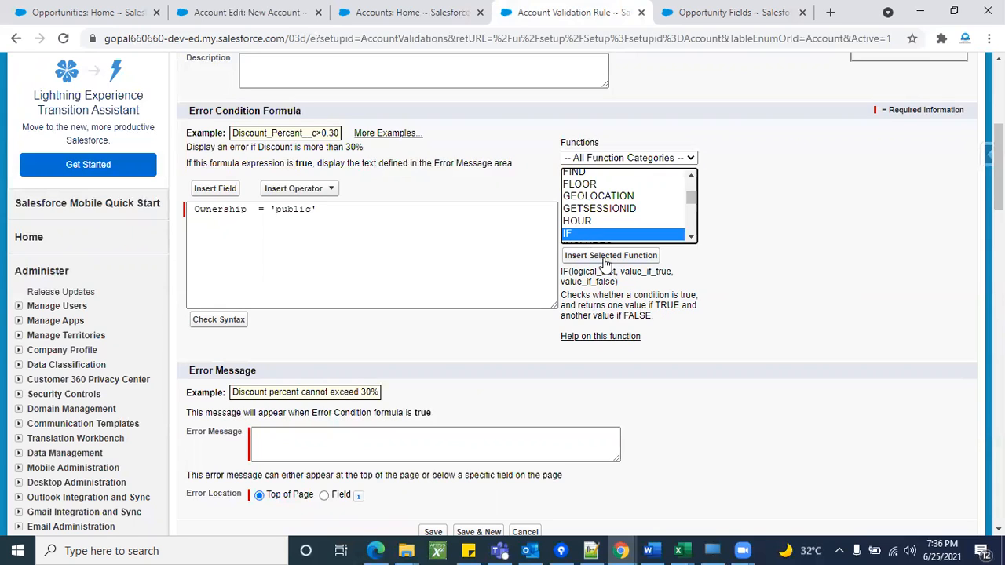
{"action": "left_click", "coordinate": [607, 258]}
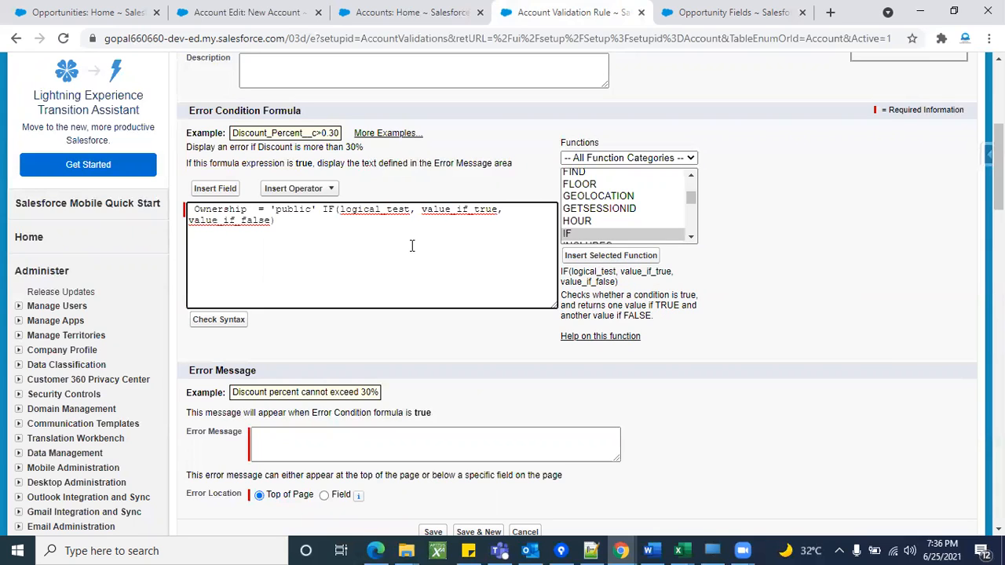
{"action": "left_click_drag", "start_coordinate": [324, 208], "coordinate": [189, 208]}
{"action": "key", "text": "Delete"}
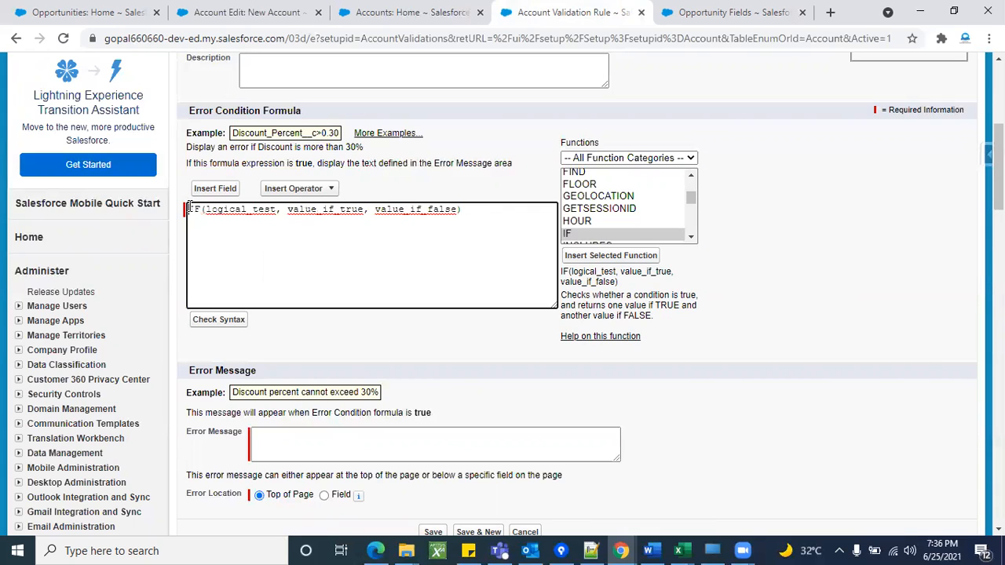
Step: Examine the logical_test, value_if_true and value_if_false arguments of the IF function in the error condition formula
{"action": "left_click", "coordinate": [227, 219]}
{"action": "double_click", "coordinate": [229, 209]}
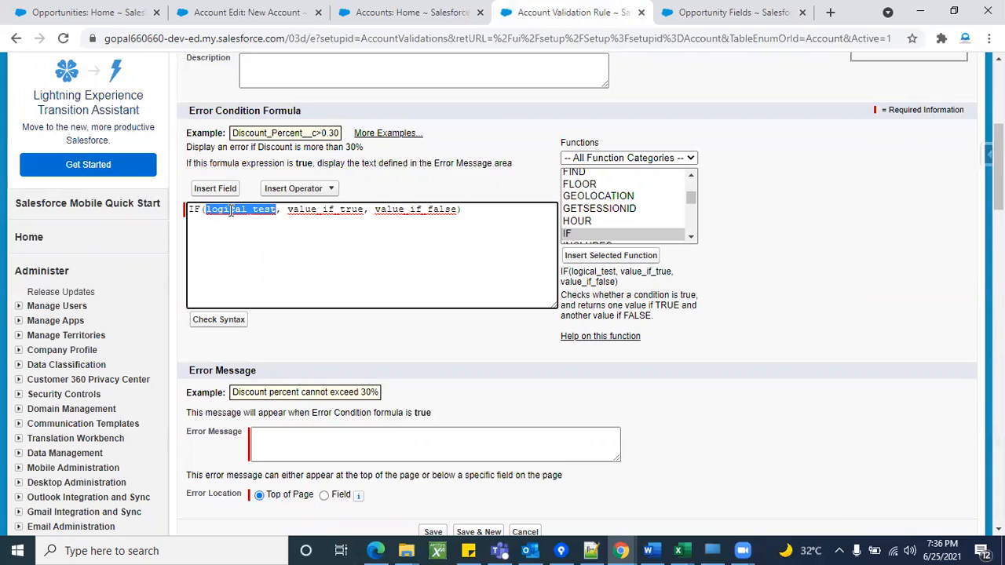
{"action": "double_click", "coordinate": [317, 209]}
{"action": "double_click", "coordinate": [413, 208]}
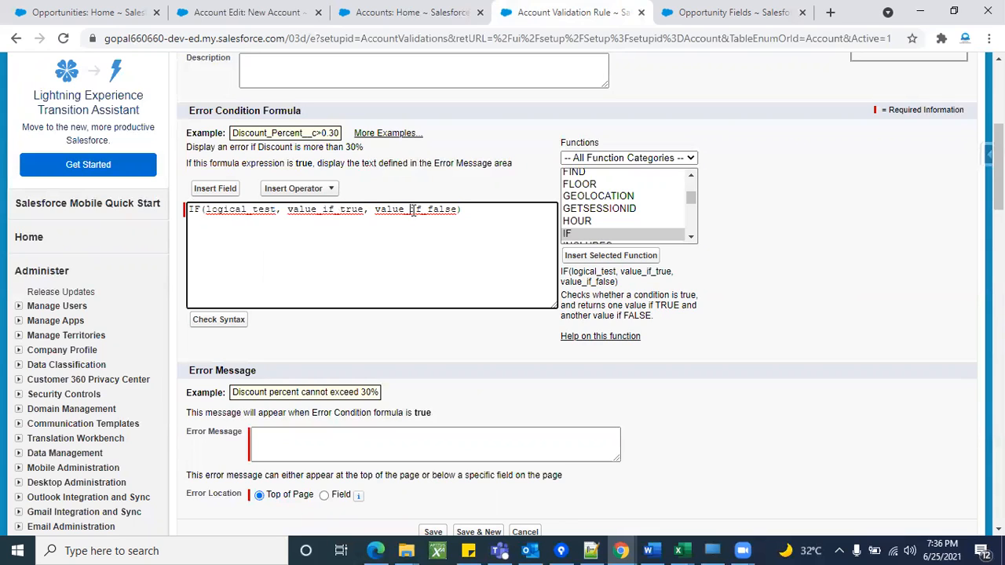
{"action": "left_click", "coordinate": [264, 210]}
{"action": "double_click", "coordinate": [264, 210]}
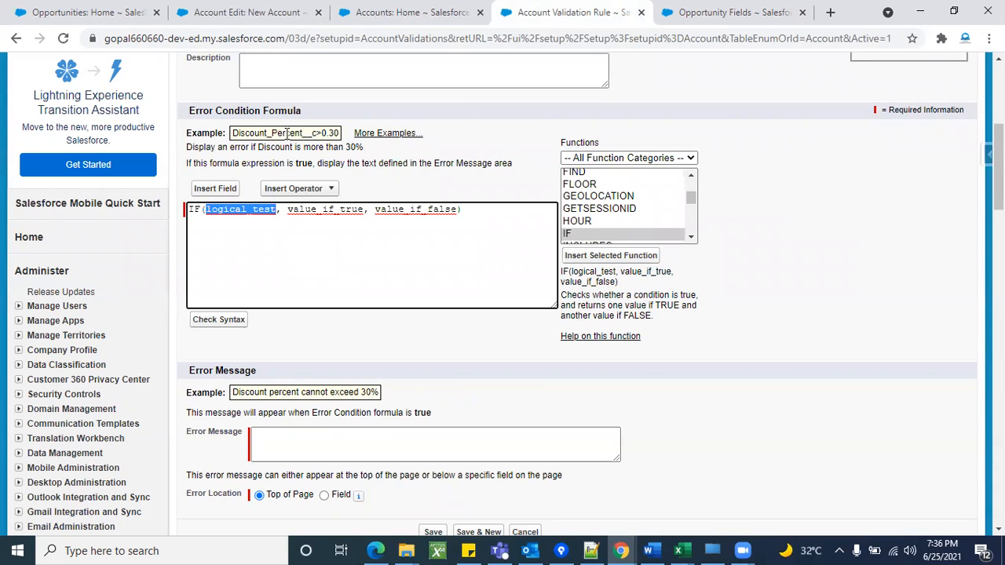
Step: Switch to the Accounts home page and open the setup page of the Account object
{"action": "left_click", "coordinate": [369, 13]}
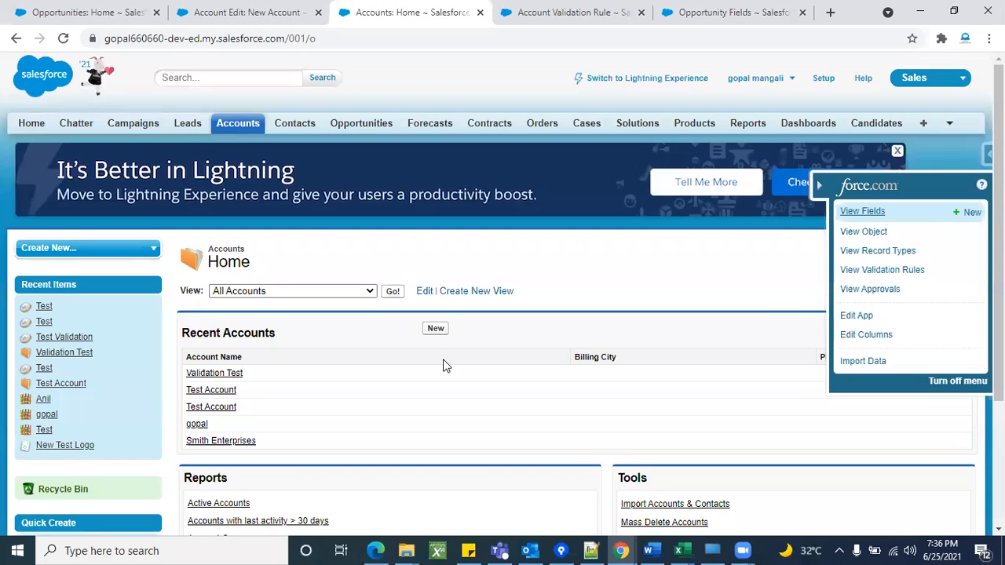
{"action": "left_click", "coordinate": [864, 233]}
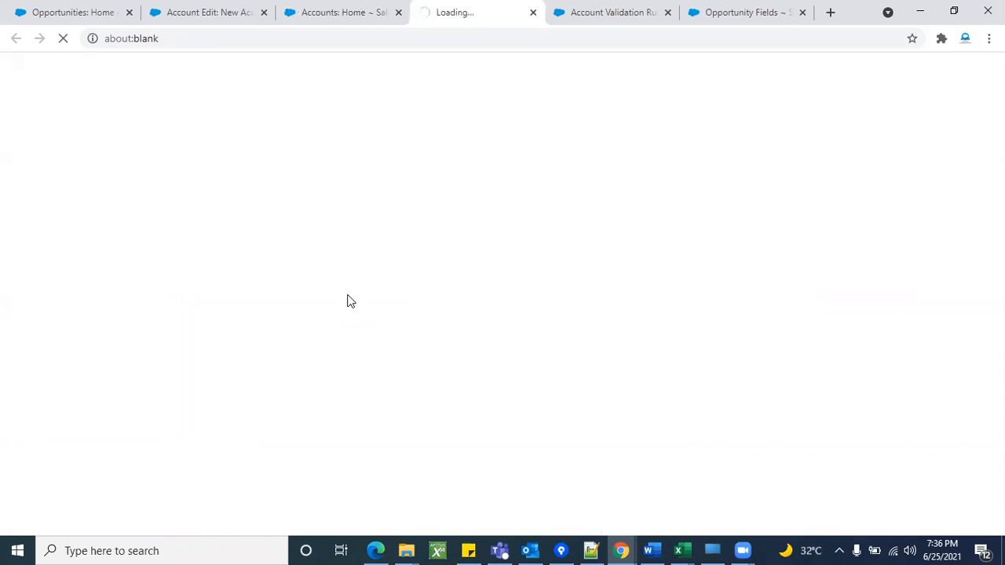
{"action": "left_click", "coordinate": [895, 550]}
{"action": "left_click", "coordinate": [895, 550]}
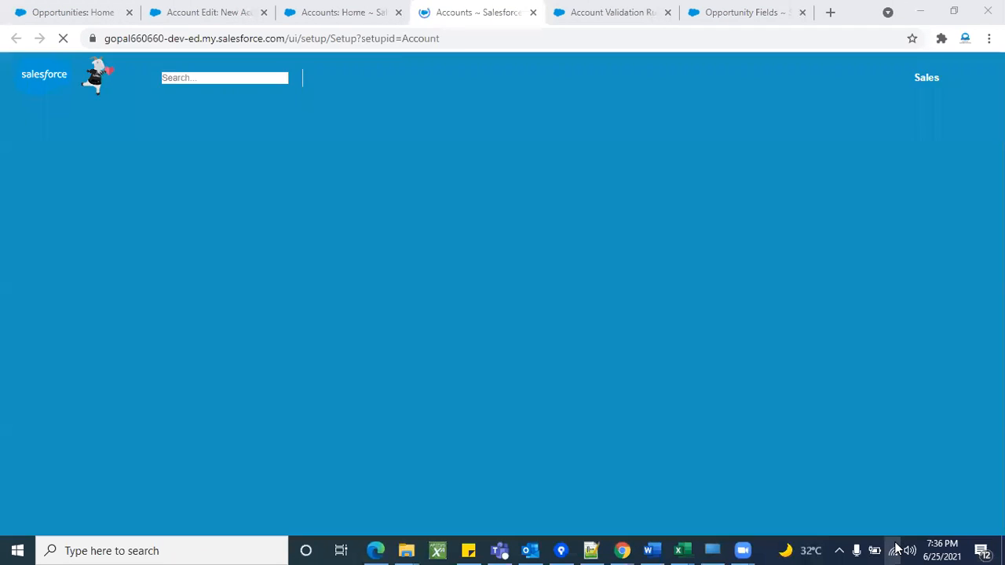
Step: Open the Fields list of the Account object in the setup tree
{"action": "scroll", "coordinate": [333, 332], "scroll_direction": "down", "scroll_amount": 3}
{"action": "scroll", "coordinate": [336, 332], "scroll_direction": "down", "scroll_amount": 3}
{"action": "scroll", "coordinate": [336, 332], "scroll_direction": "up", "scroll_amount": 4}
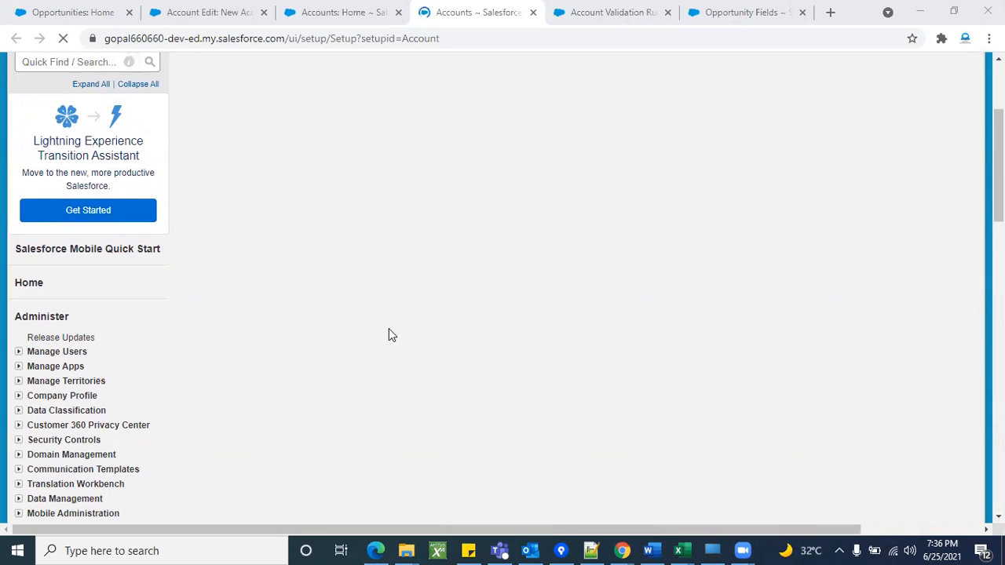
{"action": "scroll", "coordinate": [392, 335], "scroll_direction": "down", "scroll_amount": 7}
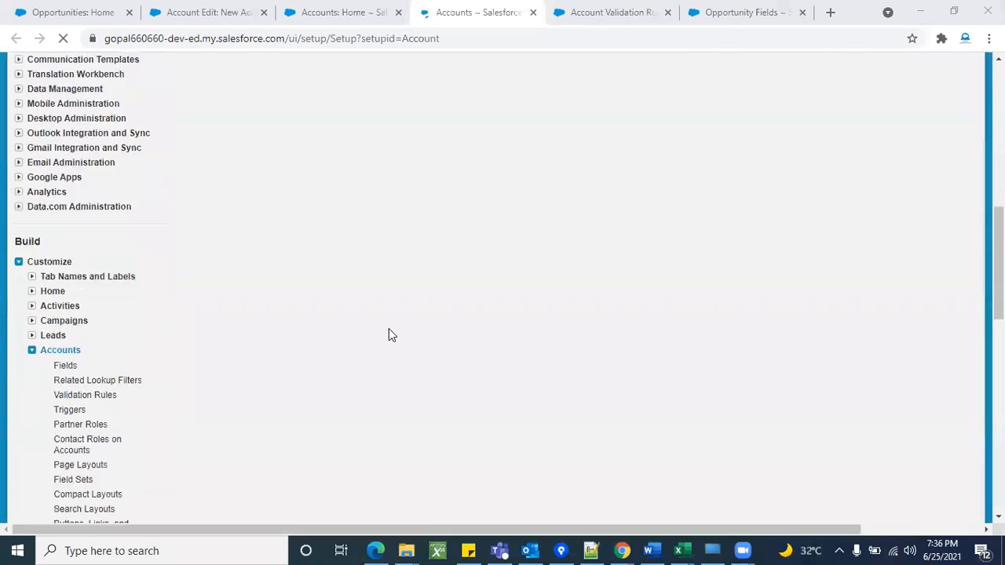
{"action": "scroll", "coordinate": [392, 335], "scroll_direction": "down", "scroll_amount": 9}
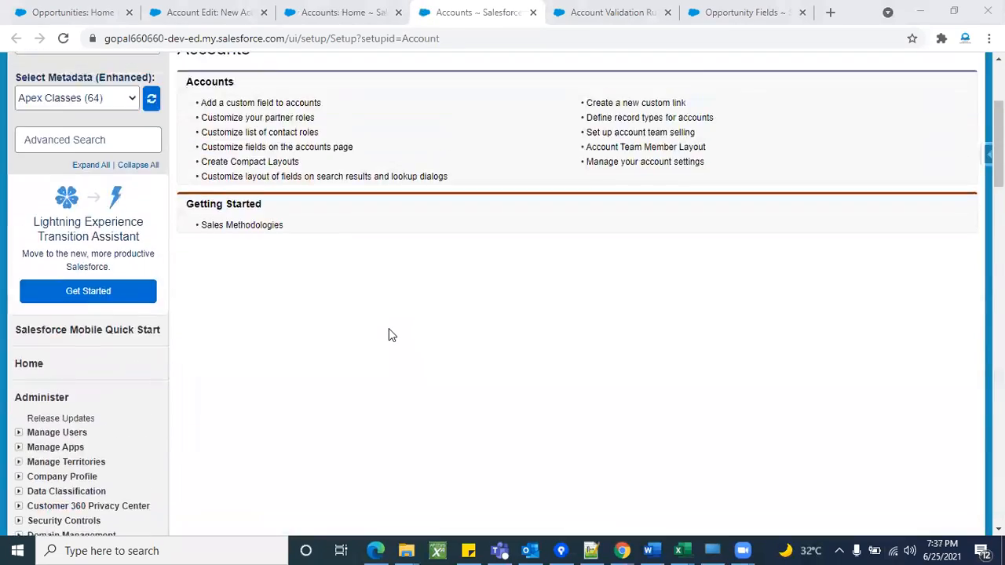
{"action": "scroll", "coordinate": [388, 330], "scroll_direction": "down", "scroll_amount": 8}
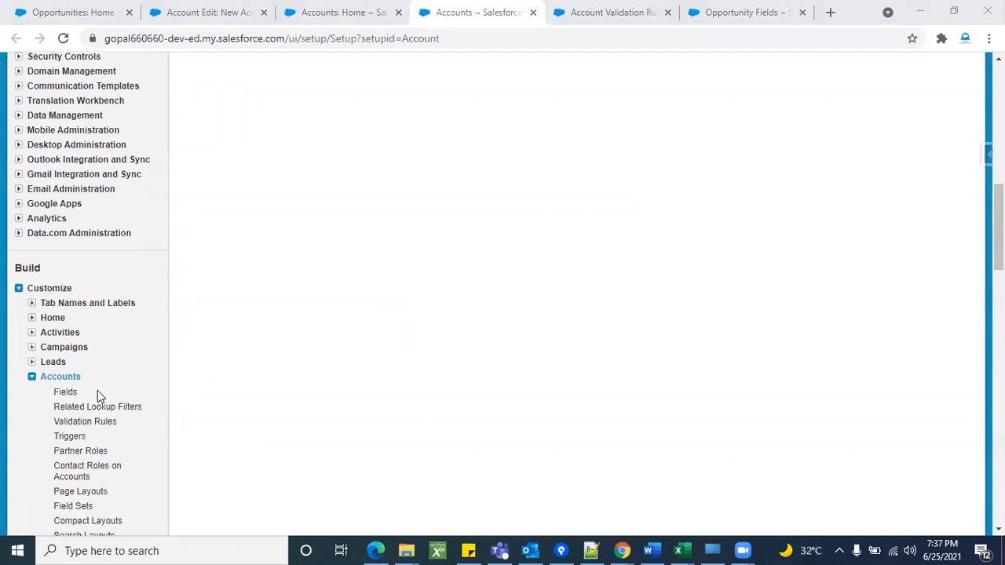
{"action": "left_click", "coordinate": [66, 392]}
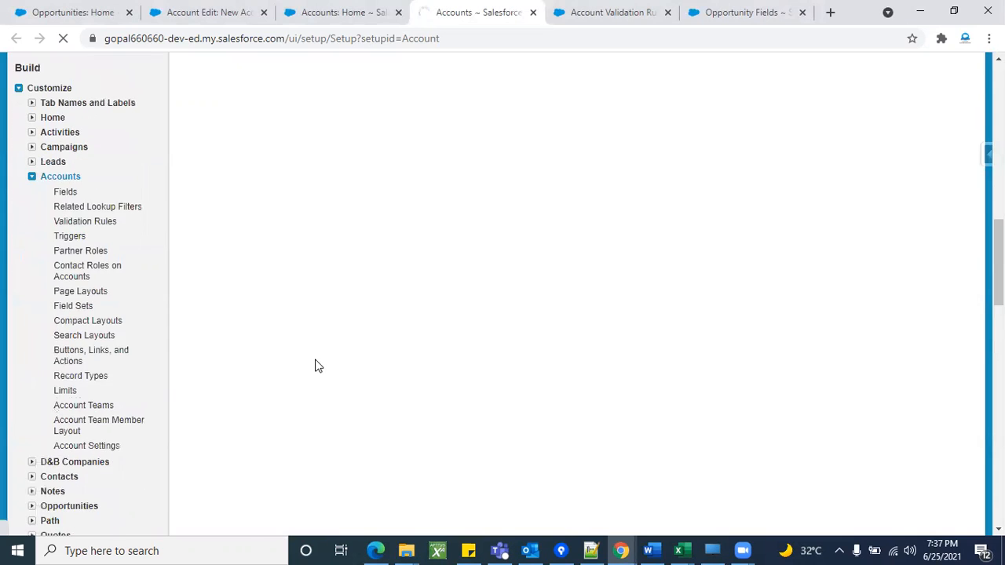
{"action": "left_click", "coordinate": [311, 24]}
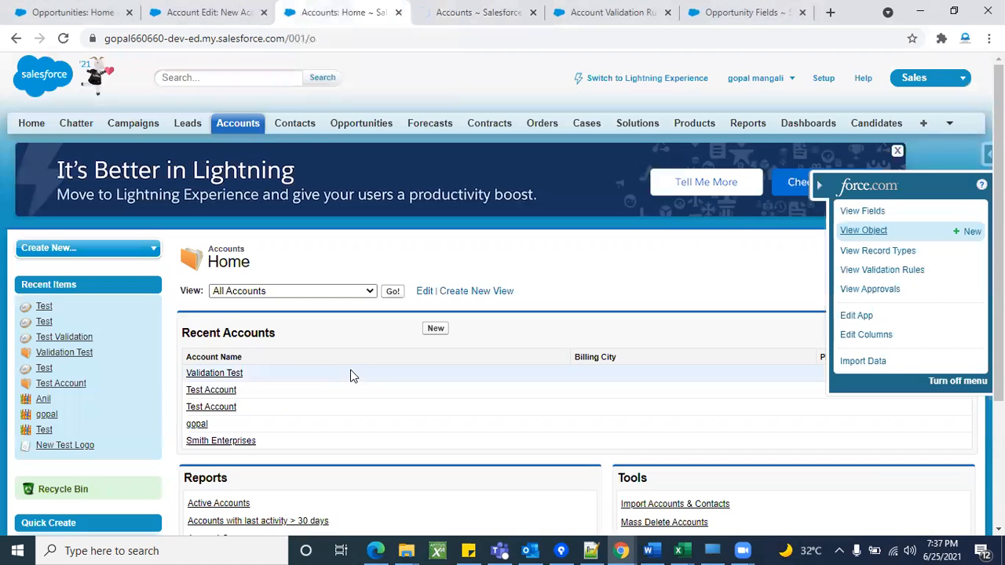
{"action": "left_click", "coordinate": [443, 24]}
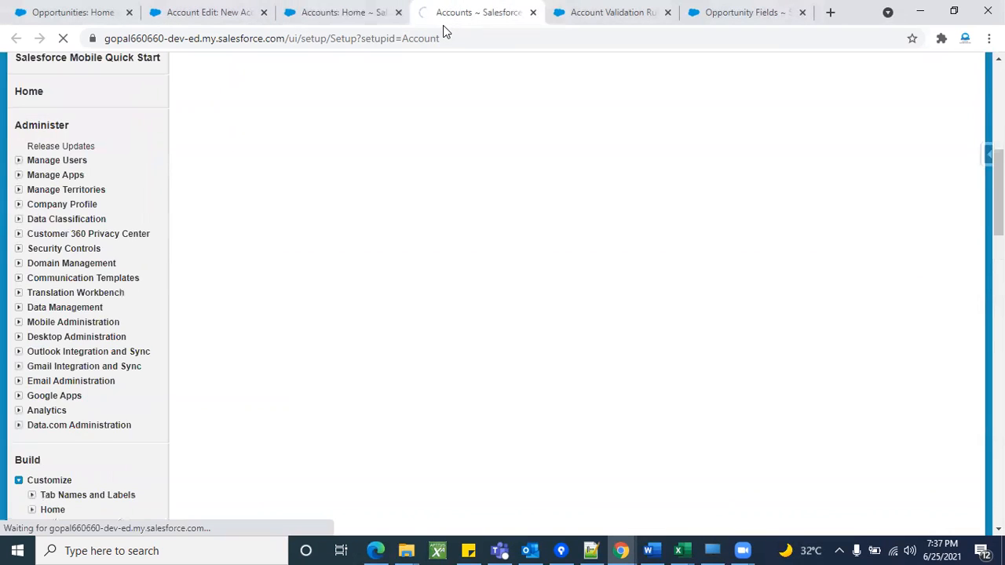
{"action": "scroll", "coordinate": [424, 335], "scroll_direction": "down", "scroll_amount": 1}
{"action": "scroll", "coordinate": [424, 329], "scroll_direction": "down", "scroll_amount": 4}
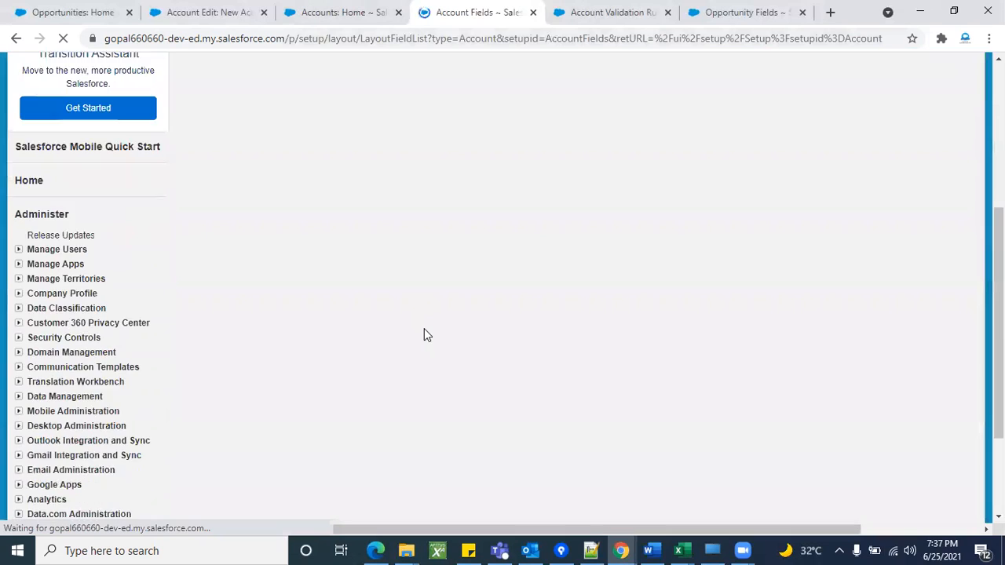
Step: Return to the Account validation rule and replace logical_test in the IF formula with Ownership
{"action": "left_click", "coordinate": [559, 15]}
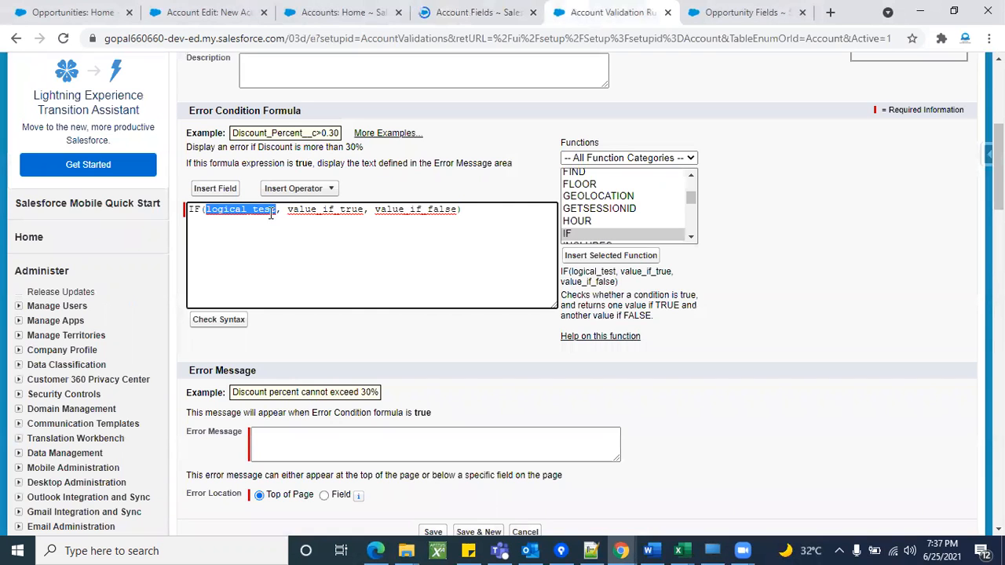
{"action": "key", "text": "BackSpace"}
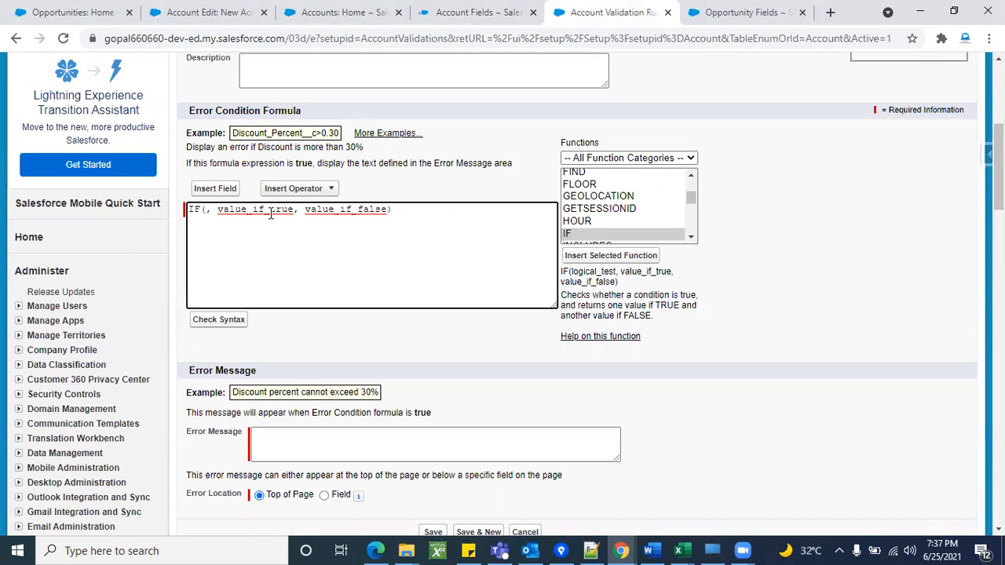
{"action": "type", "text": "Cu"}
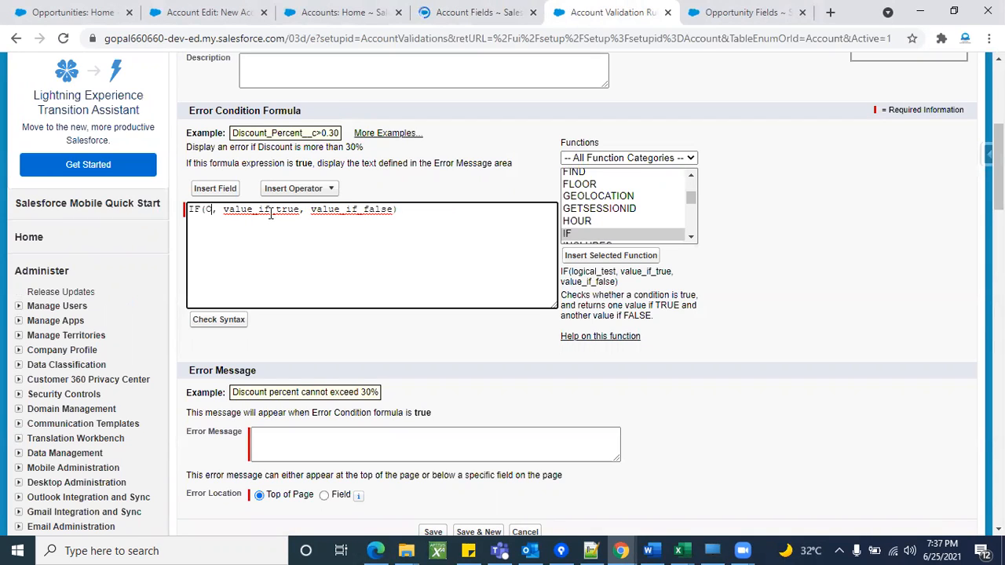
{"action": "type", "text": "nershi"}
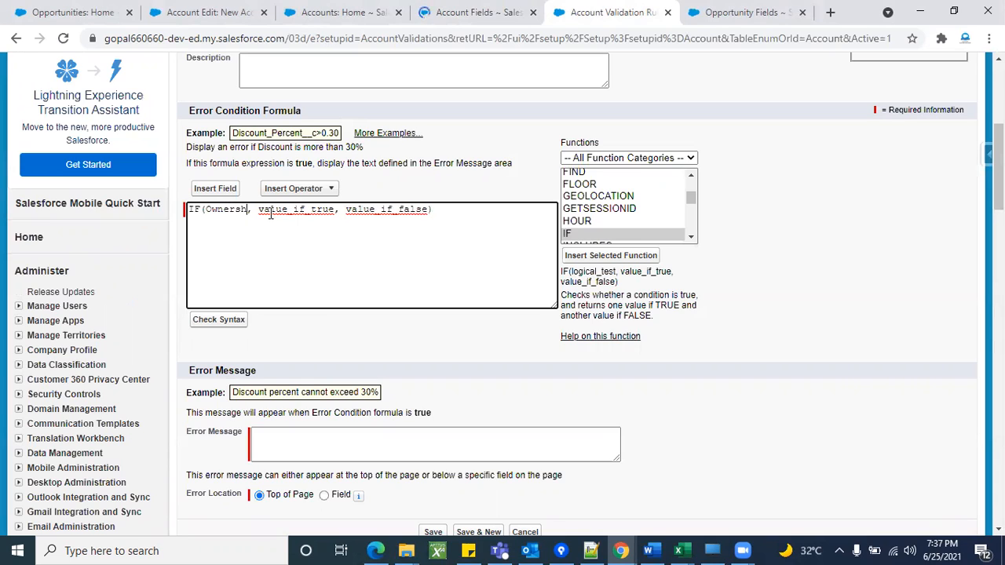
{"action": "type", "text": "p"}
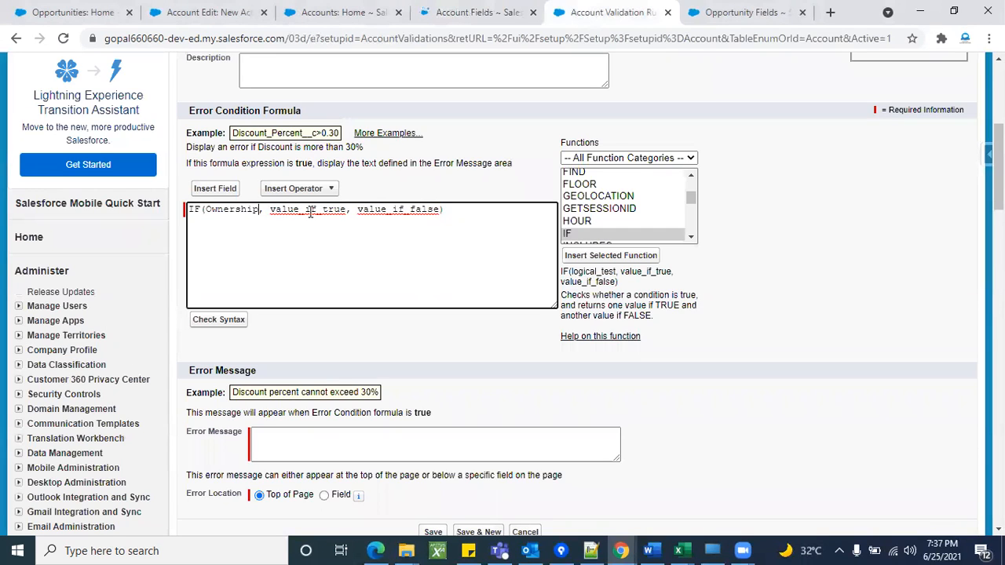
Step: Replace the value_if_true placeholder in the IF formula with 'Public'
{"action": "double_click", "coordinate": [310, 211]}
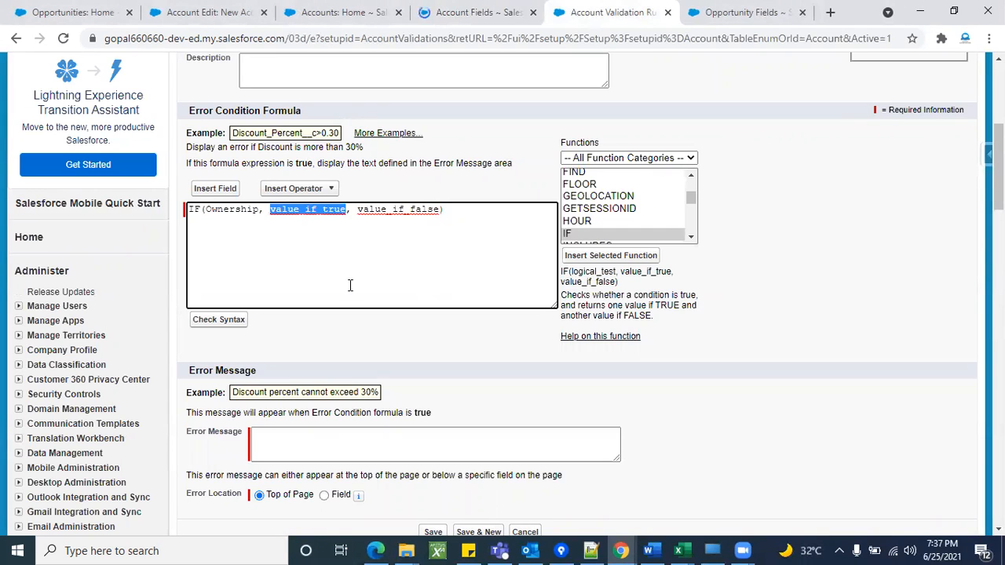
{"action": "key", "text": "BackSpace"}
{"action": "type", "text": "''"}
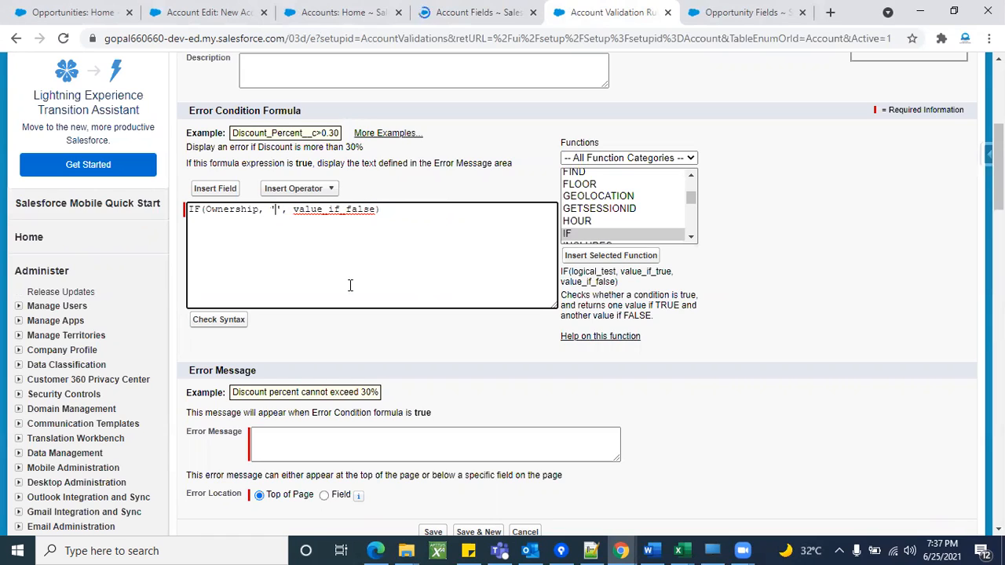
{"action": "type", "text": "Public"}
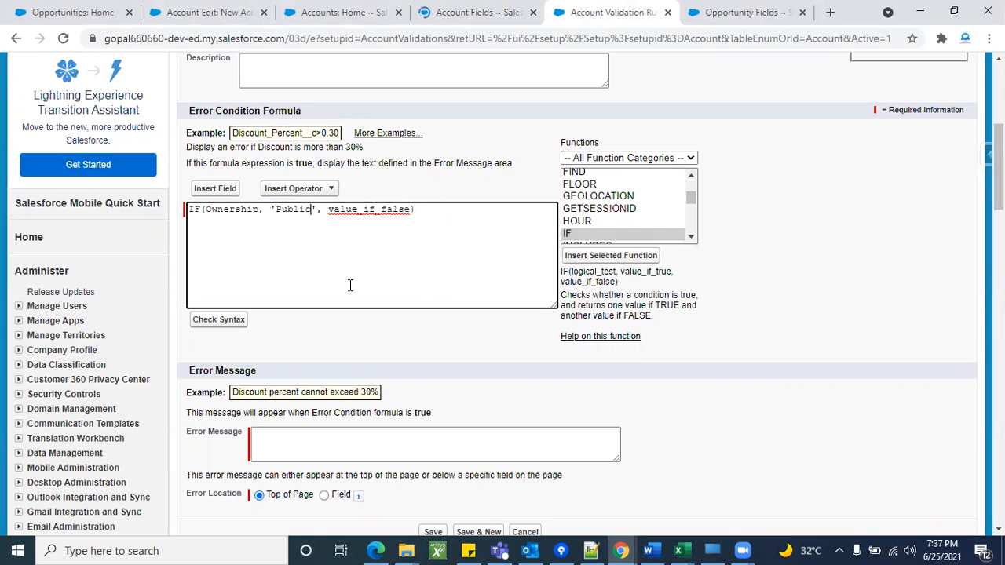
{"action": "double_click", "coordinate": [303, 212]}
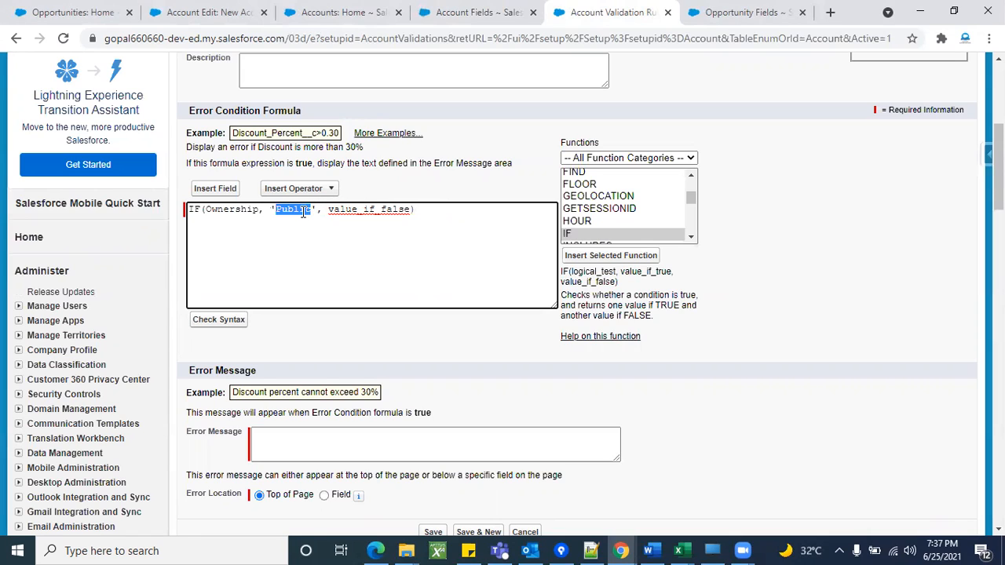
Step: Shorten the value_if_false placeholder in the IF formula to false
{"action": "left_click", "coordinate": [403, 245]}
{"action": "key", "text": "BackSpace"}
{"action": "key", "text": "BackSpace"}
{"action": "key", "text": "BackSpace"}
{"action": "key", "text": "BackSpace"}
{"action": "key", "text": "BackSpace"}
{"action": "key", "text": "BackSpace"}
{"action": "key", "text": "BackSpace"}
{"action": "key", "text": "BackSpace"}
{"action": "key", "text": "BackSpace"}
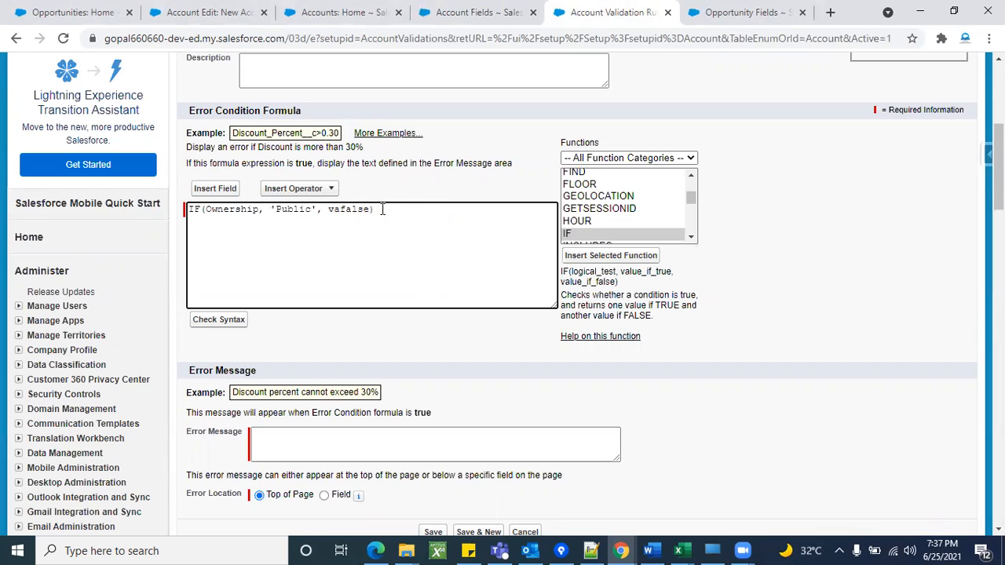
{"action": "key", "text": "BackSpace"}
Step: Insert the ISBLANK function into the IF formula between 'Public' and false
{"action": "scroll", "coordinate": [401, 278], "scroll_direction": "down", "scroll_amount": 1}
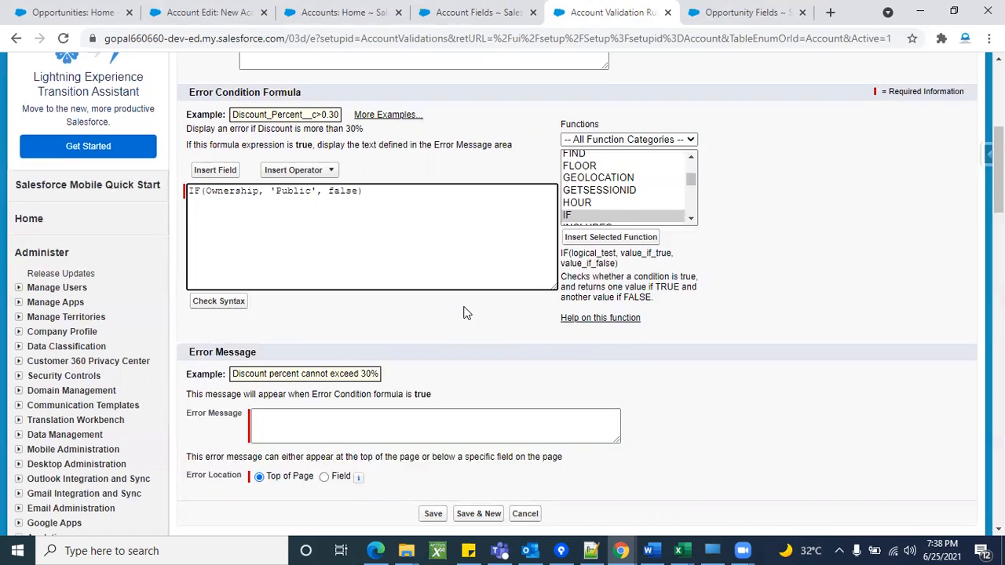
{"action": "left_click", "coordinate": [691, 222]}
{"action": "left_click", "coordinate": [691, 221]}
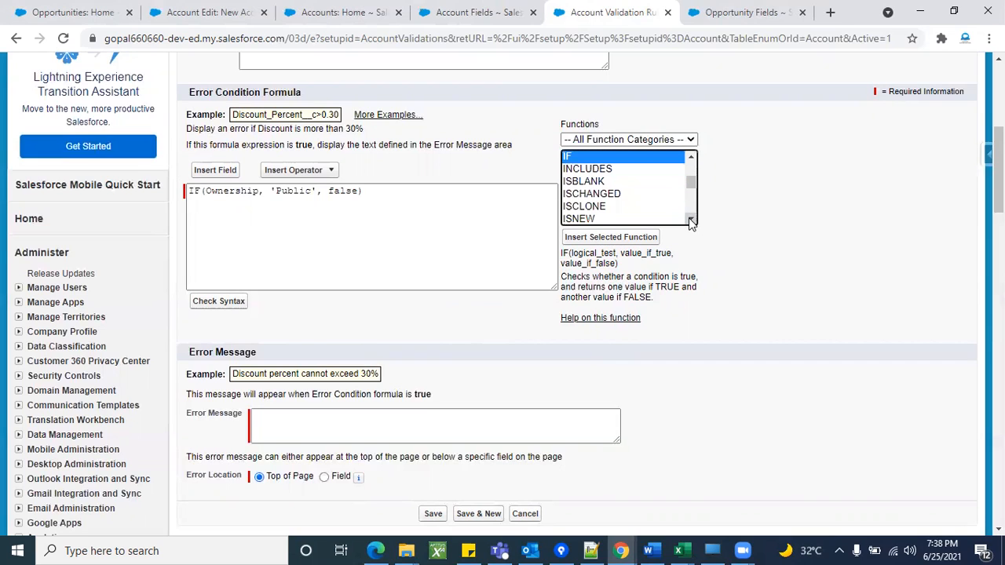
{"action": "left_click", "coordinate": [595, 186]}
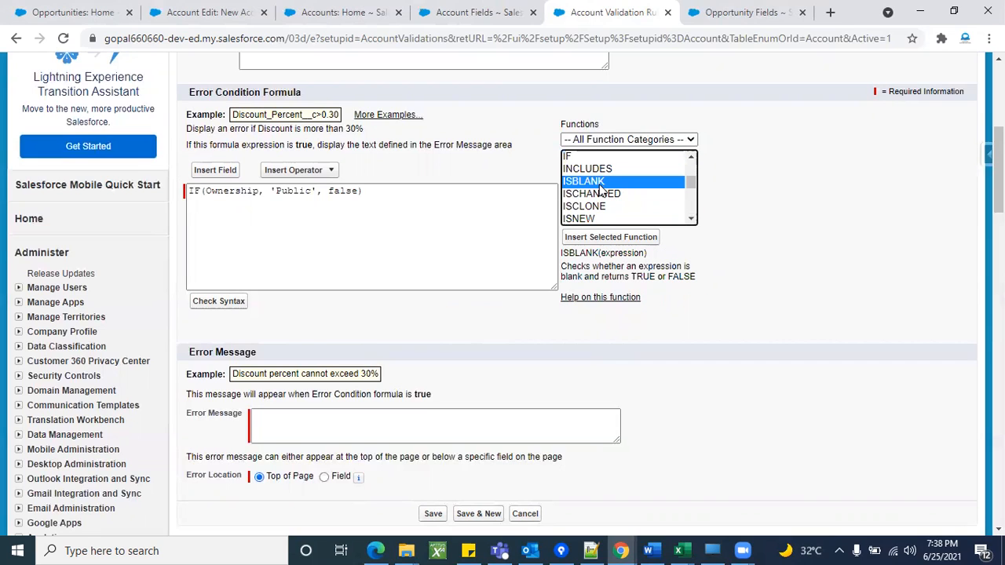
{"action": "left_click", "coordinate": [596, 245]}
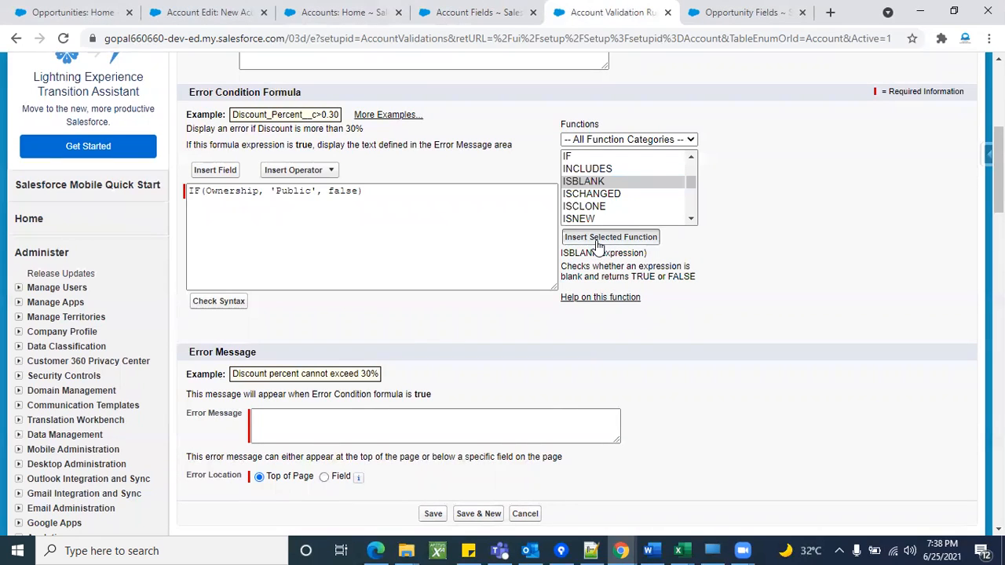
{"action": "left_click", "coordinate": [335, 191]}
{"action": "key", "text": "BackSpace"}
{"action": "key", "text": "BackSpace"}
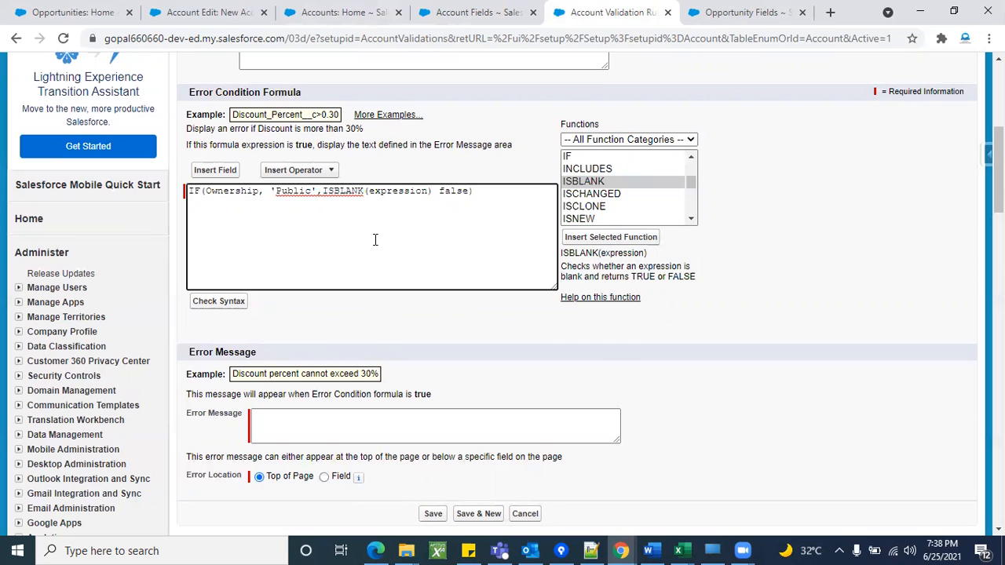
Step: Copy the field name AccountNumber from the Account Fields list and paste it over the expression placeholder in ISBLANK
{"action": "double_click", "coordinate": [398, 191]}
{"action": "left_click", "coordinate": [338, 18]}
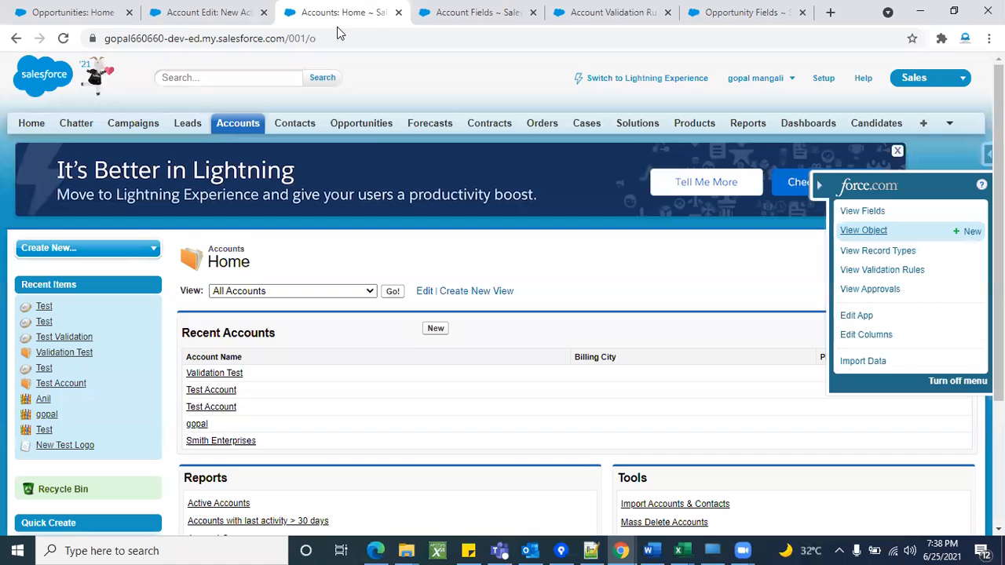
{"action": "left_click", "coordinate": [464, 24]}
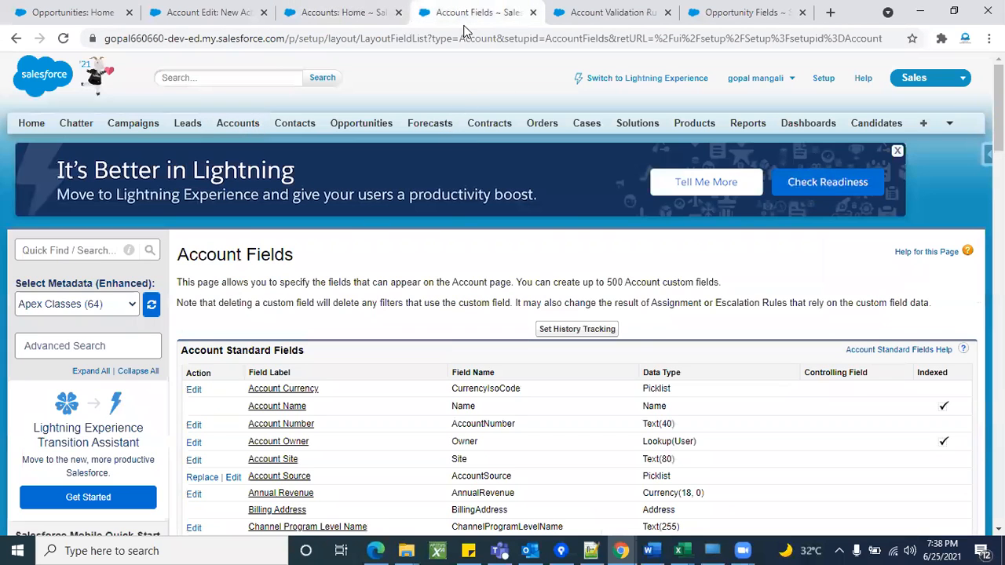
{"action": "scroll", "coordinate": [451, 275], "scroll_direction": "down", "scroll_amount": 3}
{"action": "double_click", "coordinate": [500, 204]}
{"action": "key", "text": "ctrl+c"}
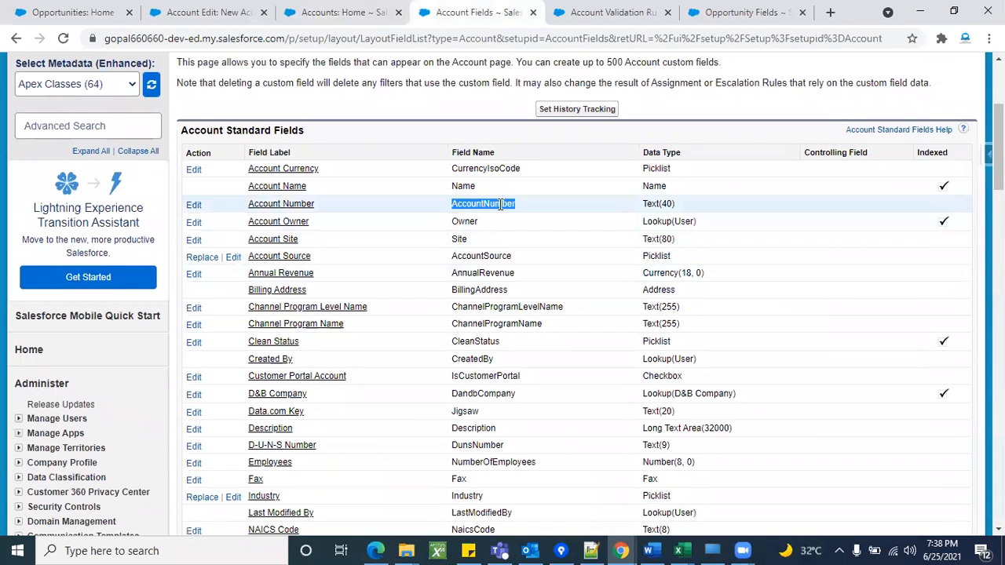
{"action": "left_click", "coordinate": [589, 15]}
{"action": "key", "text": "BackSpace"}
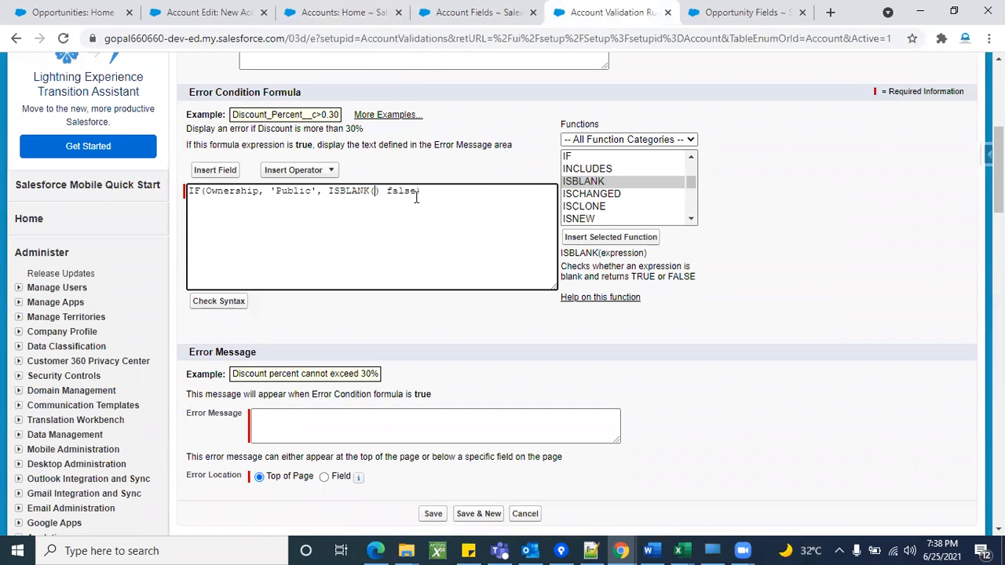
{"action": "key", "text": "ctrl+v"}
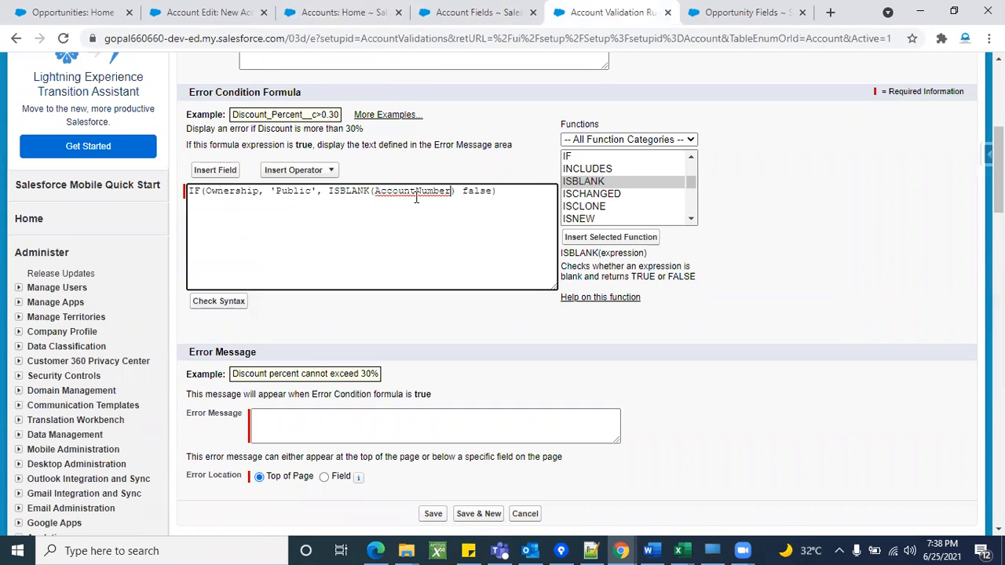
Step: Review the arguments of the IF formula and add a comma between ISBLANK(AccountNumber) and false
{"action": "double_click", "coordinate": [233, 192]}
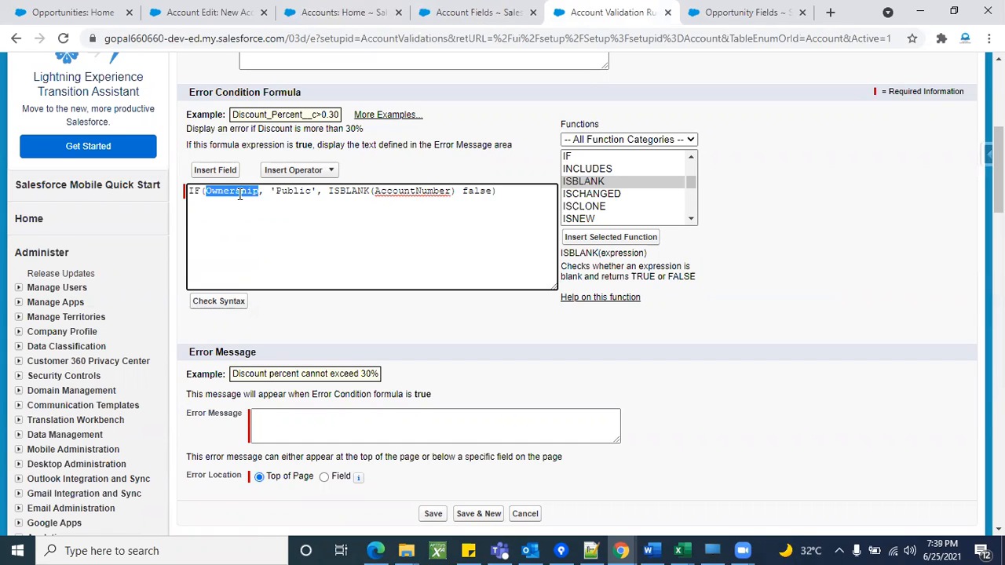
{"action": "double_click", "coordinate": [305, 195]}
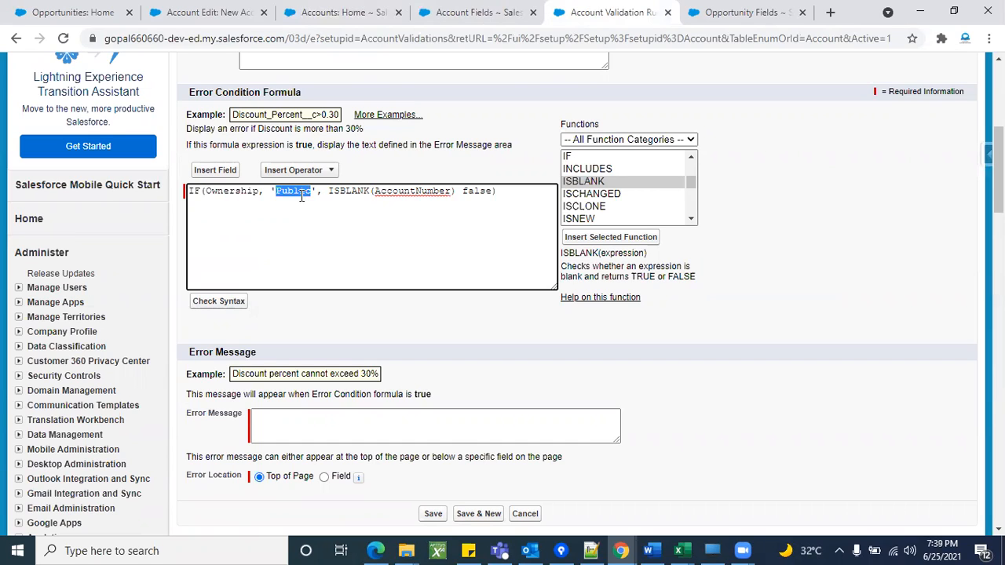
{"action": "left_click", "coordinate": [350, 195]}
{"action": "double_click", "coordinate": [351, 196]}
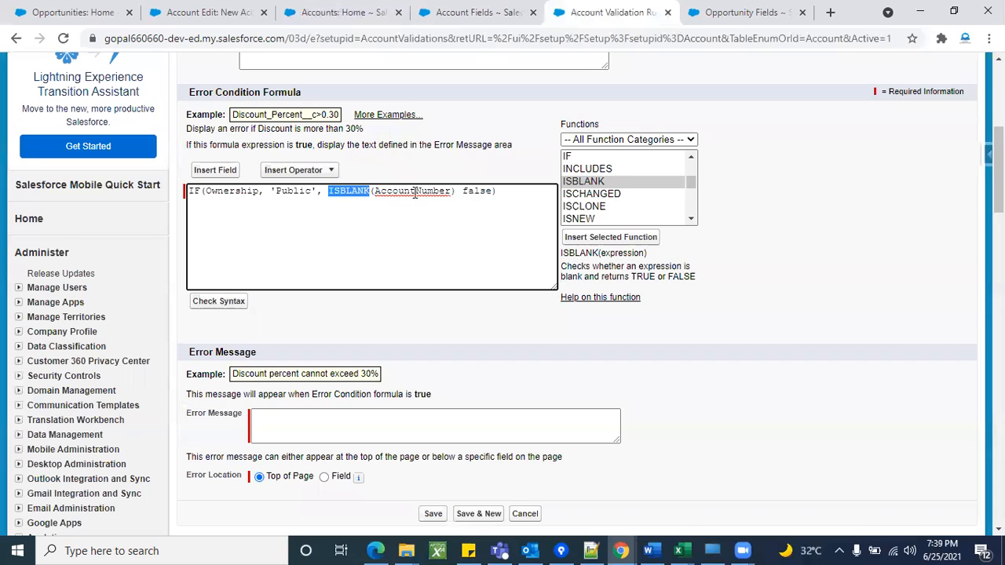
{"action": "double_click", "coordinate": [415, 193]}
{"action": "left_click", "coordinate": [438, 243]}
{"action": "left_click", "coordinate": [455, 192]}
{"action": "type", "text": ","}
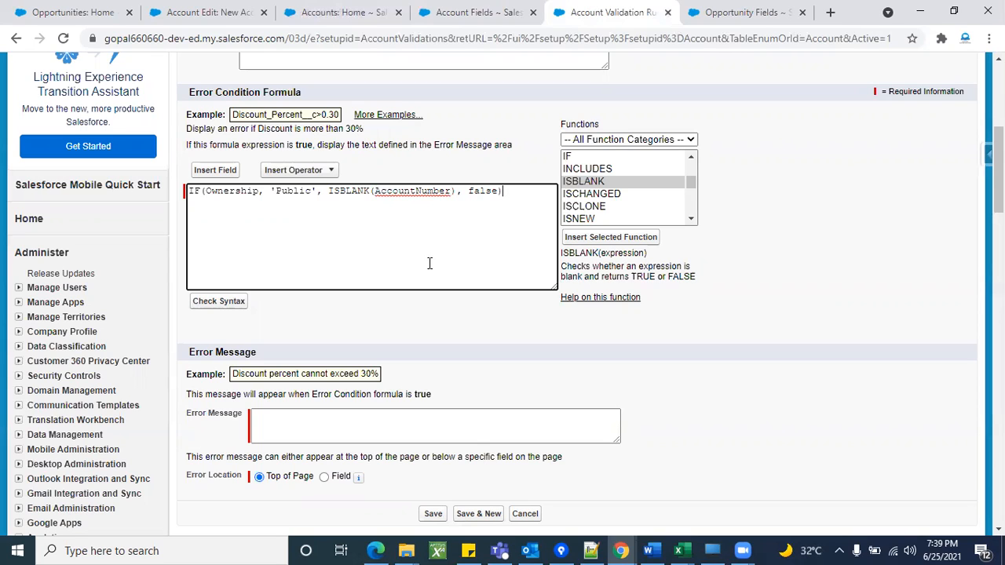
Step: Examine the Ownership argument in the IF formula and the Ownership picklist options on the New Account form
{"action": "double_click", "coordinate": [230, 192]}
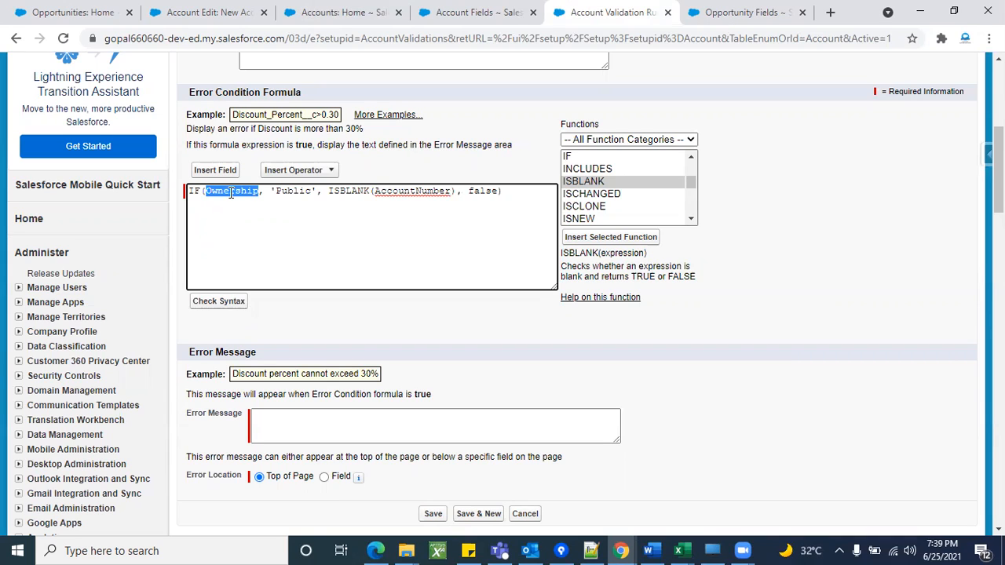
{"action": "left_click", "coordinate": [233, 227]}
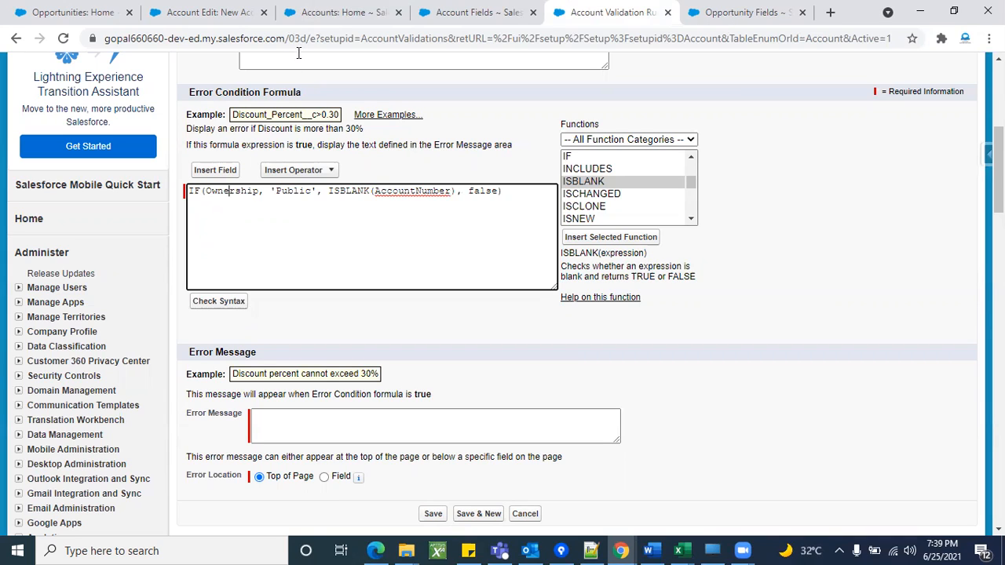
{"action": "left_click", "coordinate": [312, 13]}
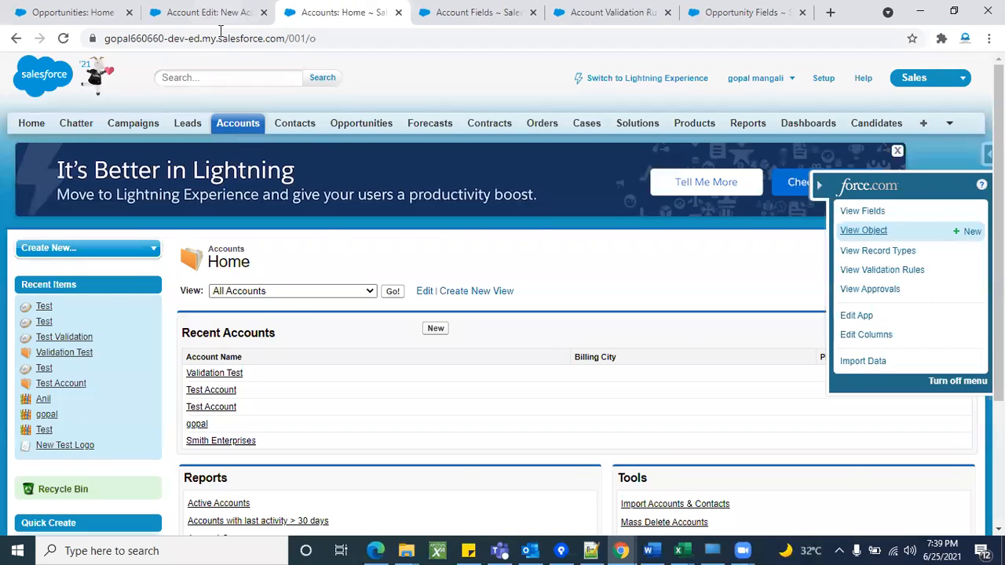
{"action": "left_click", "coordinate": [203, 12]}
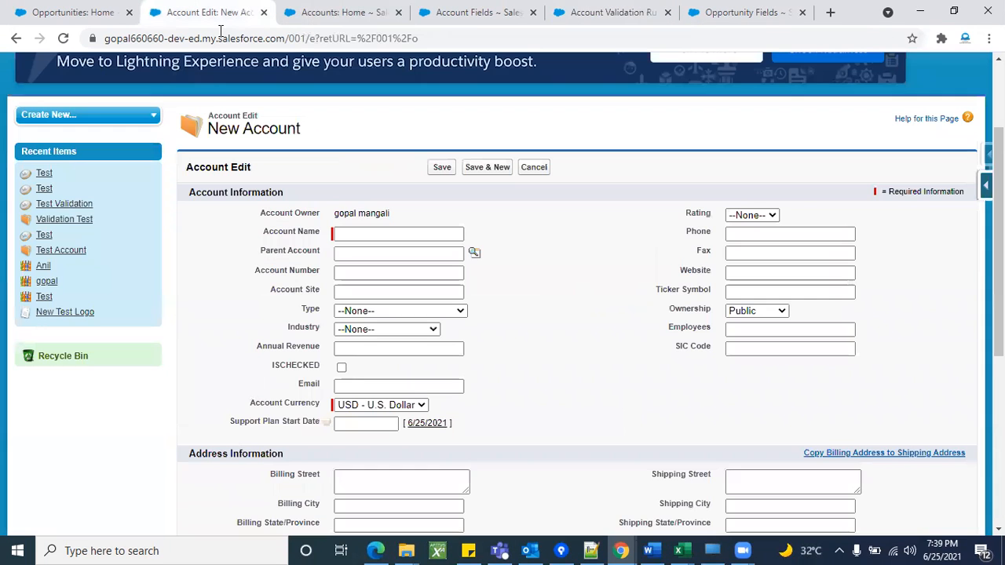
{"action": "left_click", "coordinate": [741, 311]}
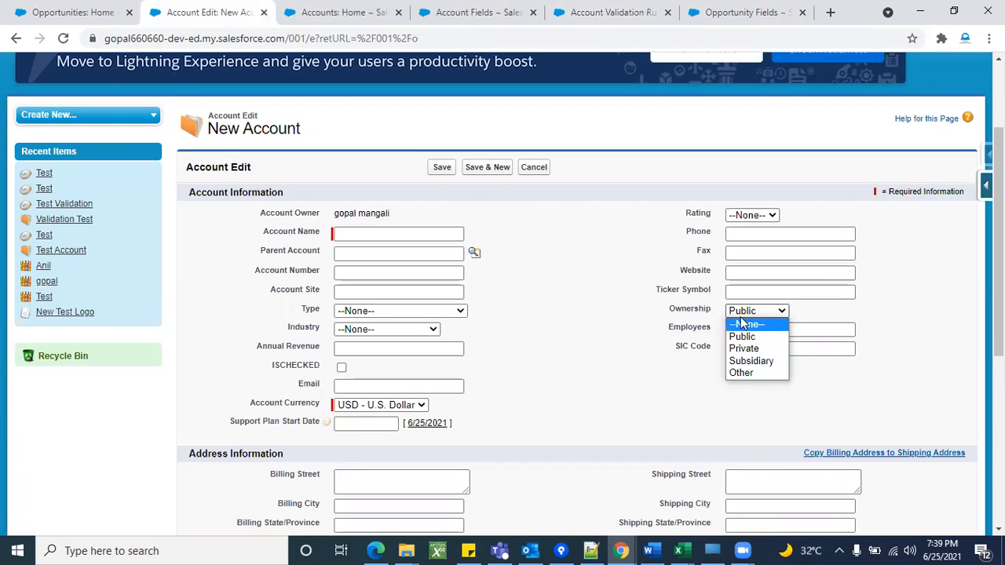
{"action": "left_click", "coordinate": [783, 313]}
{"action": "left_click", "coordinate": [781, 313]}
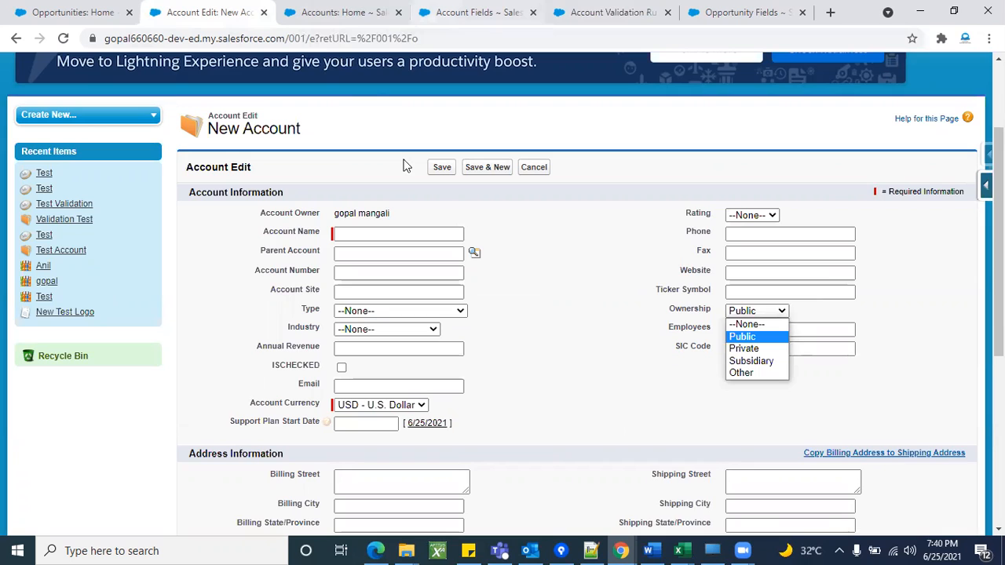
{"action": "left_click", "coordinate": [444, 108]}
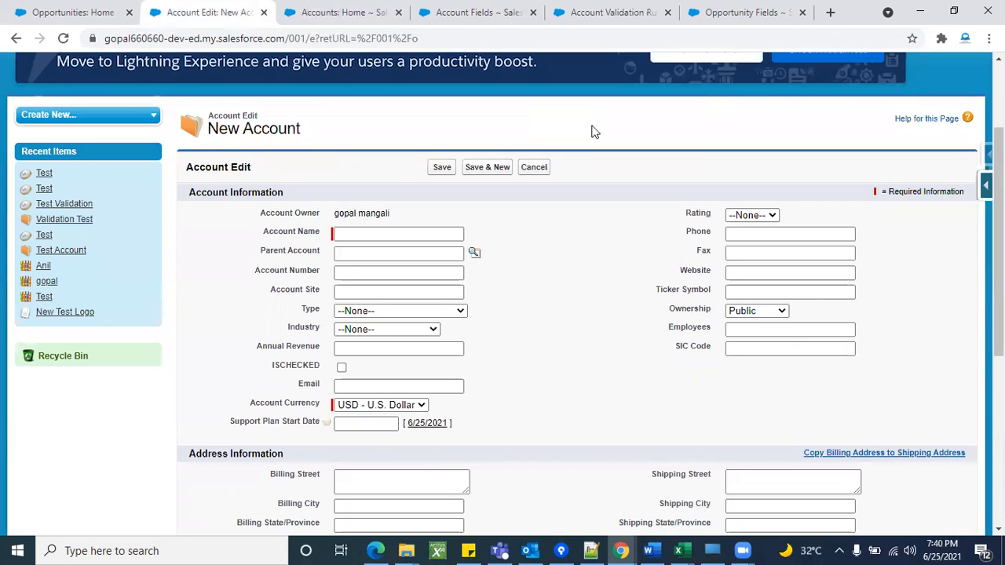
{"action": "key", "text": "ctrl+4"}
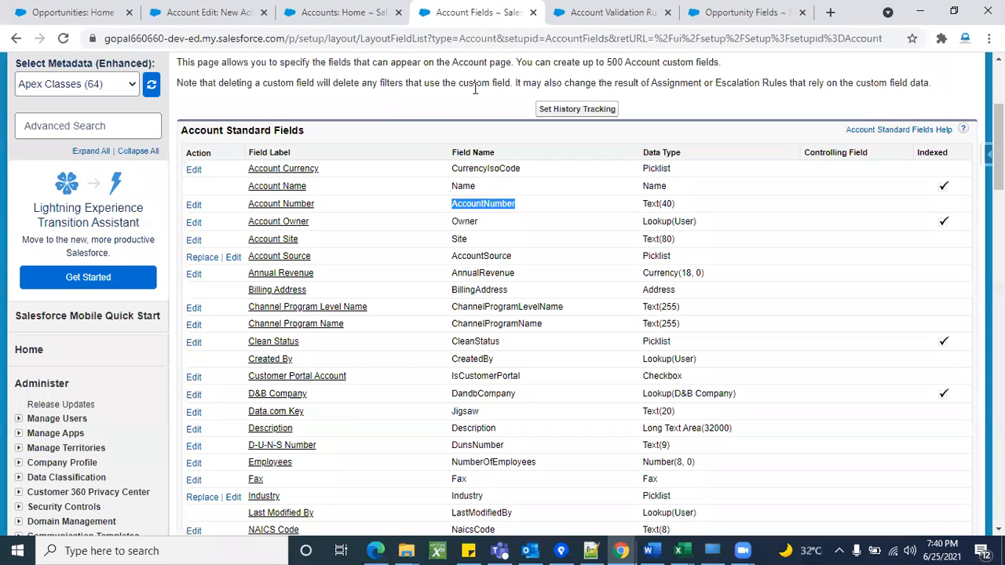
{"action": "left_click", "coordinate": [591, 30]}
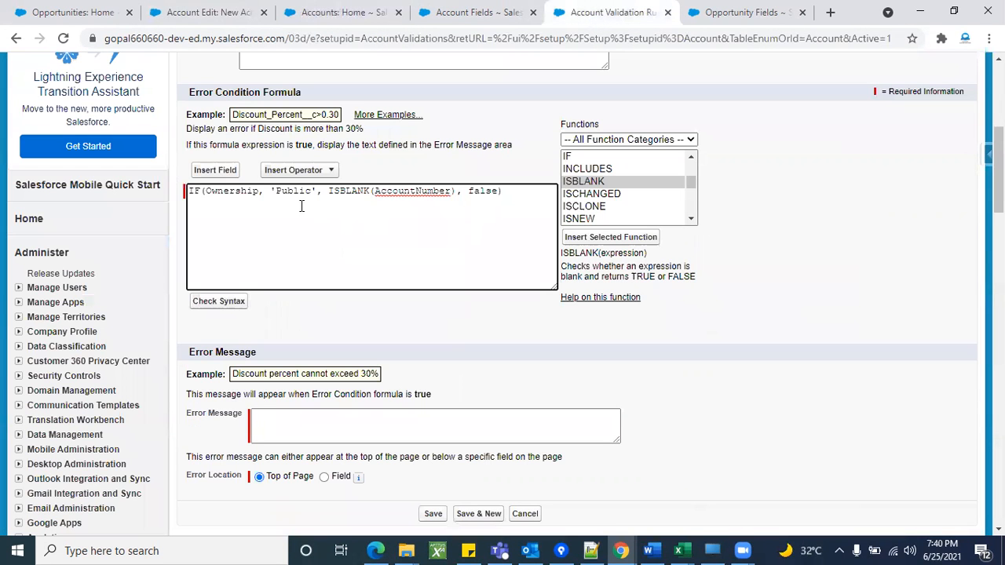
Step: Replace the Ownership argument in the IF formula with the ISPICKVAL function and remove the extra space before it
{"action": "double_click", "coordinate": [233, 190]}
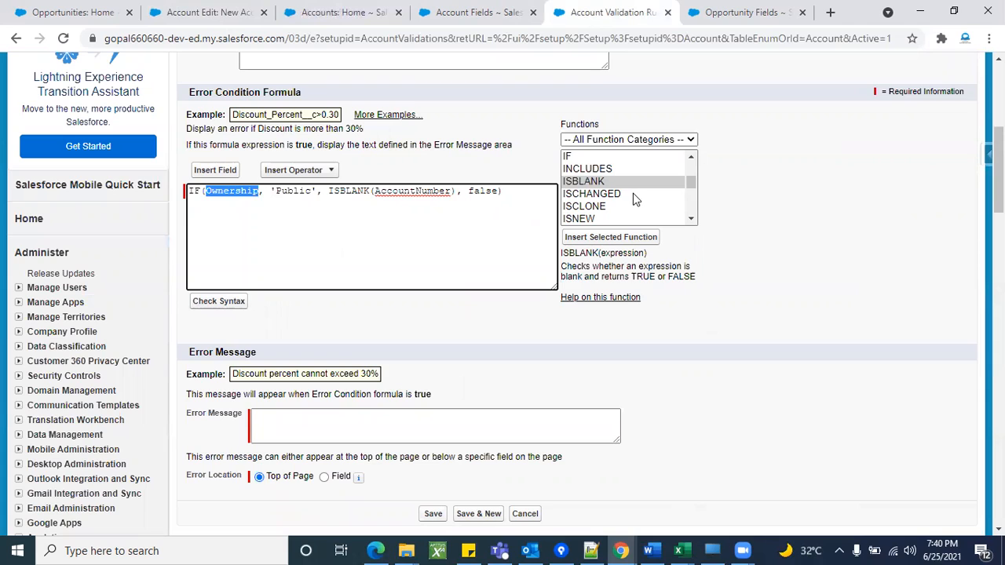
{"action": "scroll", "coordinate": [635, 198], "scroll_direction": "down", "scroll_amount": 1}
{"action": "scroll", "coordinate": [635, 198], "scroll_direction": "down", "scroll_amount": 1}
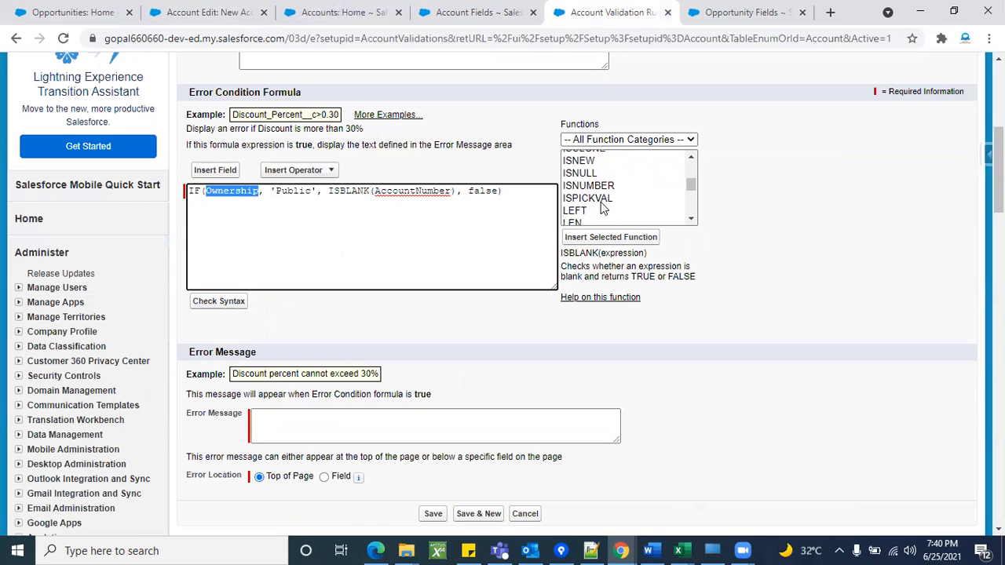
{"action": "left_click", "coordinate": [601, 199]}
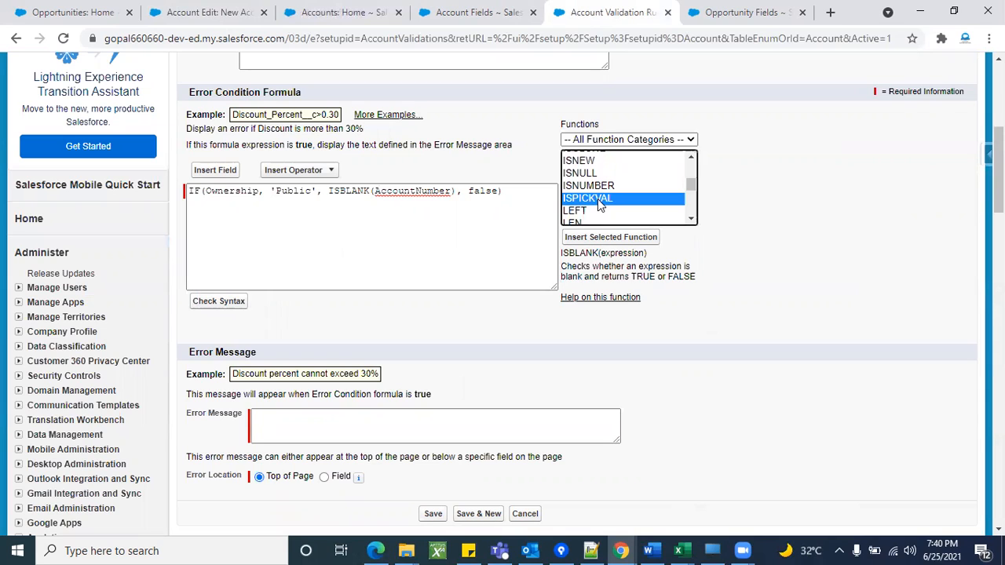
{"action": "left_click", "coordinate": [589, 238]}
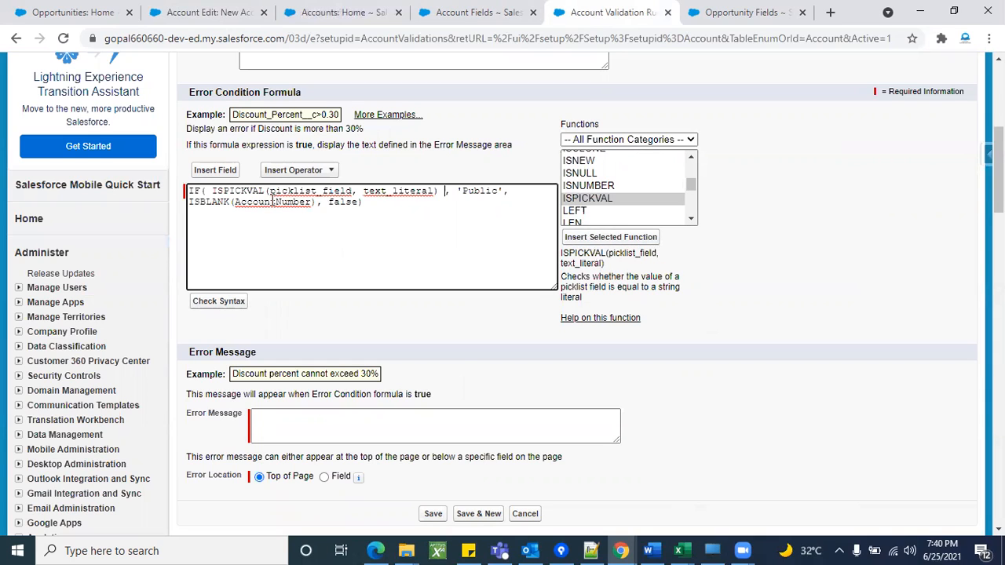
{"action": "left_click", "coordinate": [213, 193]}
{"action": "key", "text": "BackSpace"}
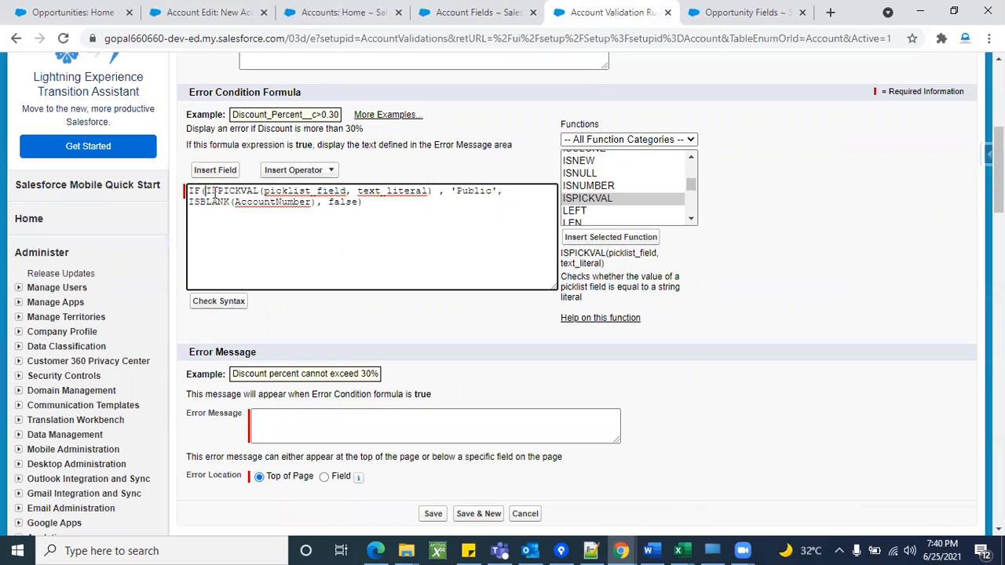
Step: Replace the picklist_field placeholder in ISPICKVAL with the Ownership label copied from the New Account form
{"action": "double_click", "coordinate": [299, 190]}
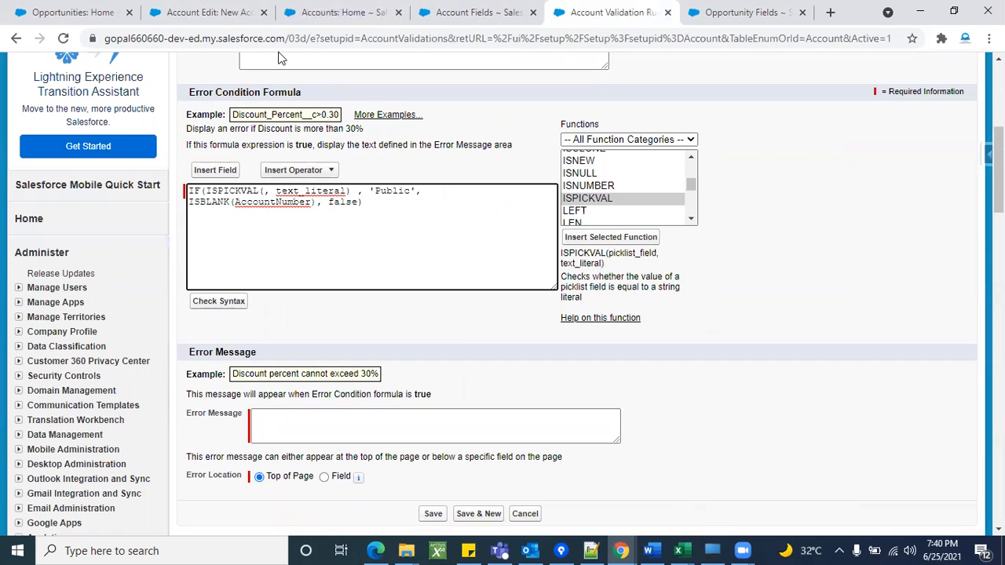
{"action": "left_click", "coordinate": [312, 13]}
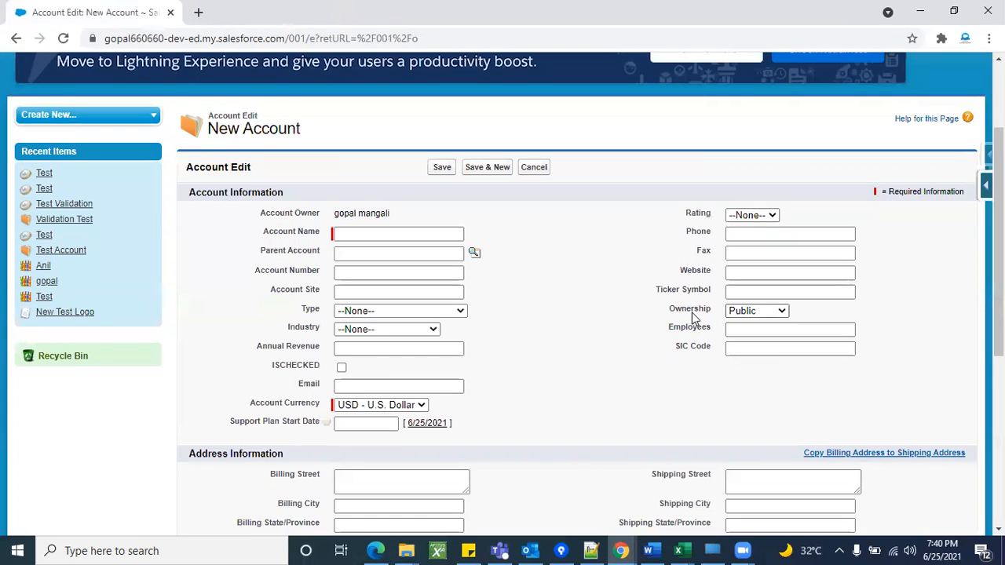
{"action": "double_click", "coordinate": [692, 311]}
{"action": "key", "text": "ctrl+c"}
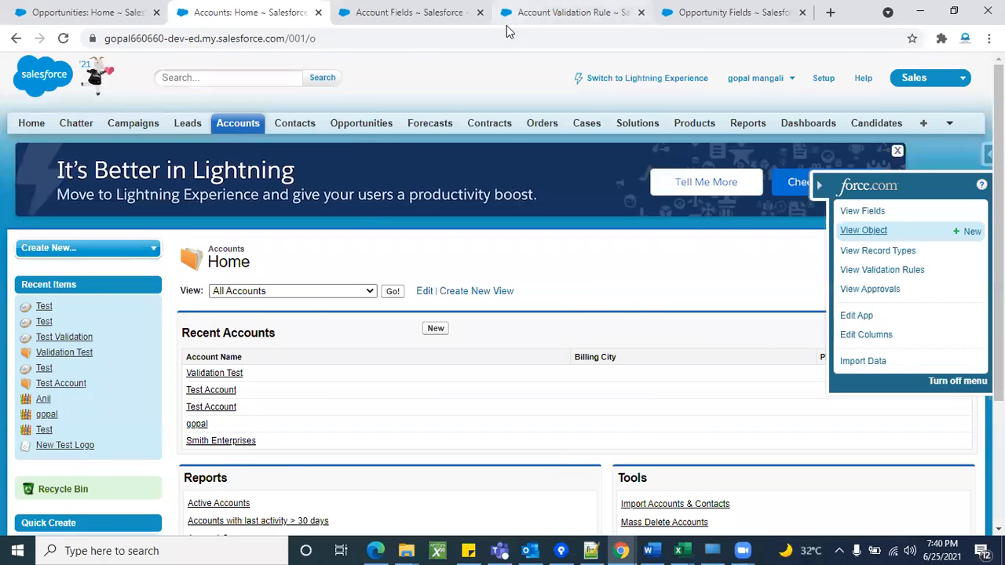
{"action": "left_click", "coordinate": [508, 17]}
{"action": "left_click", "coordinate": [270, 190]}
{"action": "key", "text": "ctrl+v"}
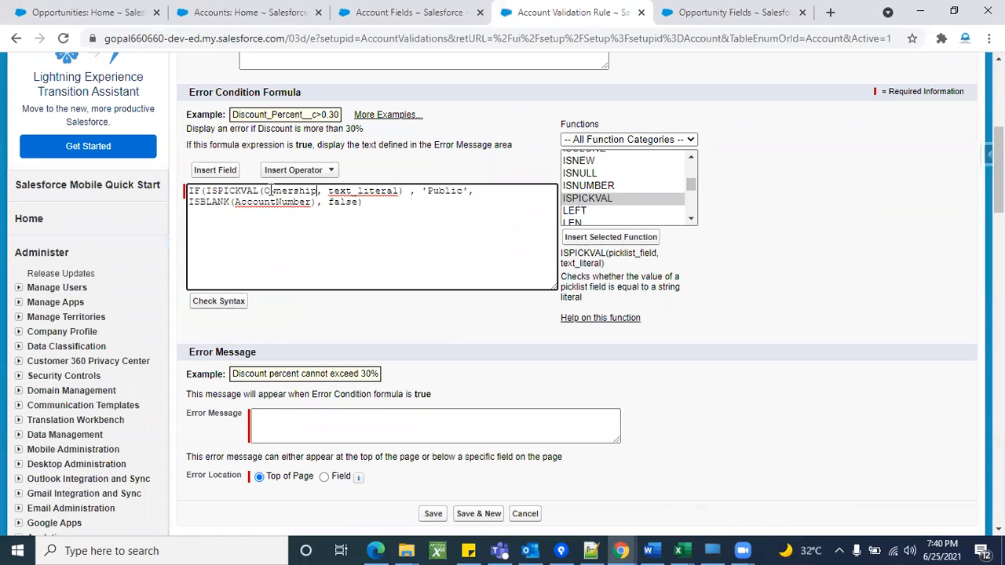
Step: Replace the text_literal placeholder in ISPICKVAL with 'Public' in single quotes
{"action": "double_click", "coordinate": [354, 192]}
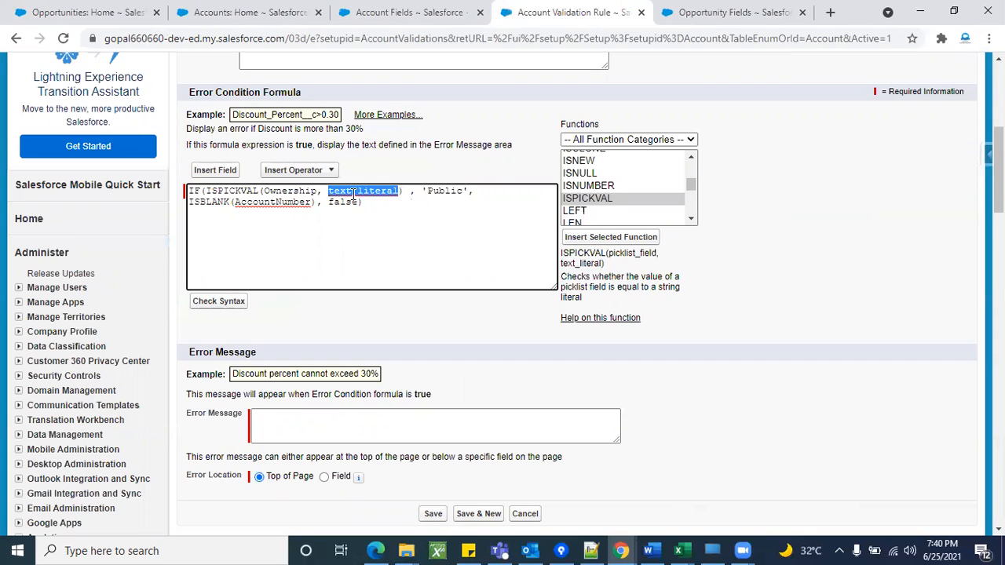
{"action": "key", "text": "BackSpace"}
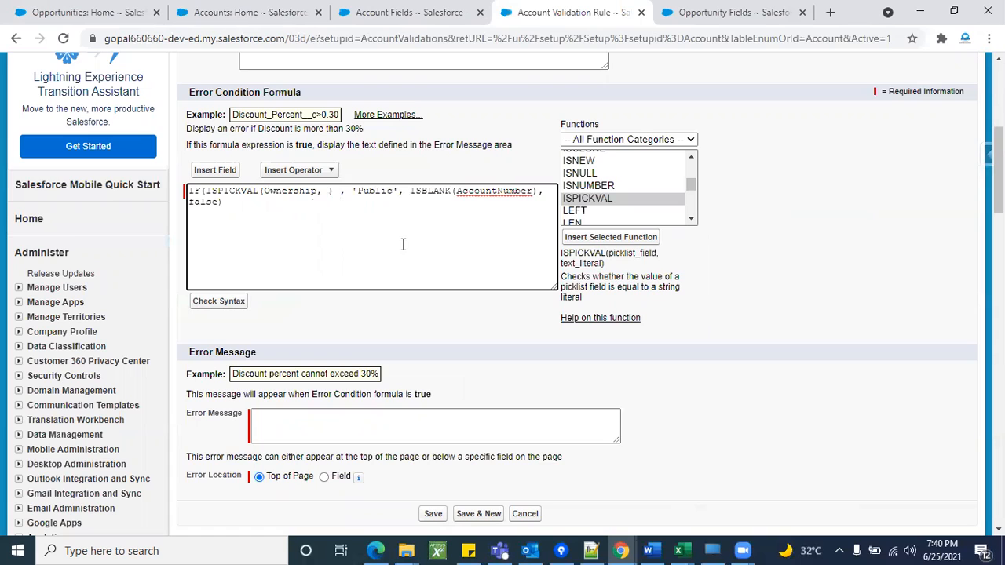
{"action": "type", "text": "Public"}
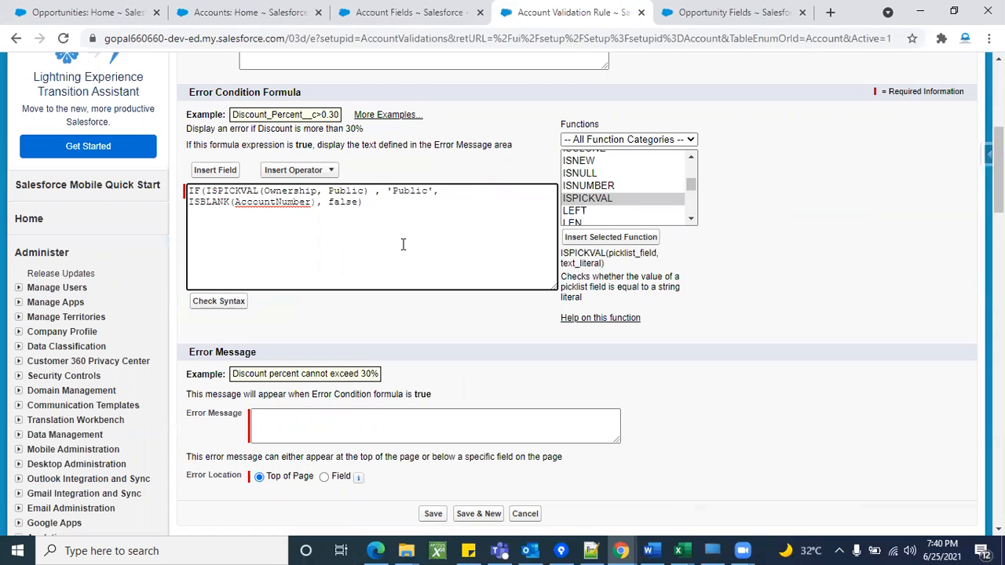
{"action": "type", "text": "'"}
{"action": "key", "text": "Left"}
{"action": "type", "text": "'"}
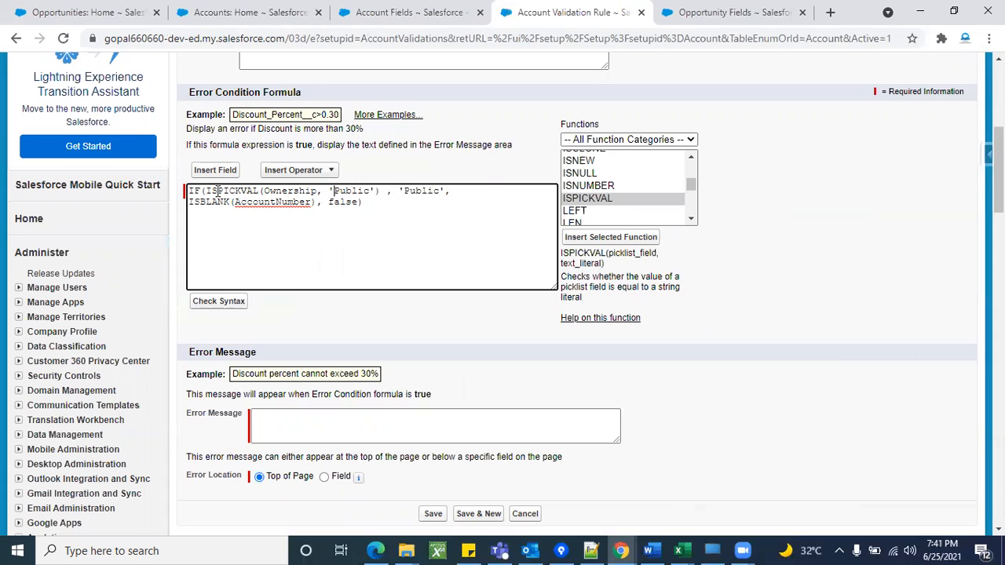
Step: Check the Public option of Ownership and the empty Account Number field on the New Account form
{"action": "left_click", "coordinate": [259, 14]}
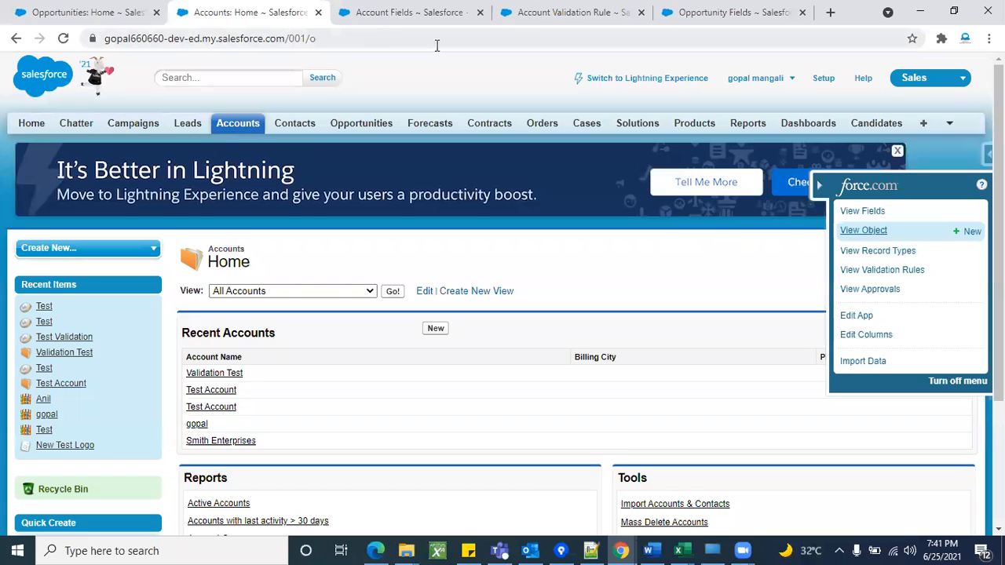
{"action": "left_click", "coordinate": [531, 20]}
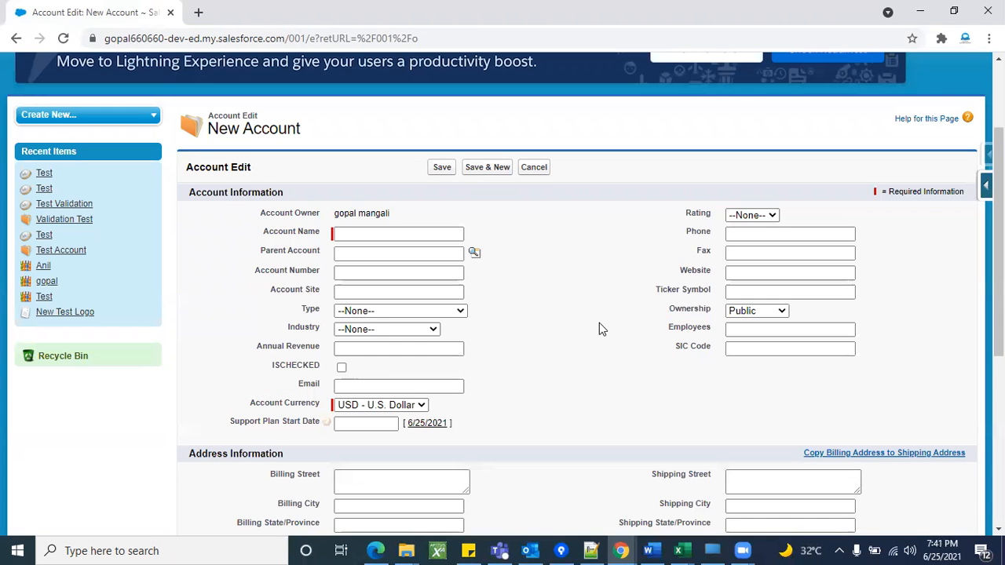
{"action": "scroll", "coordinate": [599, 323], "scroll_direction": "down", "scroll_amount": 1}
{"action": "left_click", "coordinate": [758, 285]}
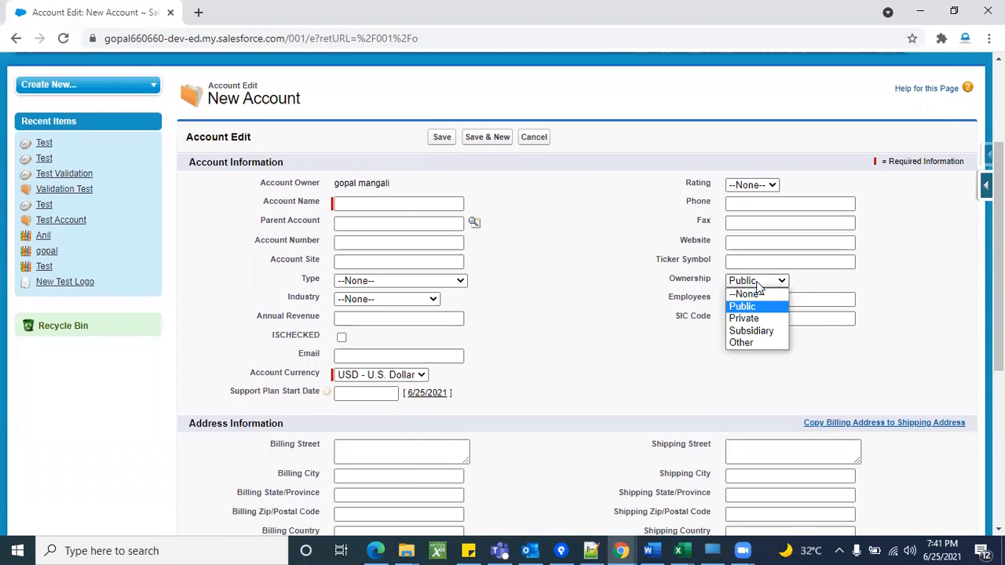
{"action": "left_click", "coordinate": [757, 309]}
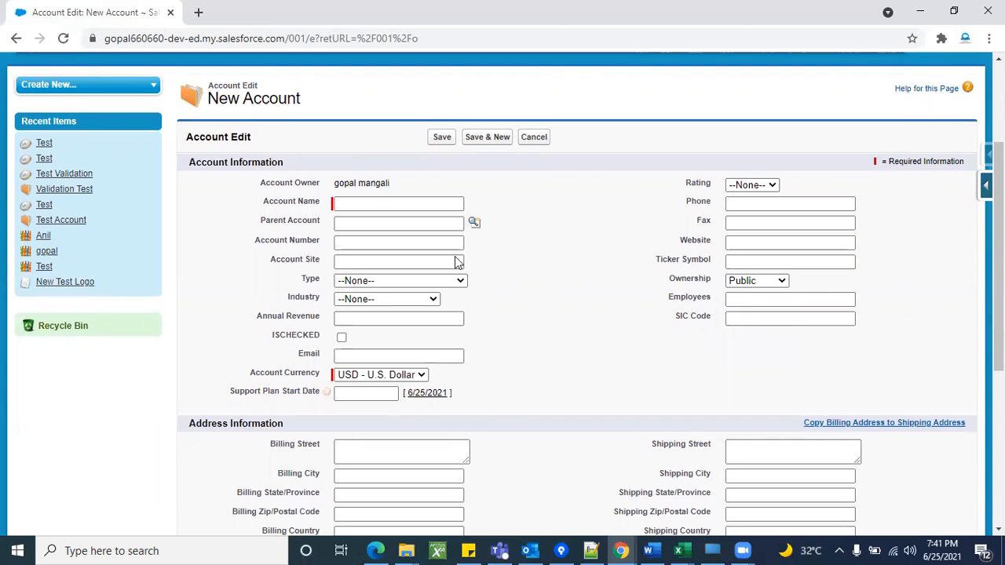
{"action": "double_click", "coordinate": [302, 242]}
{"action": "left_click", "coordinate": [366, 243]}
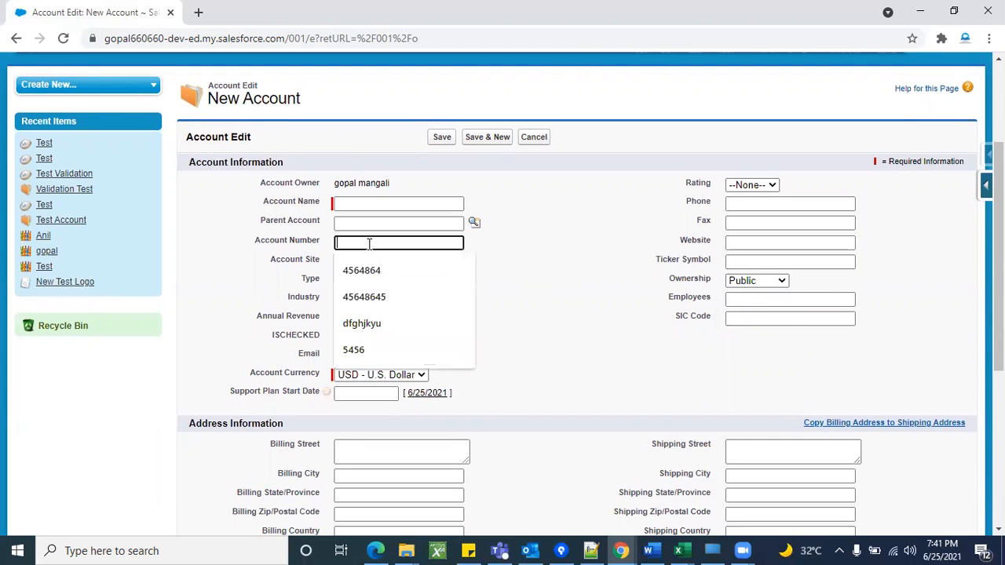
{"action": "left_click", "coordinate": [562, 271]}
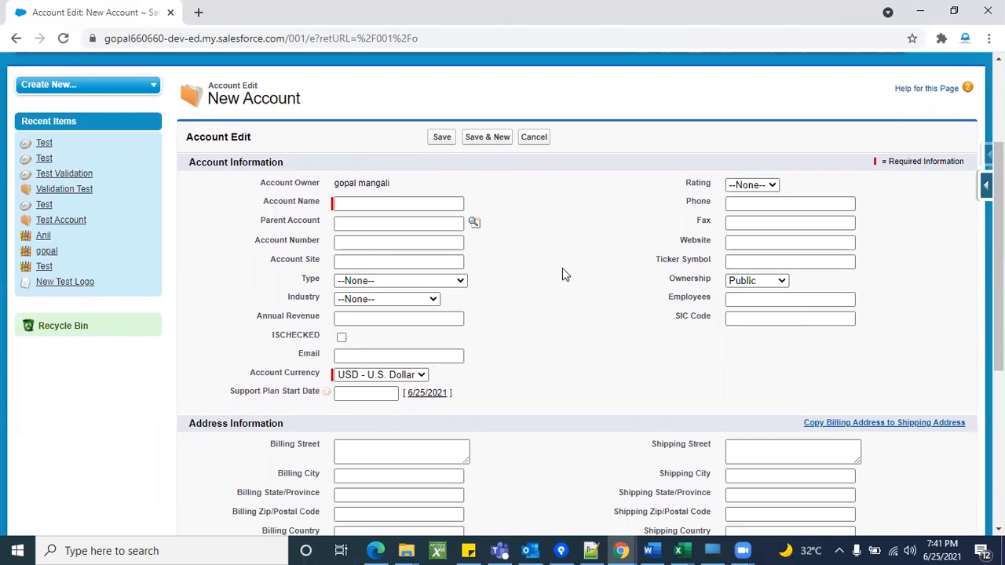
Step: Set Ownership to Private on the New Account form and check the Account Number field against it
{"action": "left_click", "coordinate": [767, 281]}
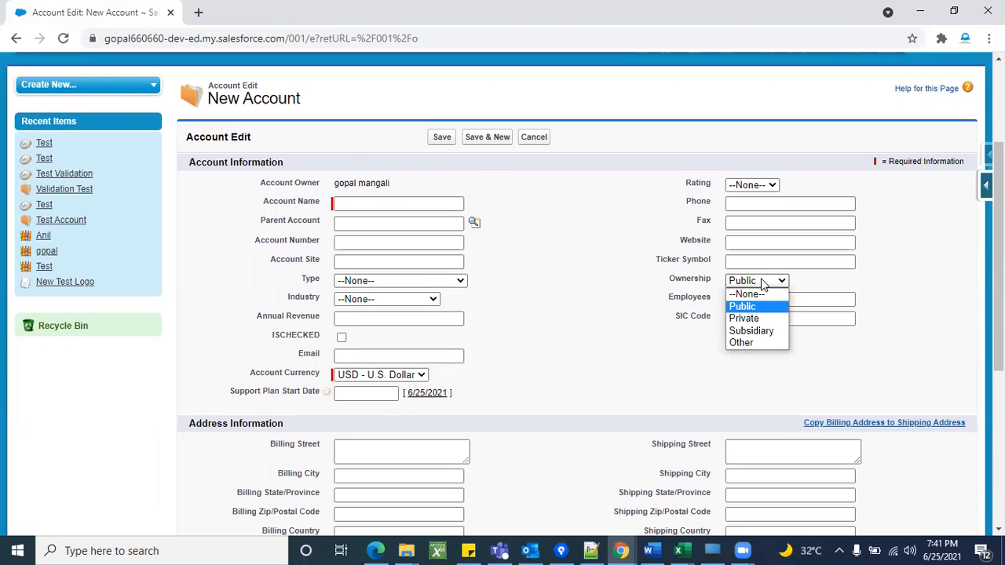
{"action": "left_click", "coordinate": [744, 318]}
{"action": "left_click", "coordinate": [352, 245]}
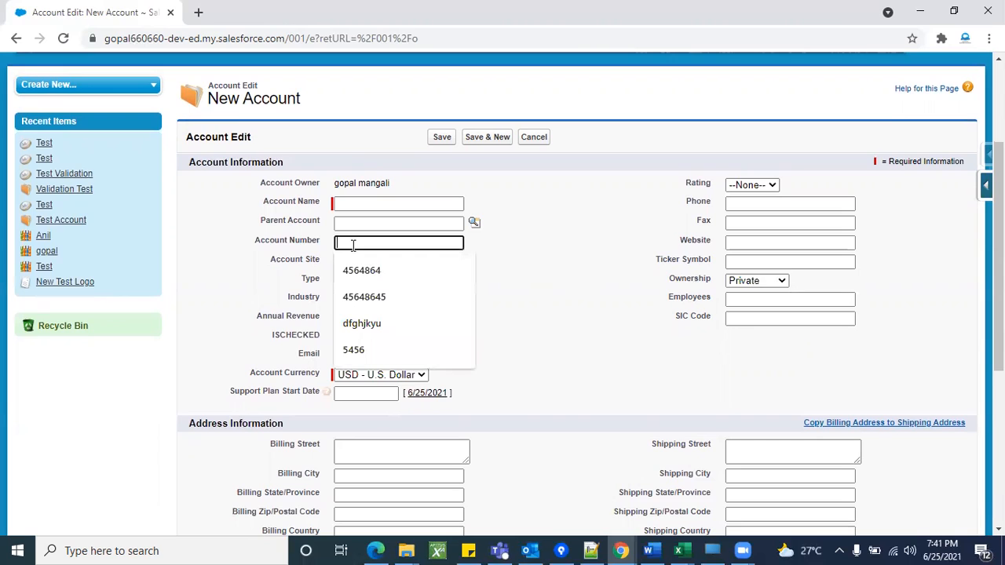
{"action": "triple_click", "coordinate": [292, 244]}
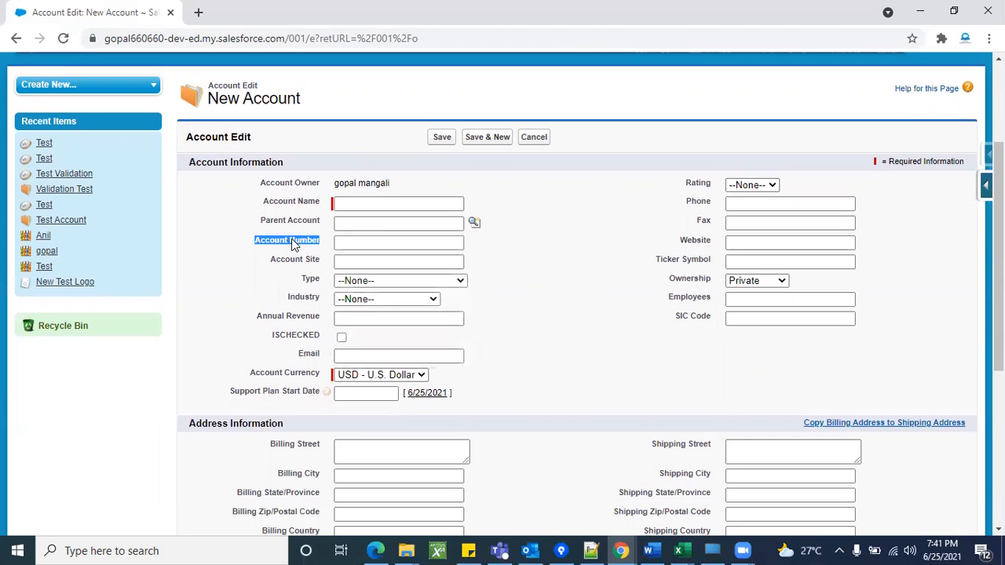
{"action": "left_click", "coordinate": [550, 268]}
Step: Return to the validation rule and review the ISPICKVAL function with its Ownership and 'Public' arguments
{"action": "key", "text": "alt+Tab"}
{"action": "double_click", "coordinate": [250, 191]}
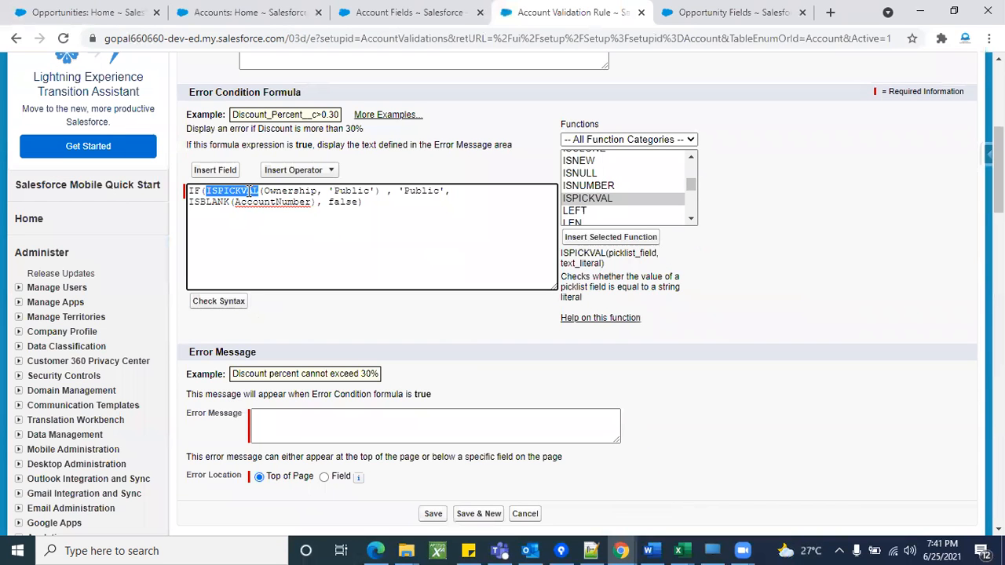
{"action": "left_click", "coordinate": [247, 192]}
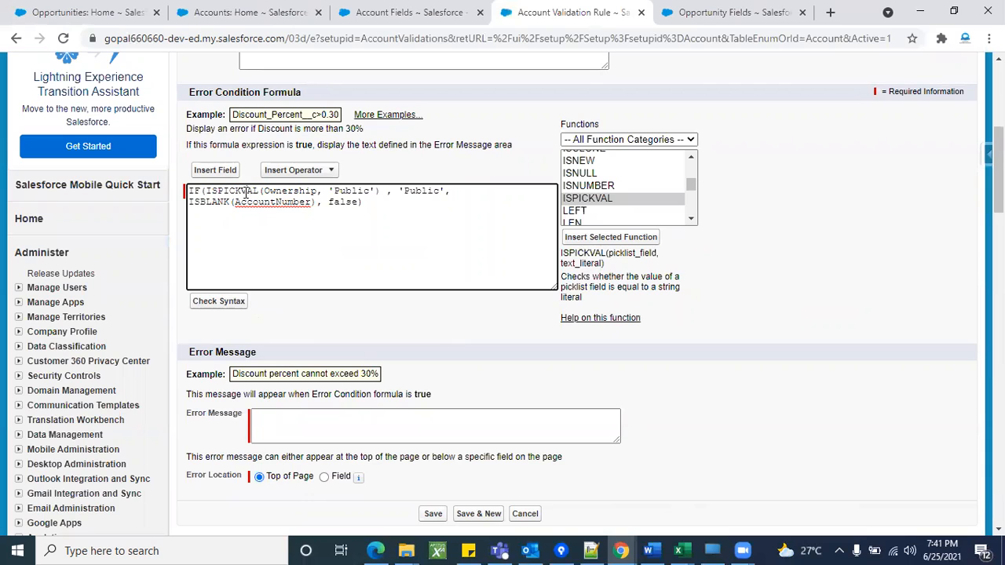
{"action": "triple_click", "coordinate": [247, 192]}
{"action": "left_click", "coordinate": [246, 192]}
{"action": "double_click", "coordinate": [246, 192]}
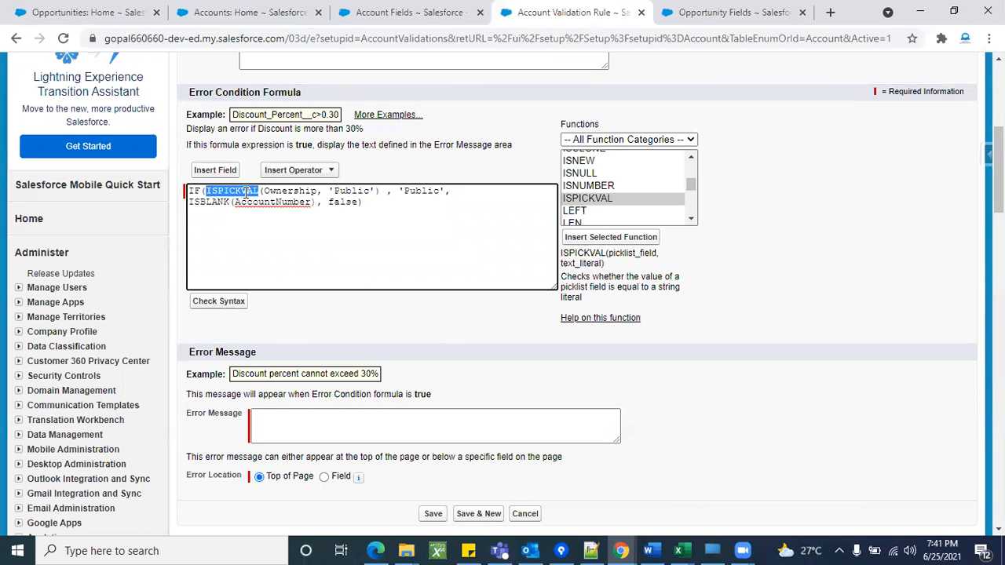
{"action": "double_click", "coordinate": [279, 191]}
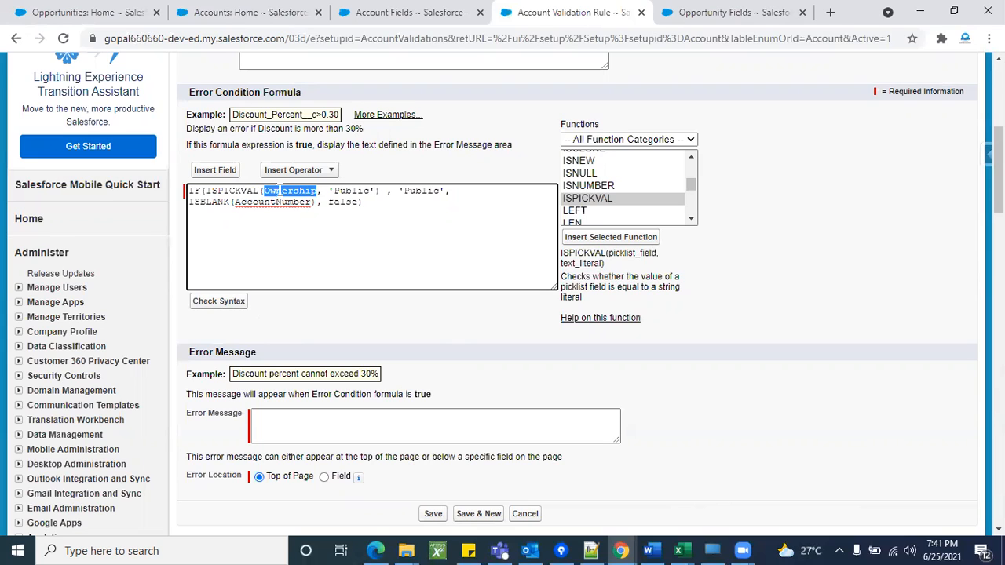
{"action": "left_click", "coordinate": [287, 191]}
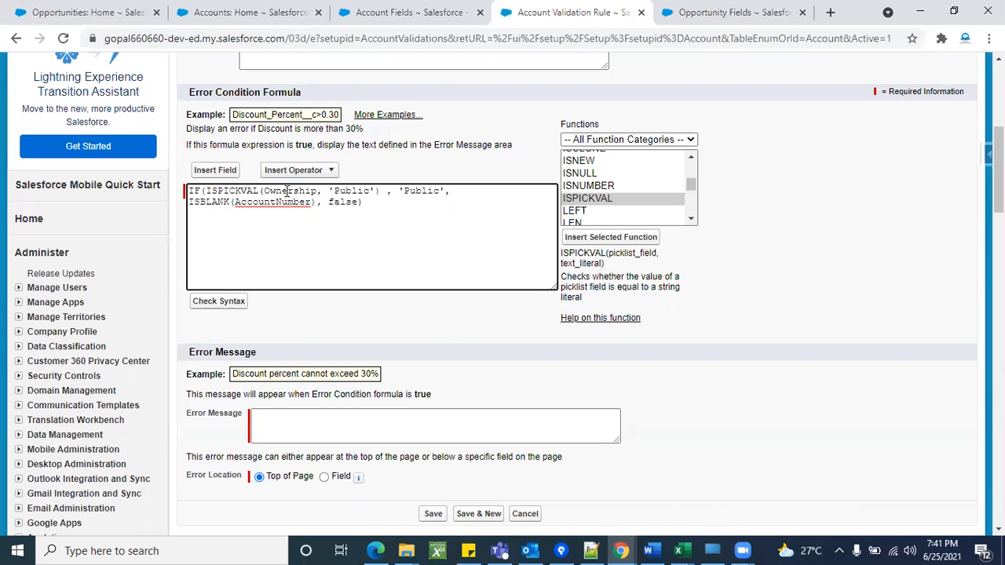
{"action": "double_click", "coordinate": [349, 191]}
{"action": "left_click", "coordinate": [349, 192]}
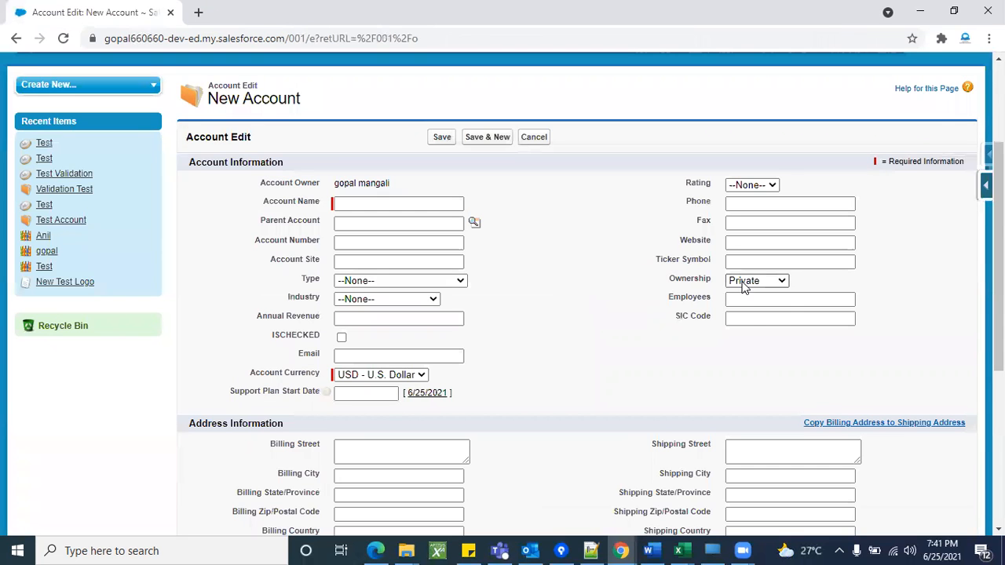
Step: Examine the Ownership picklist options on the New Account form again
{"action": "left_click", "coordinate": [745, 283]}
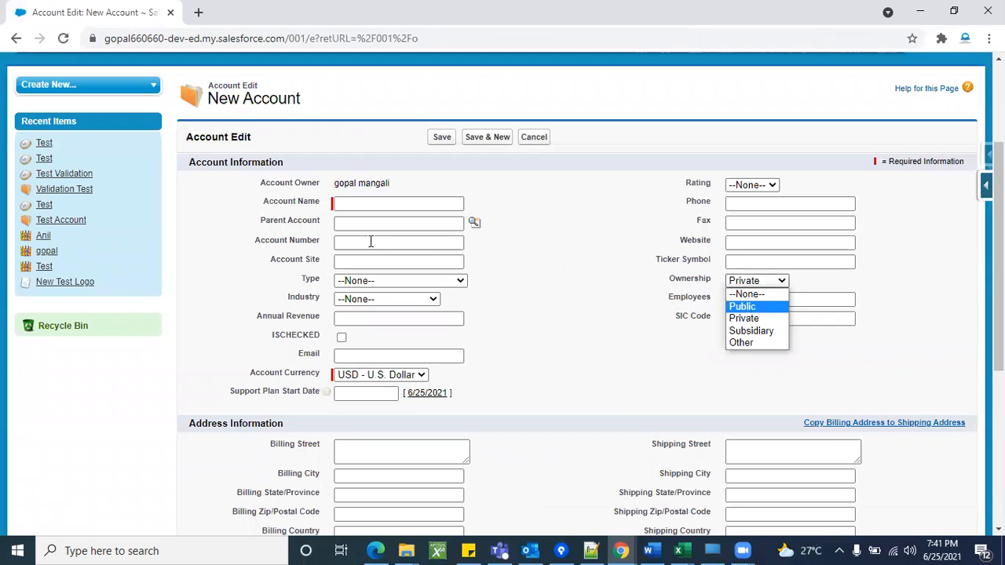
{"action": "left_click", "coordinate": [562, 355]}
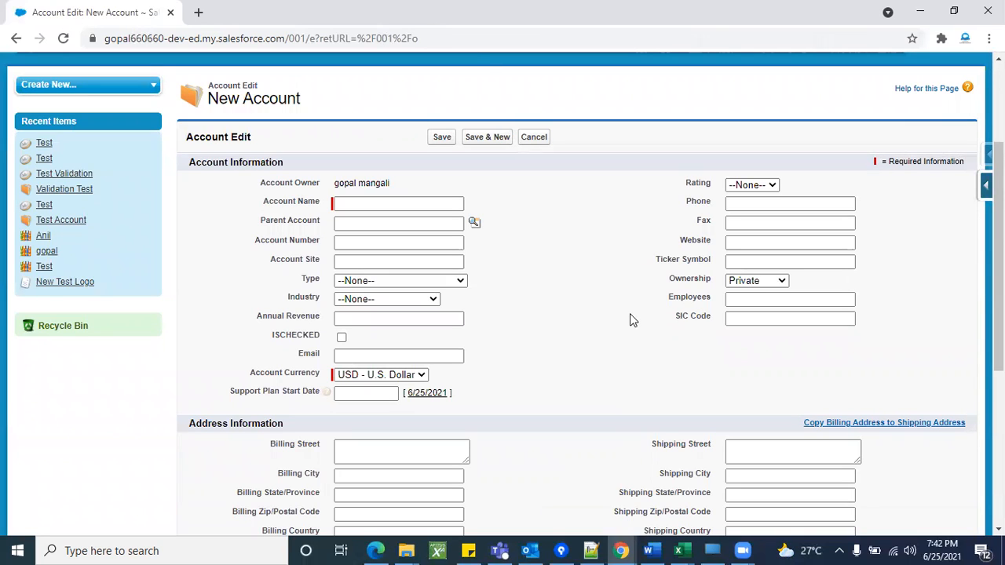
{"action": "left_click", "coordinate": [761, 284]}
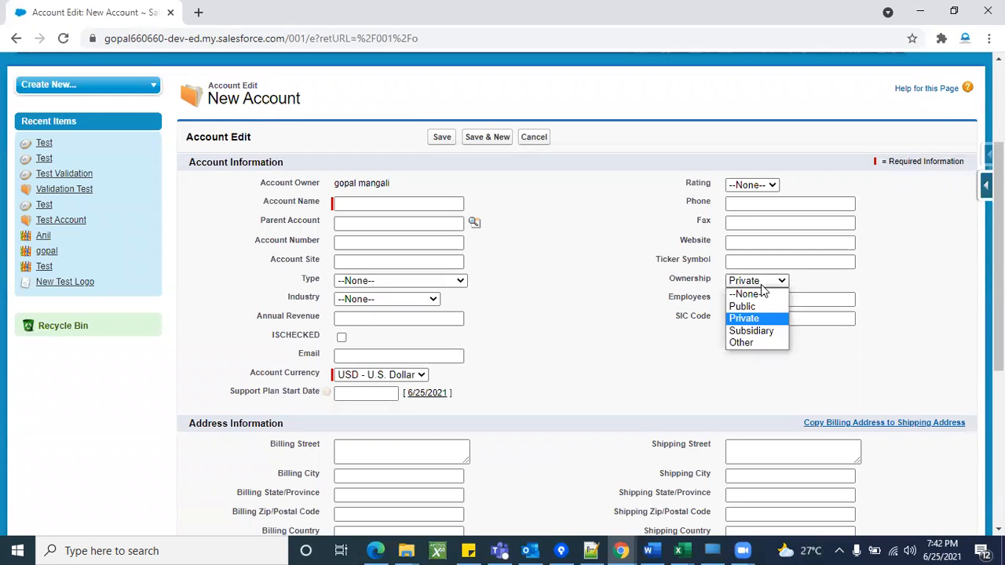